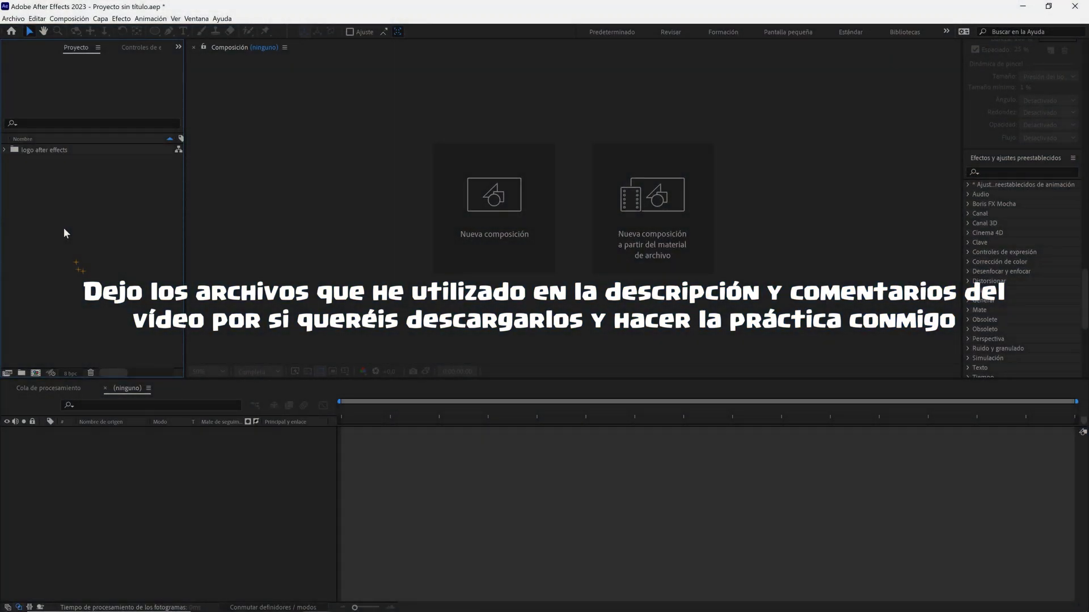
# Choose the Illustrator file Bola y trazados.ai for import
pyautogui.click(13, 18)
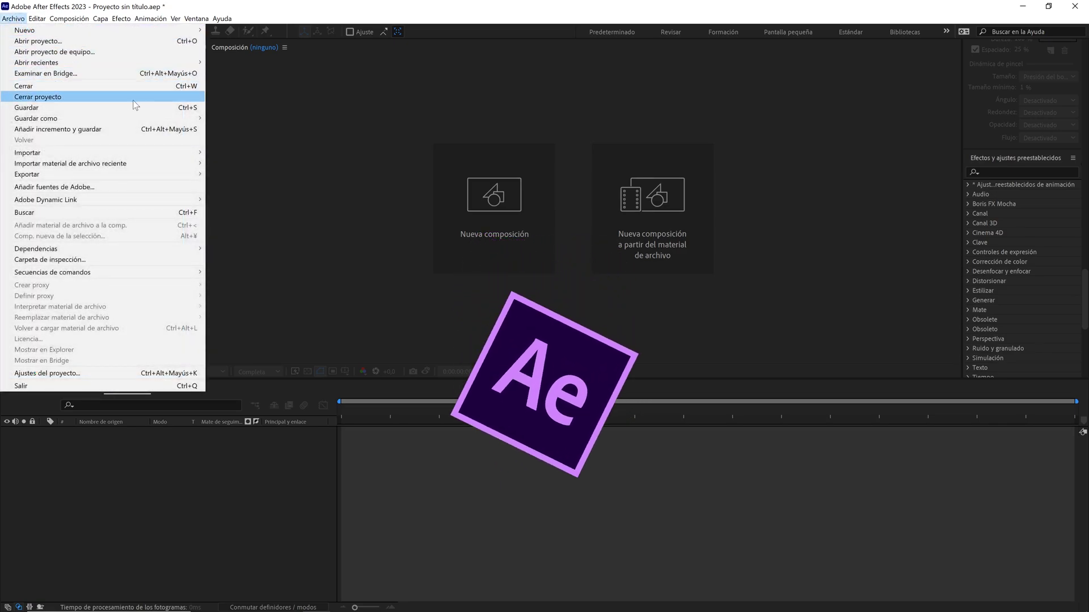
pyautogui.moveTo(167, 153)
pyautogui.click(214, 151)
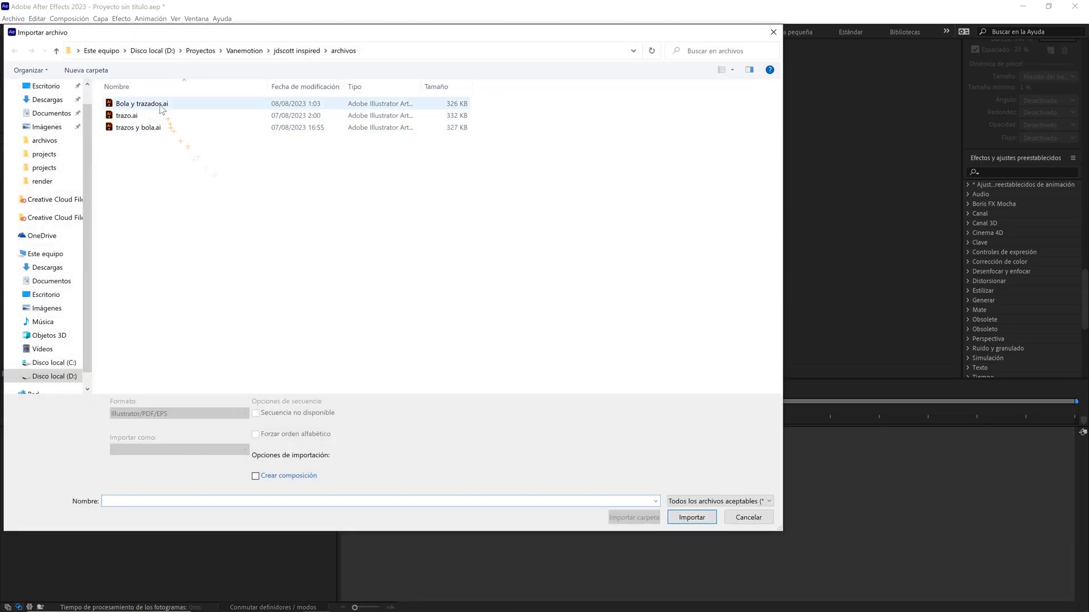
pyautogui.click(158, 104)
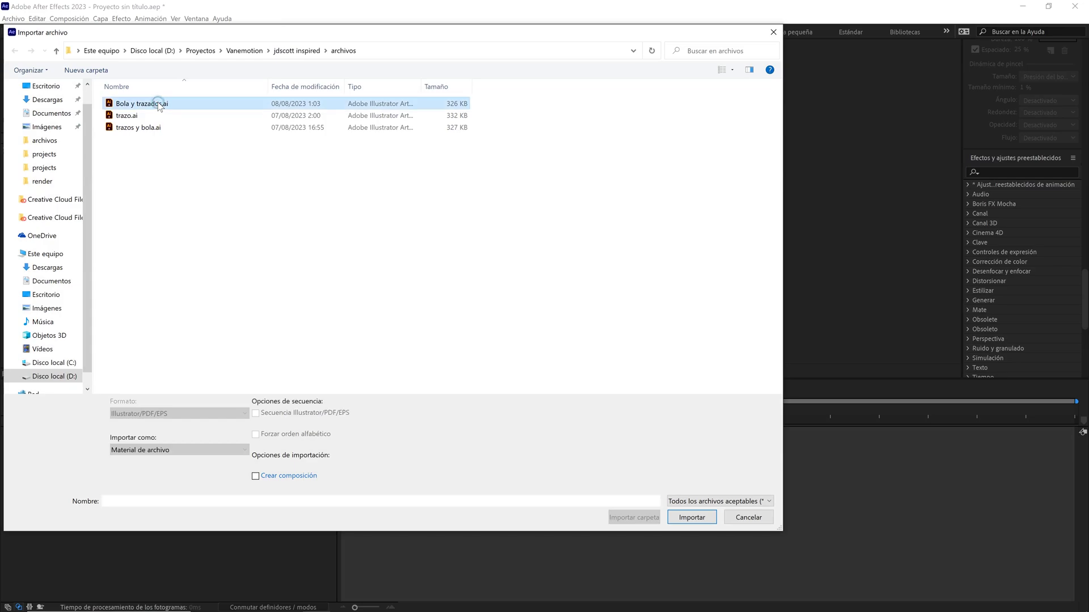
pyautogui.click(673, 516)
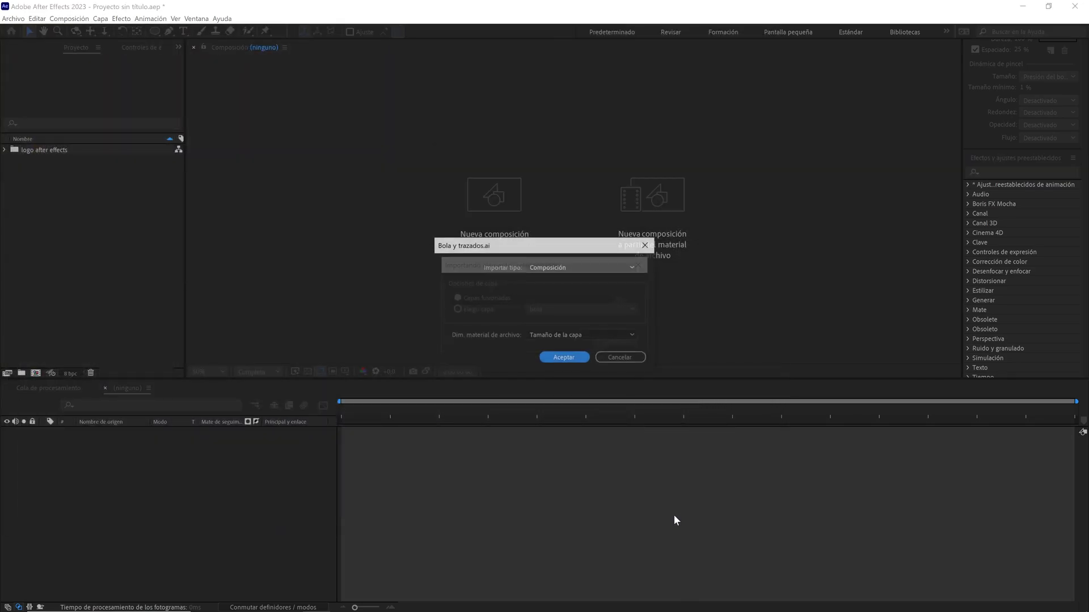
# Import it as a Composition with layer-size footage dimensions and open the composition
pyautogui.click(558, 270)
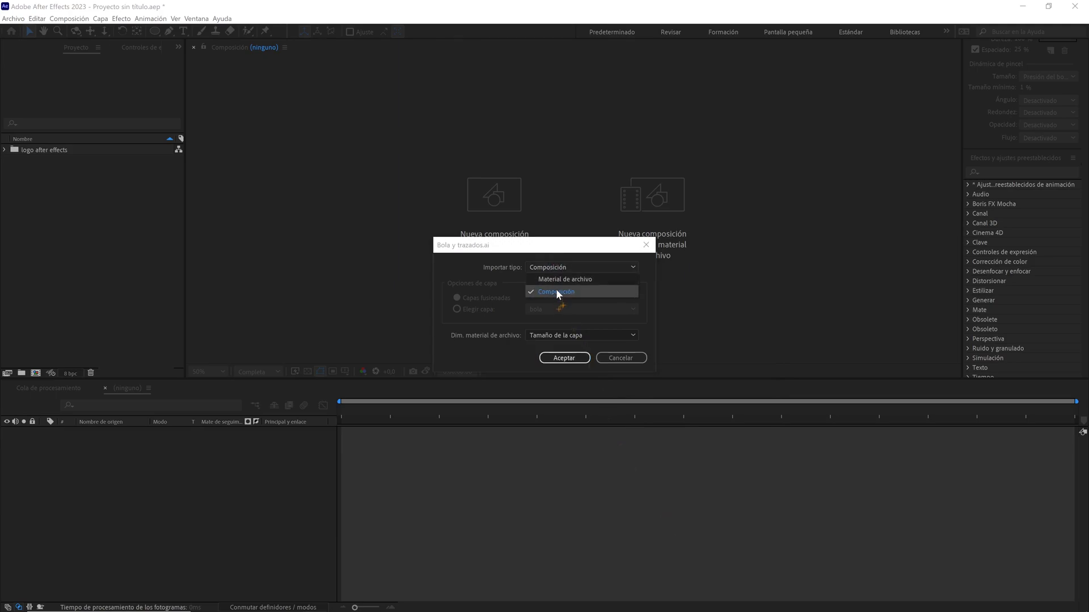
pyautogui.click(556, 288)
pyautogui.click(560, 337)
pyautogui.click(563, 346)
pyautogui.click(564, 356)
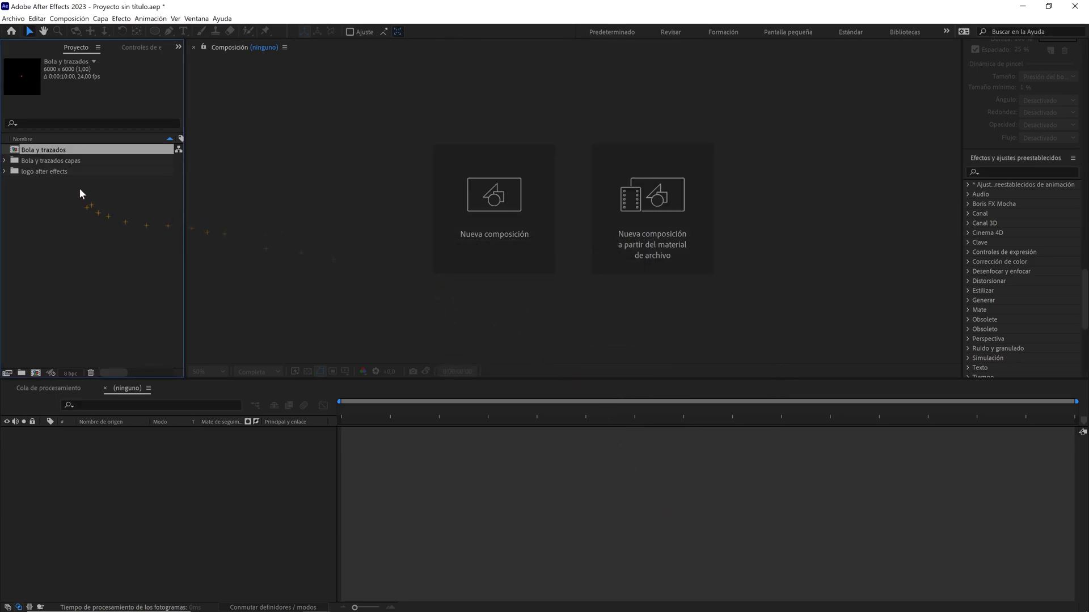
pyautogui.doubleClick(55, 150)
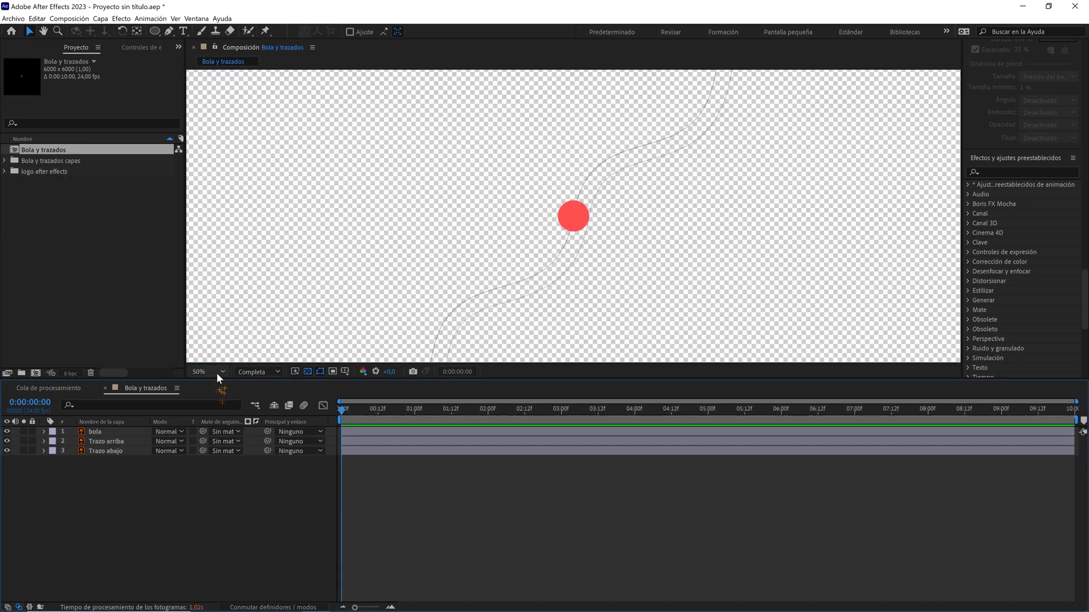
# Create shape layers from the three vector layers and delete the original vector layers
pyautogui.click(216, 373)
pyautogui.click(219, 382)
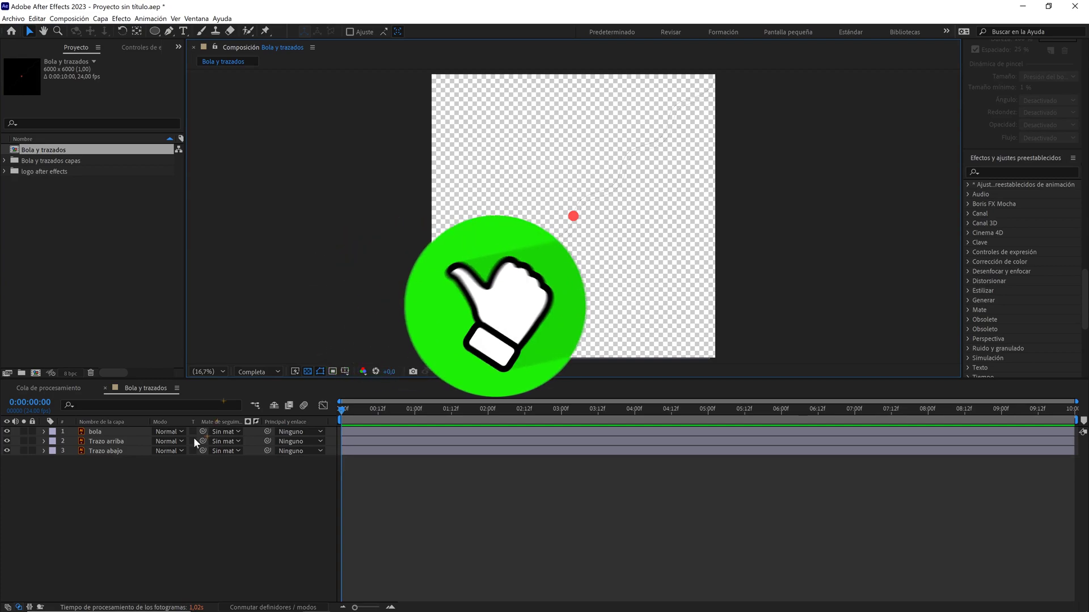
pyautogui.moveTo(158, 497); pyautogui.dragTo(94, 434)
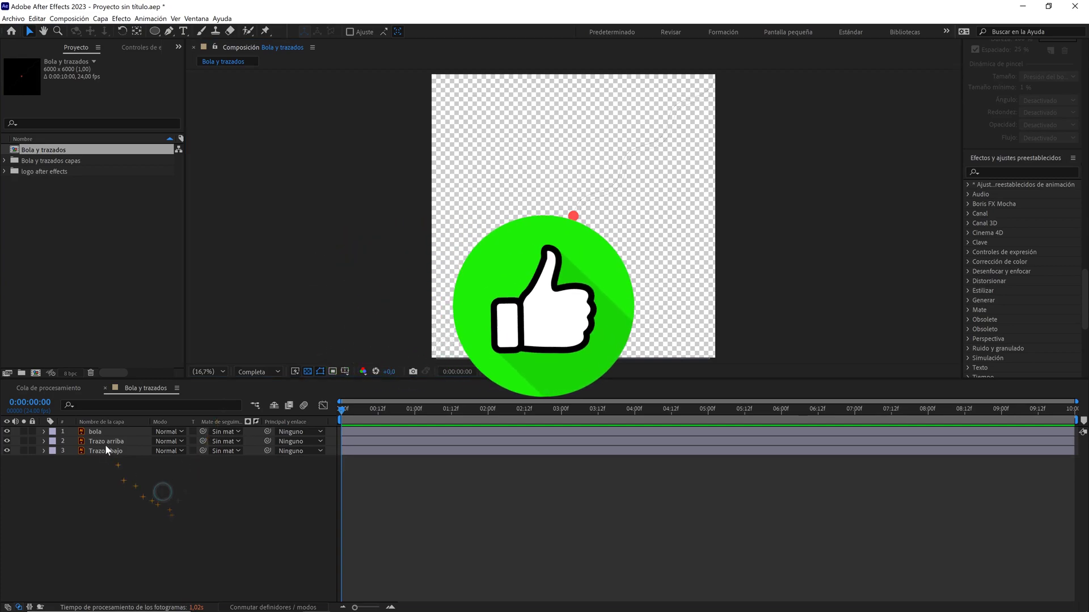
pyautogui.rightClick(94, 434)
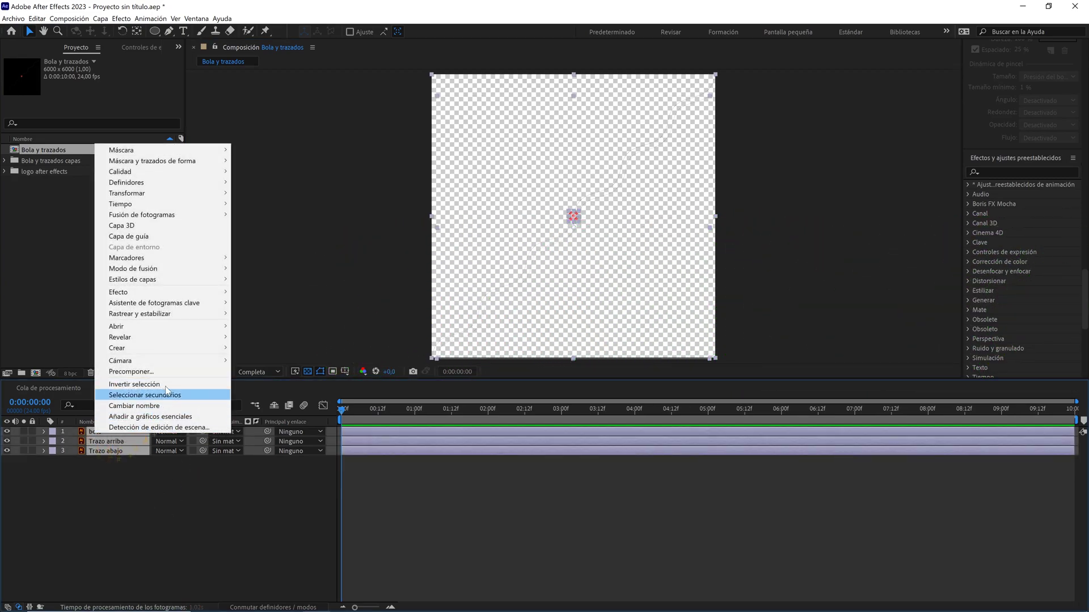
pyautogui.moveTo(187, 348)
pyautogui.click(304, 381)
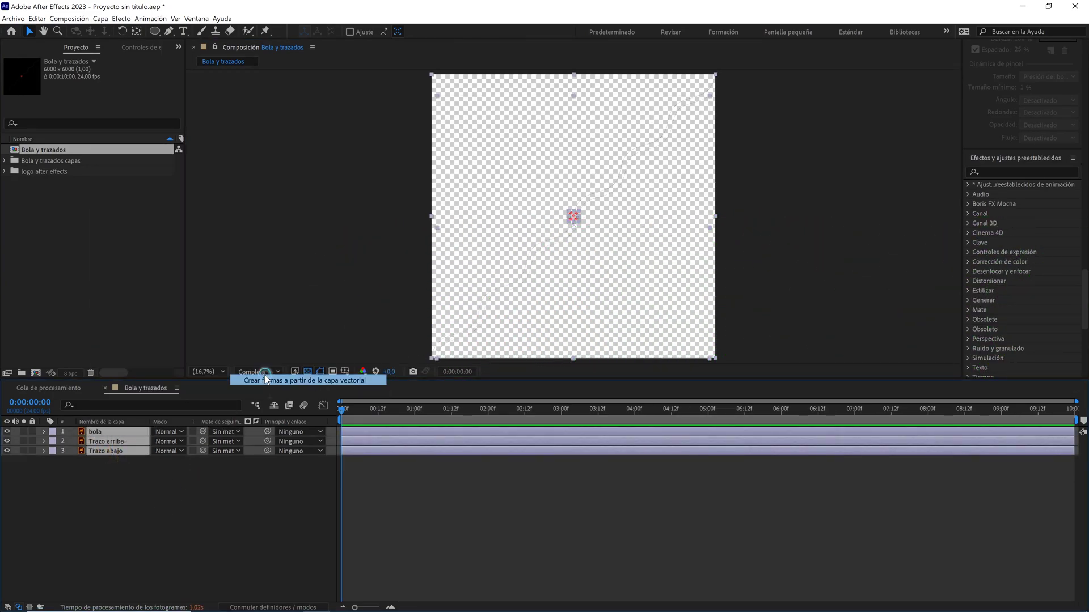
pyautogui.moveTo(108, 452); pyautogui.dragTo(113, 428)
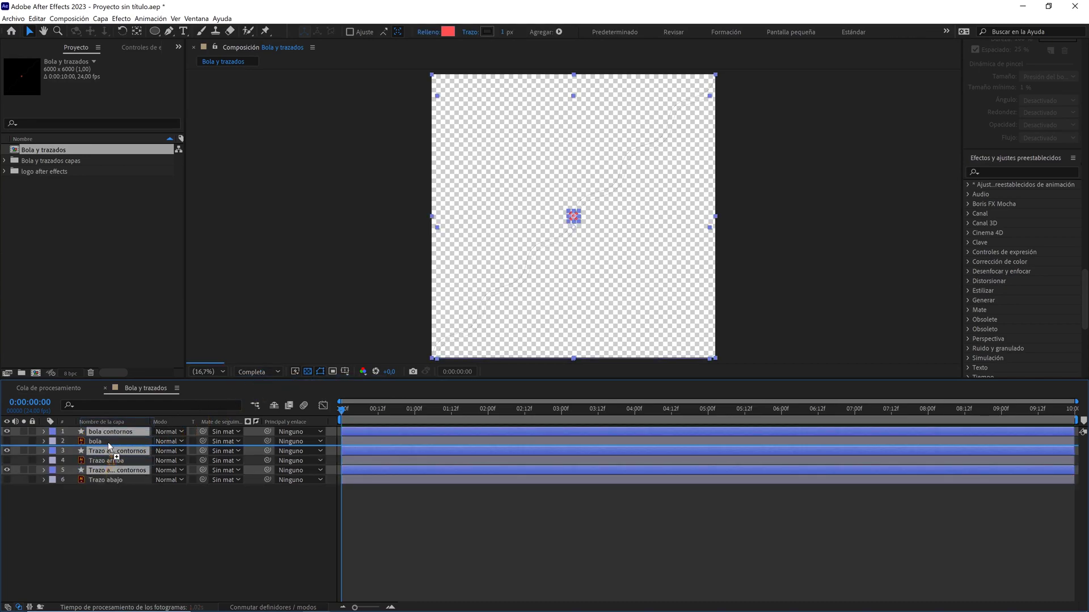
pyautogui.moveTo(131, 513); pyautogui.dragTo(92, 465)
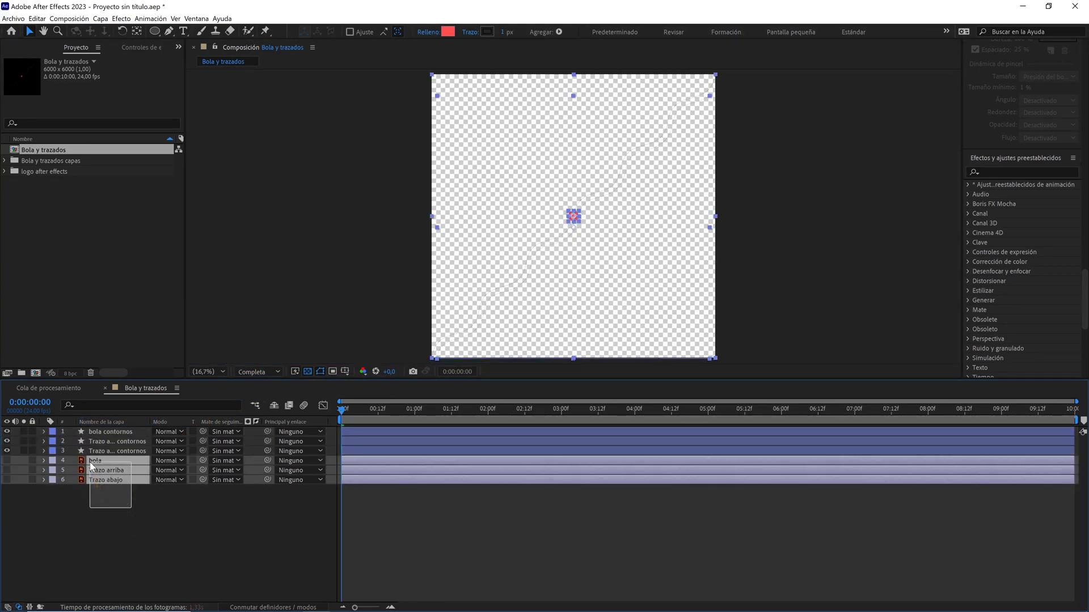
pyautogui.press('Delete')
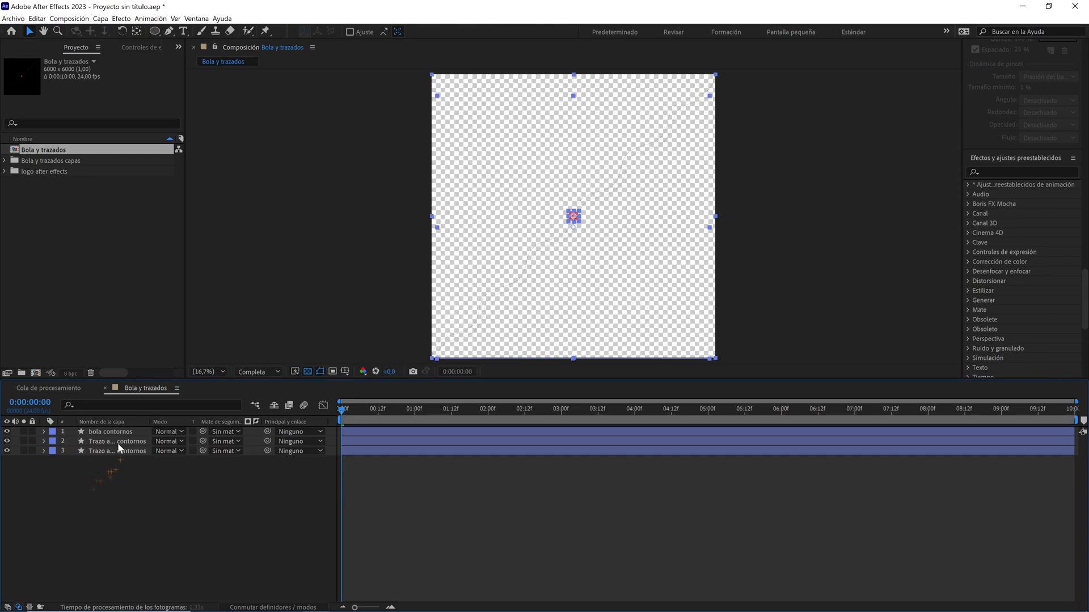
# Rename the path shape layers to Trazo arriba and Trazo abajo, dropping the contornos suffix
pyautogui.click(117, 443)
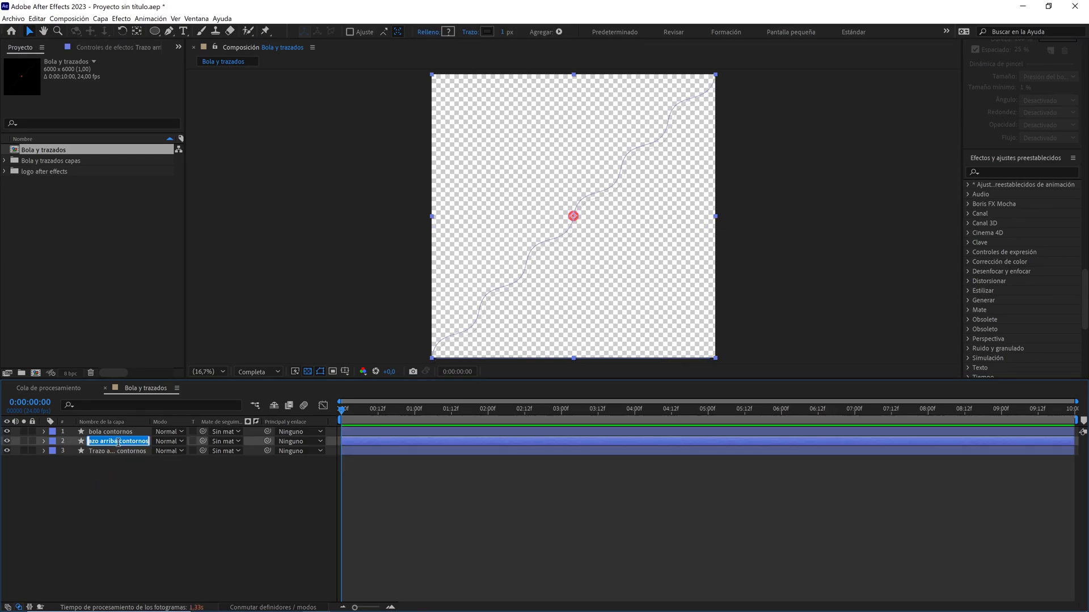
pyautogui.press('Return')
pyautogui.press('End')
pyautogui.press('BackSpace')
pyautogui.press('BackSpace')
pyautogui.press('BackSpace')
pyautogui.click(136, 451)
pyautogui.press('Return')
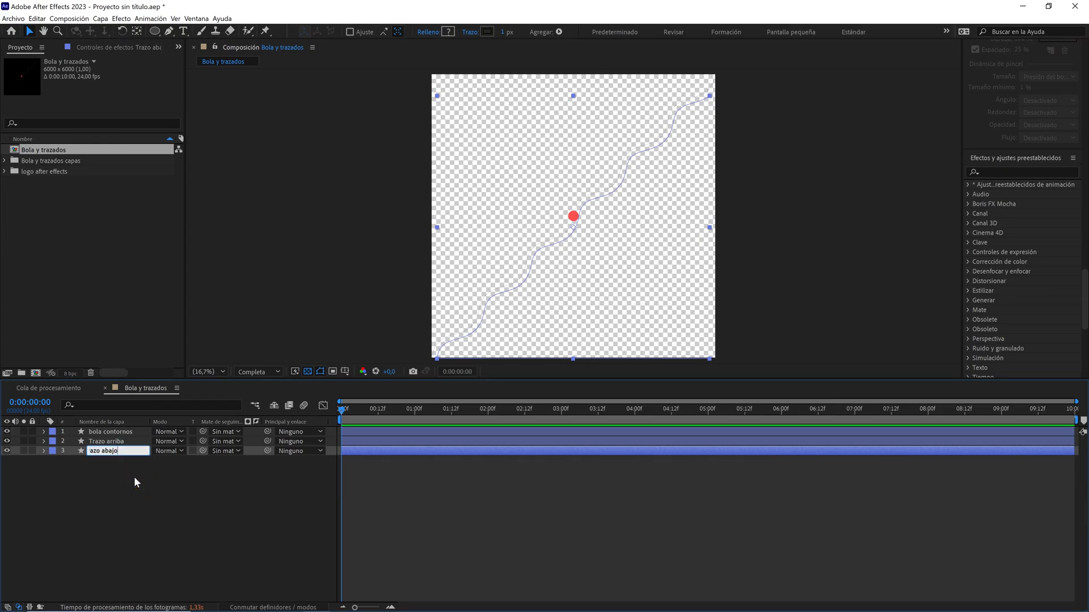
pyautogui.click(134, 476)
# Give Trazo abajo a cyan label and Trazo arriba an orange label
pyautogui.click(52, 452)
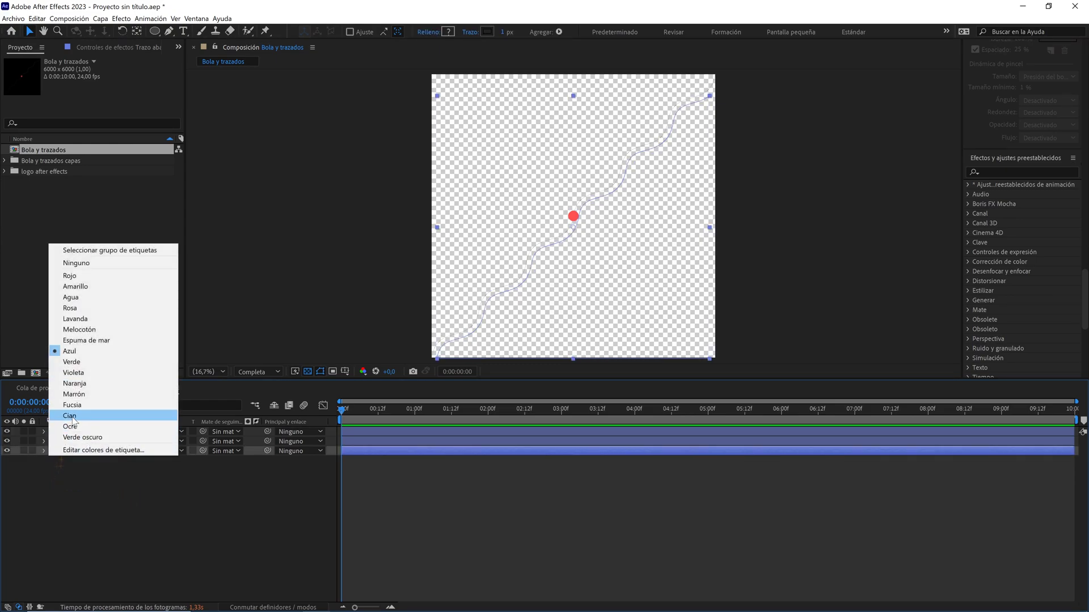
pyautogui.click(64, 416)
pyautogui.click(52, 441)
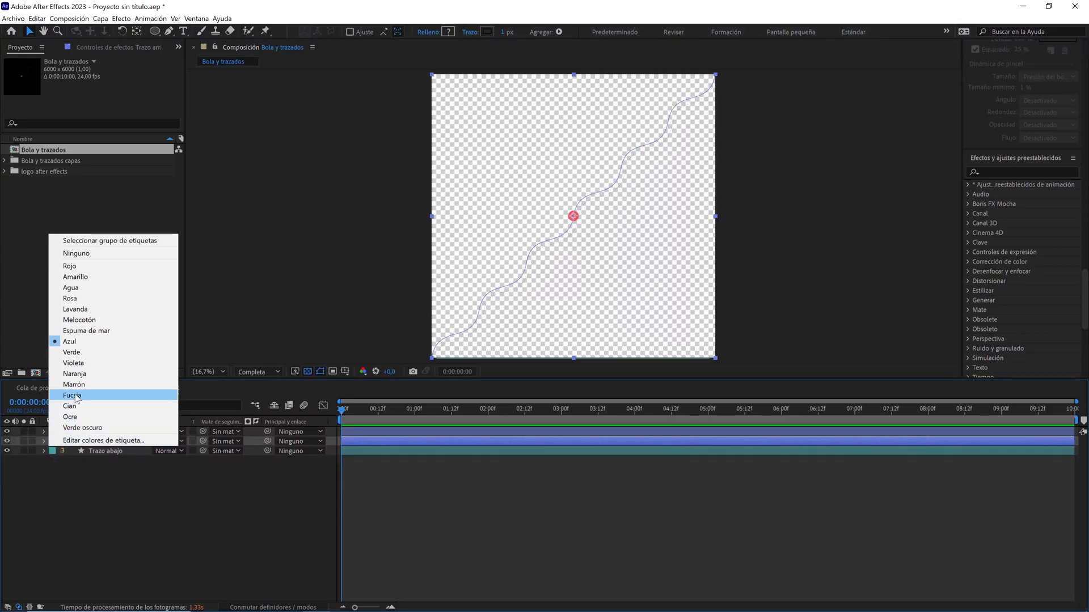
pyautogui.click(89, 375)
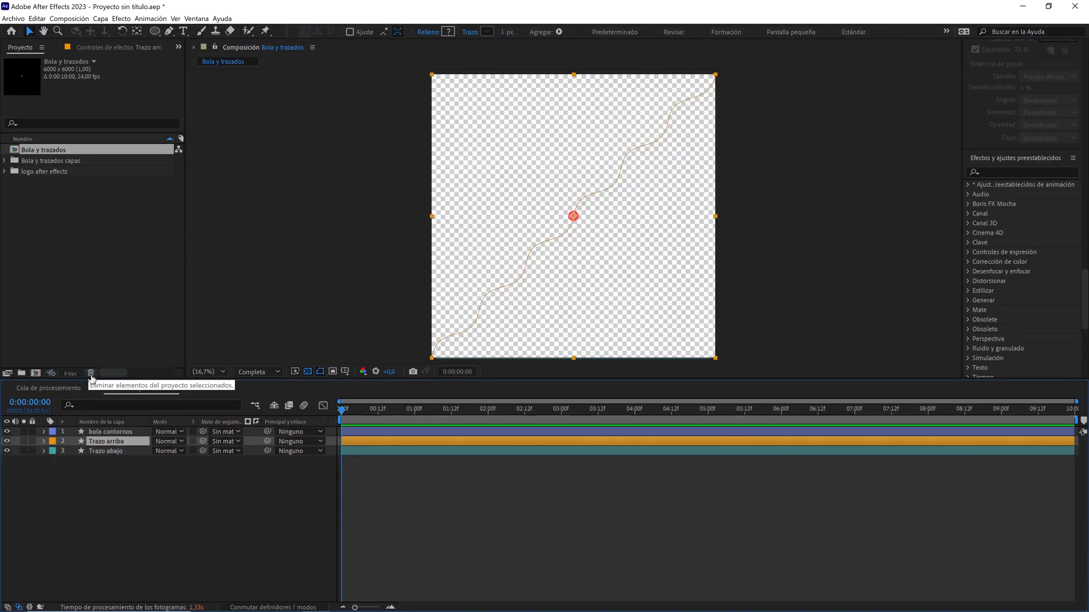
pyautogui.click(124, 491)
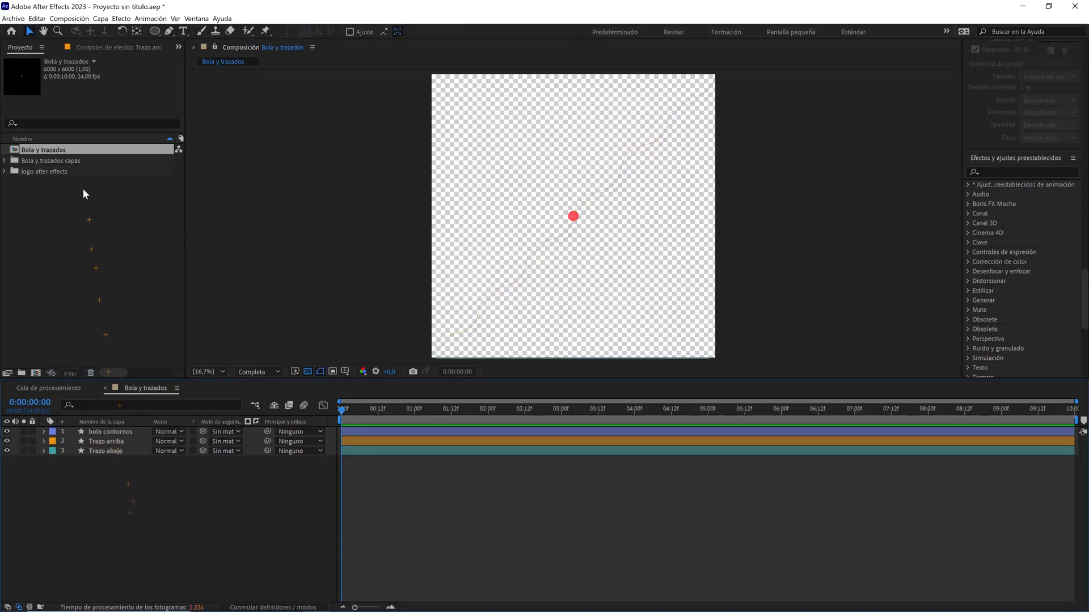
# In Composition Settings, set width and height to 2000 px and name the comp animación
pyautogui.click(69, 19)
pyautogui.click(72, 28)
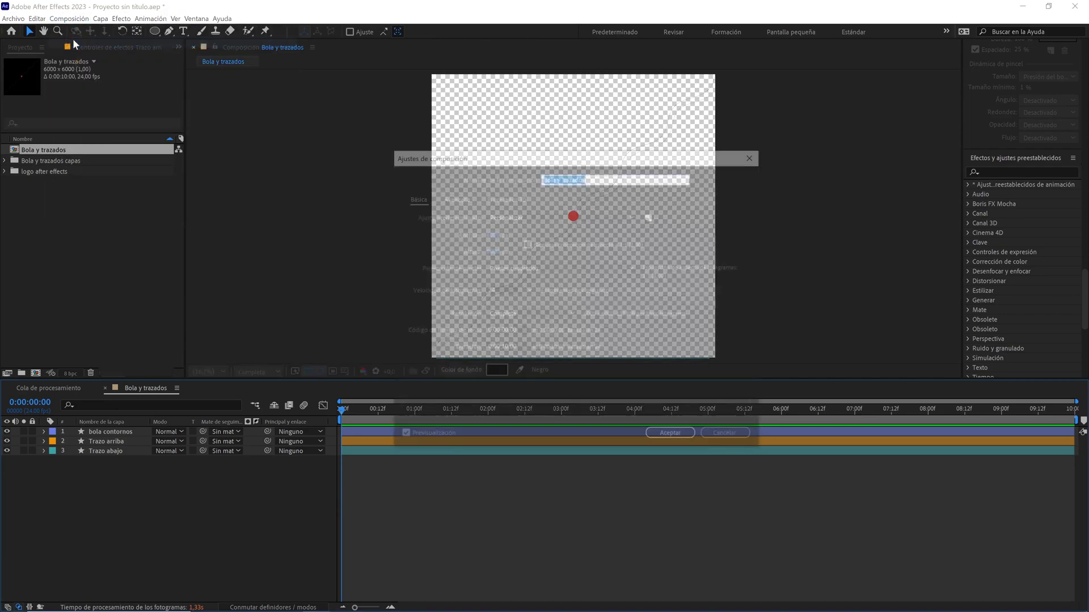
pyautogui.click(491, 233)
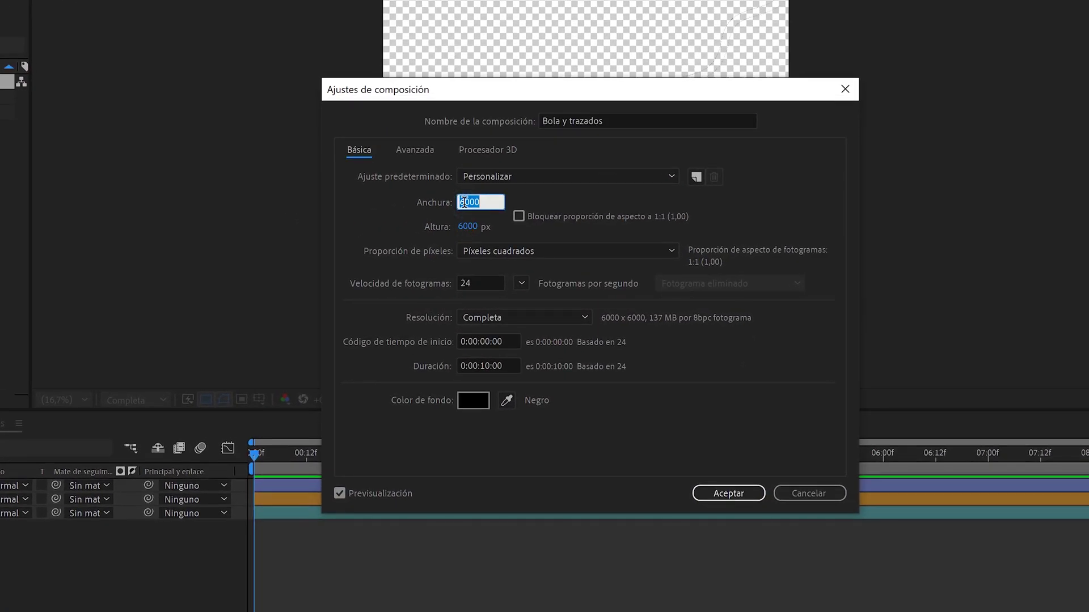
pyautogui.write('2000')
pyautogui.click(468, 227)
pyautogui.write('2000')
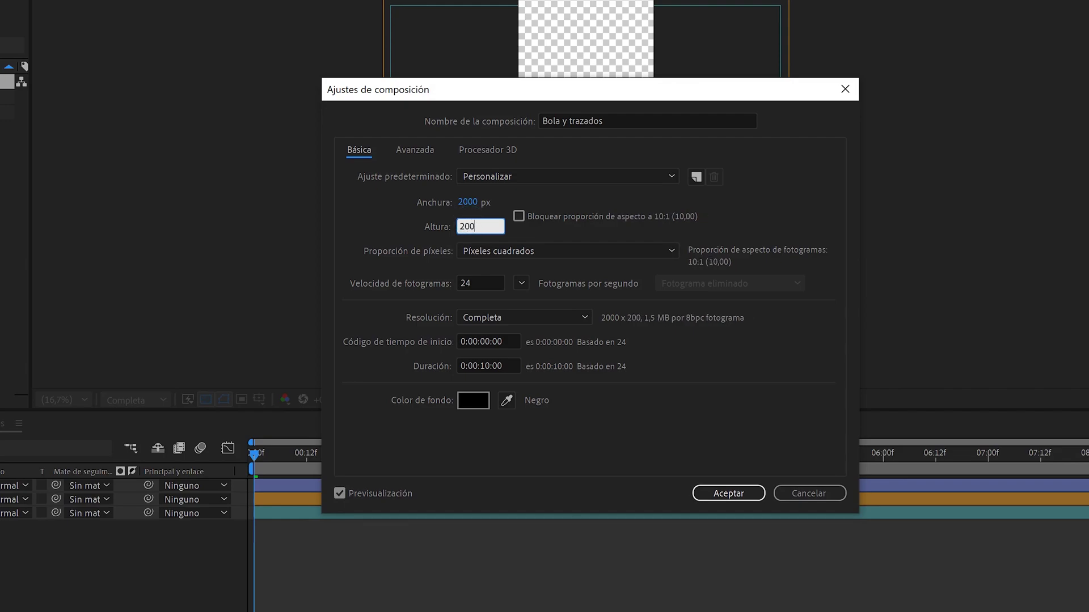
pyautogui.click(618, 121)
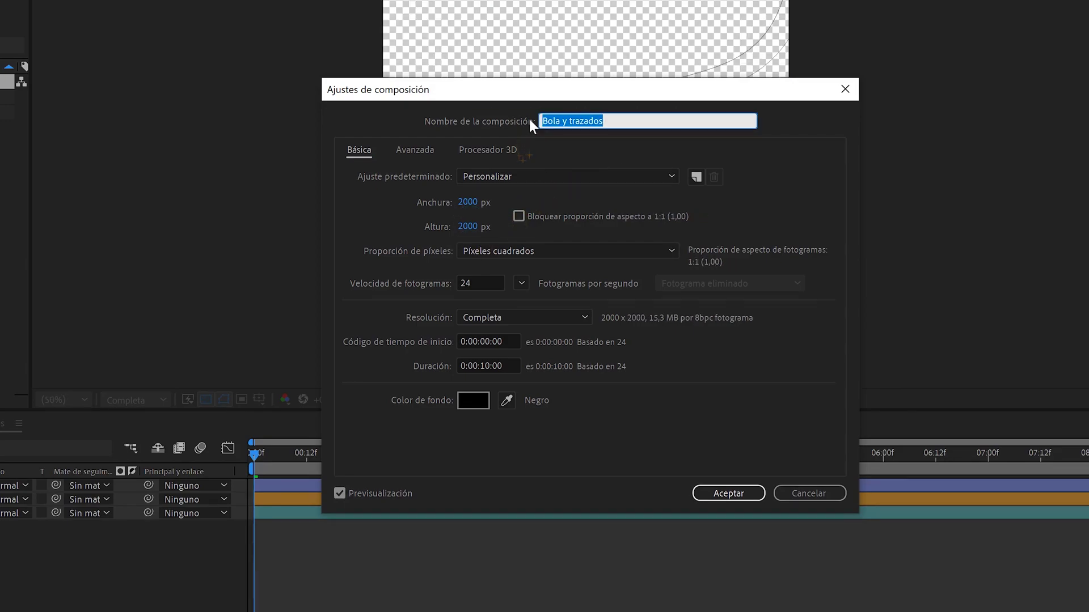
pyautogui.write('animación')
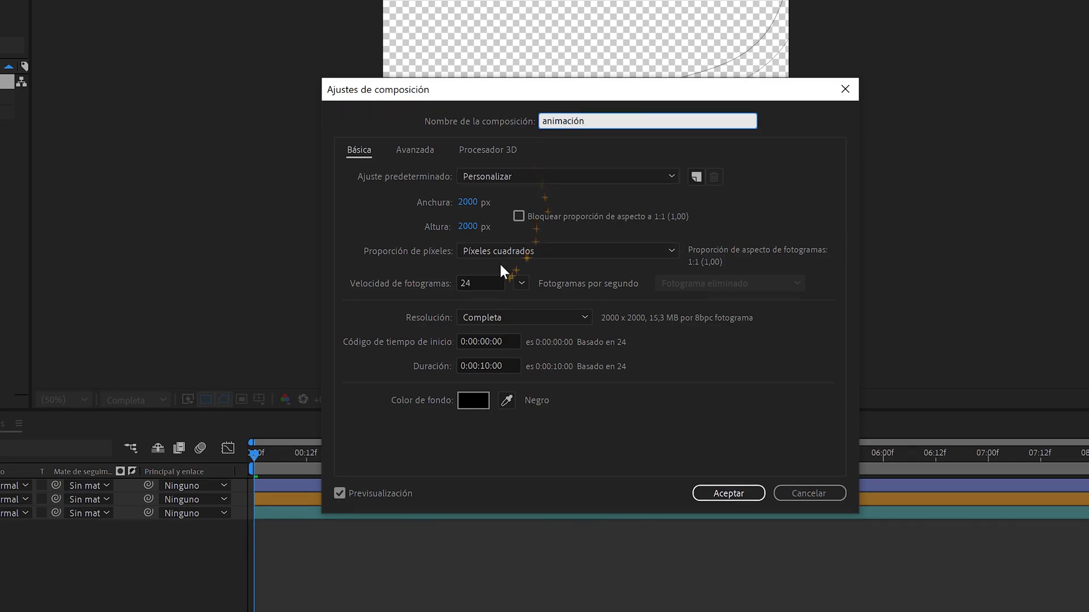
pyautogui.click(481, 283)
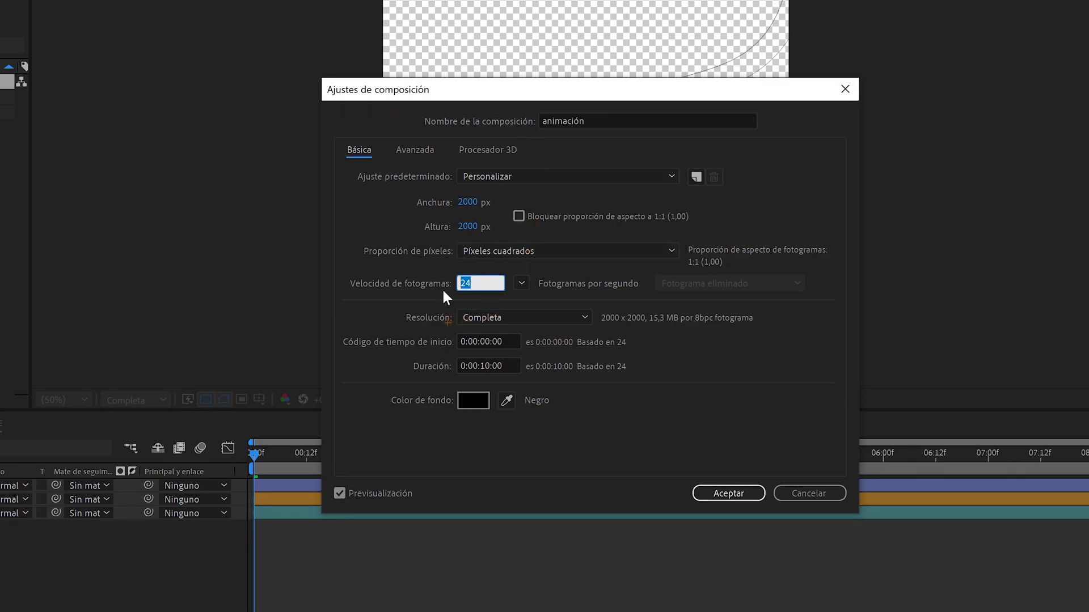
pyautogui.click(511, 366)
pyautogui.click(729, 494)
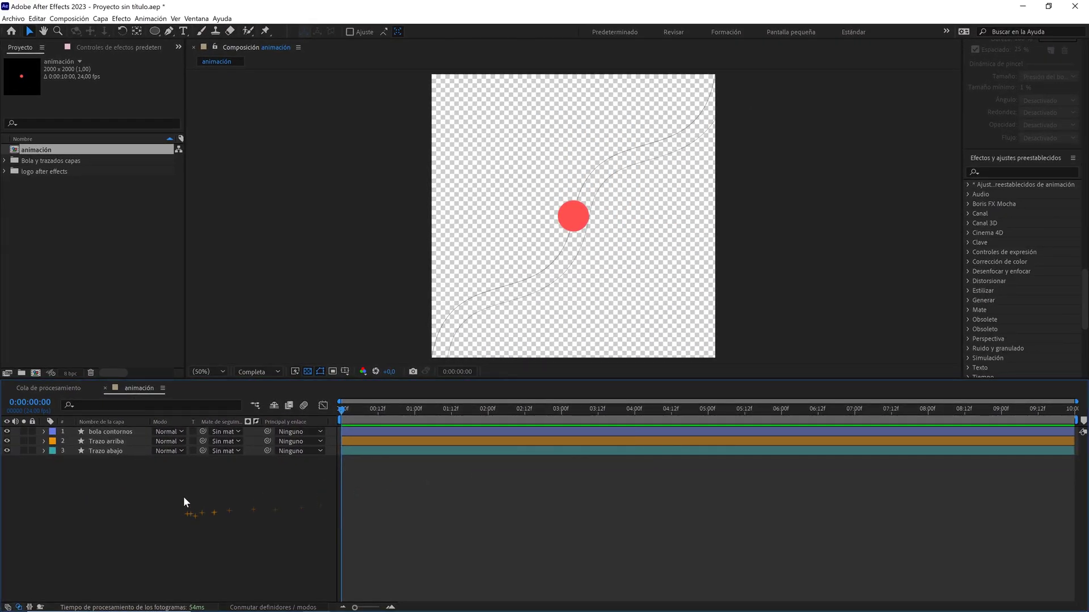
# Add a white solid named bg, place it at the bottom of the stack and lock it
pyautogui.rightClick(184, 498)
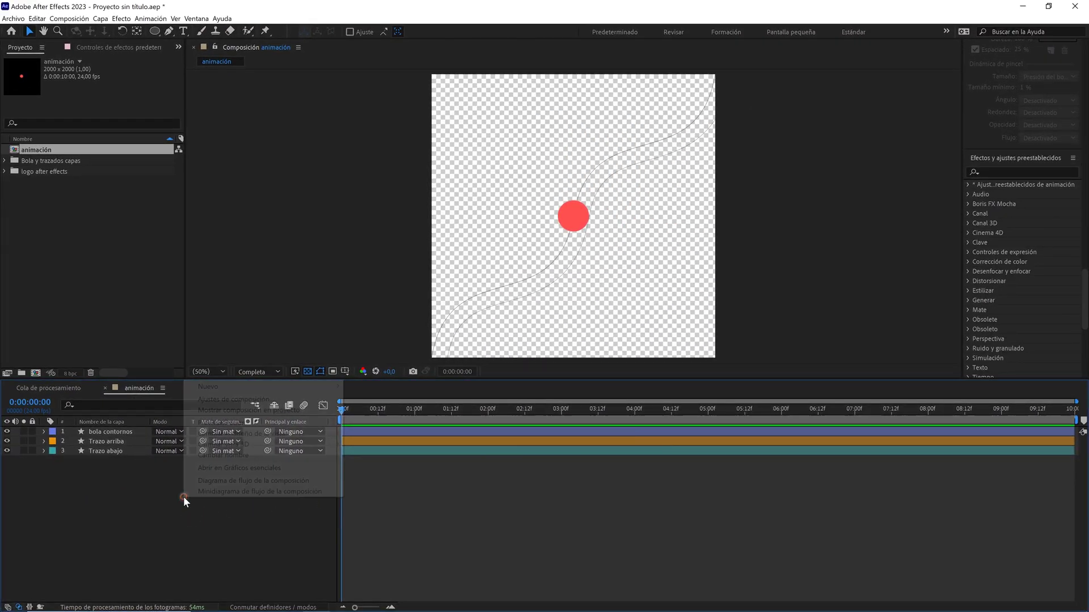
pyautogui.click(305, 387)
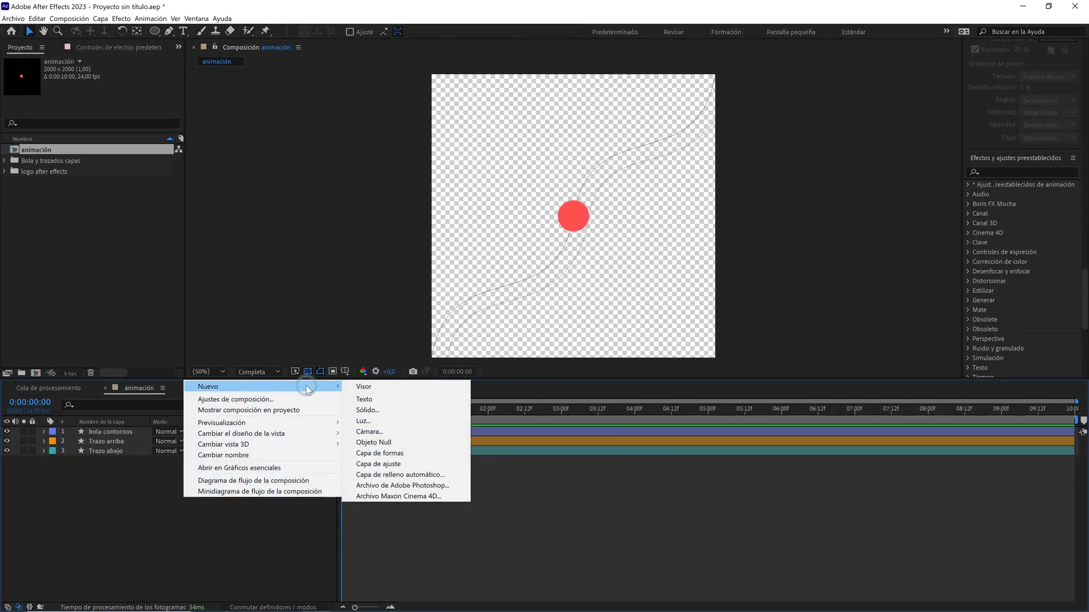
pyautogui.click(367, 410)
pyautogui.write('bg')
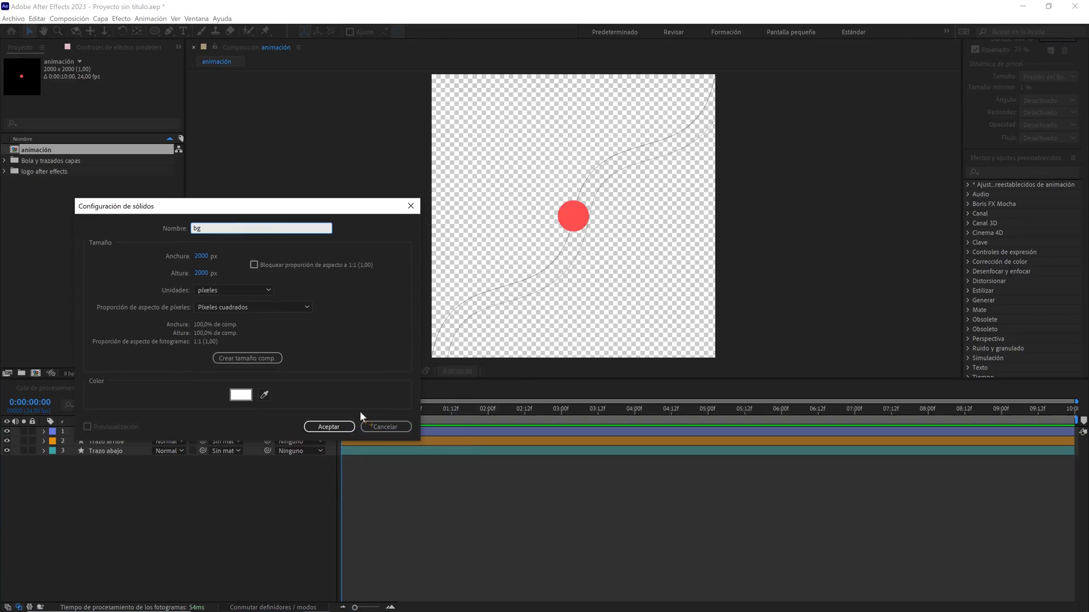
pyautogui.click(329, 429)
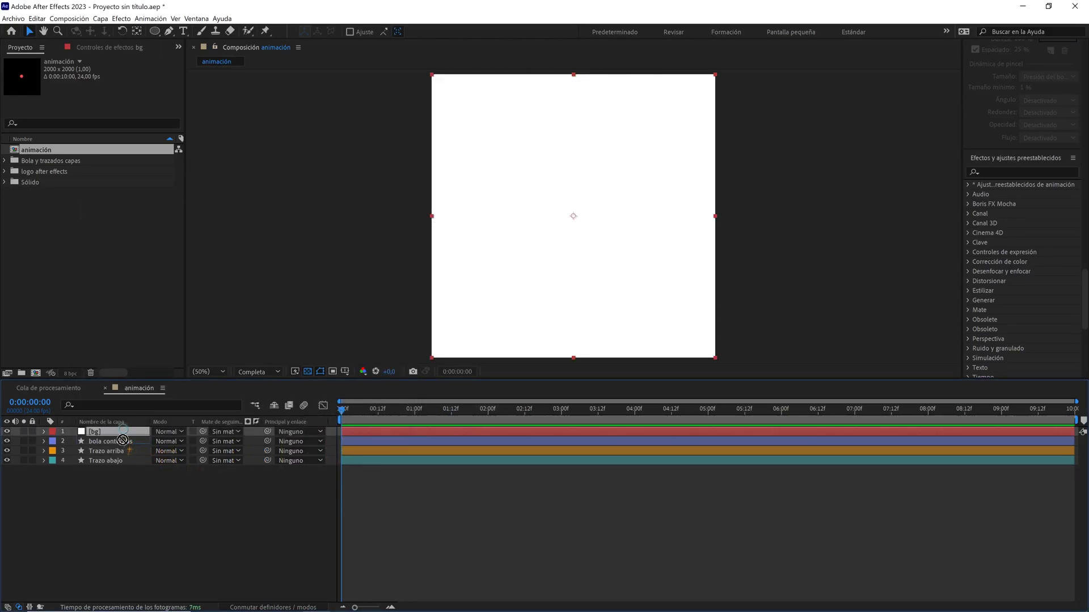
pyautogui.moveTo(120, 463); pyautogui.dragTo(120, 463)
pyautogui.click(32, 460)
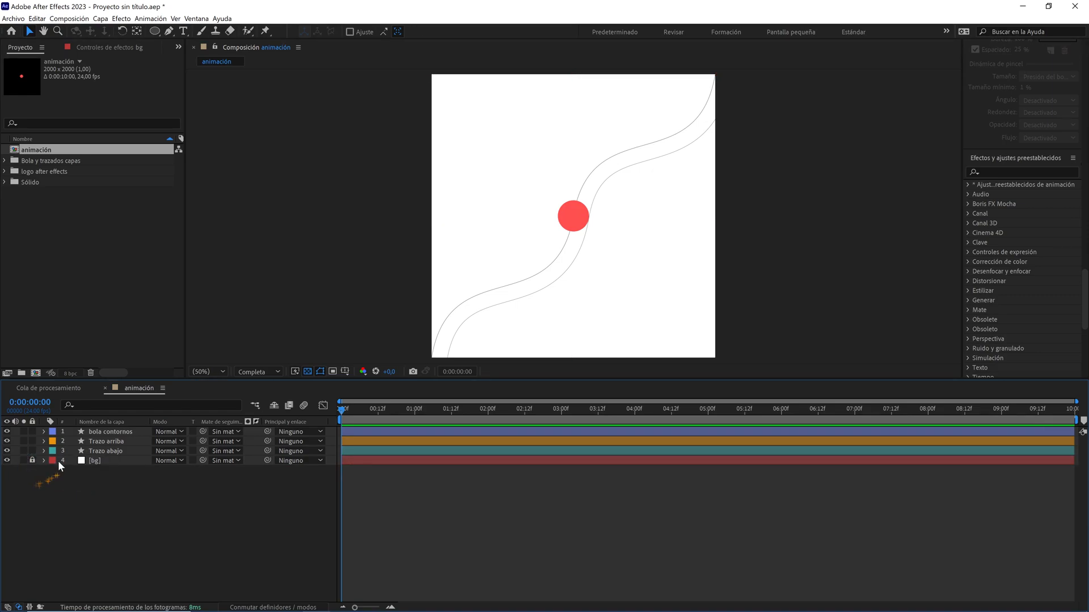
# Copy the path shape from Trazo arriba's Grupo 1 > Trazado 1
pyautogui.click(107, 441)
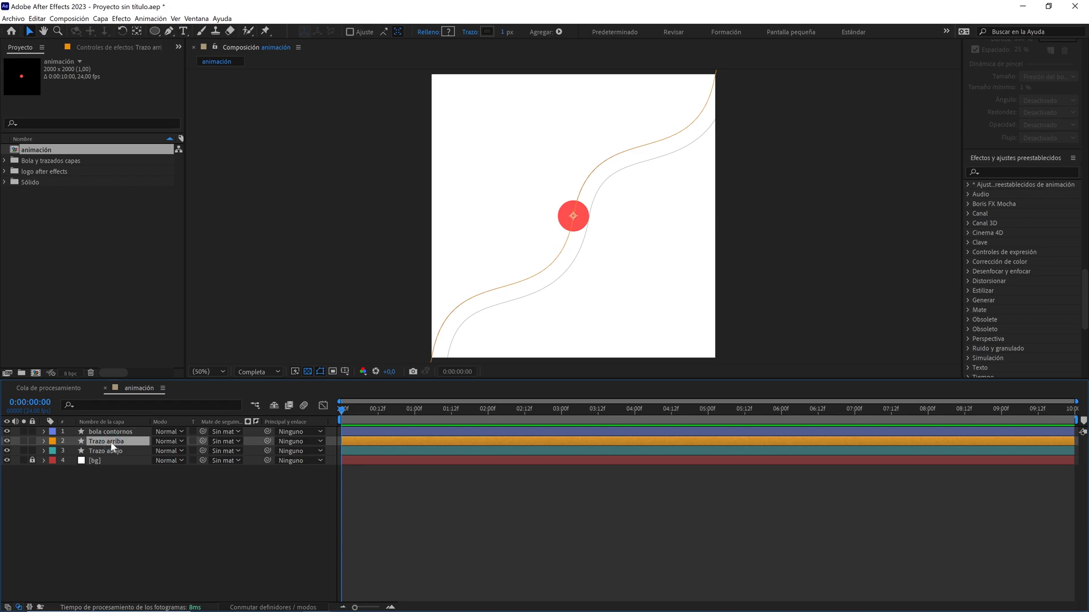
pyautogui.click(43, 441)
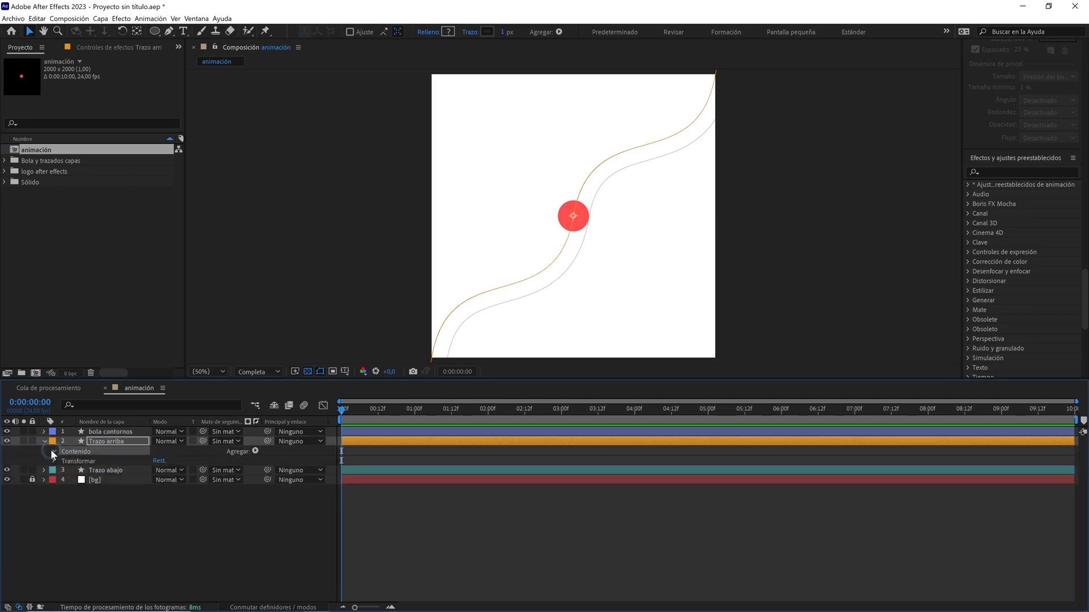
pyautogui.click(54, 452)
pyautogui.click(70, 460)
pyautogui.click(65, 461)
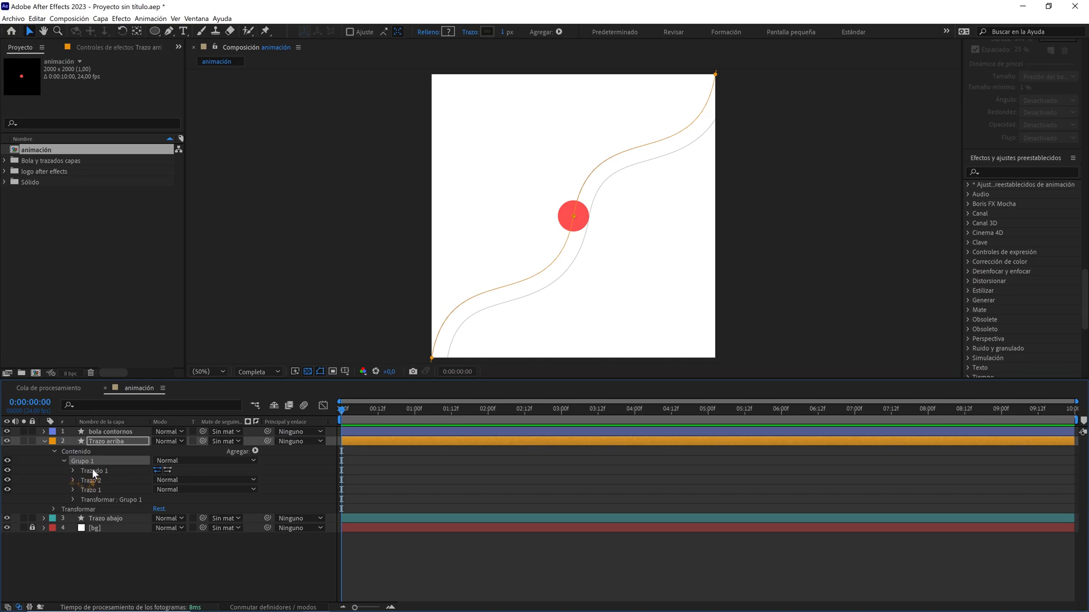
pyautogui.click(73, 470)
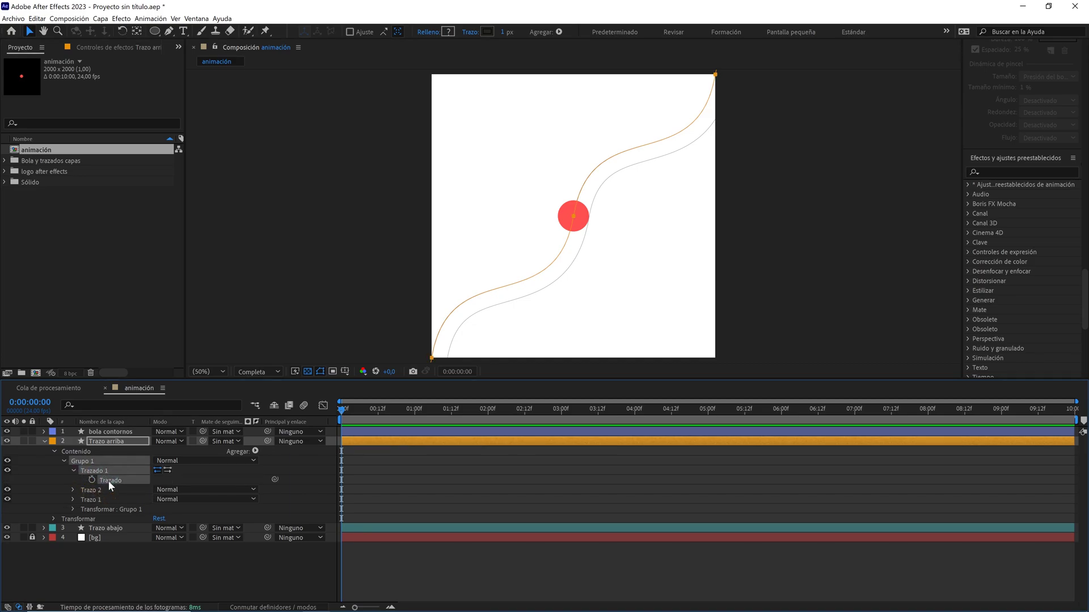
pyautogui.click(37, 18)
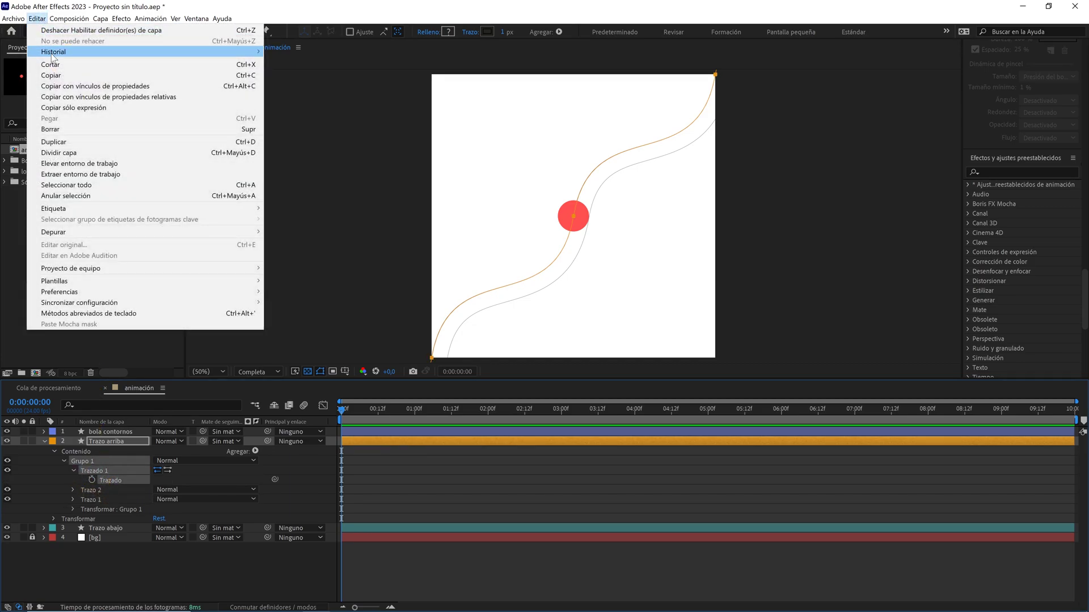
pyautogui.click(54, 78)
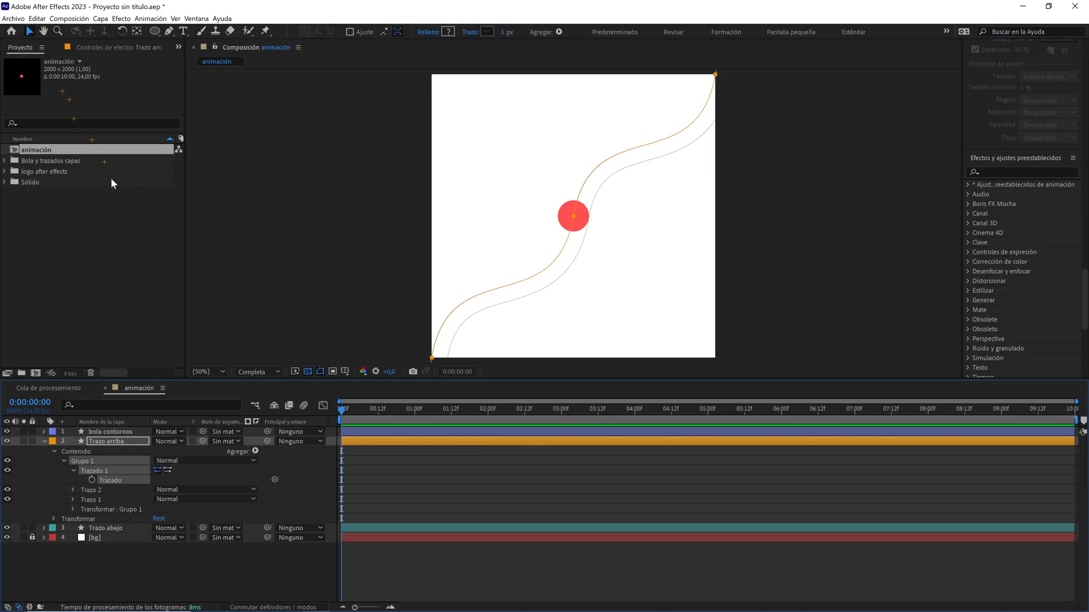
# Paste the path into bola contornos' Position, then solo the ball and Trazo arriba
pyautogui.click(110, 431)
pyautogui.press('p')
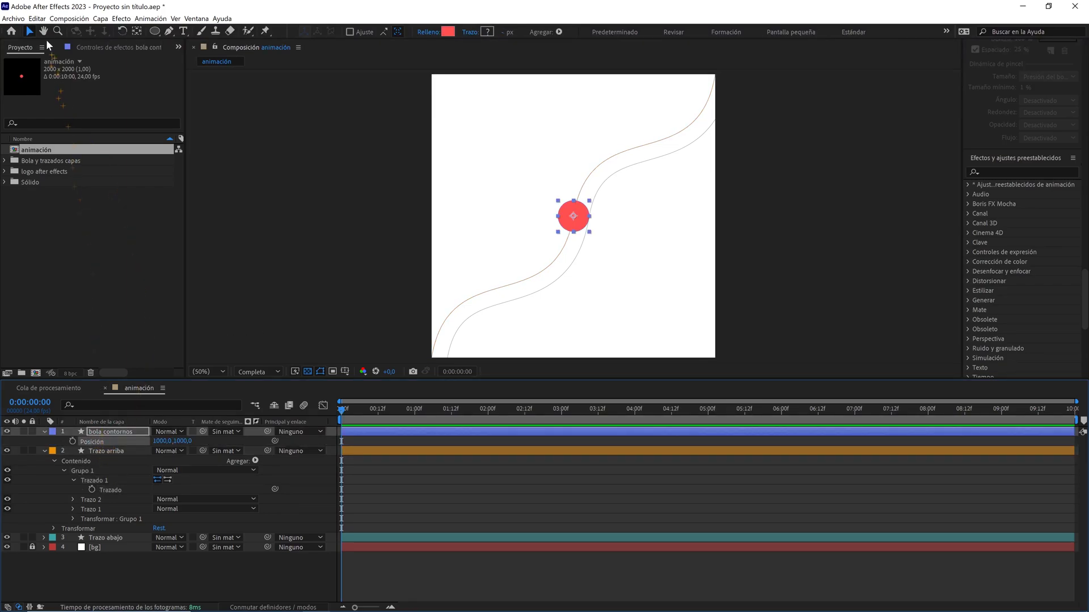
pyautogui.click(37, 19)
pyautogui.click(65, 115)
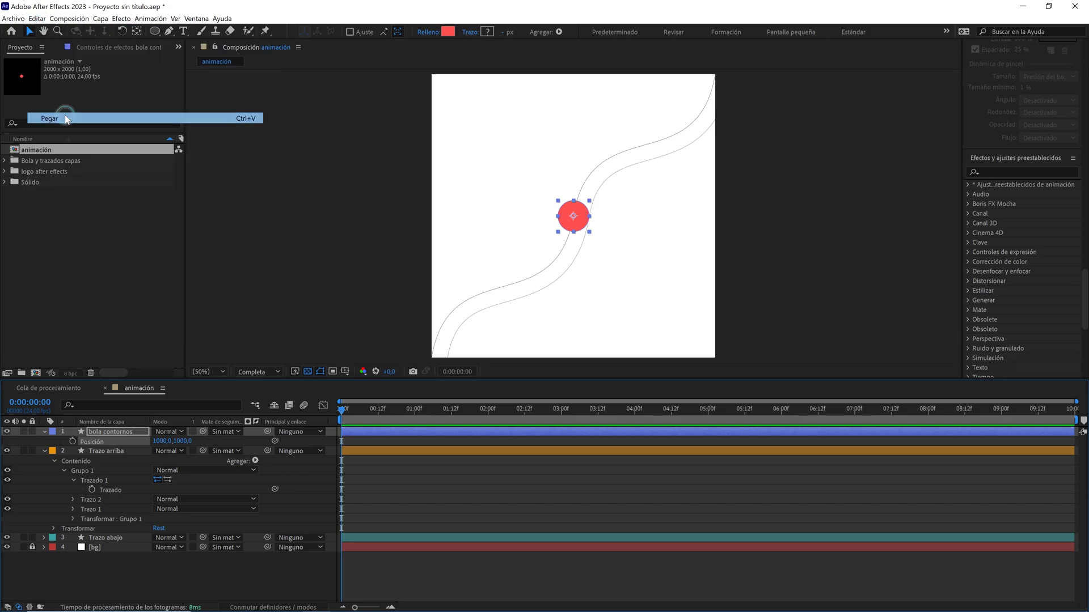
pyautogui.press(',')
pyautogui.press(',')
pyautogui.press(',')
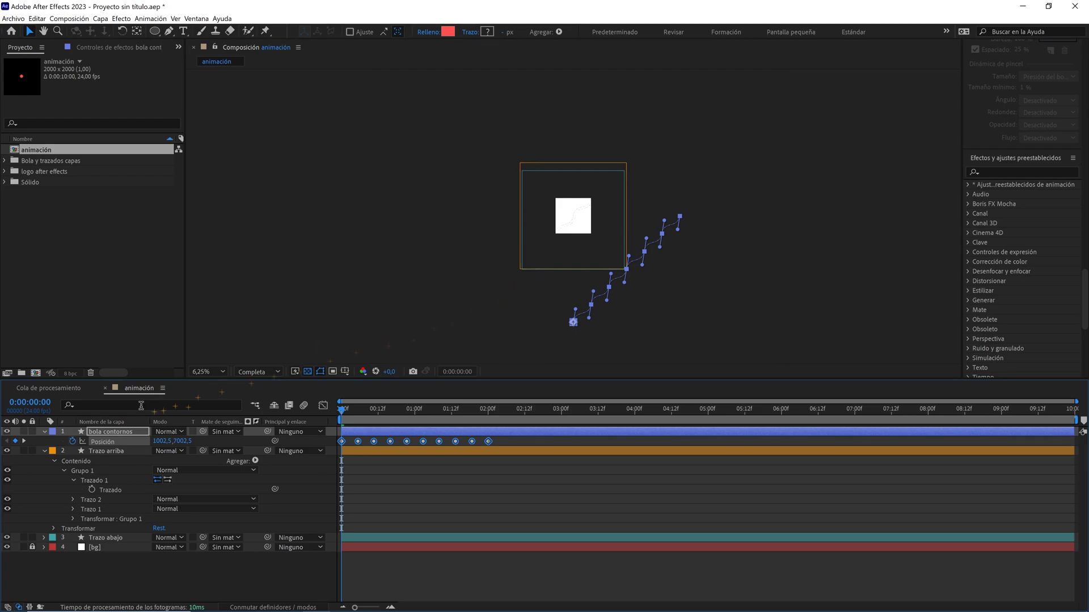
pyautogui.click(24, 451)
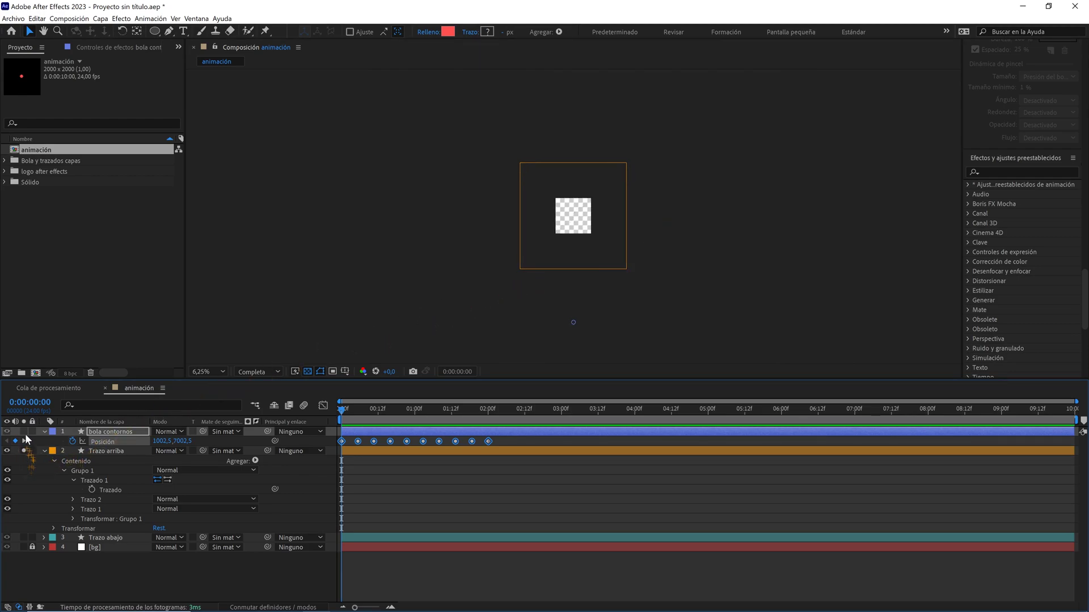
pyautogui.click(24, 432)
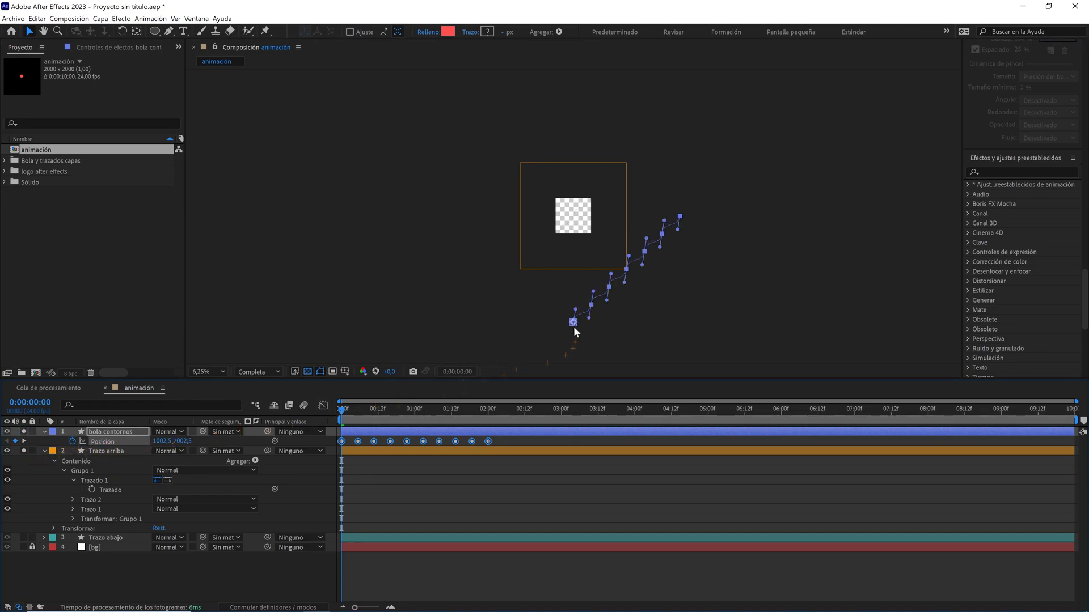
# Drag the ball layer so its motion path's first keyframe sits at the comp's bottom-left corner
pyautogui.moveTo(574, 324)
pyautogui.mouseDown()
pyautogui.moveTo(547, 296)
pyautogui.moveTo(586, 182)
pyautogui.mouseUp()
pyautogui.press('.')
pyautogui.press('.')
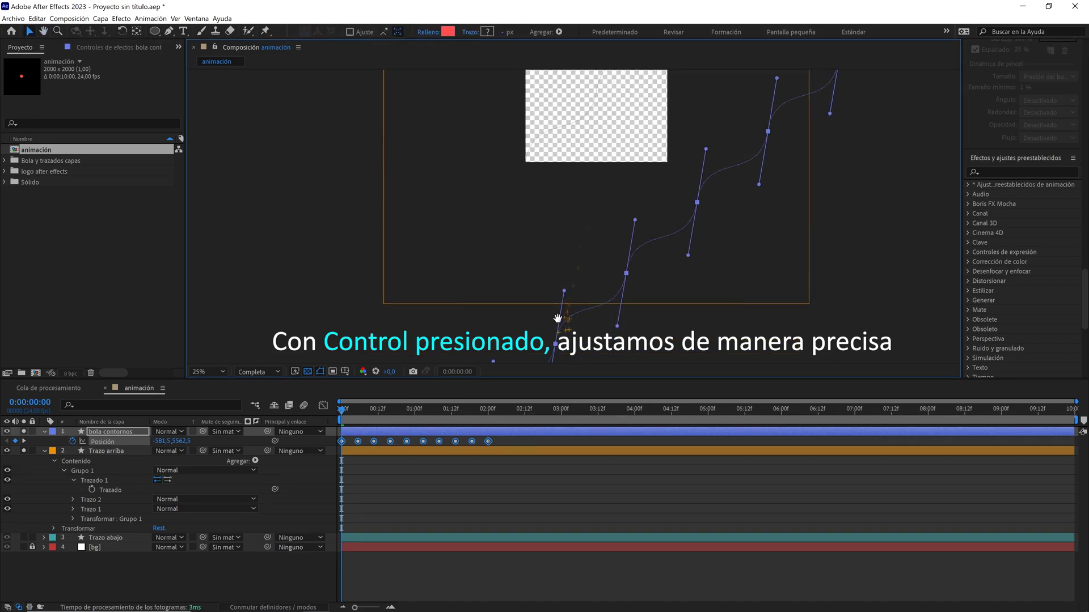
pyautogui.moveTo(559, 316); pyautogui.dragTo(563, 261)
pyautogui.moveTo(509, 321); pyautogui.dragTo(412, 211)
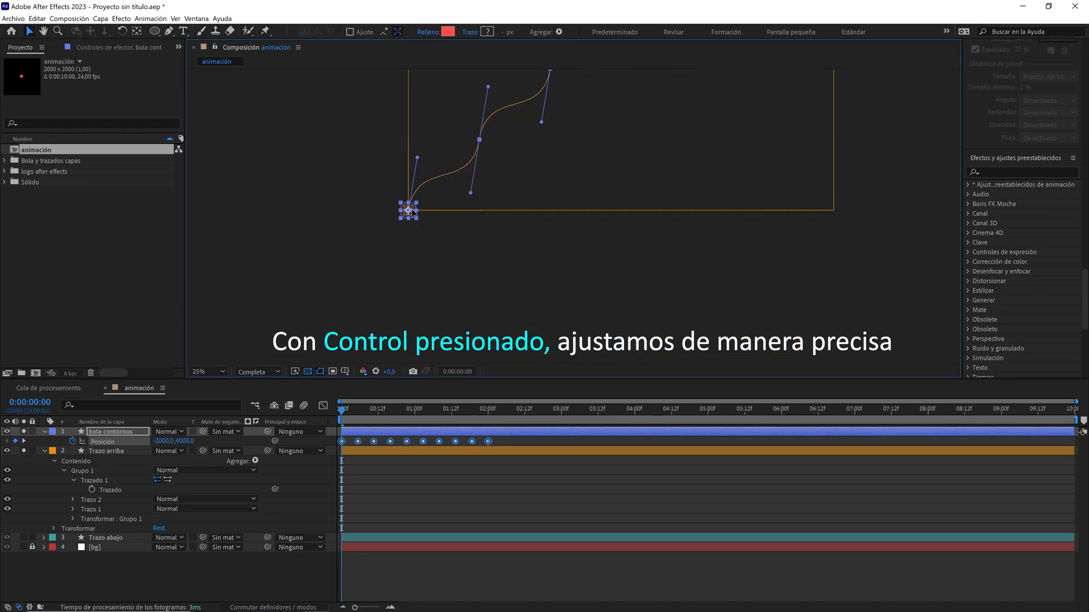
pyautogui.press(',')
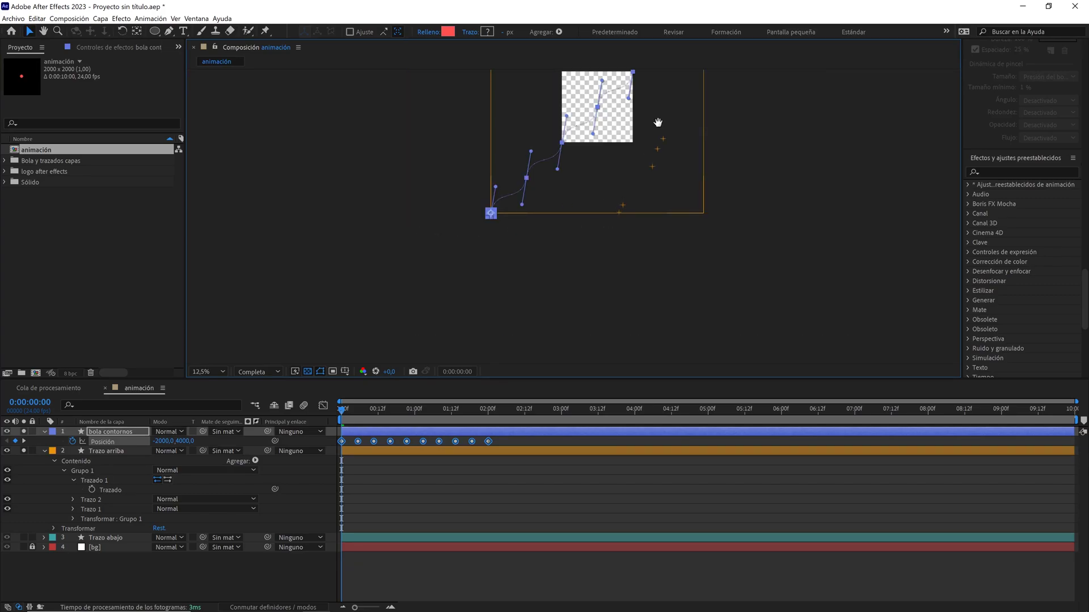
pyautogui.moveTo(658, 122); pyautogui.dragTo(622, 228)
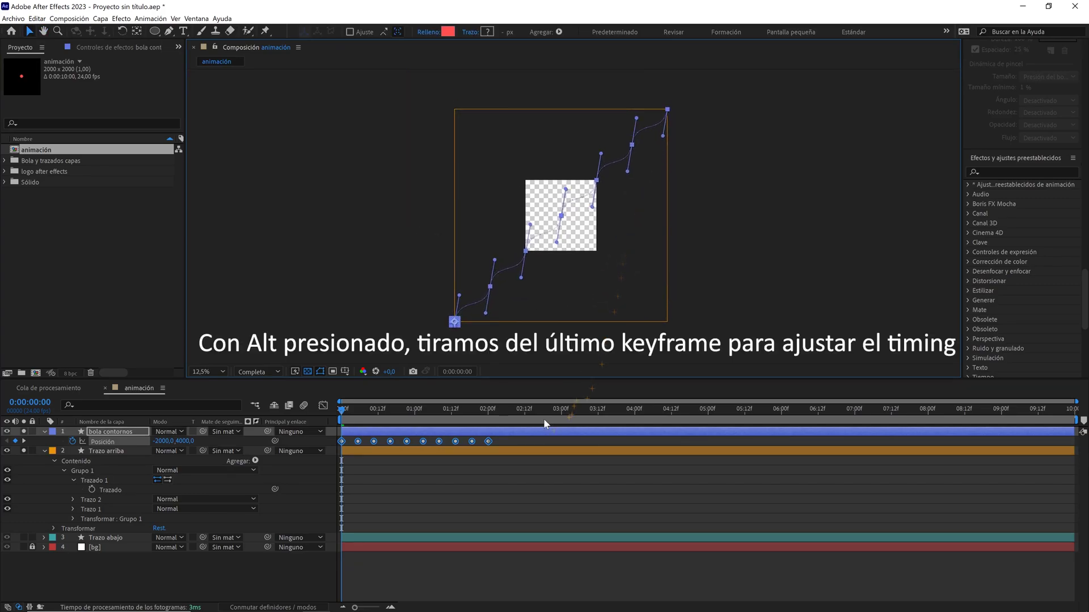
# Stretch the ball's Position keyframes so the last one lands at 6:00
pyautogui.moveTo(489, 441); pyautogui.dragTo(785, 441)
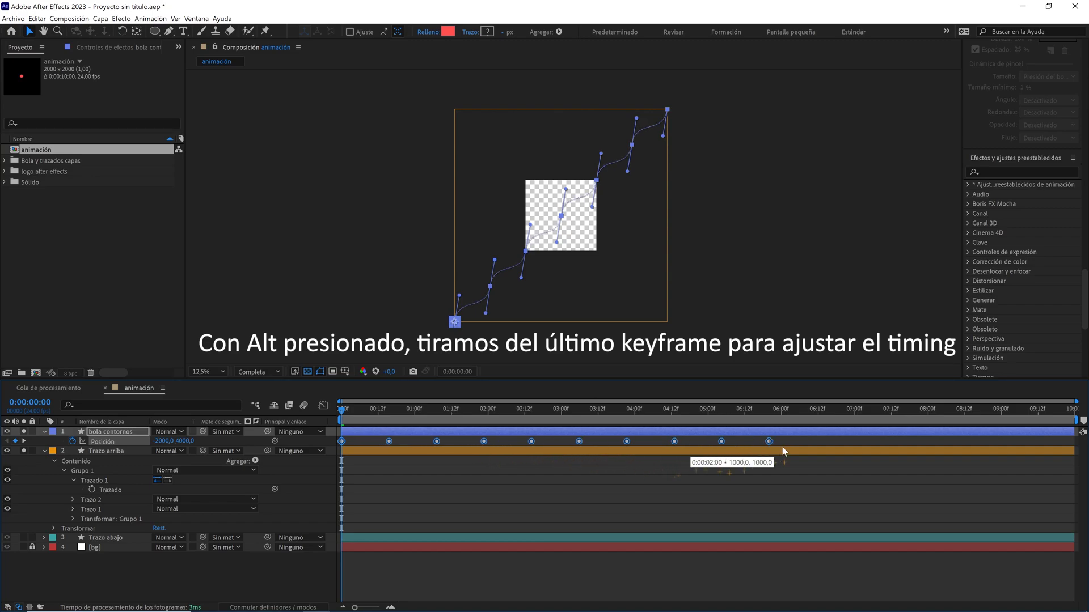
pyautogui.click(391, 480)
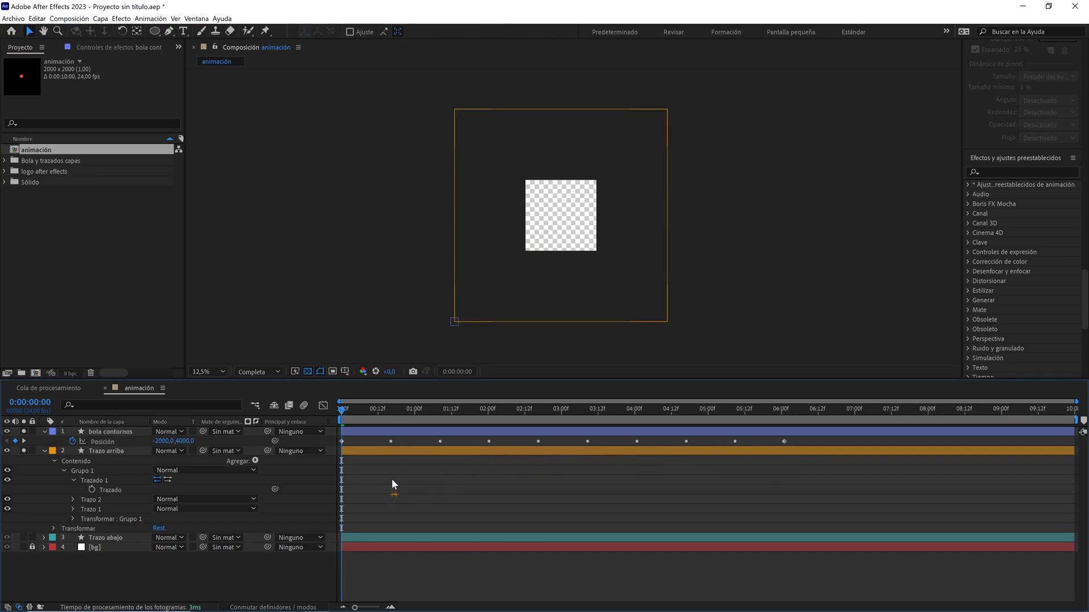
pyautogui.click(105, 441)
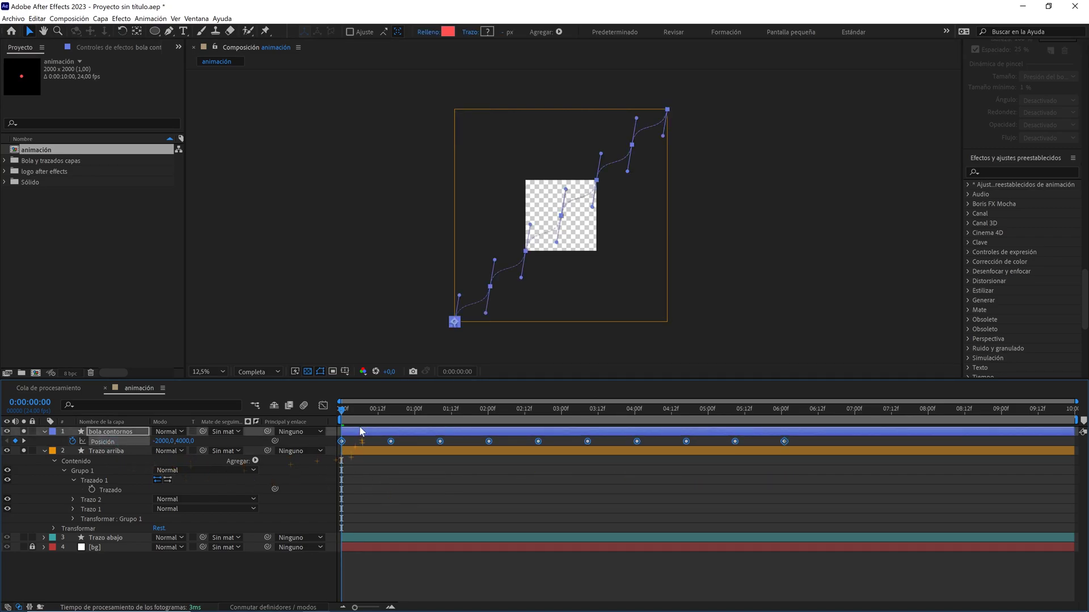
# Delete the first Position keyframe at frame 0 and scrub through the motion
pyautogui.moveTo(353, 417)
pyautogui.mouseDown()
pyautogui.moveTo(392, 418)
pyautogui.moveTo(334, 444)
pyautogui.mouseUp()
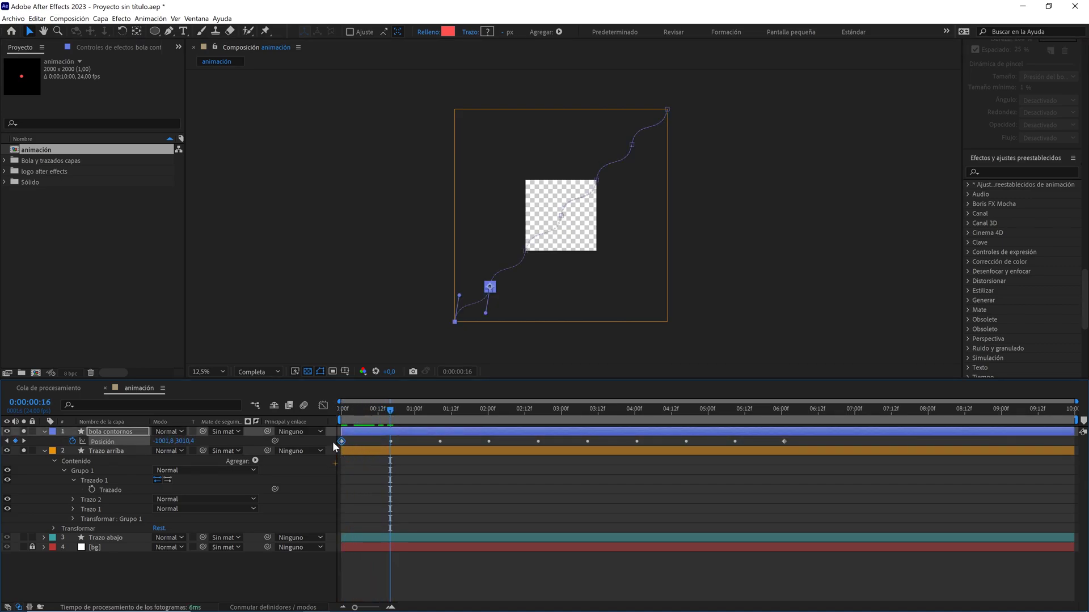
pyautogui.press('Delete')
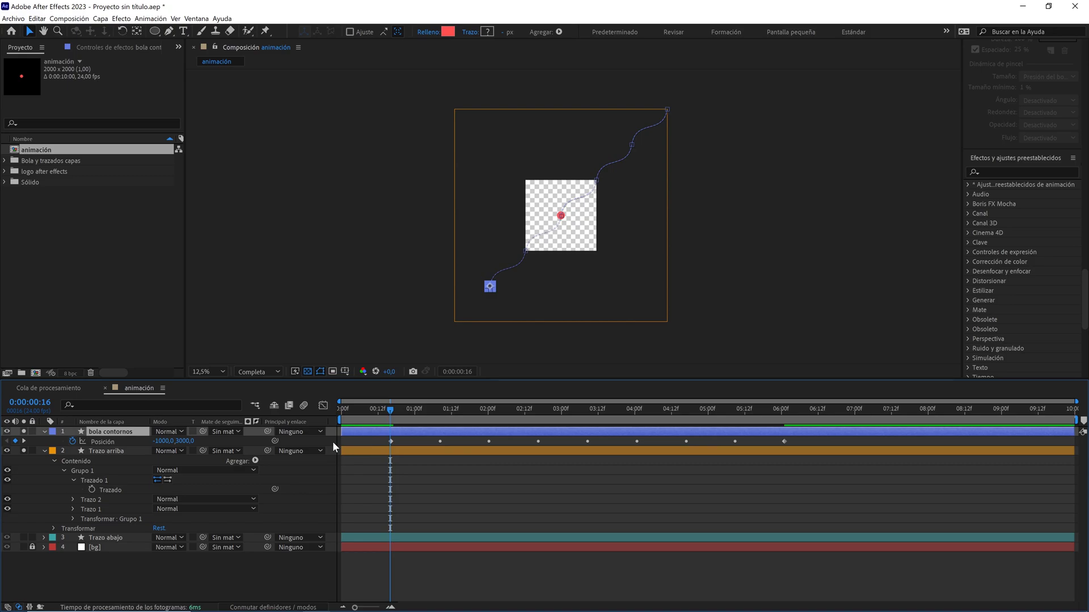
pyautogui.moveTo(393, 416)
pyautogui.mouseDown()
pyautogui.moveTo(587, 410)
pyautogui.moveTo(806, 454)
pyautogui.mouseUp()
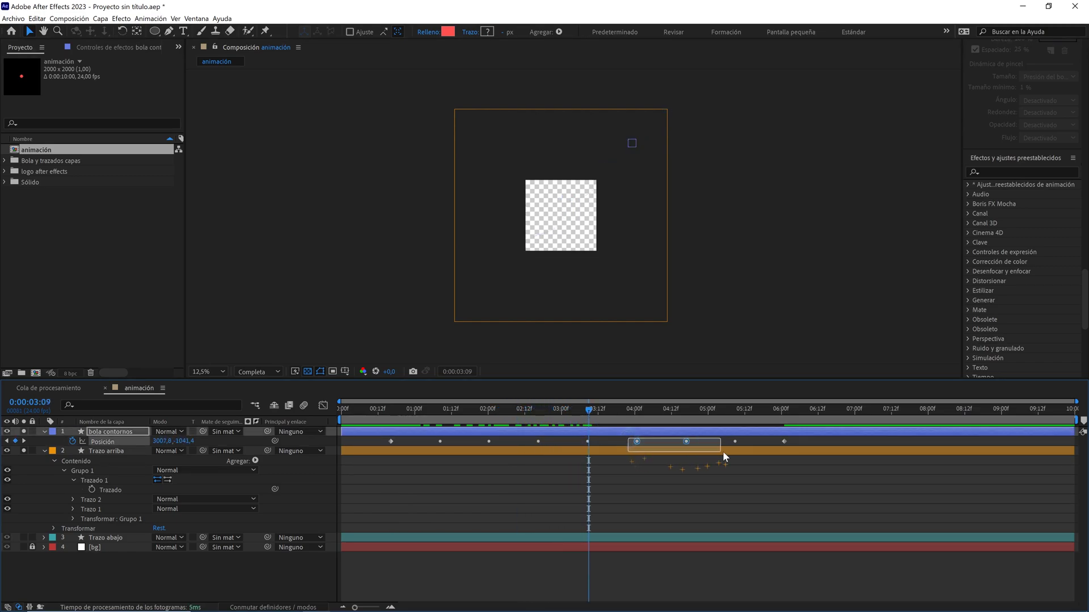
# Delete the four keyframes past the comp corner and stretch the remaining five to end at 8:00
pyautogui.press('Delete')
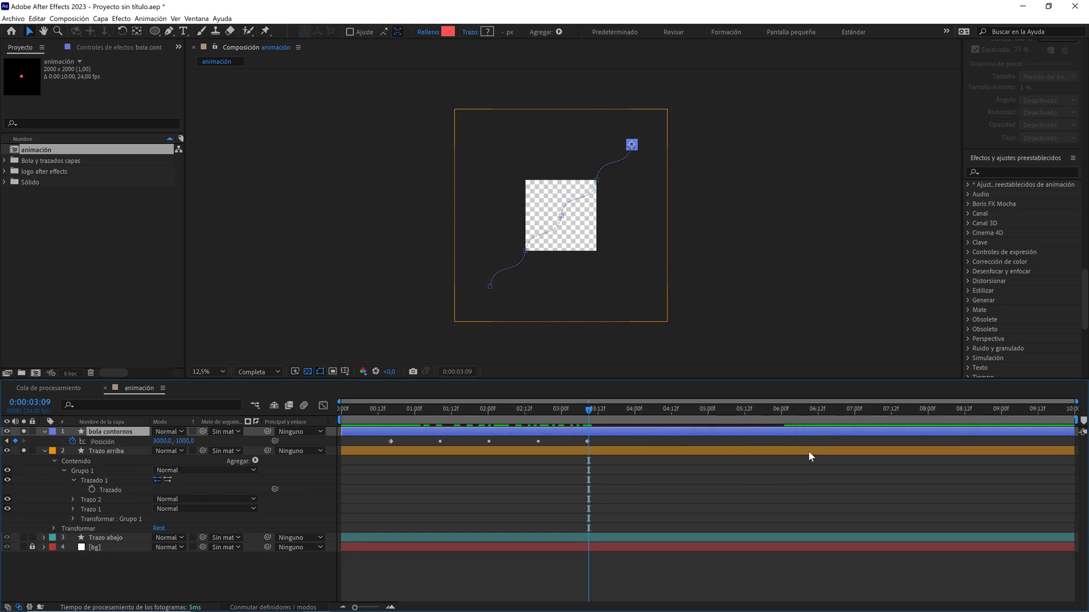
pyautogui.moveTo(598, 437)
pyautogui.mouseDown()
pyautogui.moveTo(378, 449)
pyautogui.moveTo(343, 441)
pyautogui.mouseUp()
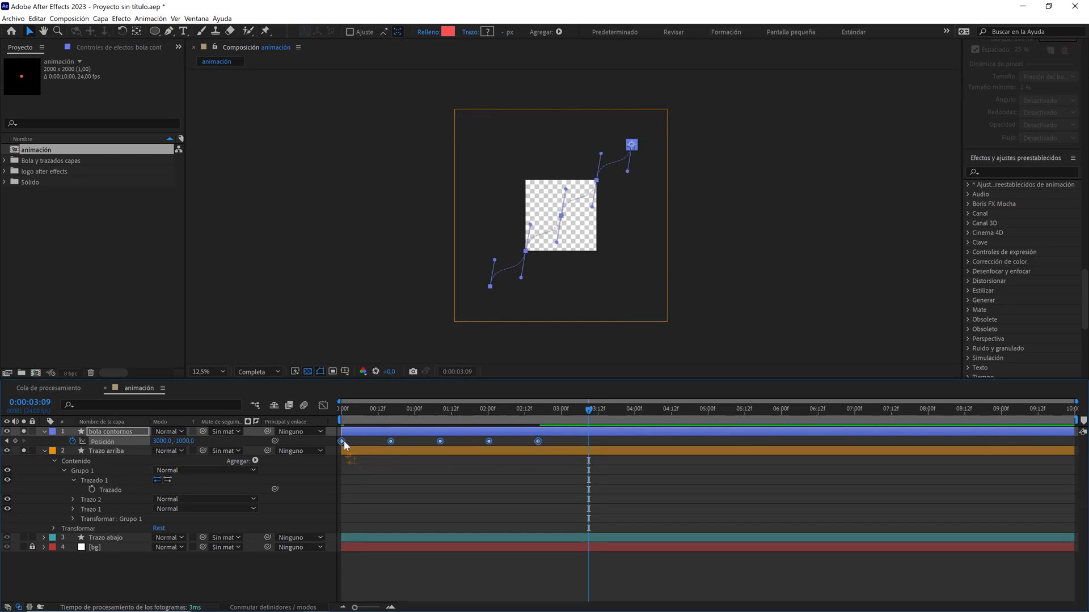
pyautogui.moveTo(591, 410); pyautogui.dragTo(931, 427)
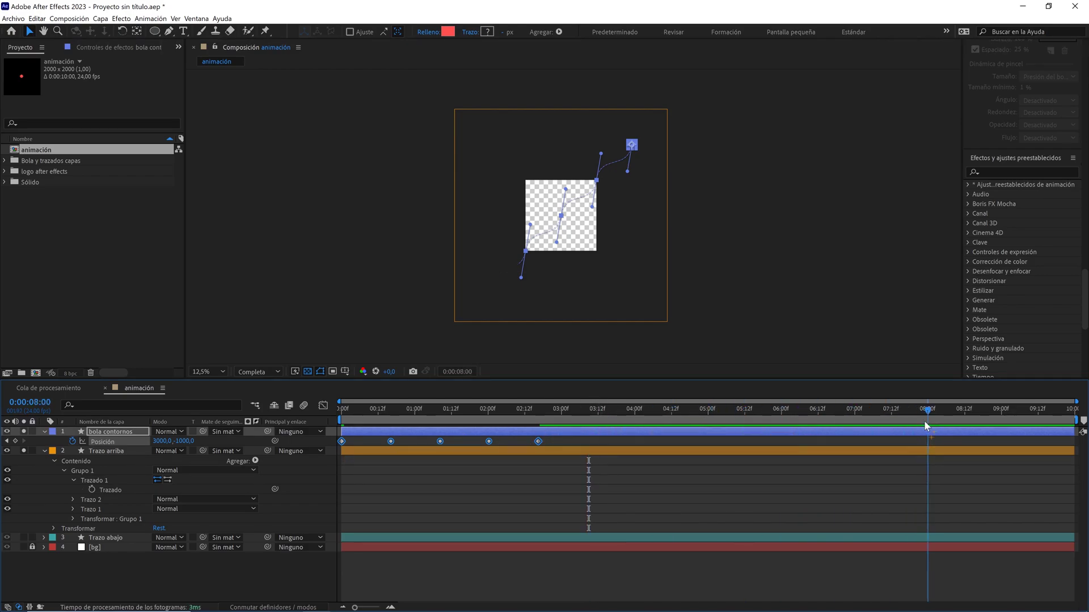
pyautogui.keyDown('alt'); pyautogui.moveTo(538, 442); pyautogui.dragTo(810, 451); pyautogui.keyUp('alt')
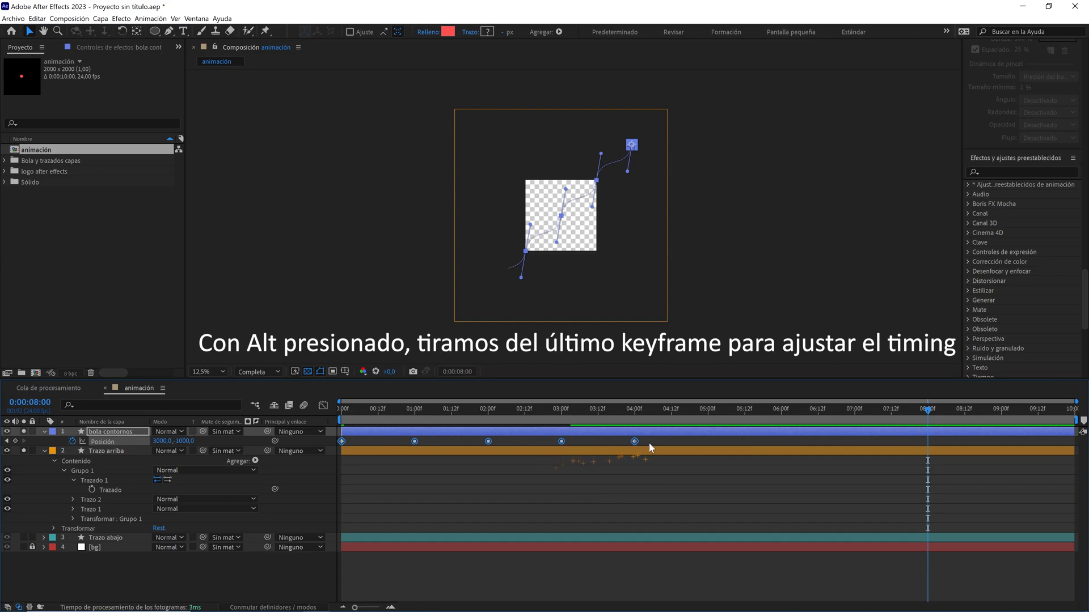
pyautogui.moveTo(907, 443)
pyautogui.keyDown('alt'); pyautogui.mouseDown()
pyautogui.moveTo(923, 444)
pyautogui.moveTo(751, 416)
pyautogui.moveTo(336, 427)
pyautogui.mouseUp(); pyautogui.keyUp('alt')
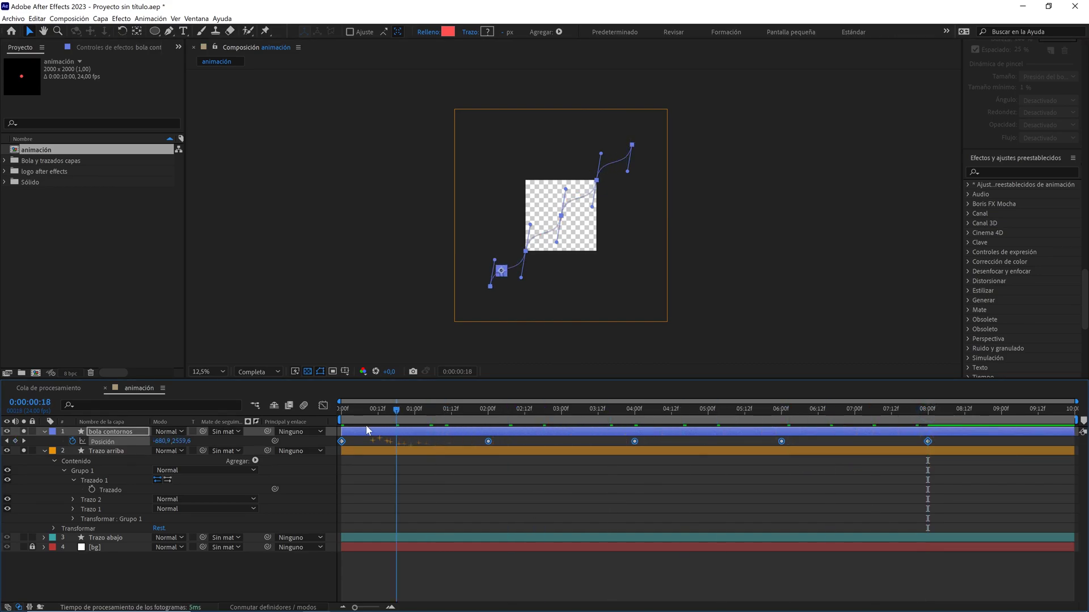
# Set the preview resolution to Half (Mitad) and play a preview of the animation
pyautogui.click(258, 372)
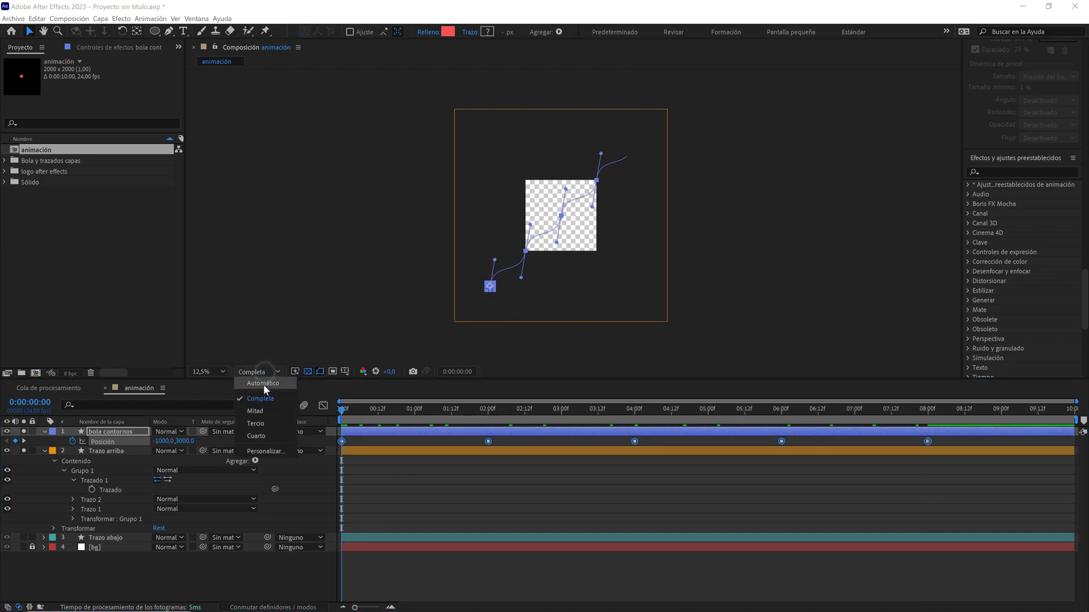
pyautogui.click(263, 408)
pyautogui.click(372, 471)
pyautogui.press('space')
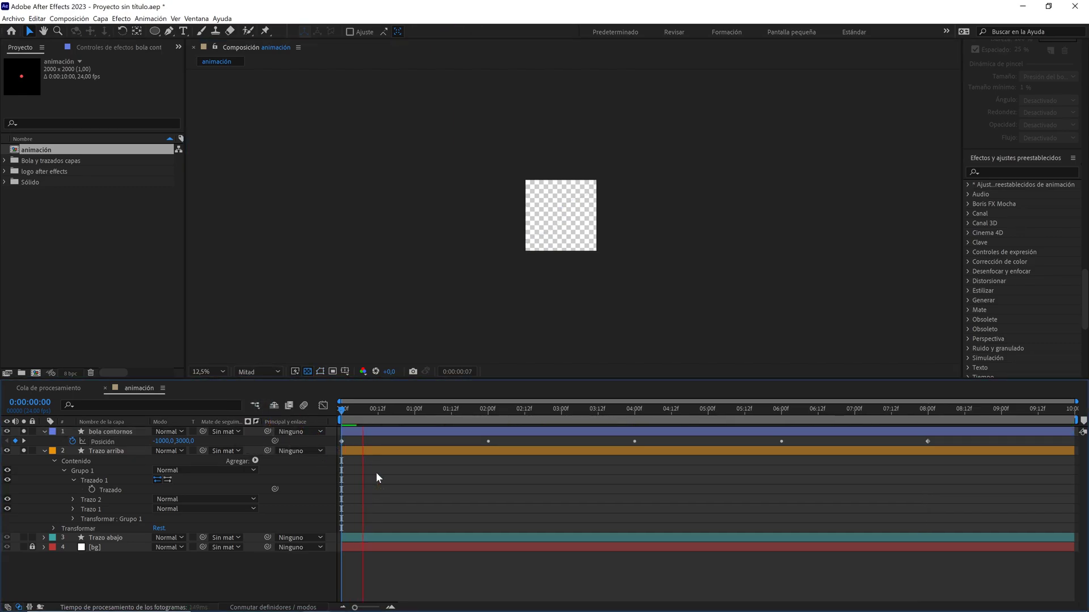
pyautogui.press('space')
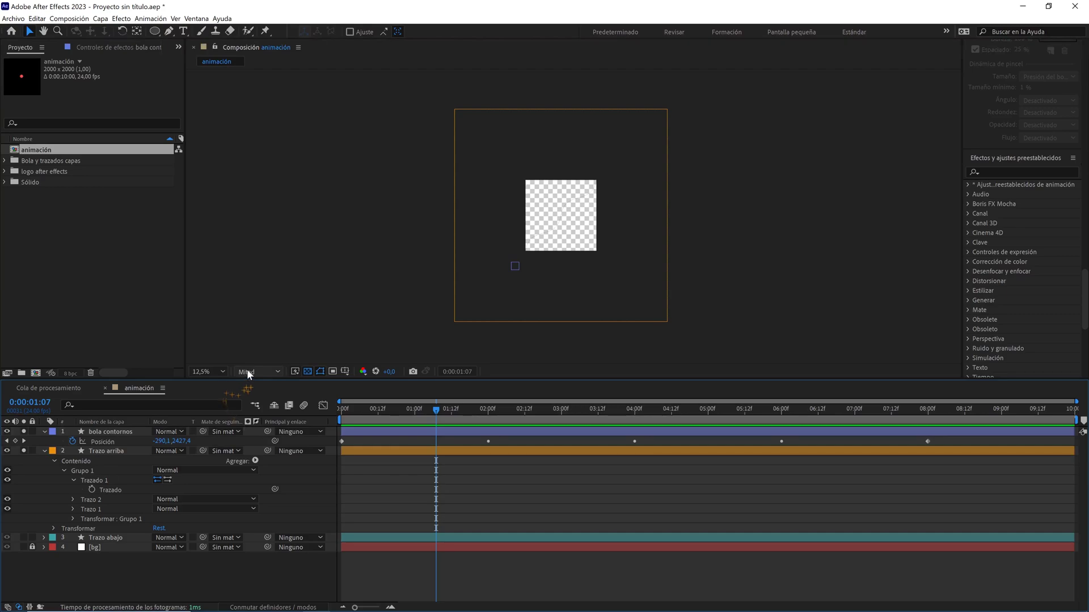
# Fit the comp in the viewer, preview again, return to the start, and zoom out to 12.5%
pyautogui.click(207, 372)
pyautogui.click(208, 382)
pyautogui.press('space')
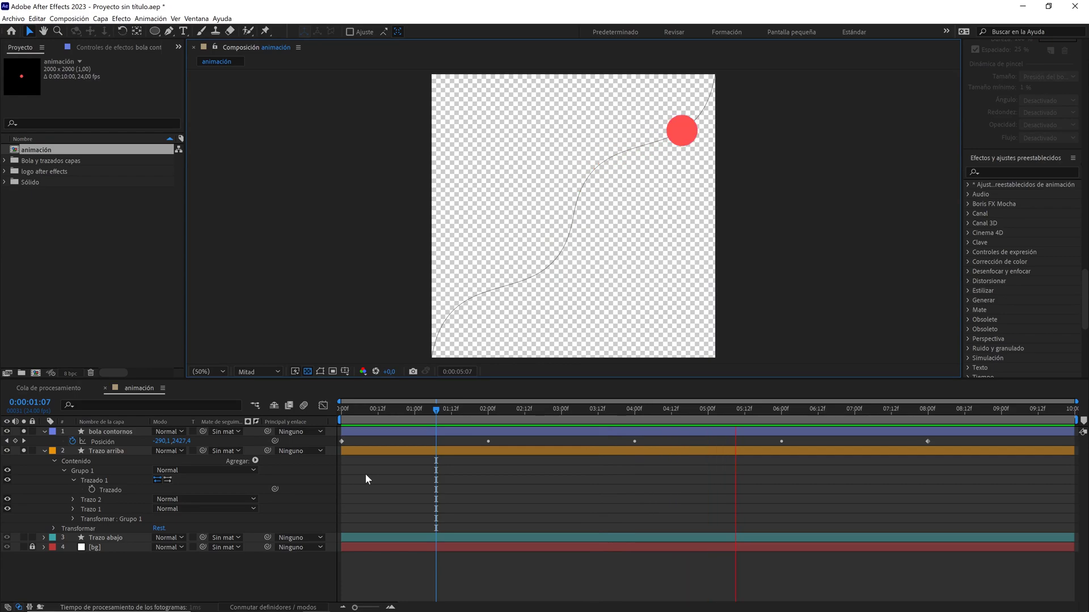
pyautogui.press('space')
pyautogui.moveTo(441, 414); pyautogui.dragTo(351, 404)
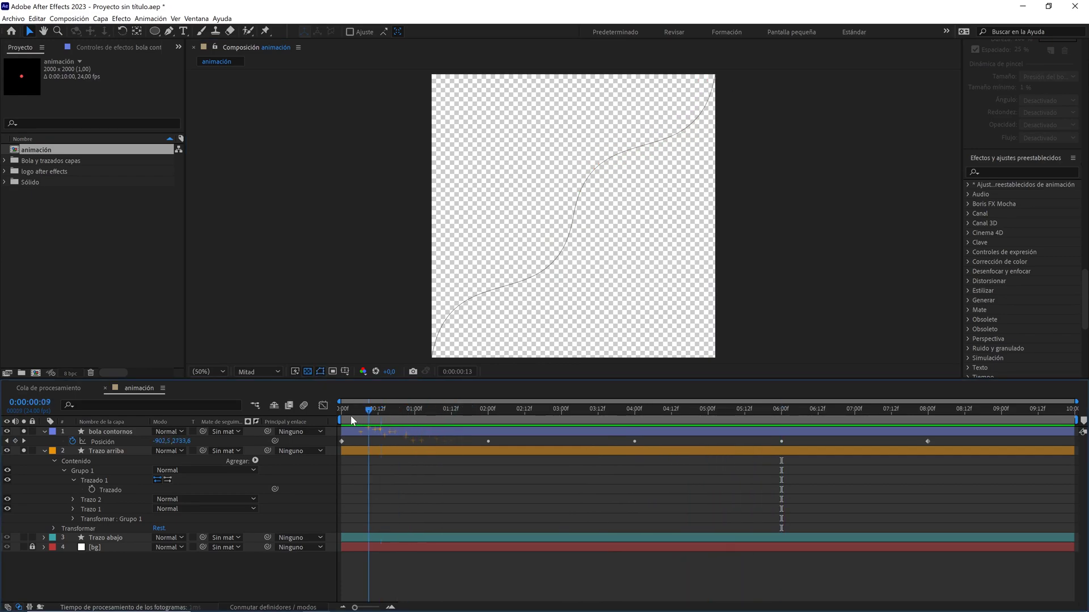
pyautogui.press(',')
pyautogui.press(',')
pyautogui.press(',')
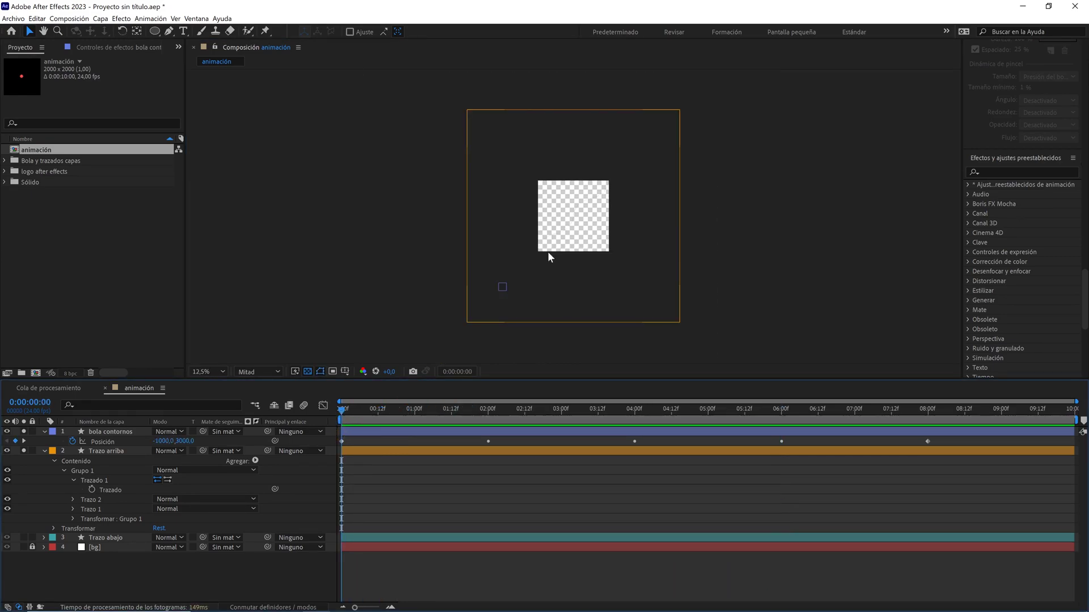
# Collapse and unsolo the layers, then make the ball and both stroke layers 3D
pyautogui.click(44, 451)
pyautogui.click(44, 431)
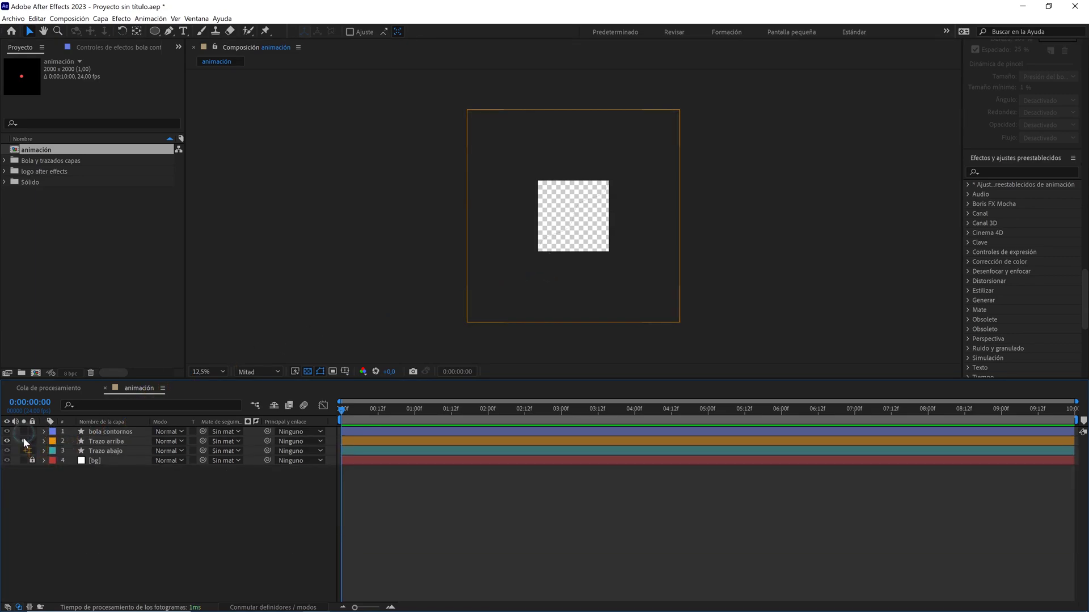
pyautogui.click(23, 440)
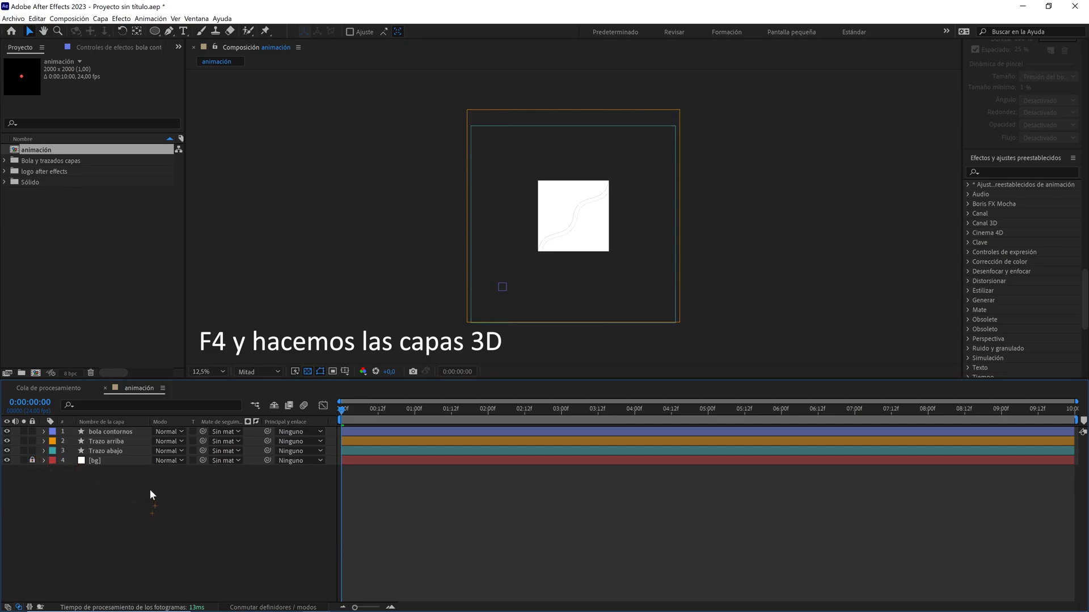
pyautogui.press('F4')
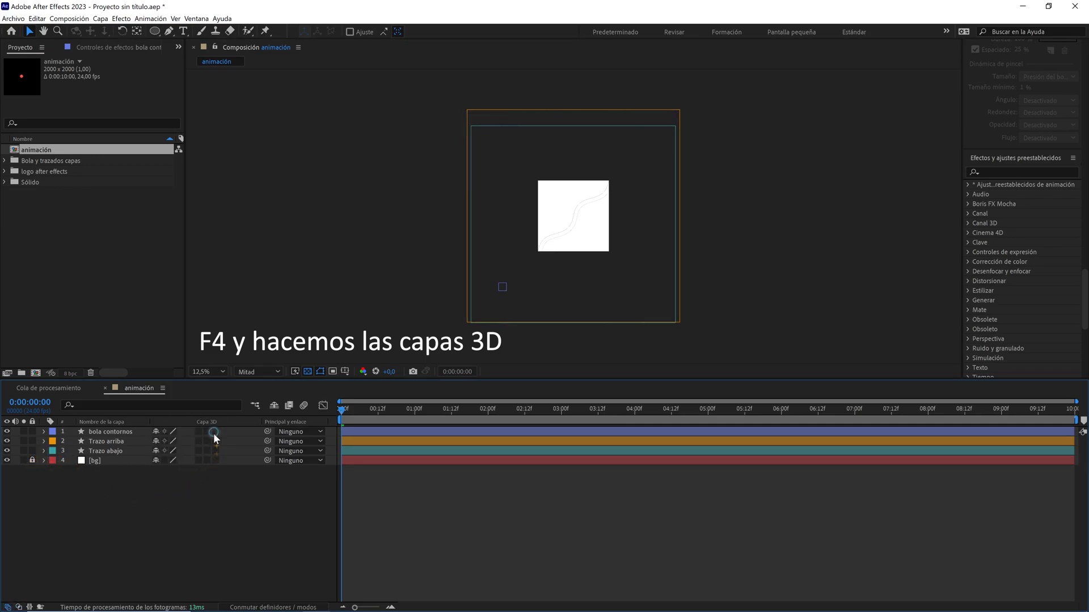
pyautogui.moveTo(214, 432); pyautogui.dragTo(215, 451)
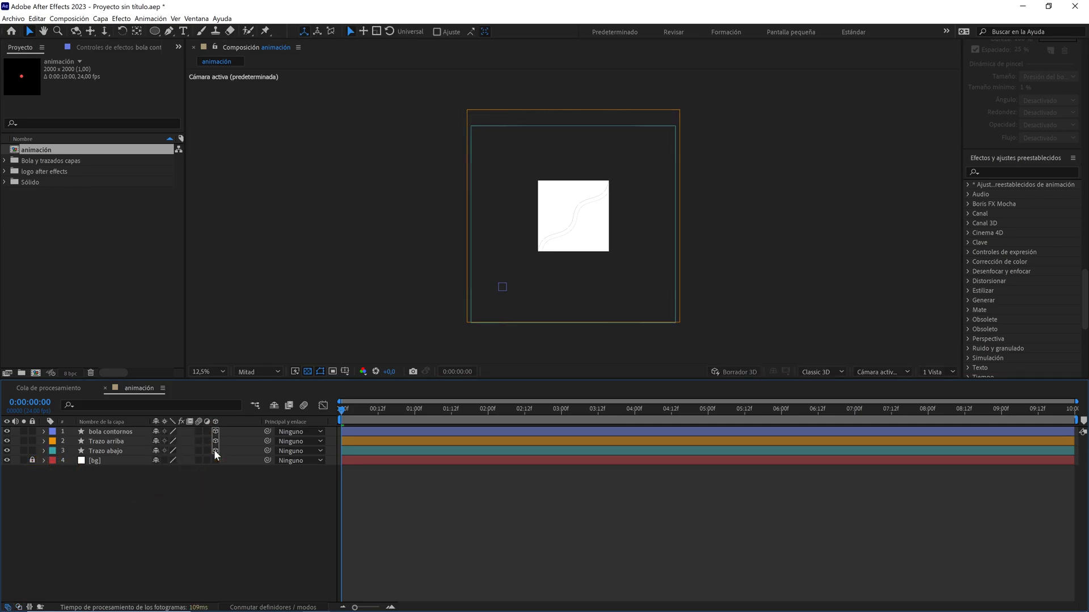
# Add a null object, Nulo 1, and make it a 3D layer
pyautogui.rightClick(130, 510)
pyautogui.moveTo(223, 401)
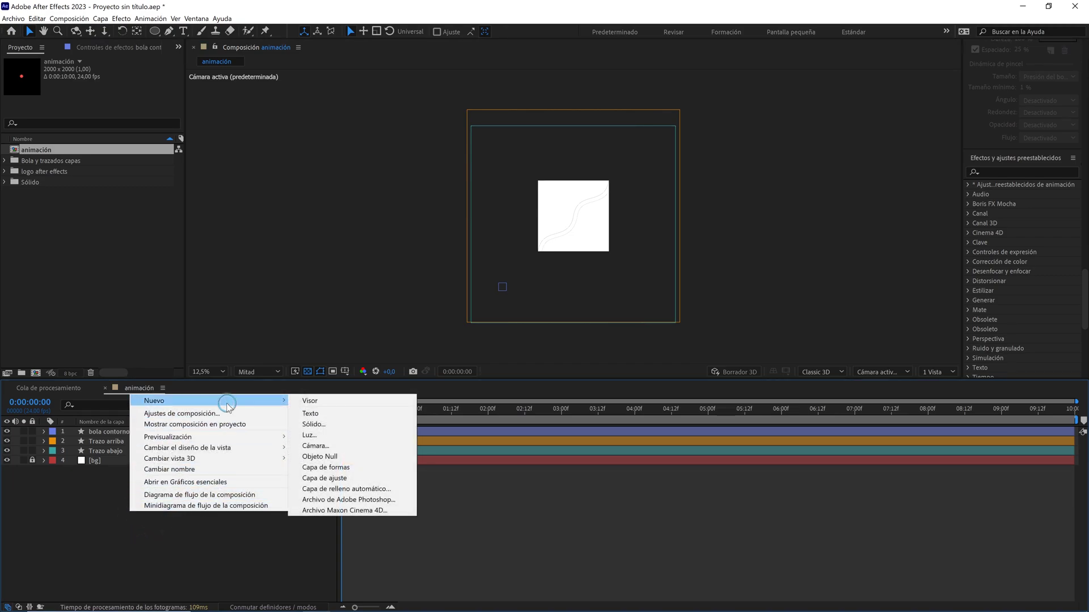
pyautogui.click(319, 455)
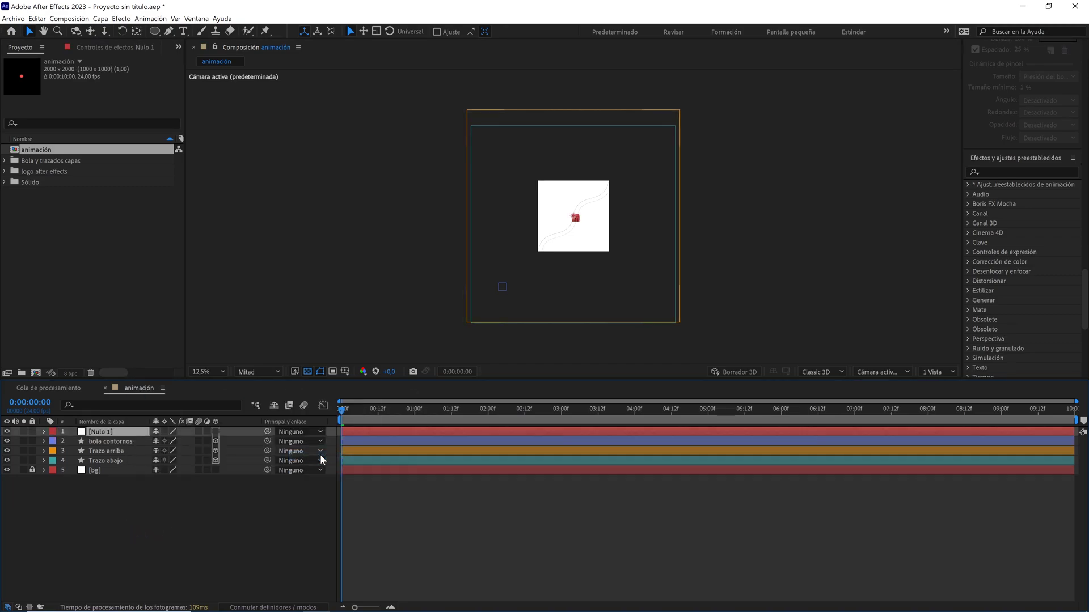
pyautogui.click(216, 431)
# Copy the five position keyframes of the bola contornos layer
pyautogui.click(113, 441)
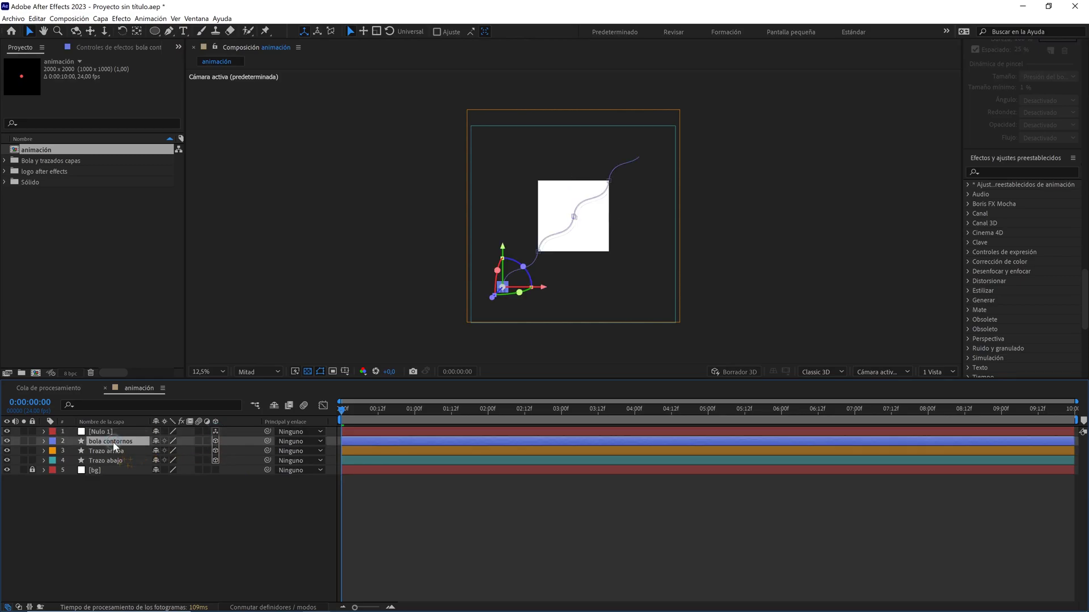
pyautogui.press('u')
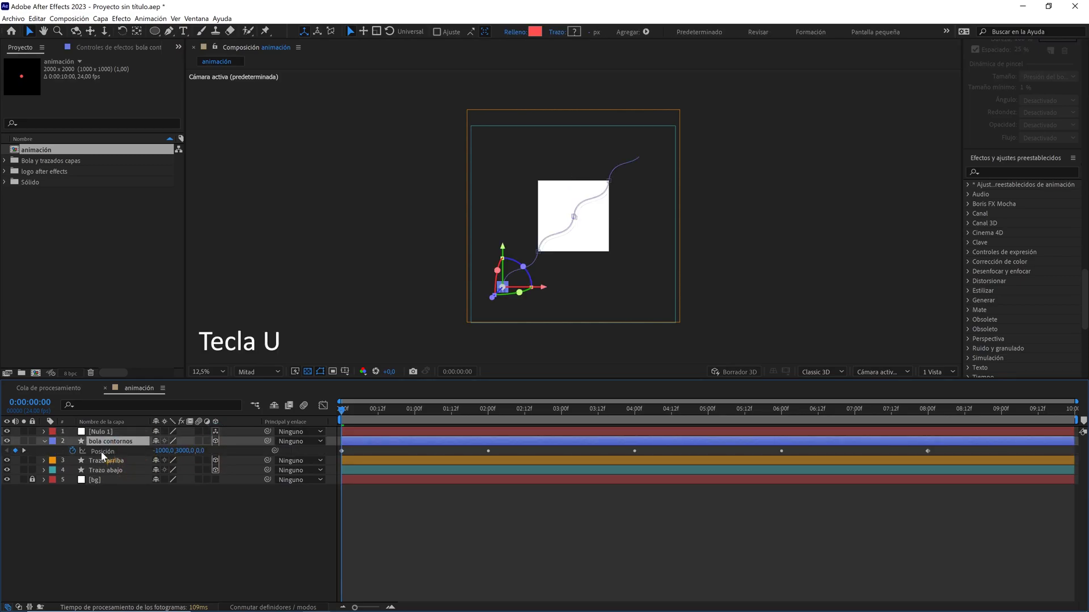
pyautogui.click(102, 451)
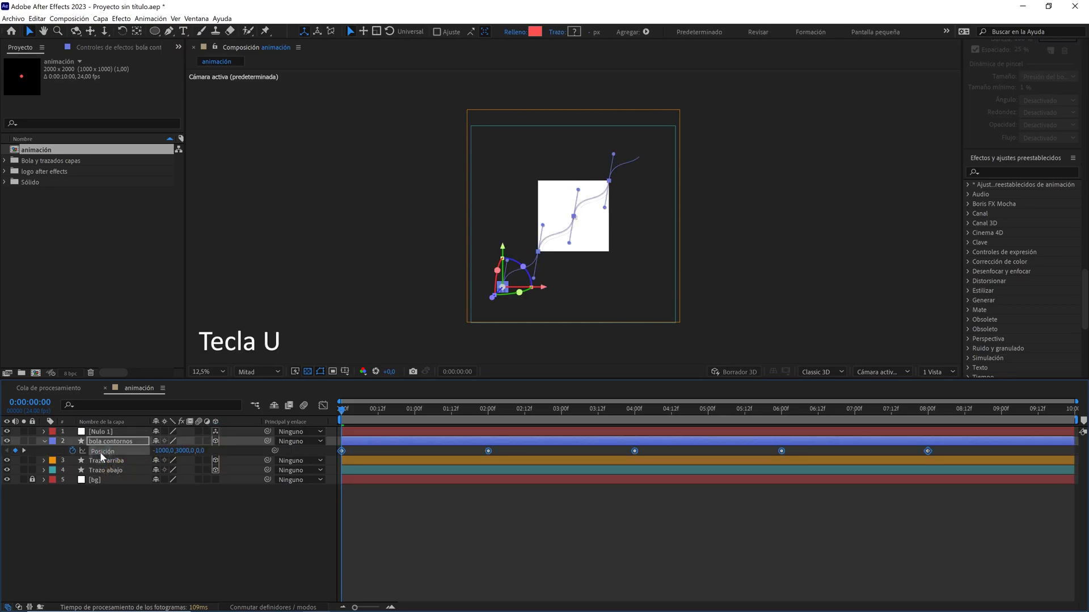
pyautogui.click(37, 18)
pyautogui.click(57, 75)
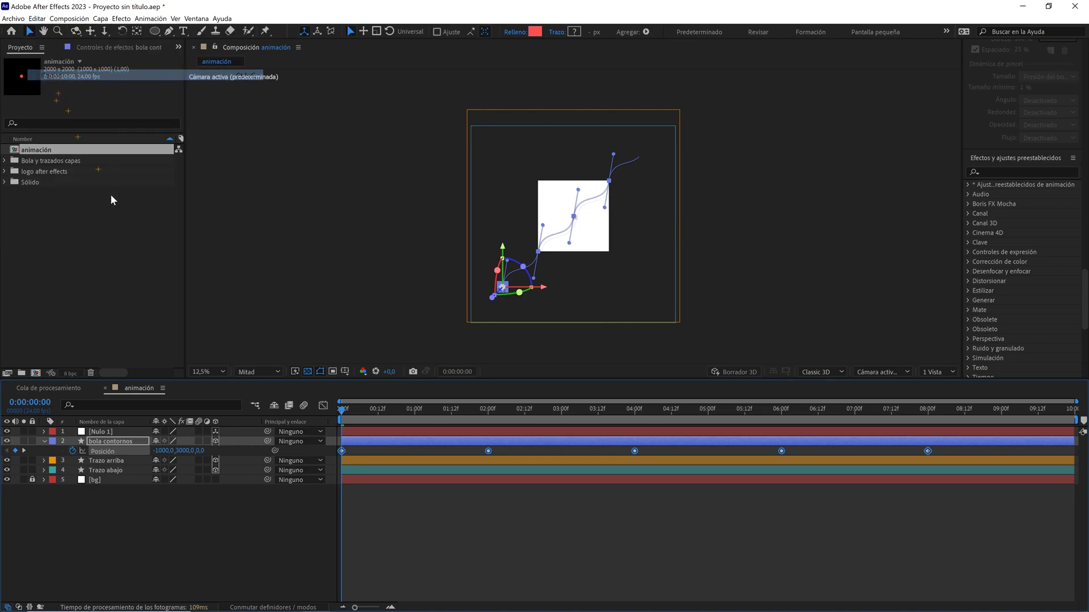
# Paste the keyframes onto Nulo 1's Position and scrub to confirm it follows the ball
pyautogui.click(107, 431)
pyautogui.press('p')
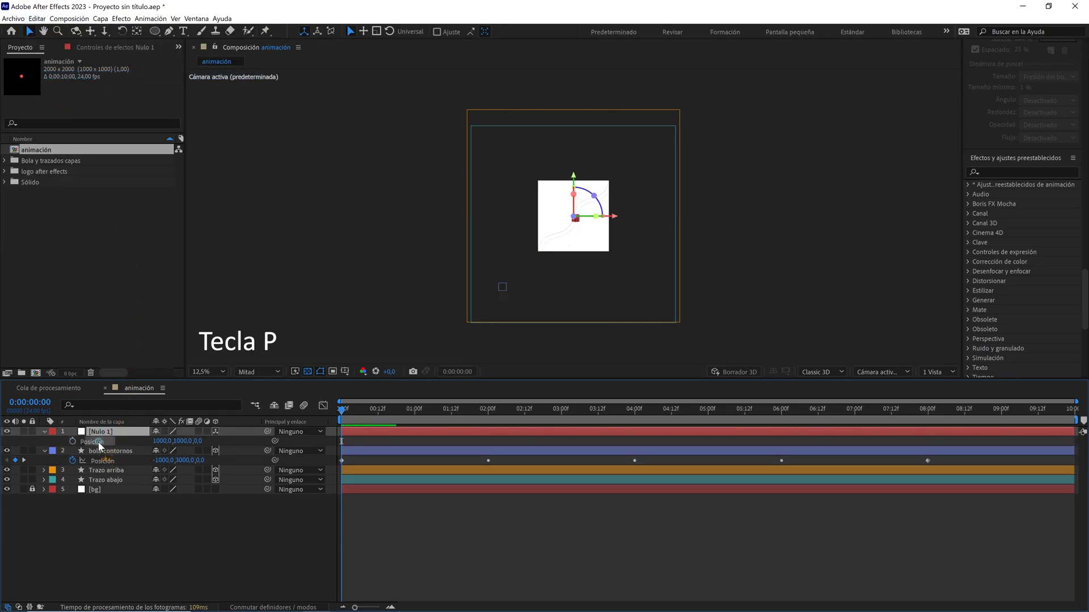
pyautogui.click(97, 441)
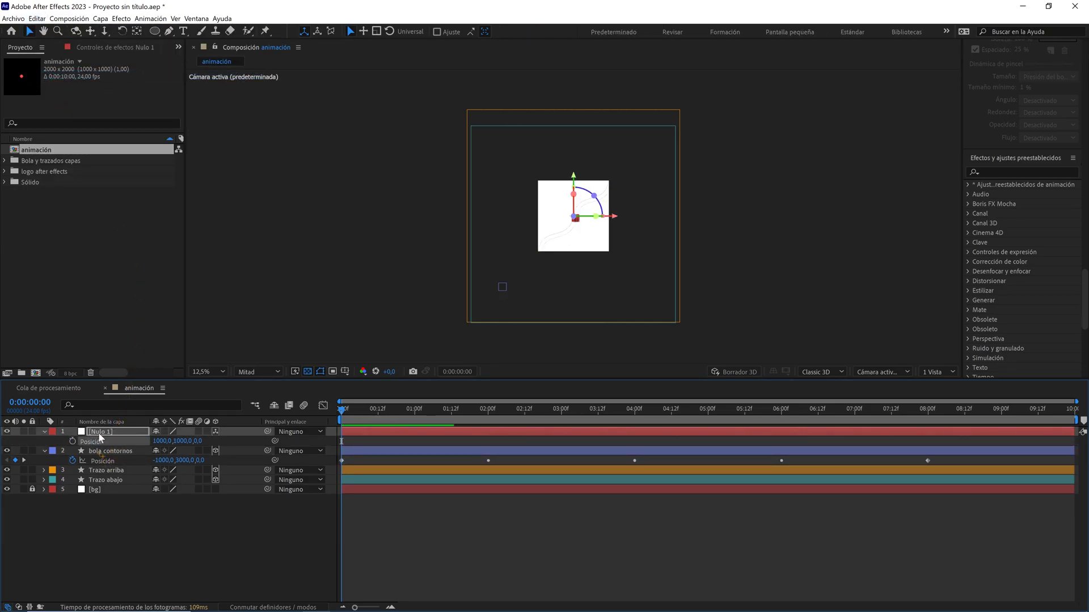
pyautogui.click(36, 18)
pyautogui.click(64, 116)
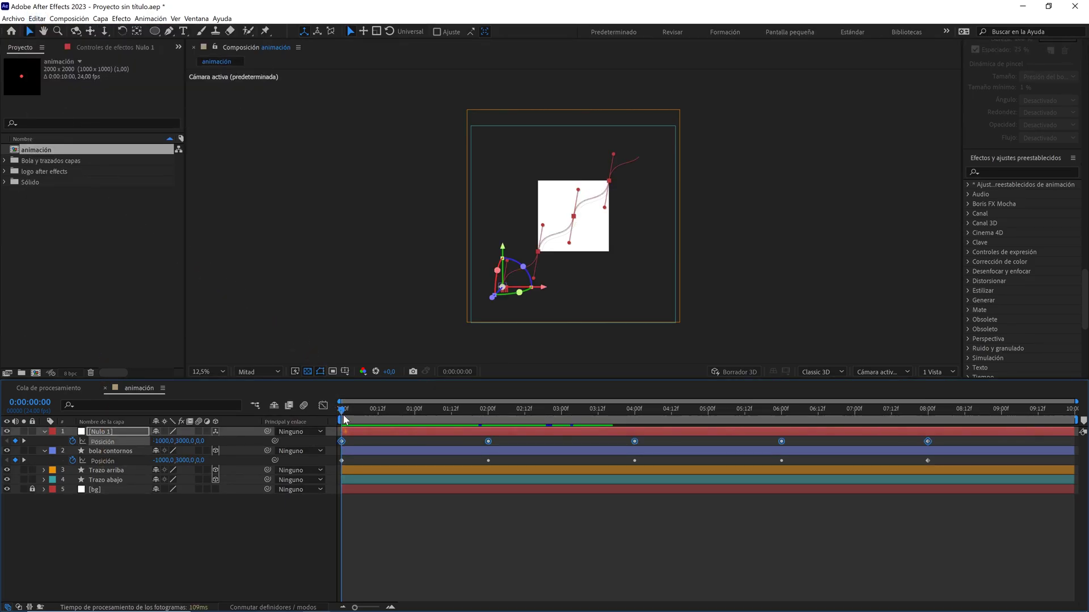
pyautogui.moveTo(343, 417); pyautogui.dragTo(643, 429)
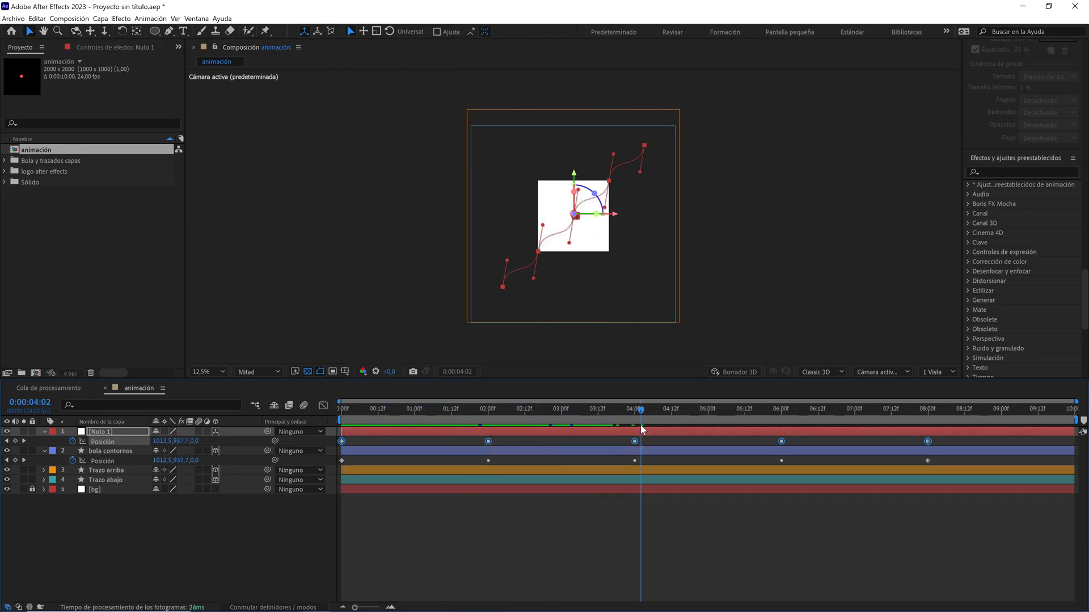
pyautogui.press('.')
pyautogui.press('.')
pyautogui.press('.')
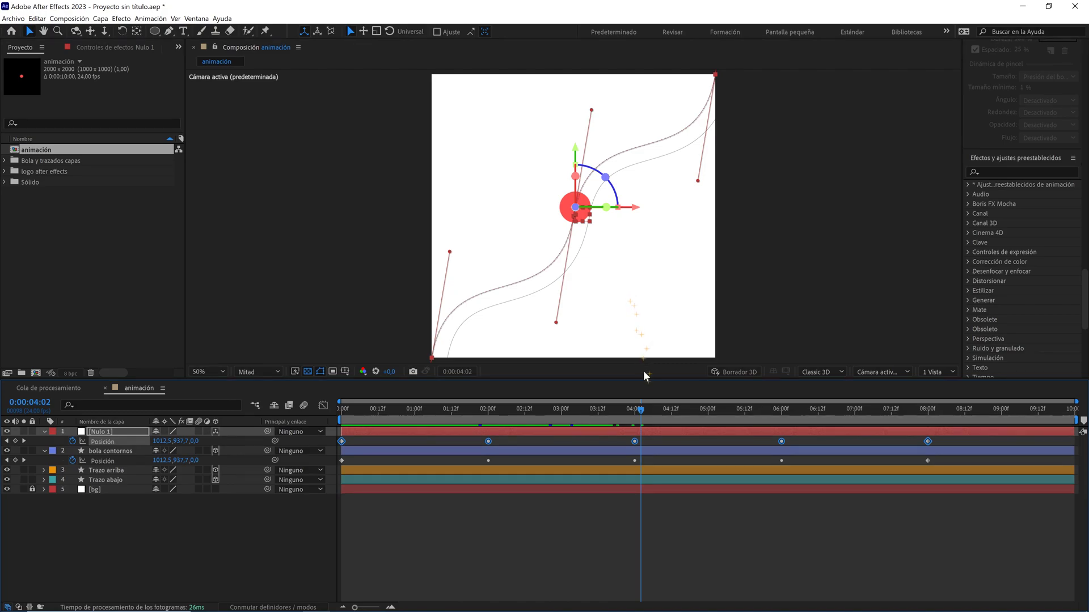
pyautogui.moveTo(642, 411); pyautogui.dragTo(594, 409)
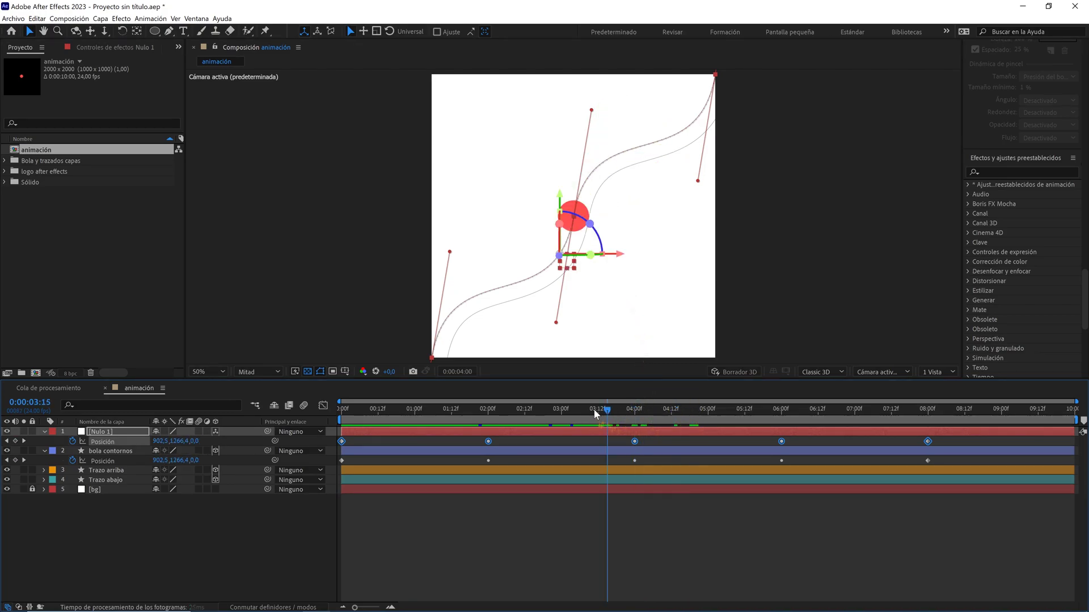
pyautogui.press(',')
pyautogui.press(',')
pyautogui.press(',')
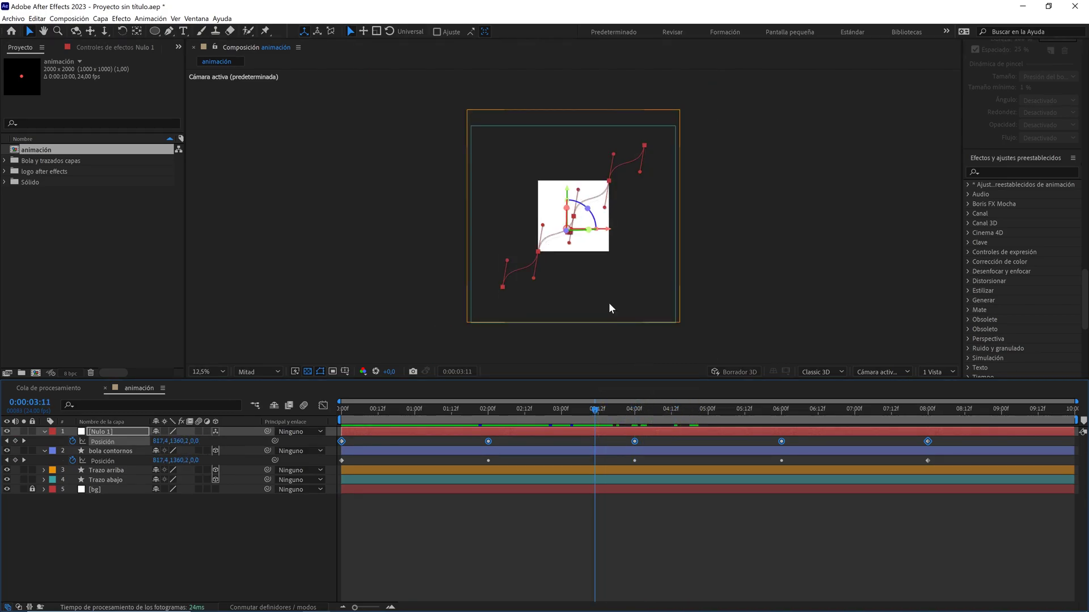
# Add a new null object, Nulo 2, to the composition
pyautogui.click(149, 522)
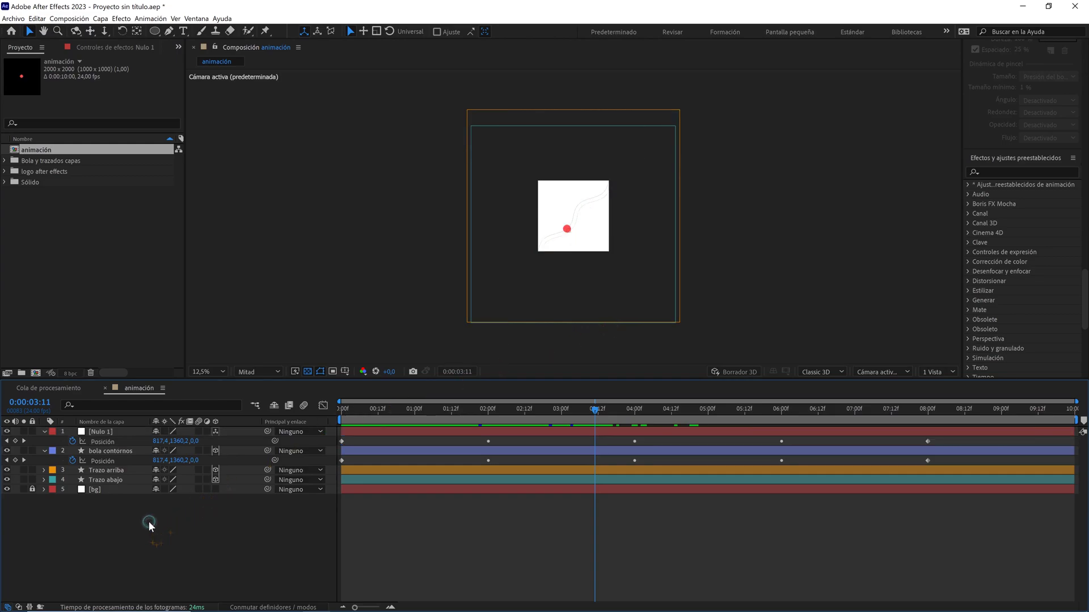
pyautogui.rightClick(148, 522)
pyautogui.moveTo(282, 412)
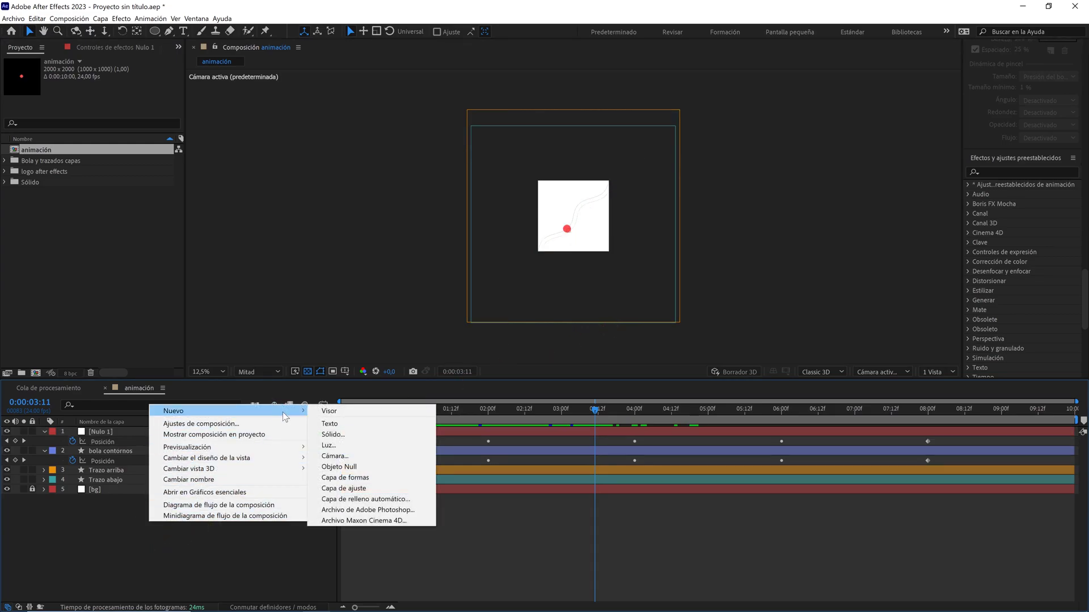
pyautogui.click(348, 466)
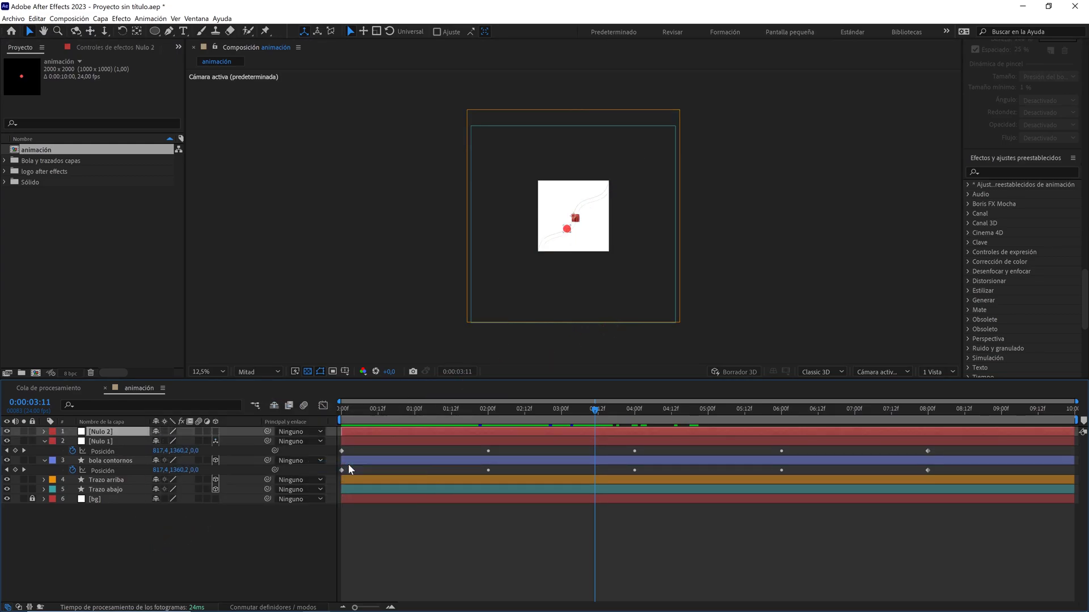
# Make Nulo 2 a 3D layer and start an expression on its Position
pyautogui.click(216, 432)
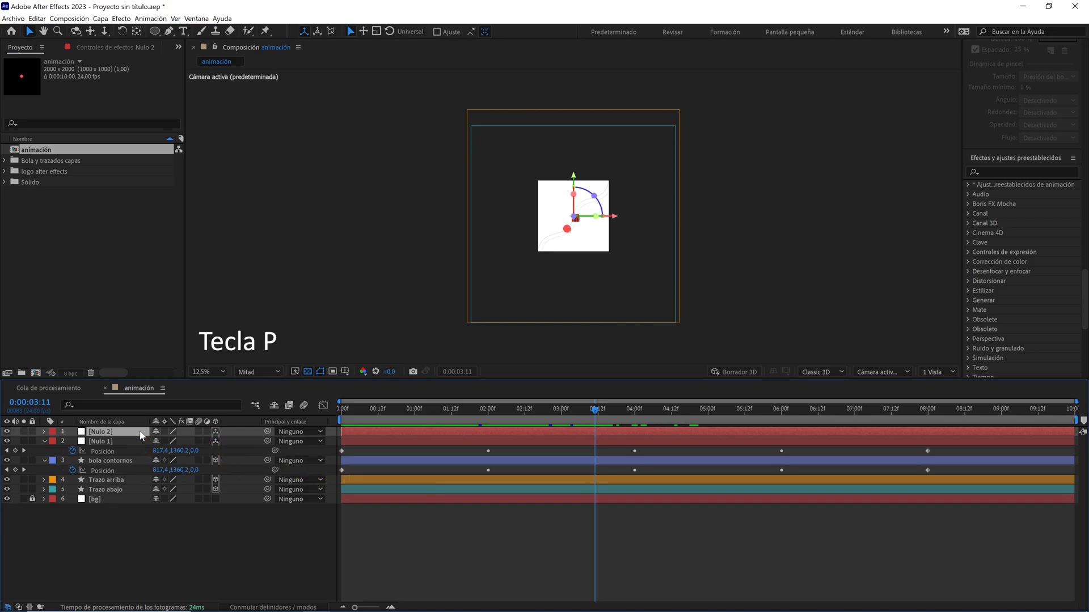
pyautogui.press('p')
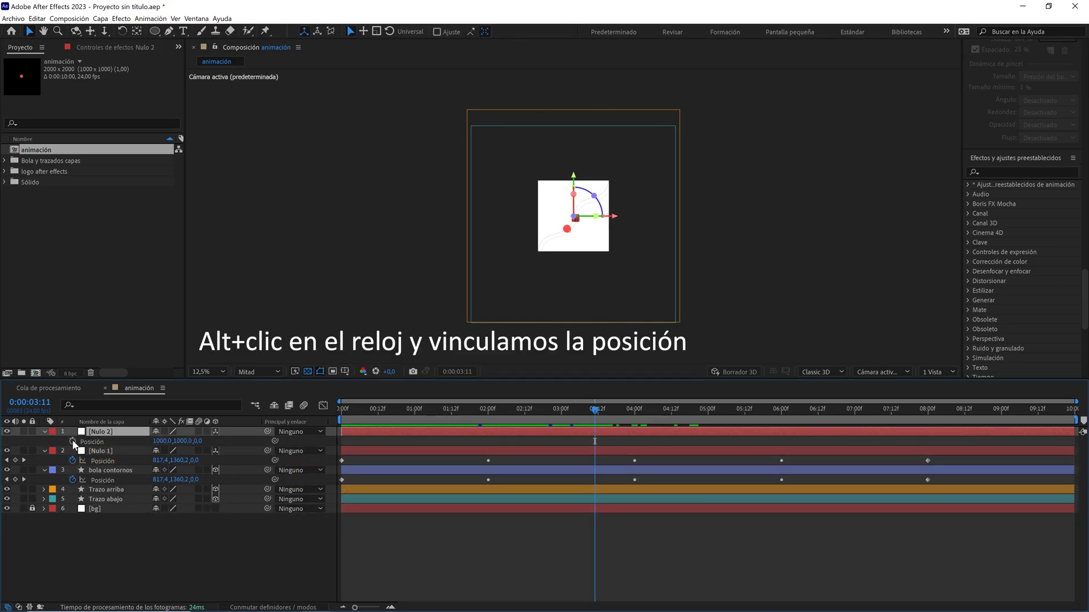
pyautogui.keyDown('alt'); pyautogui.click(73, 441); pyautogui.keyUp('alt')
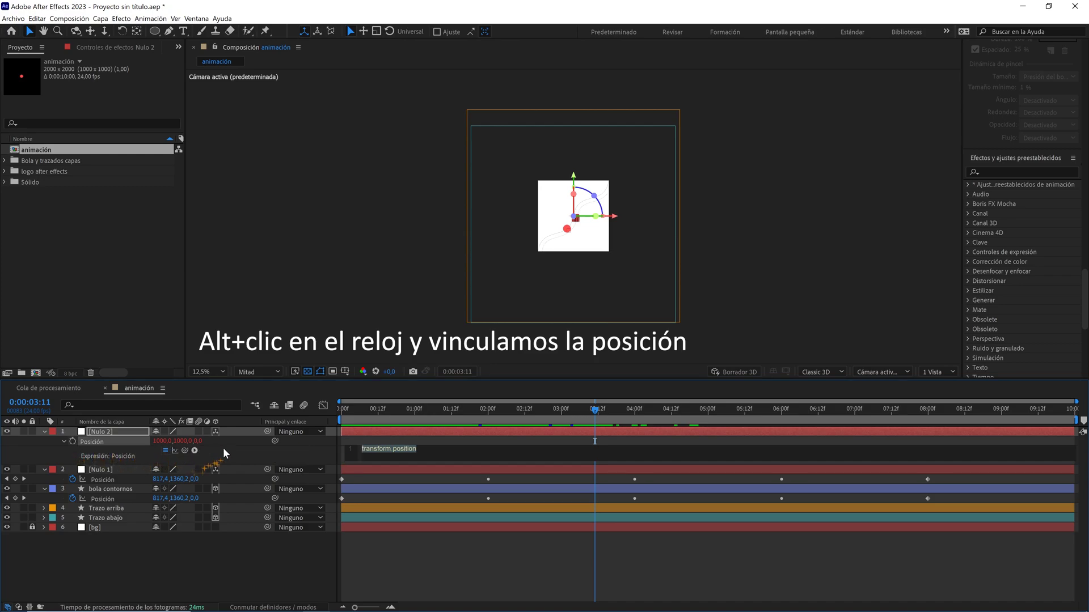
# Set Nulo 2's Position expression to thisComp.layer("Nulo 1").transform.position+value and scrub to check
pyautogui.moveTo(274, 441); pyautogui.dragTo(119, 480)
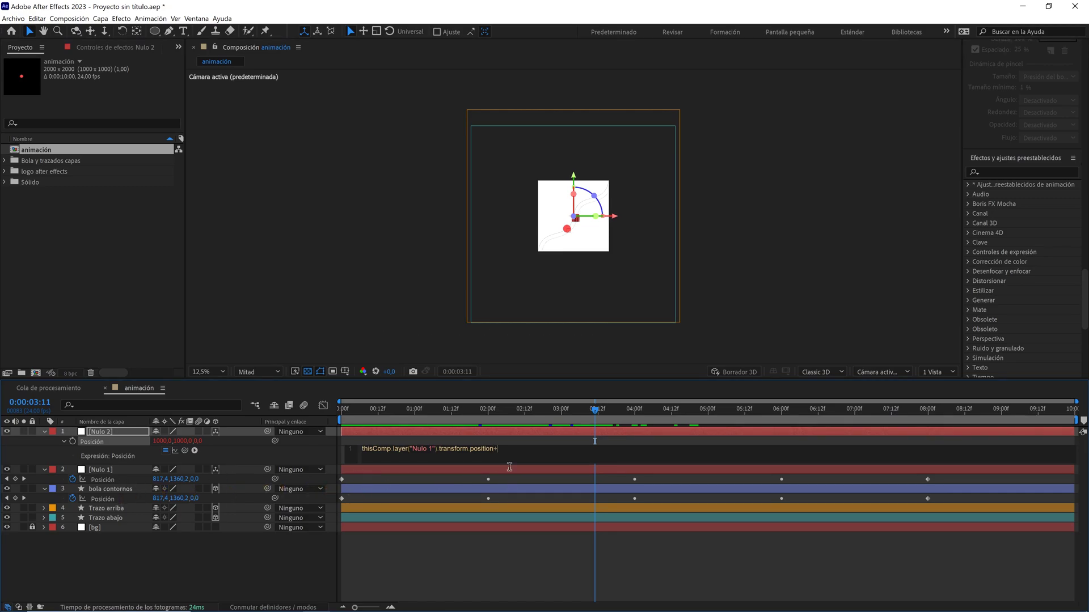
pyautogui.write('value')
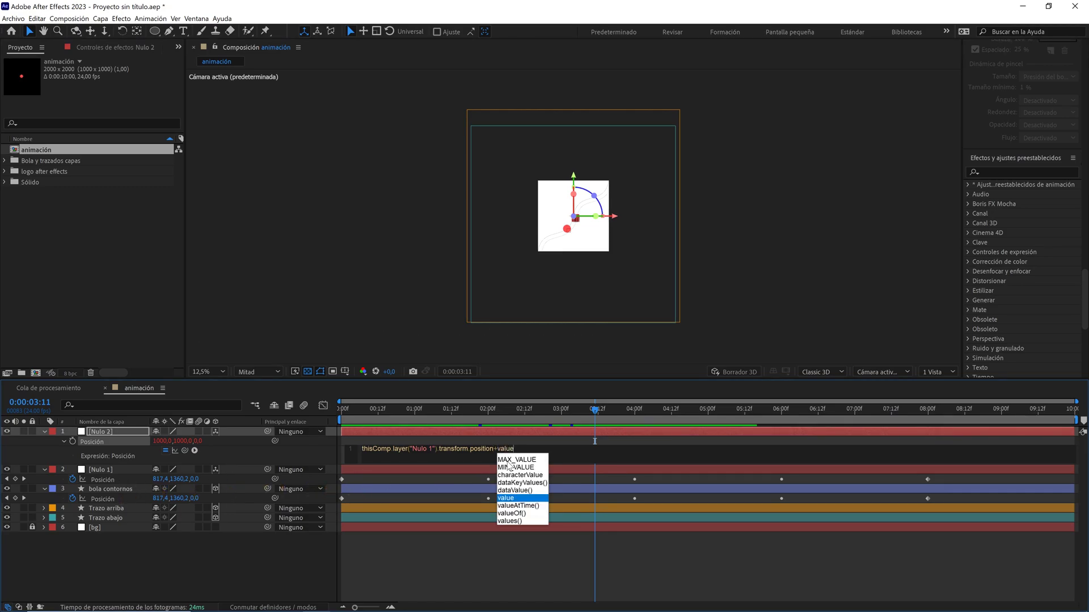
pyautogui.press('Return')
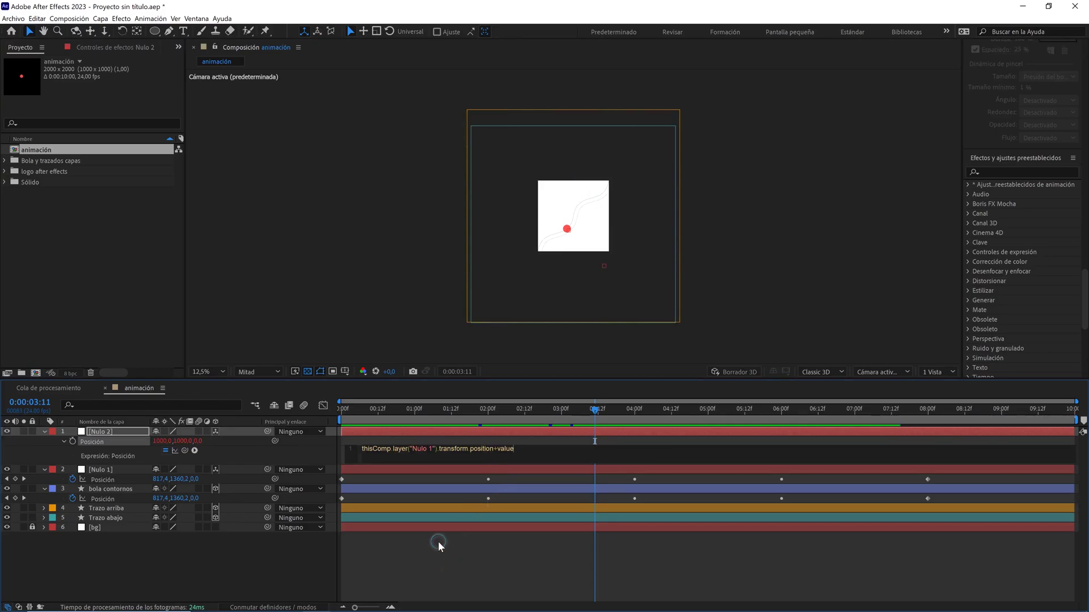
pyautogui.click(438, 541)
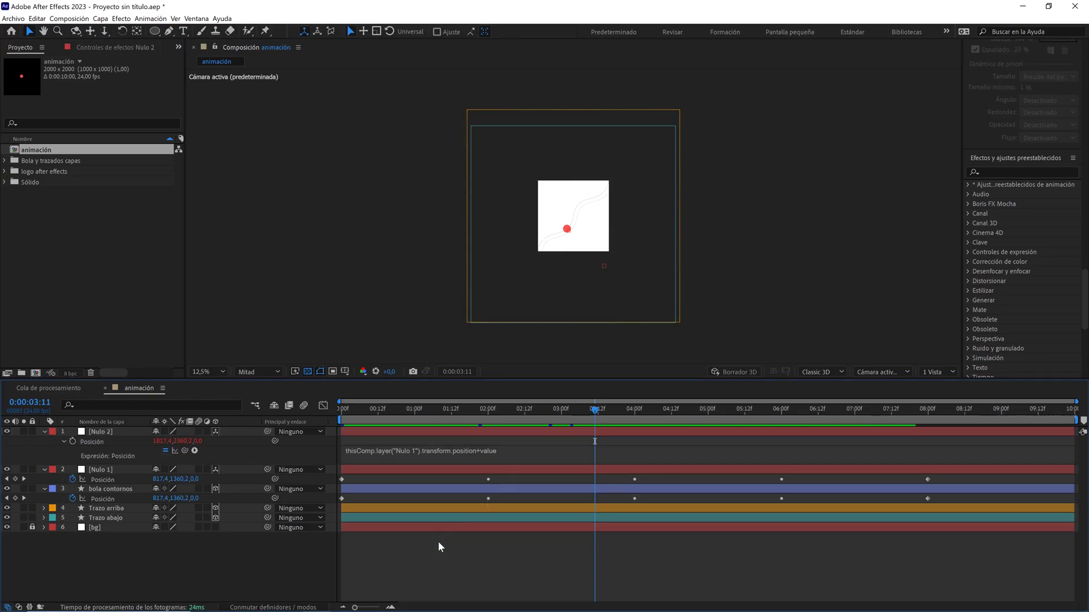
pyautogui.click(398, 432)
pyautogui.keyDown('shift'); pyautogui.click(397, 468); pyautogui.keyUp('shift')
pyautogui.moveTo(592, 409)
pyautogui.mouseDown()
pyautogui.moveTo(488, 409)
pyautogui.moveTo(667, 418)
pyautogui.moveTo(525, 414)
pyautogui.mouseUp()
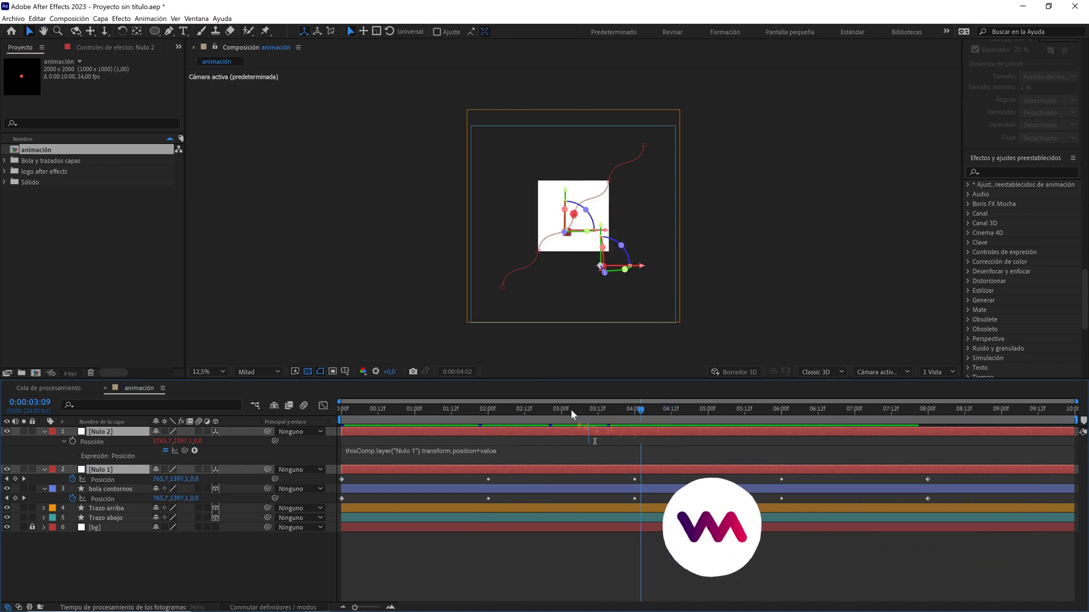
pyautogui.moveTo(414, 417); pyautogui.dragTo(323, 423)
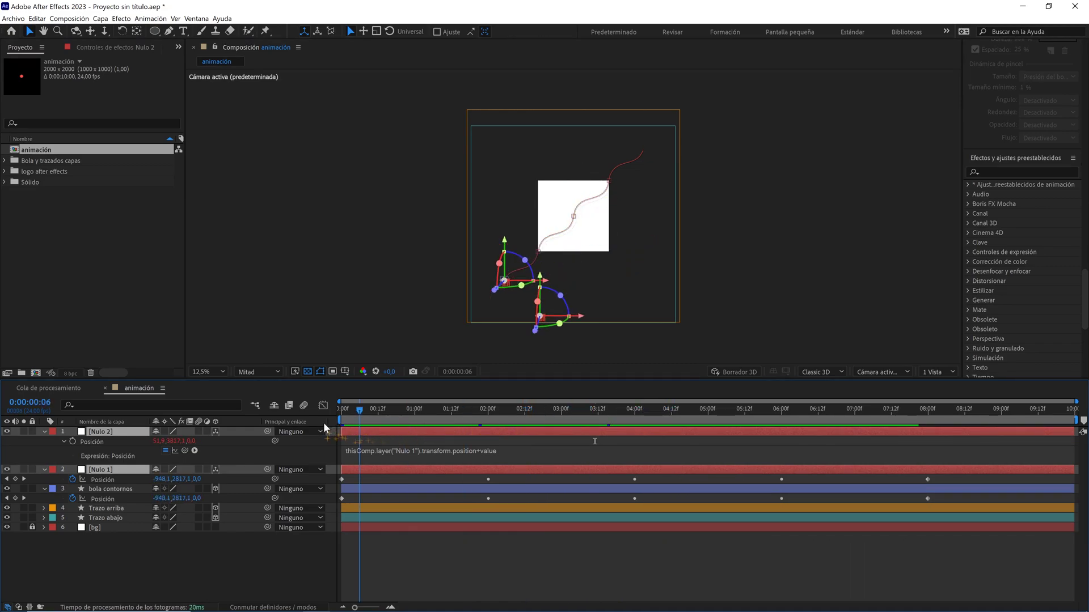
# Lower the preview resolution to Third (Tercio)
pyautogui.click(229, 555)
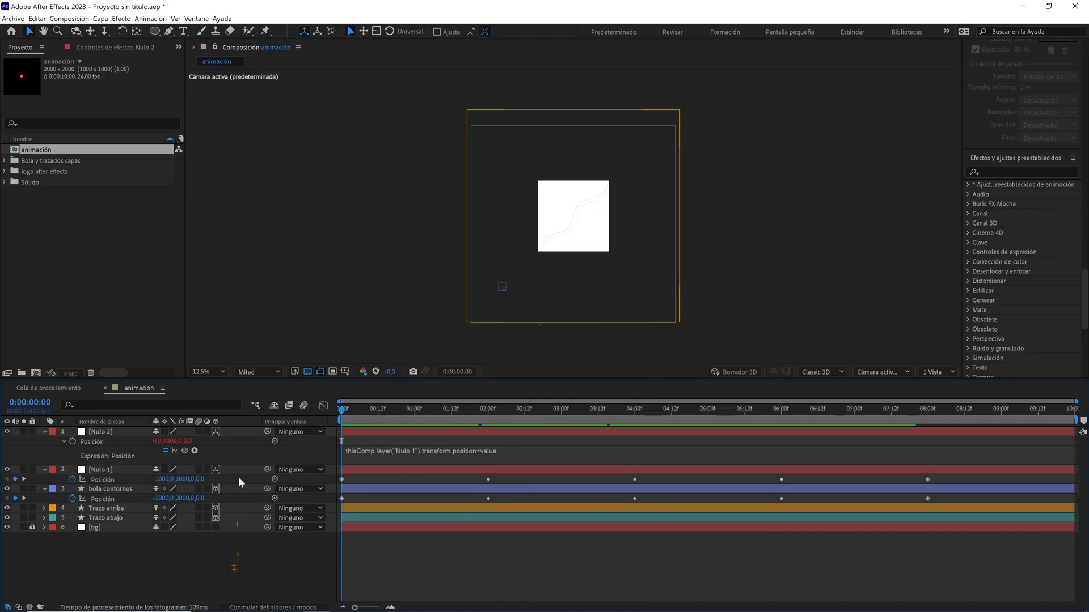
pyautogui.click(253, 374)
pyautogui.click(263, 424)
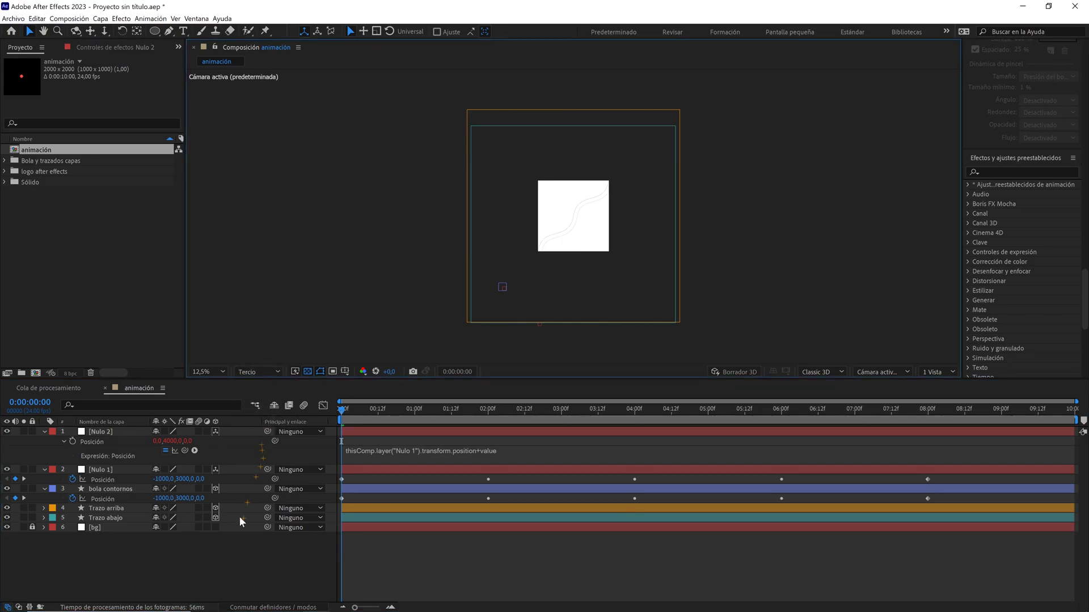
# Create Cámara 1 as a Two-Node Camera using the 50 mm lens preset
pyautogui.rightClick(226, 551)
pyautogui.moveTo(364, 448)
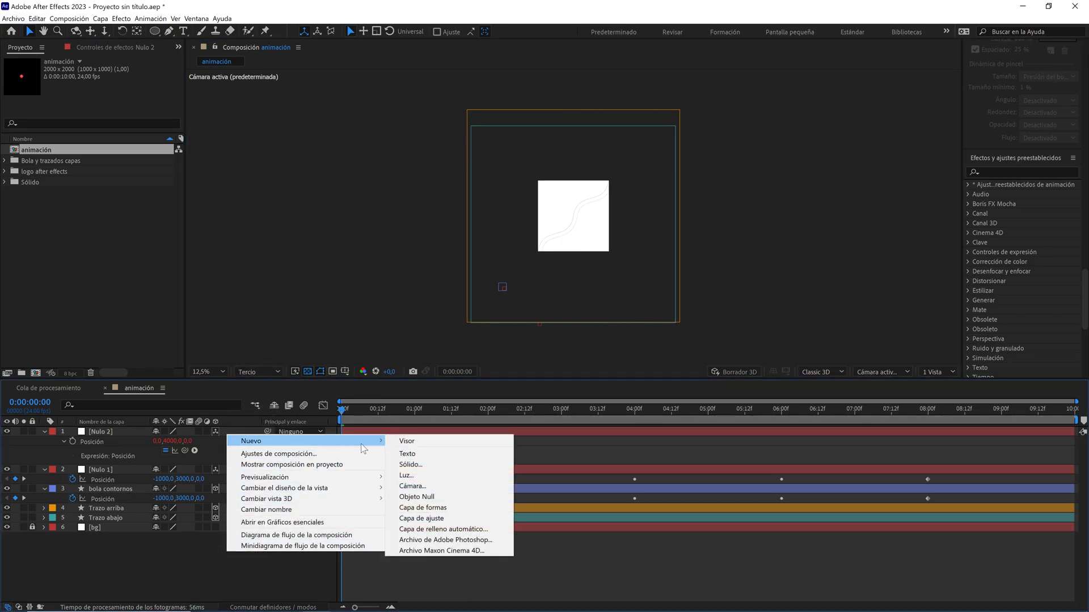
pyautogui.click(417, 485)
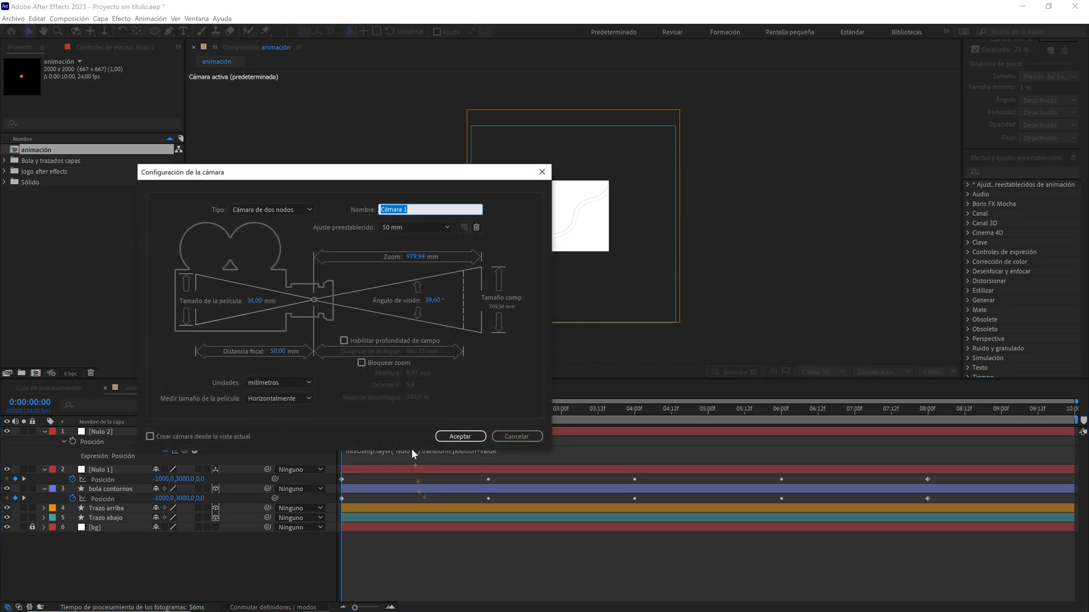
pyautogui.click(401, 225)
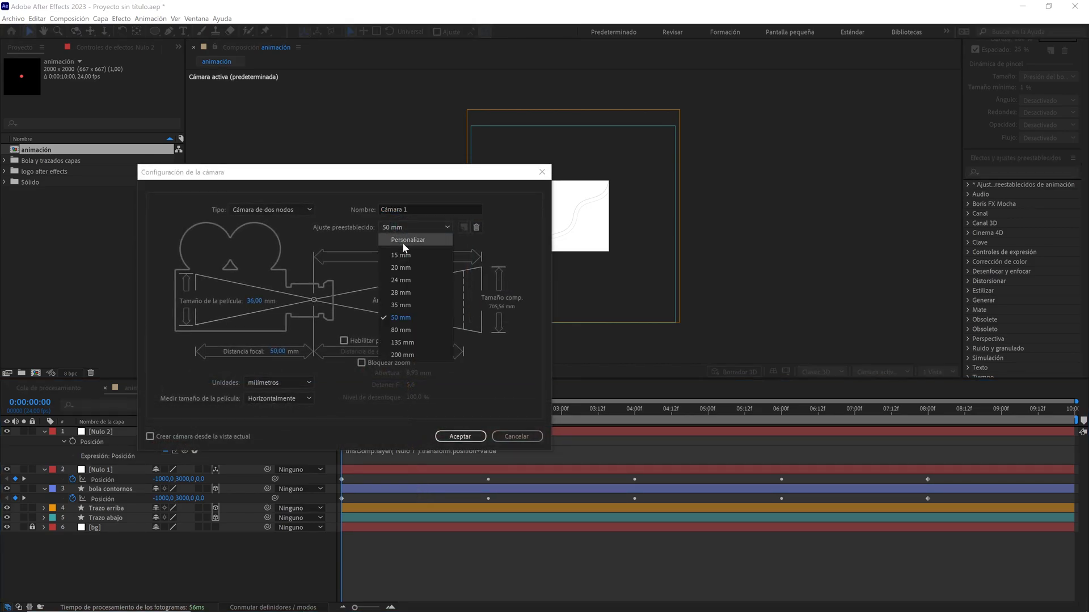
pyautogui.click(403, 313)
pyautogui.click(291, 209)
pyautogui.click(288, 230)
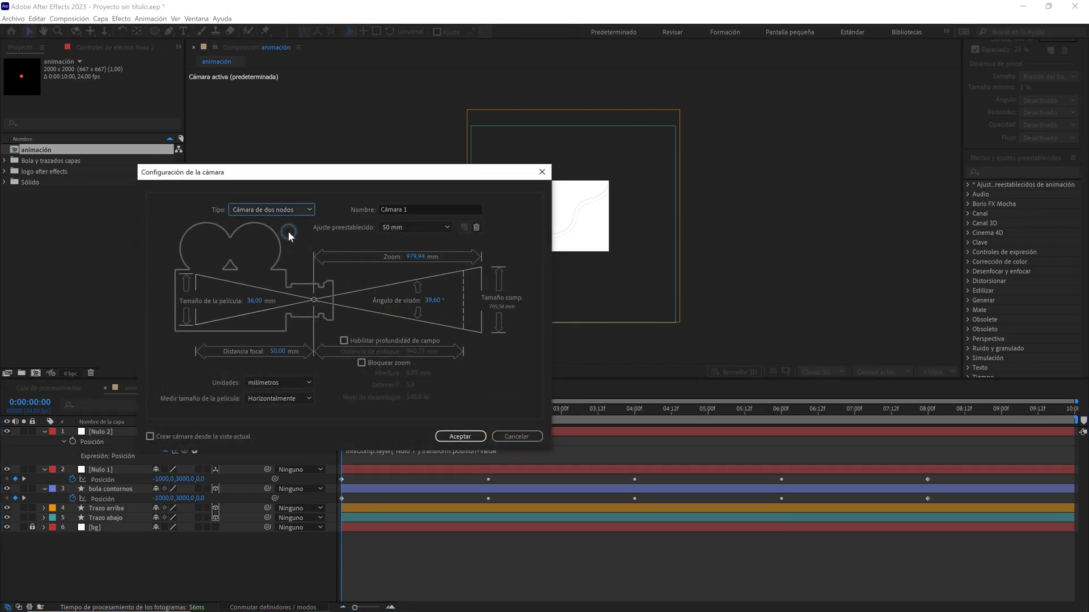
pyautogui.click(457, 436)
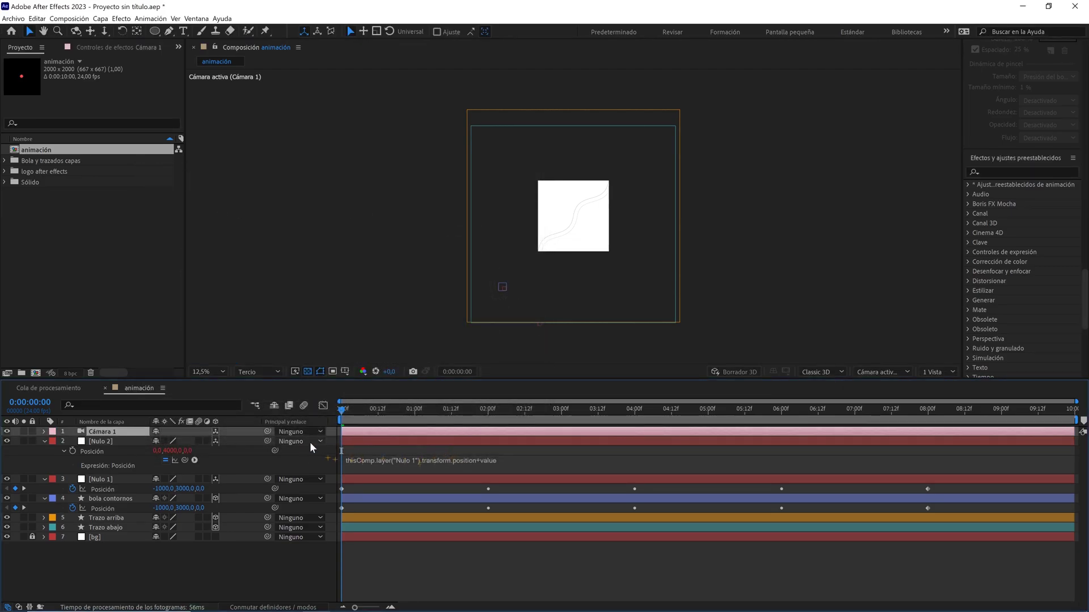
# Parent Cámara 1 to Nulo 2 and raise Nulo 2's Y position
pyautogui.moveTo(265, 432); pyautogui.dragTo(121, 440)
pyautogui.click(160, 451)
pyautogui.moveTo(163, 468)
pyautogui.mouseDown()
pyautogui.moveTo(244, 454)
pyautogui.moveTo(279, 404)
pyautogui.mouseUp()
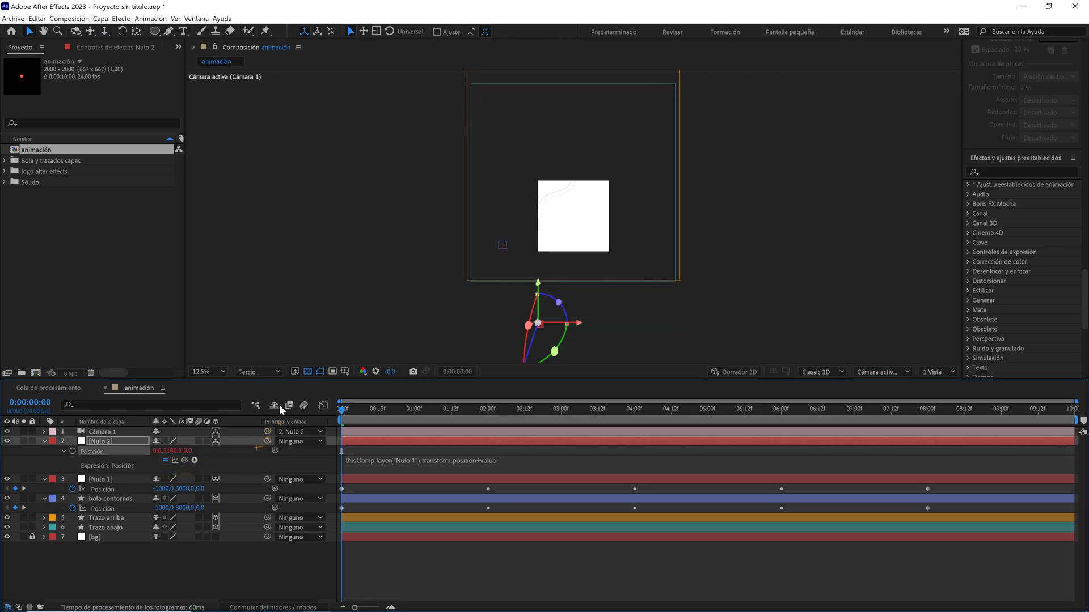
# Show Title/Action Safe guides and adjust Nulo 2's position to bring the ball into frame
pyautogui.click(345, 371)
pyautogui.click(380, 381)
pyautogui.scroll(2, 605, 250)
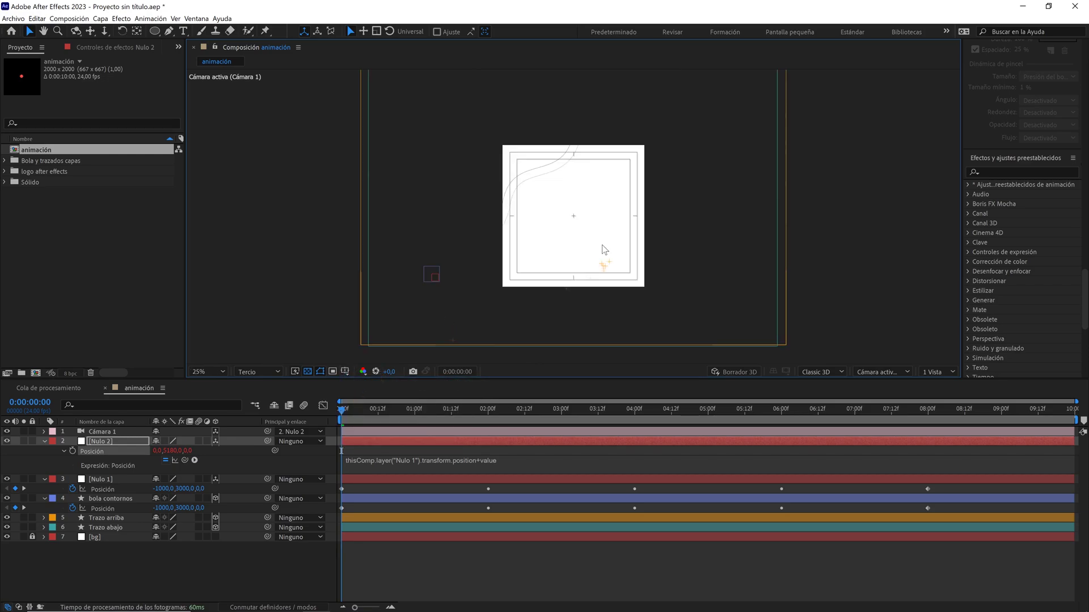
pyautogui.scroll(2, 605, 250)
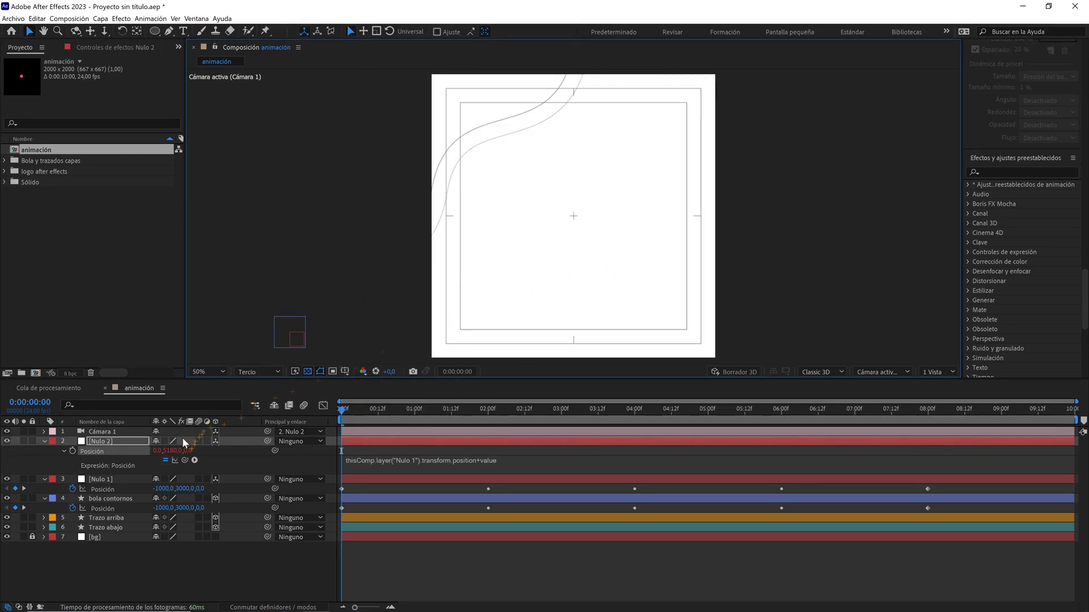
pyautogui.moveTo(173, 451); pyautogui.dragTo(90, 457)
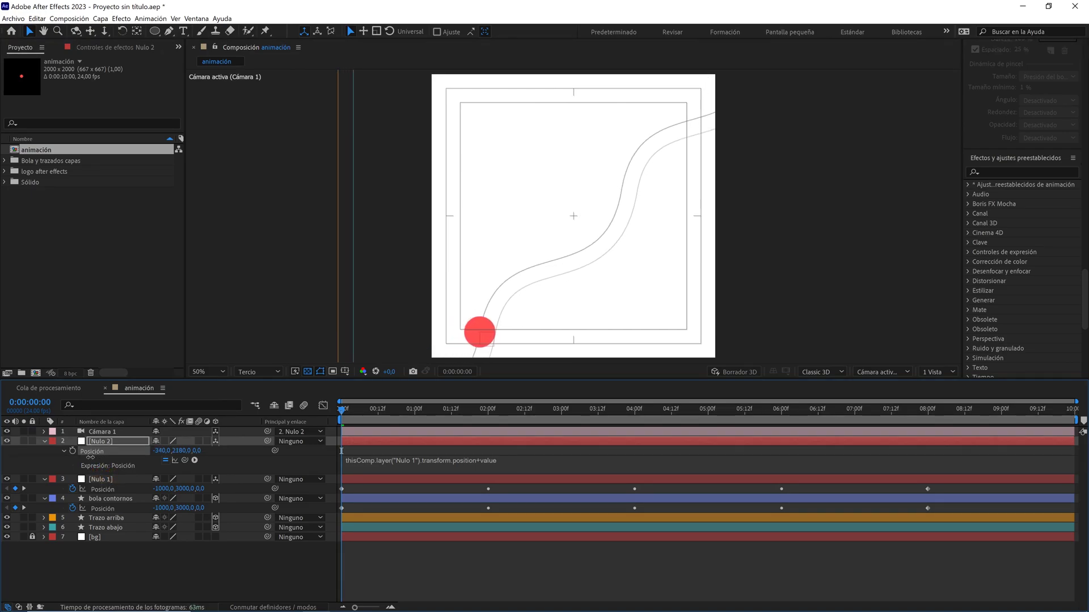
pyautogui.moveTo(182, 450); pyautogui.dragTo(230, 442)
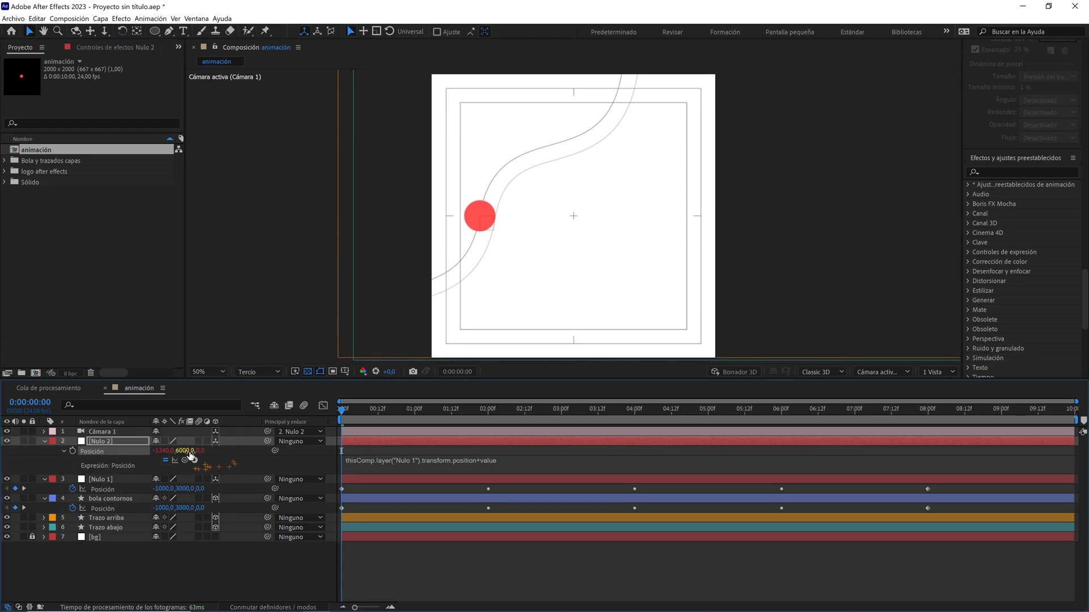
# Roughly shift Nulo 2's position while viewing the ball magnified at full resolution
pyautogui.click(188, 451)
pyautogui.click(219, 472)
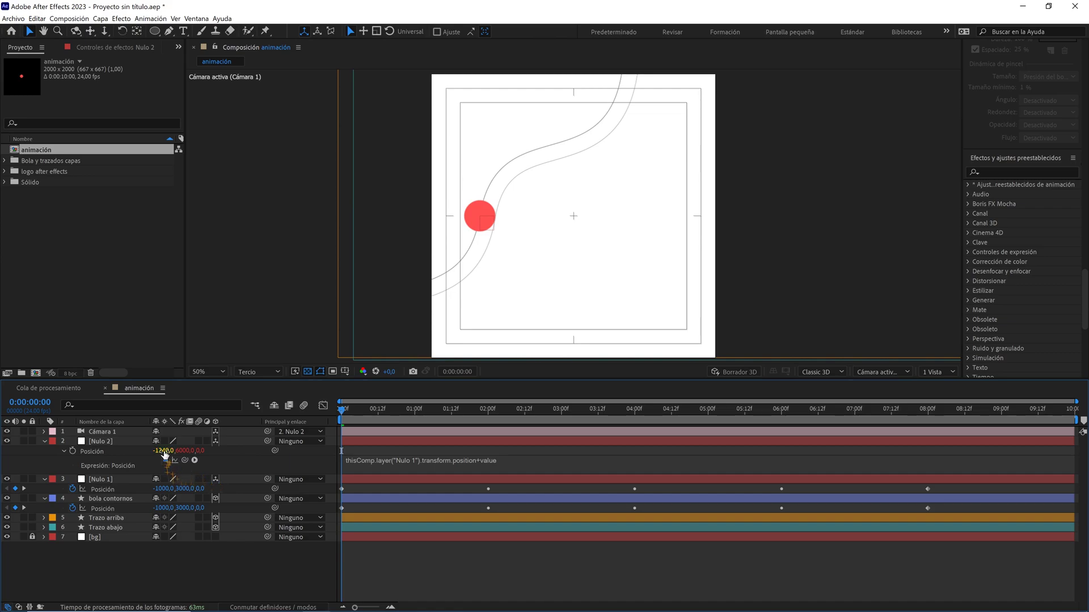
pyautogui.moveTo(161, 451)
pyautogui.mouseDown()
pyautogui.moveTo(147, 452)
pyautogui.moveTo(596, 234)
pyautogui.mouseUp()
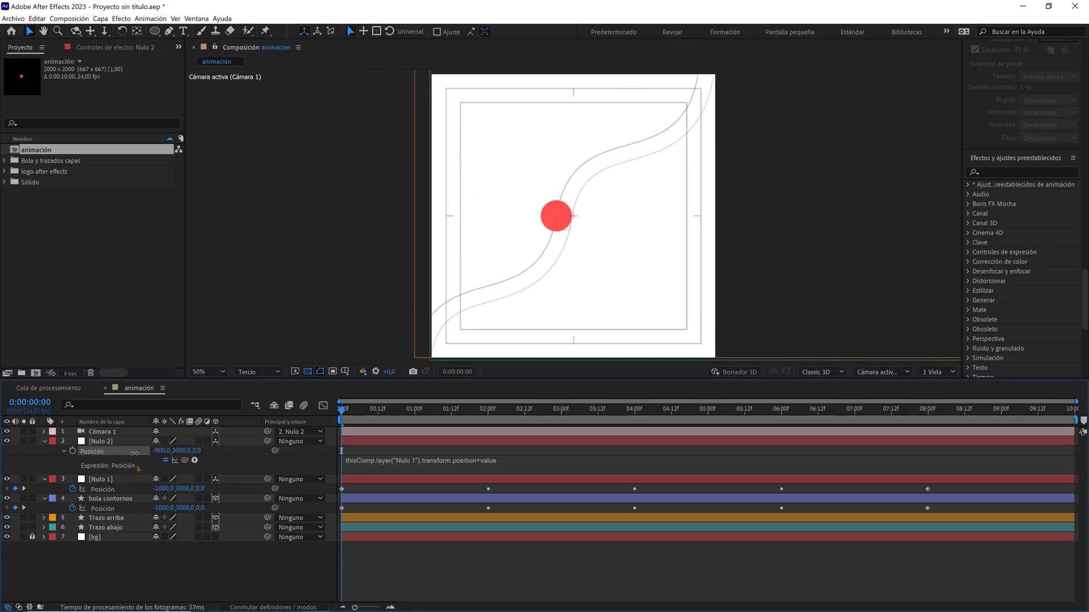
pyautogui.press('.')
pyautogui.press('.')
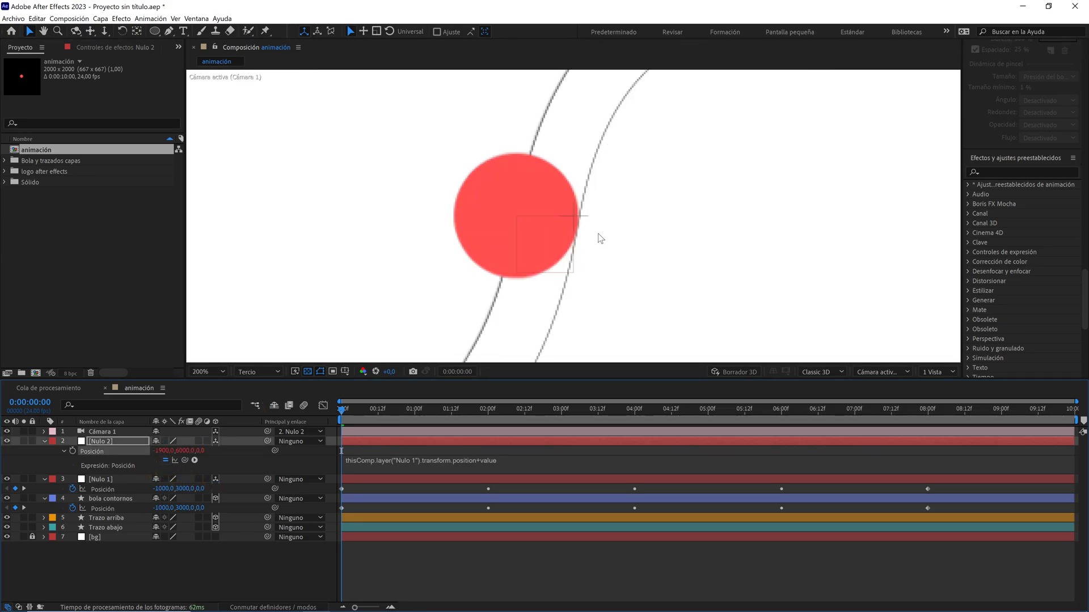
pyautogui.click(272, 370)
pyautogui.click(268, 393)
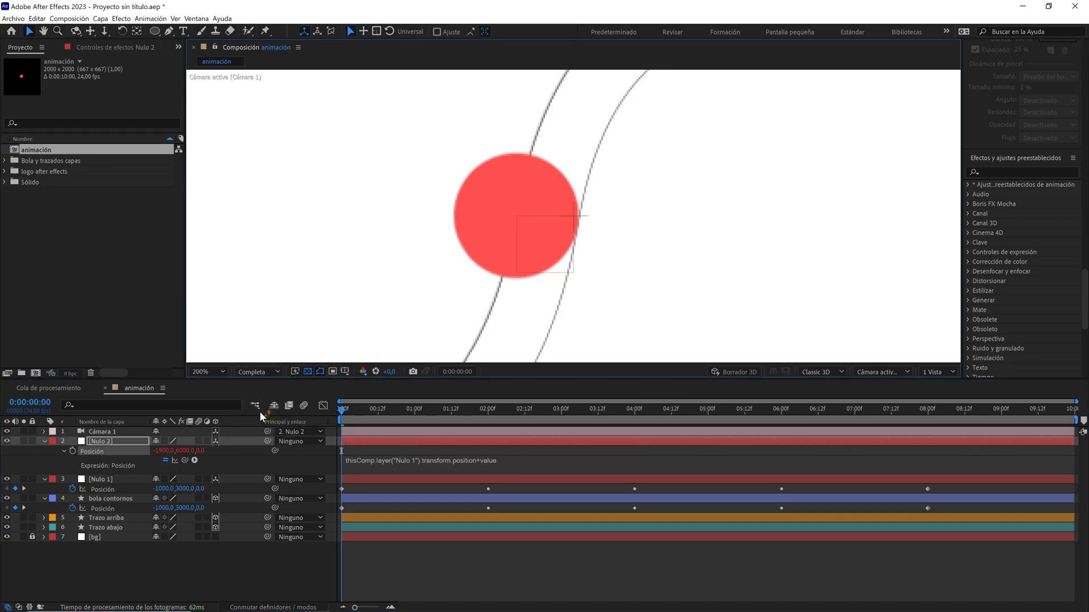
pyautogui.moveTo(161, 451); pyautogui.dragTo(117, 459)
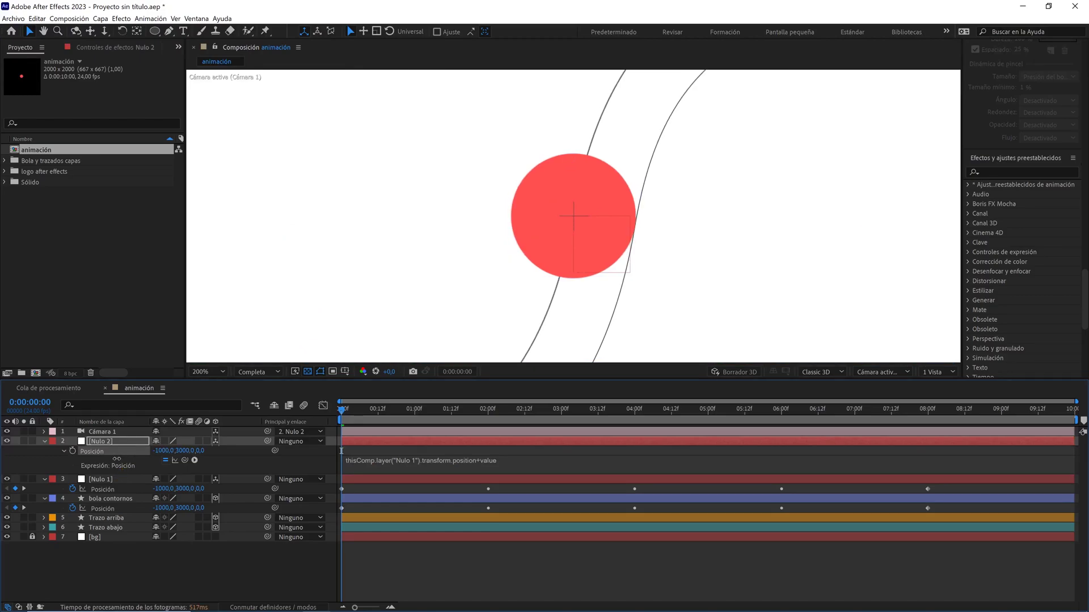
# Enter -2000 for X and 6000 for Y in Nulo 2's Position
pyautogui.click(157, 451)
pyautogui.click(186, 451)
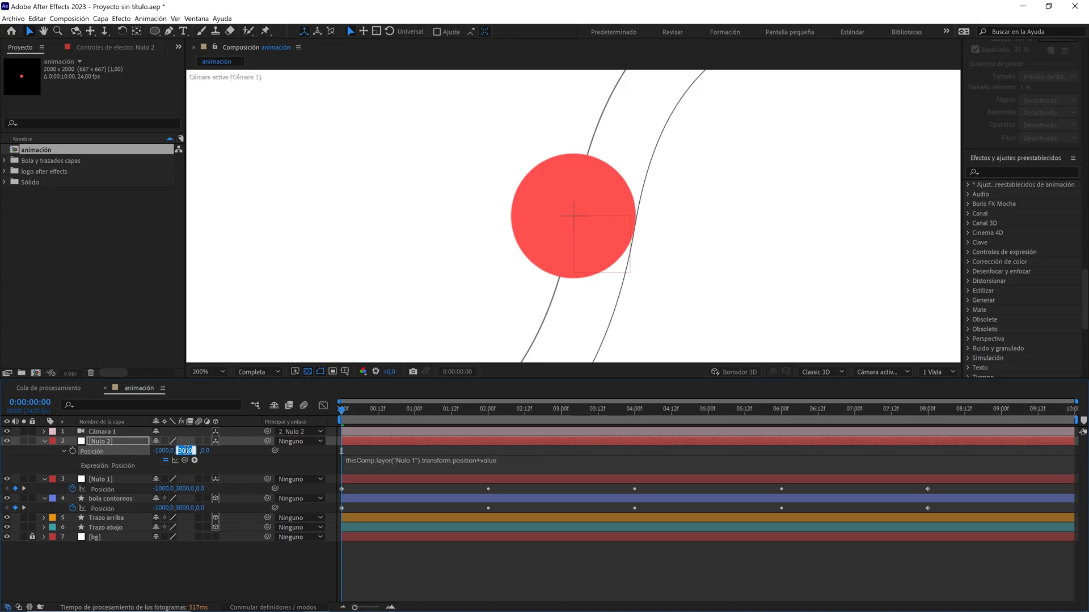
pyautogui.click(261, 461)
# Return the viewer to 50% zoom at Third resolution
pyautogui.press(',')
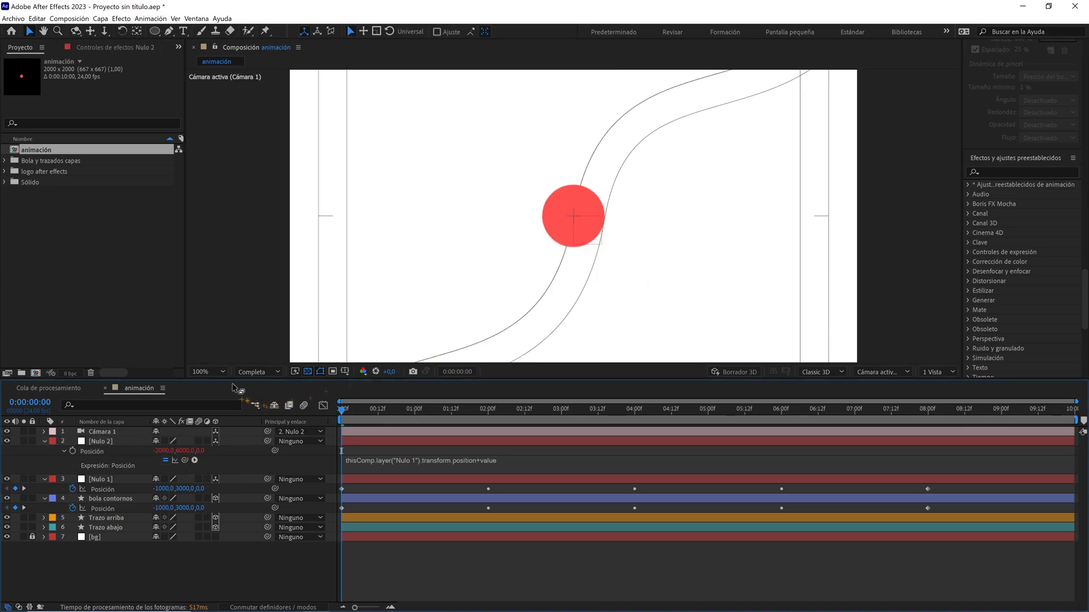
pyautogui.click(220, 372)
pyautogui.click(215, 424)
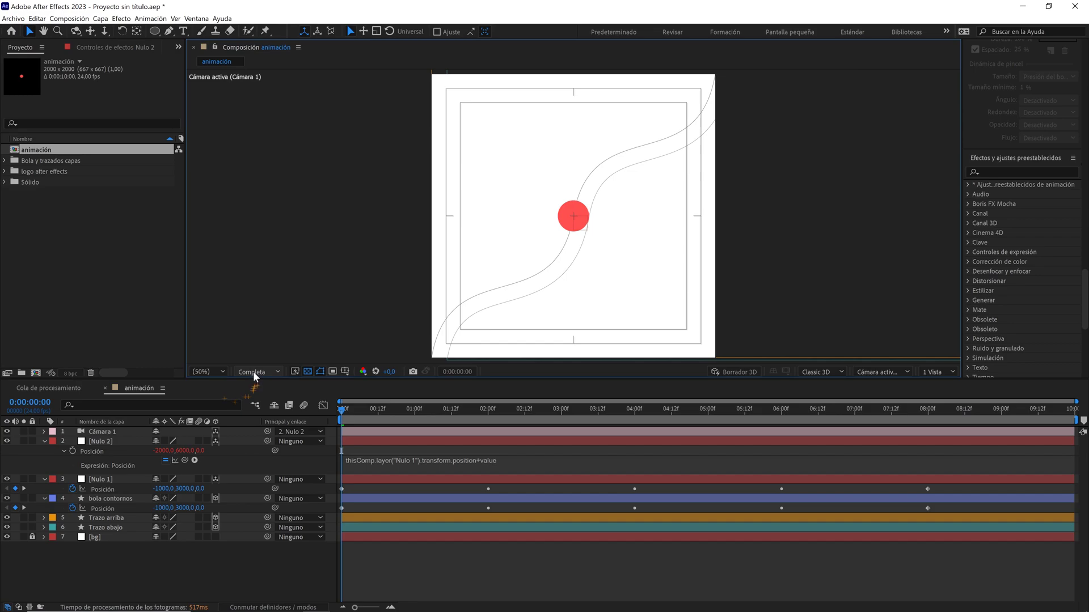
pyautogui.click(253, 372)
pyautogui.click(256, 423)
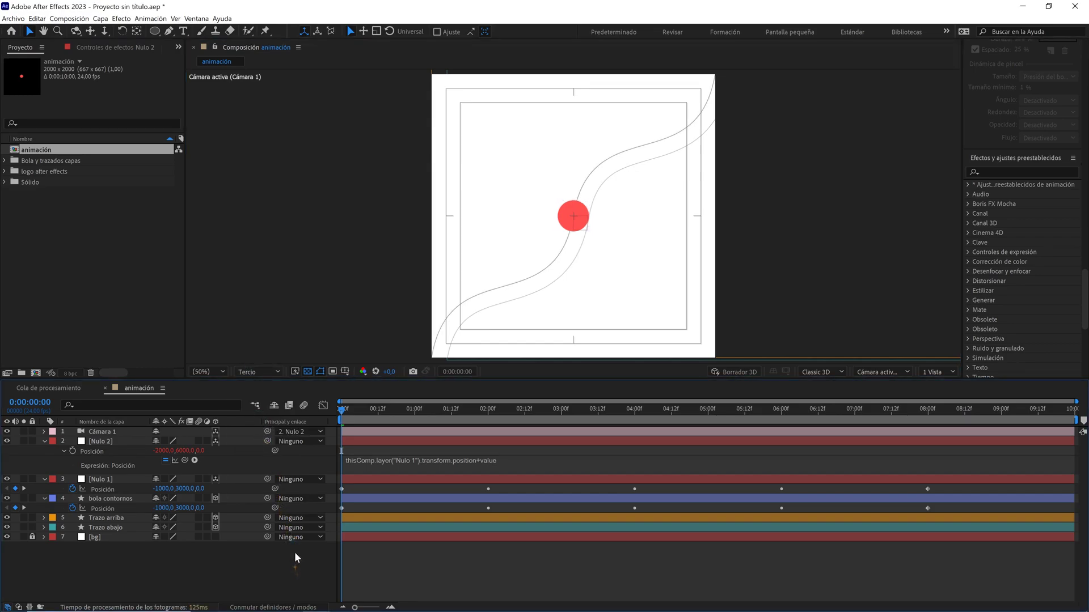
pyautogui.press('space')
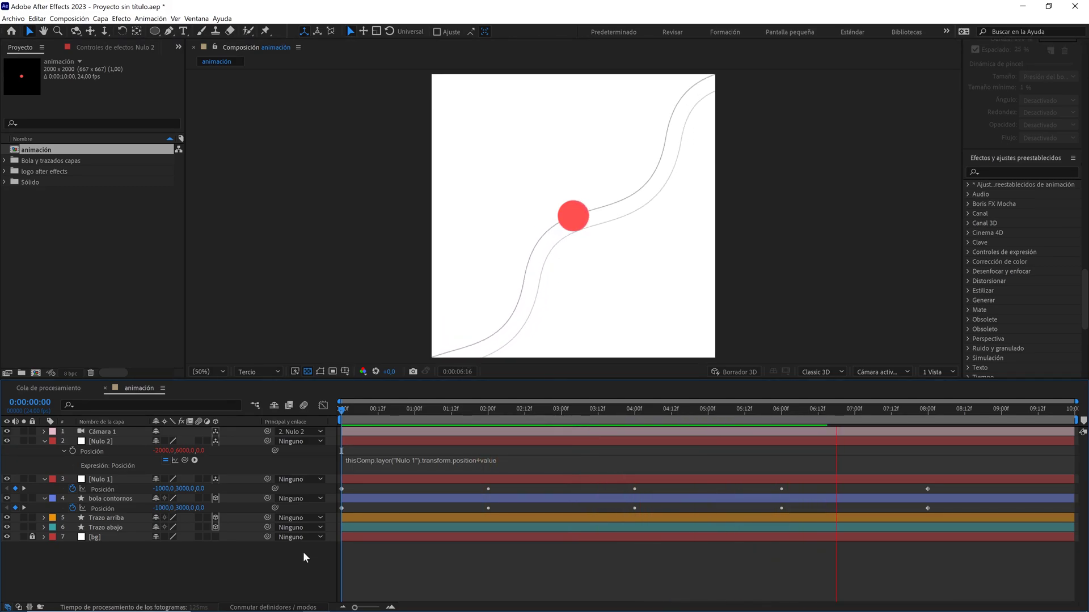
pyautogui.press('space')
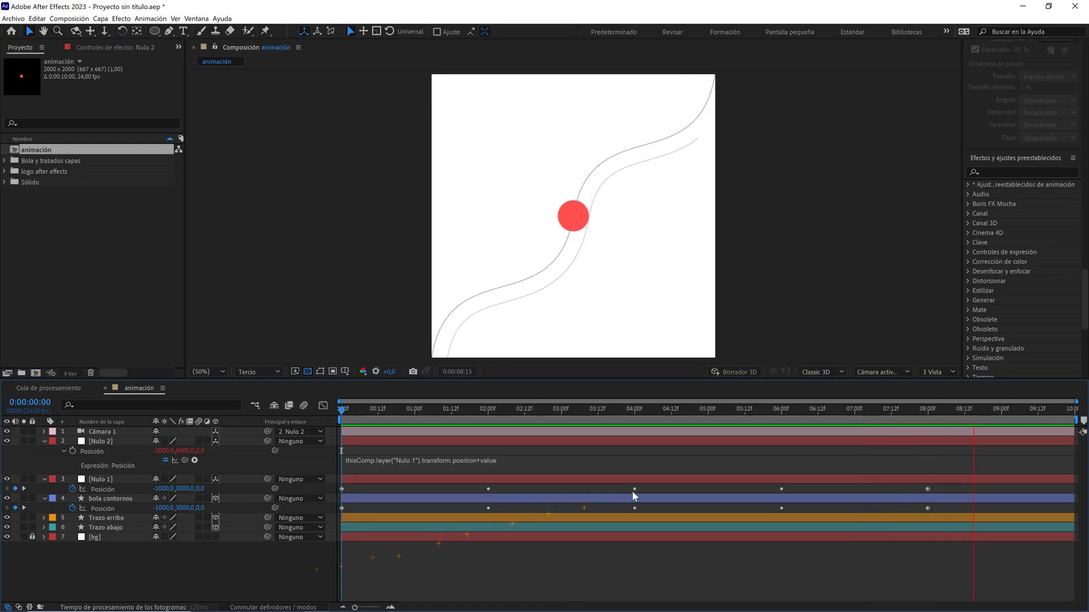
pyautogui.moveTo(939, 411); pyautogui.dragTo(933, 411)
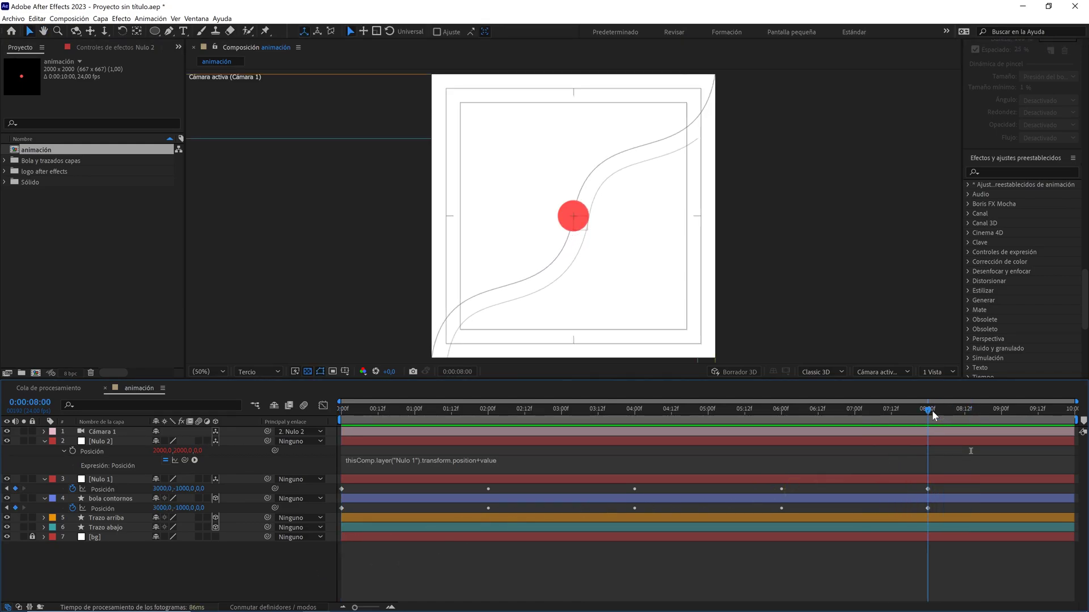
pyautogui.moveTo(354, 607); pyautogui.dragTo(376, 607)
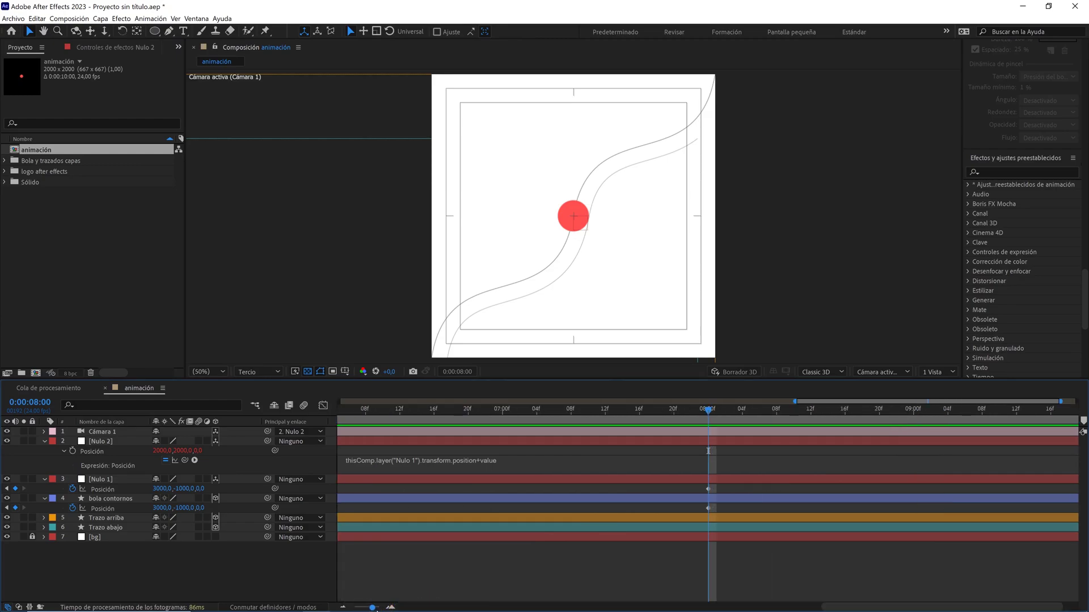
pyautogui.click(700, 411)
pyautogui.press('n')
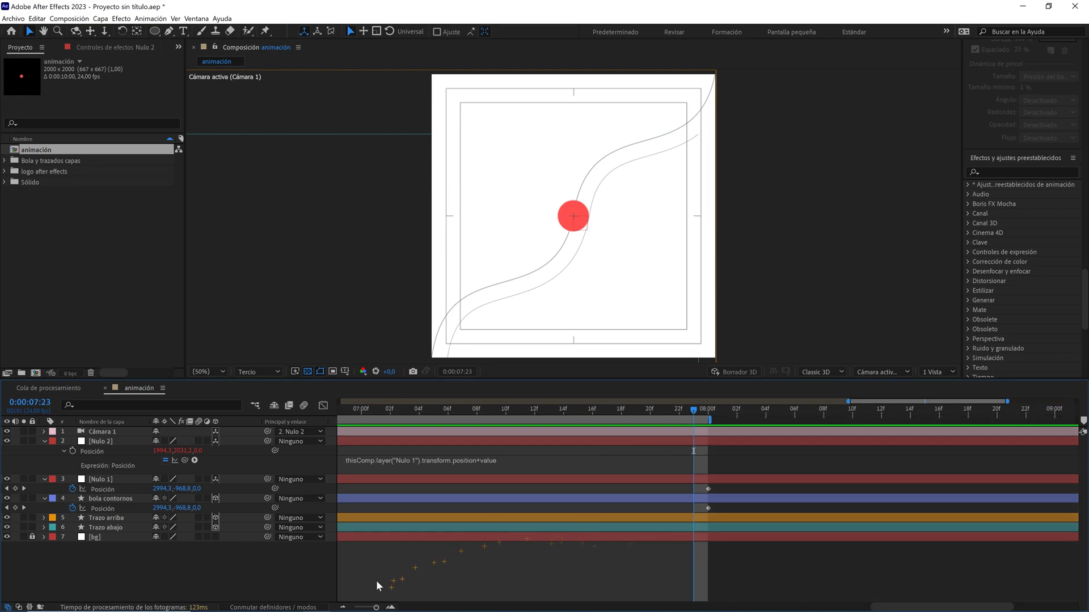
pyautogui.moveTo(377, 608); pyautogui.dragTo(352, 607)
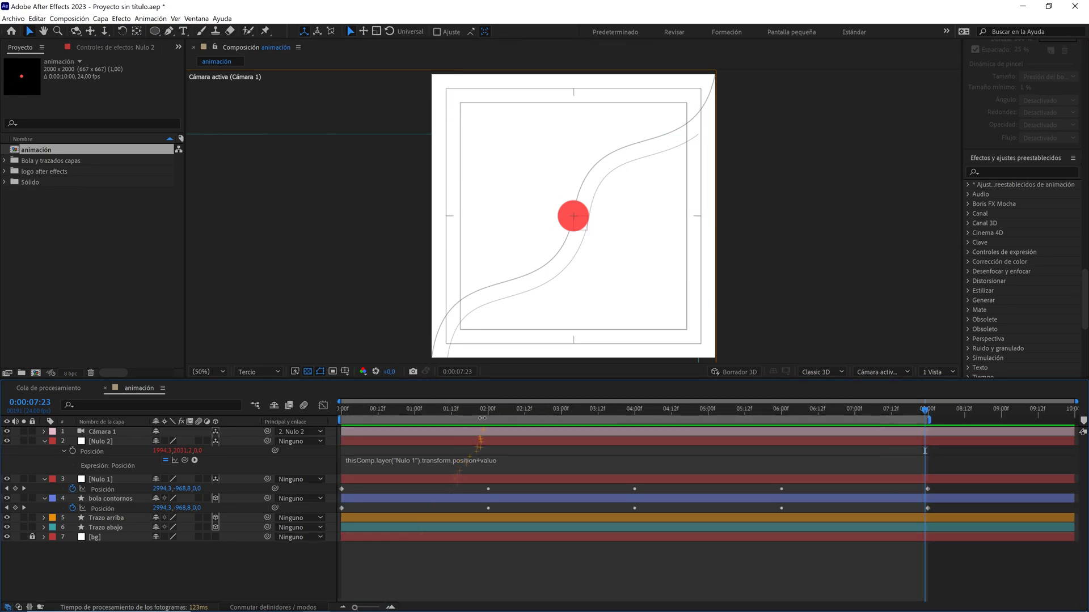
pyautogui.press(',')
pyautogui.press(',')
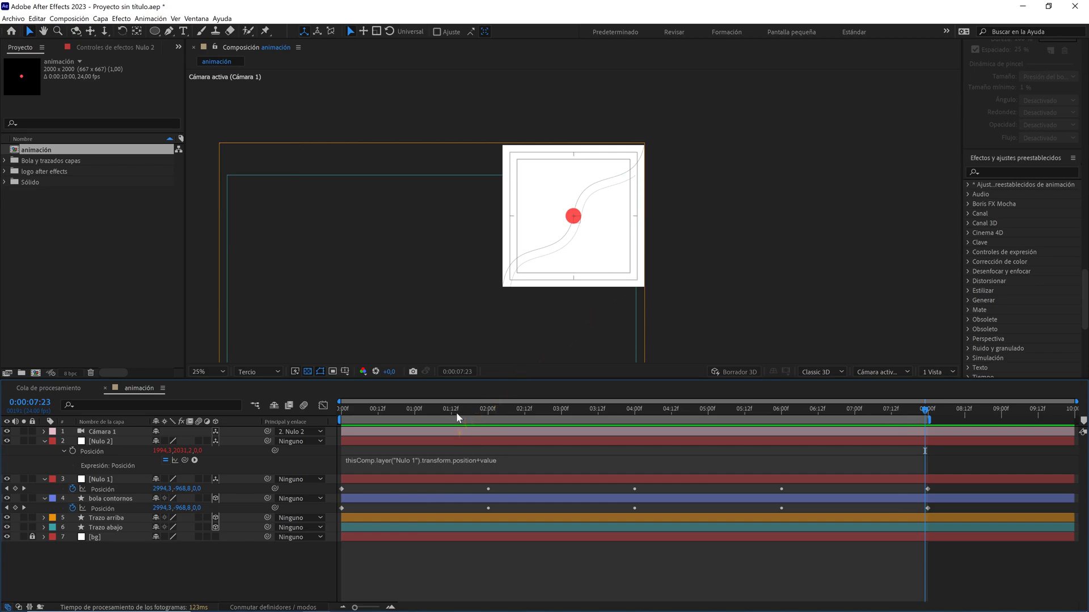
pyautogui.press('Home')
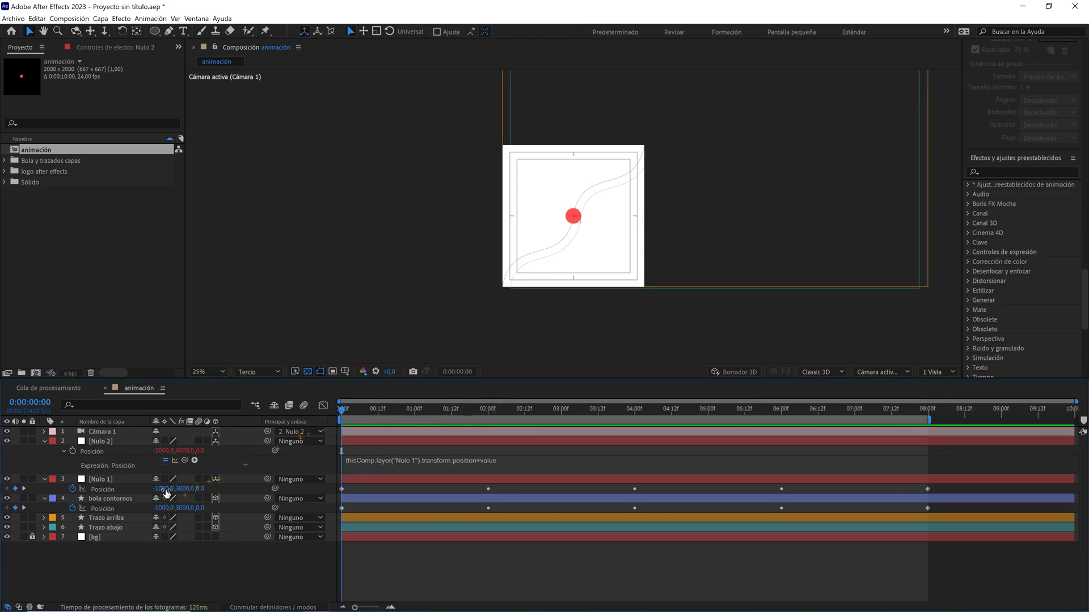
# Extend the Trazo abajo path from its endpoint downward and close it at its first vertex
pyautogui.click(110, 528)
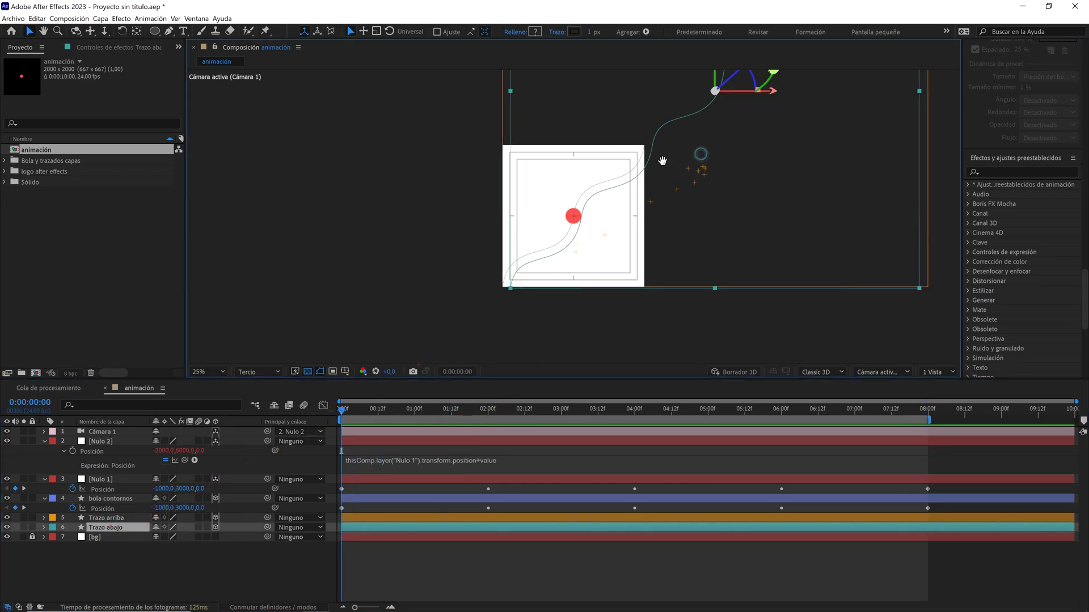
pyautogui.press(',')
pyautogui.press(',')
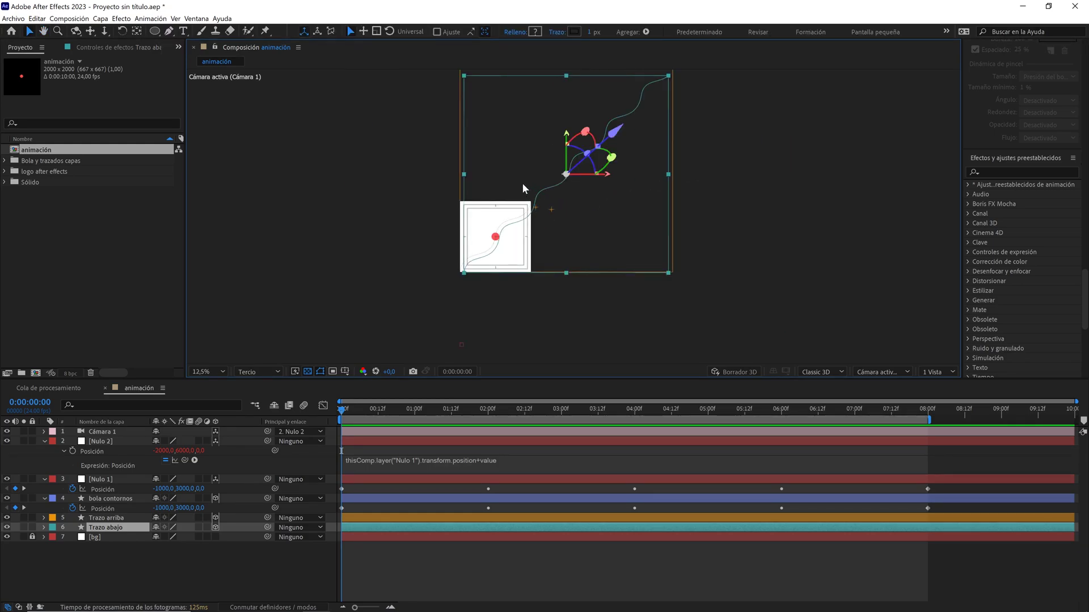
pyautogui.click(170, 32)
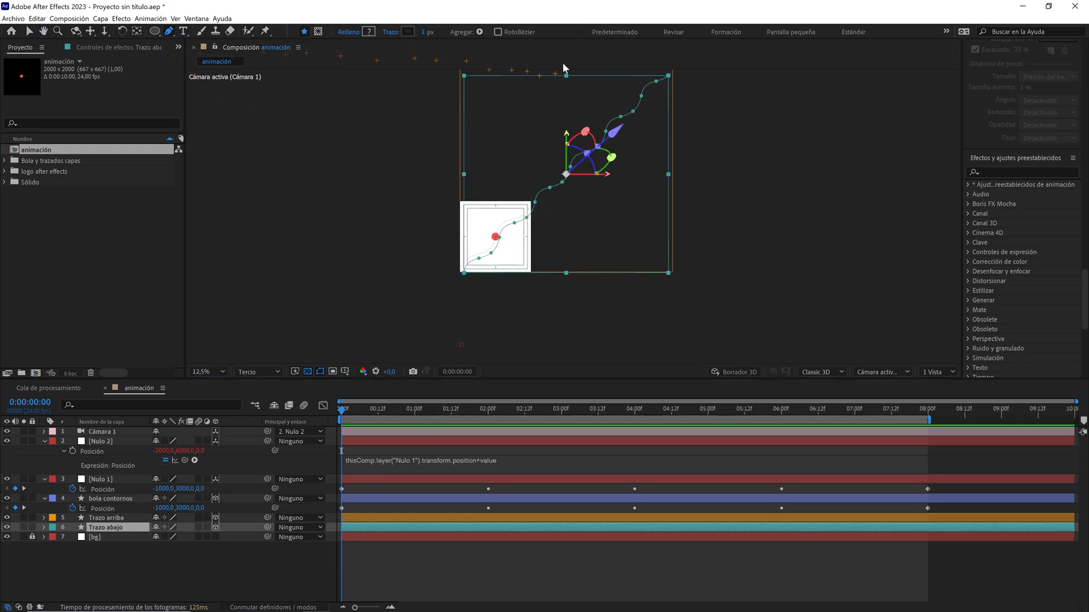
pyautogui.click(668, 77)
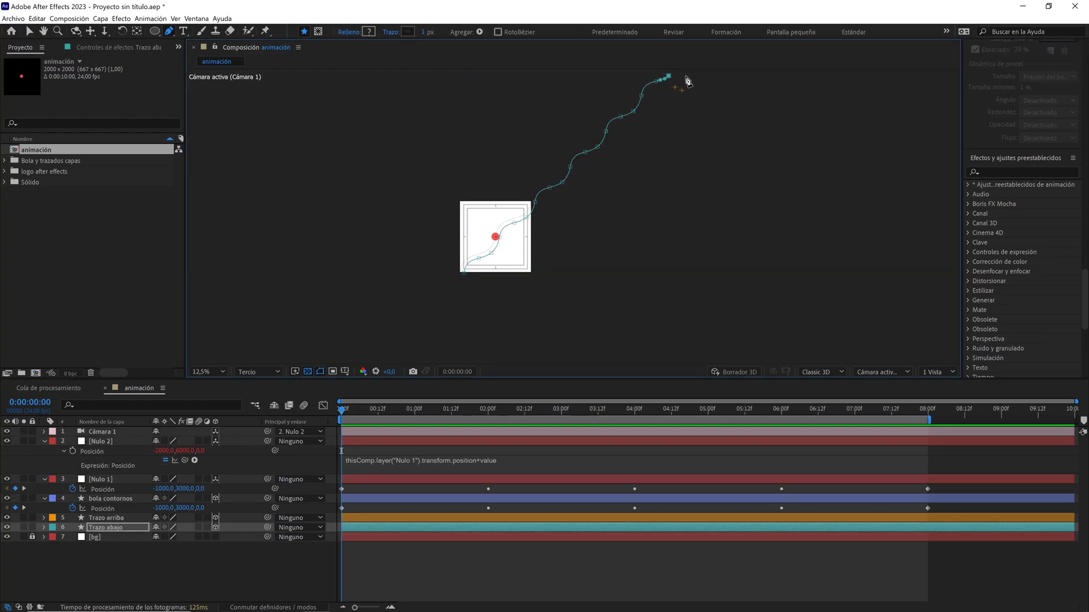
pyautogui.click(726, 77)
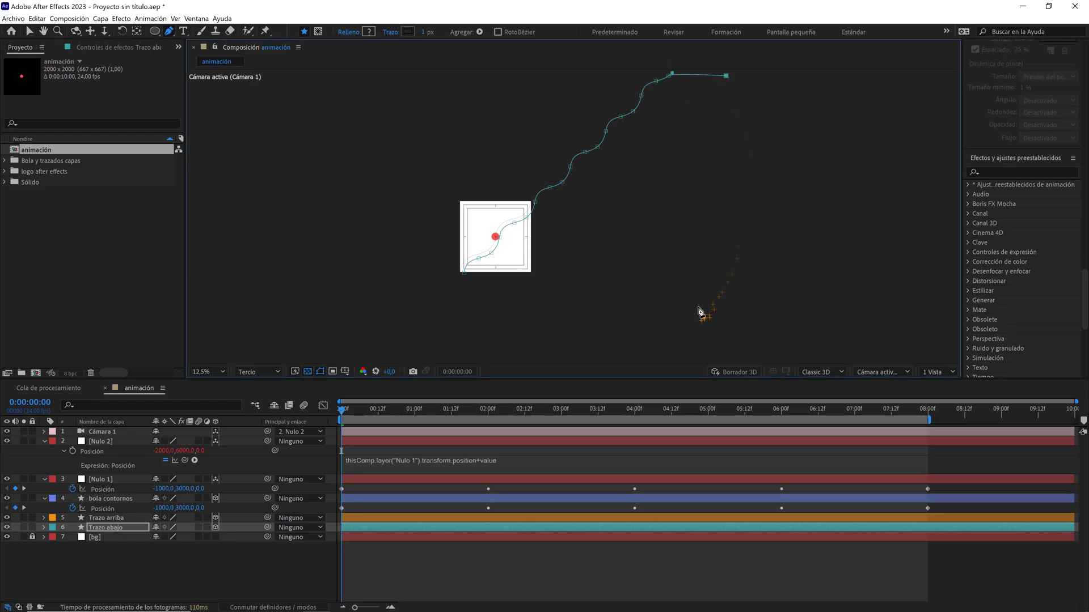
pyautogui.keyDown('shift'); pyautogui.click(699, 308); pyautogui.keyUp('shift')
pyautogui.scroll(1, 479, 305)
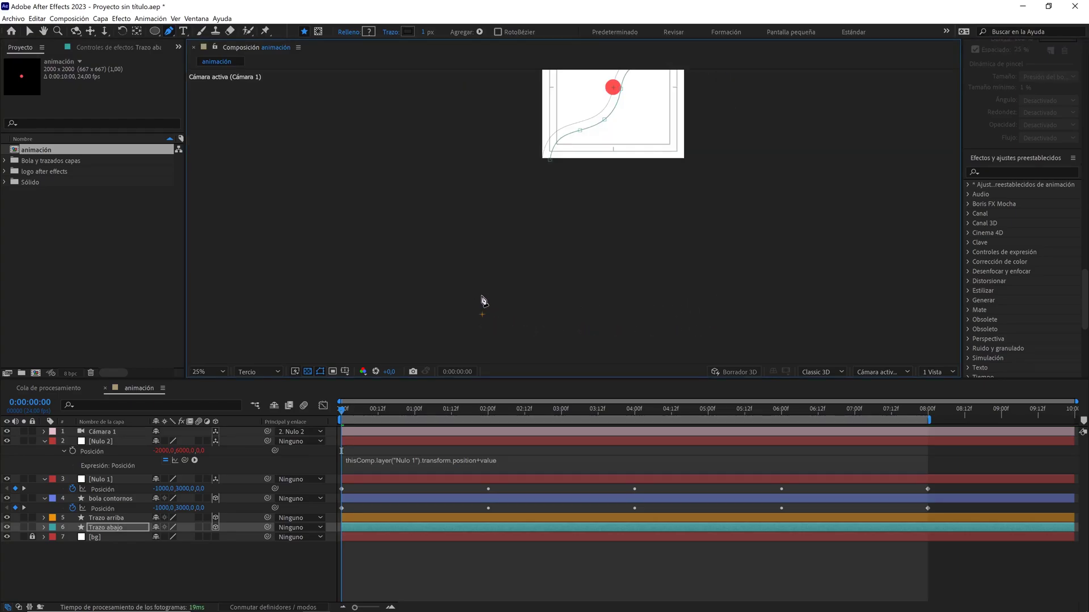
pyautogui.click(551, 166)
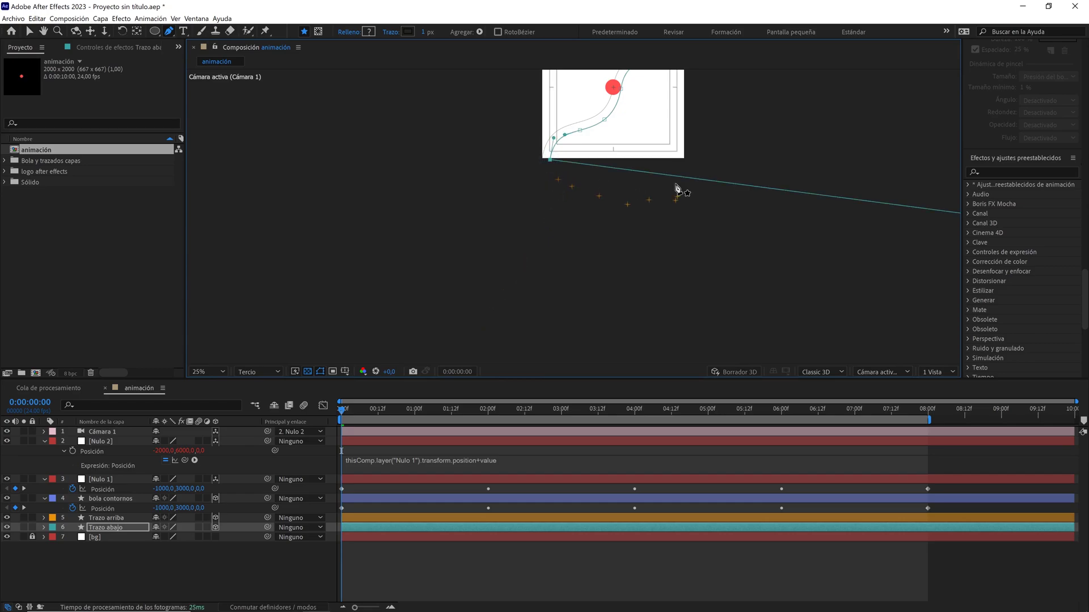
pyautogui.scroll(-1, 713, 173)
pyautogui.moveTo(726, 213); pyautogui.dragTo(595, 269)
pyautogui.press('g')
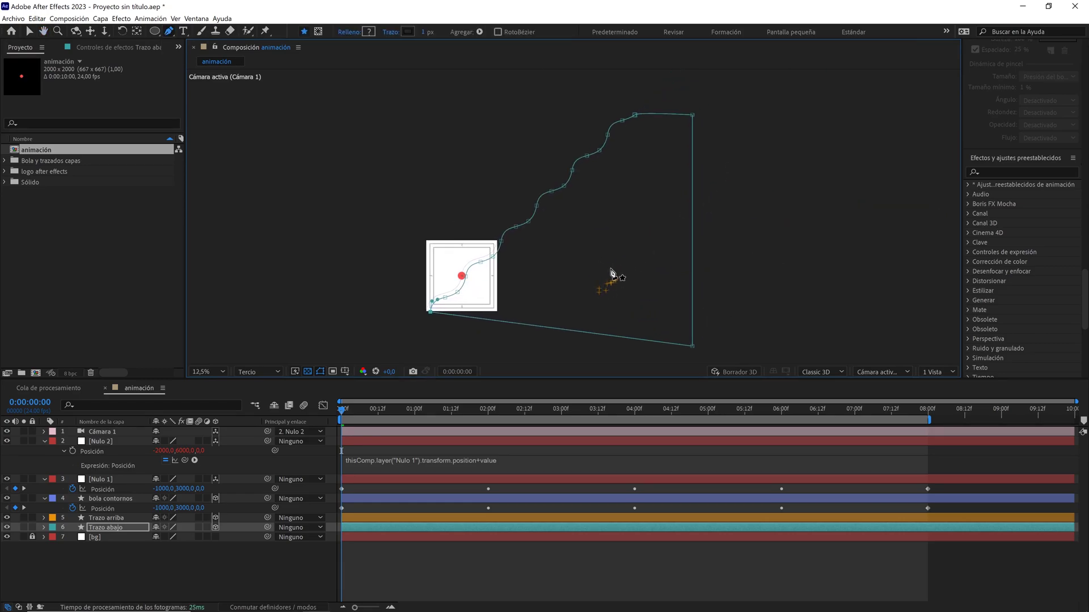
# Set the Trazo abajo shape's stroke to None
pyautogui.click(390, 32)
pyautogui.click(479, 281)
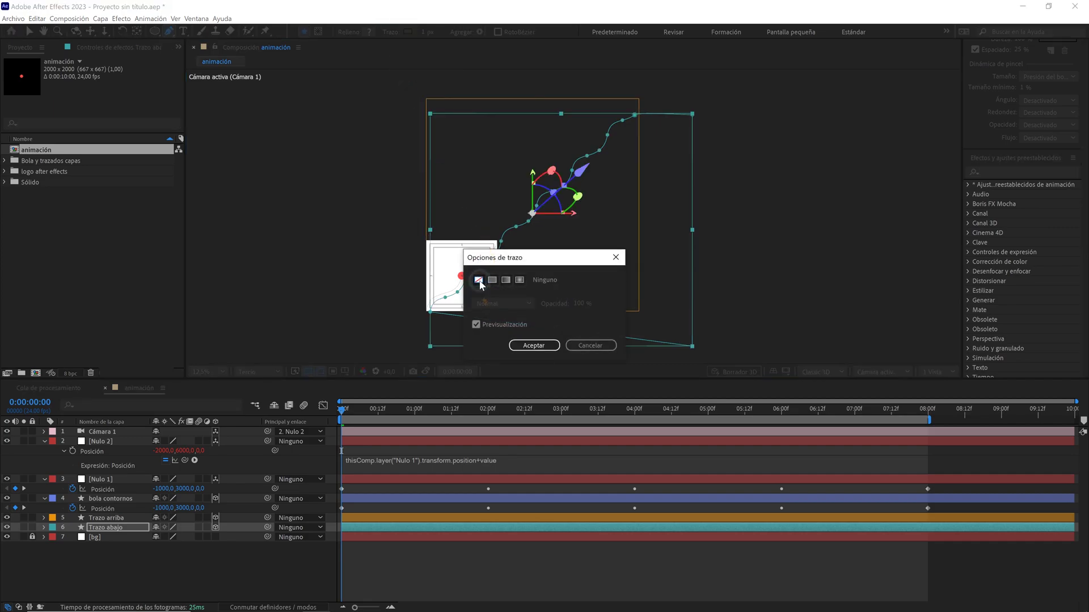
pyautogui.click(535, 346)
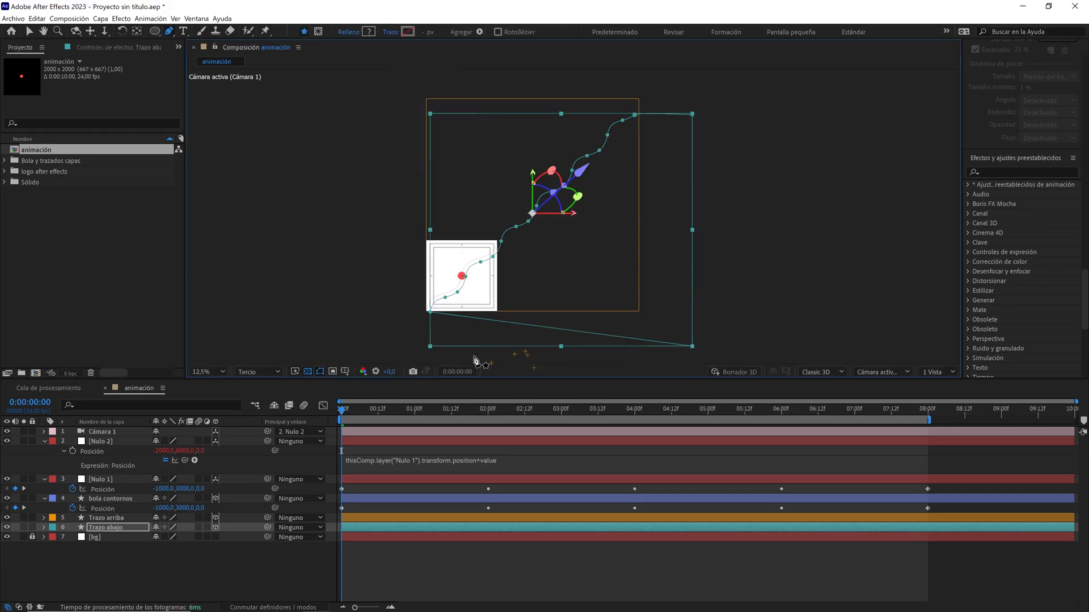
# Add a Fill to Trazo abajo and colour it deep purple (460091)
pyautogui.click(43, 526)
pyautogui.click(44, 527)
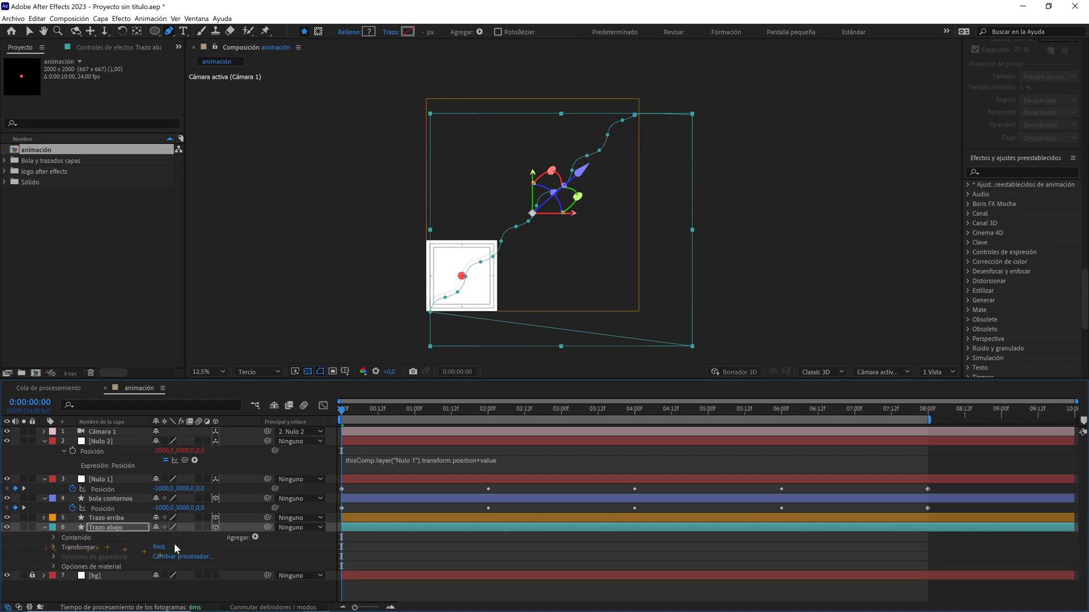
pyautogui.click(255, 537)
pyautogui.click(203, 318)
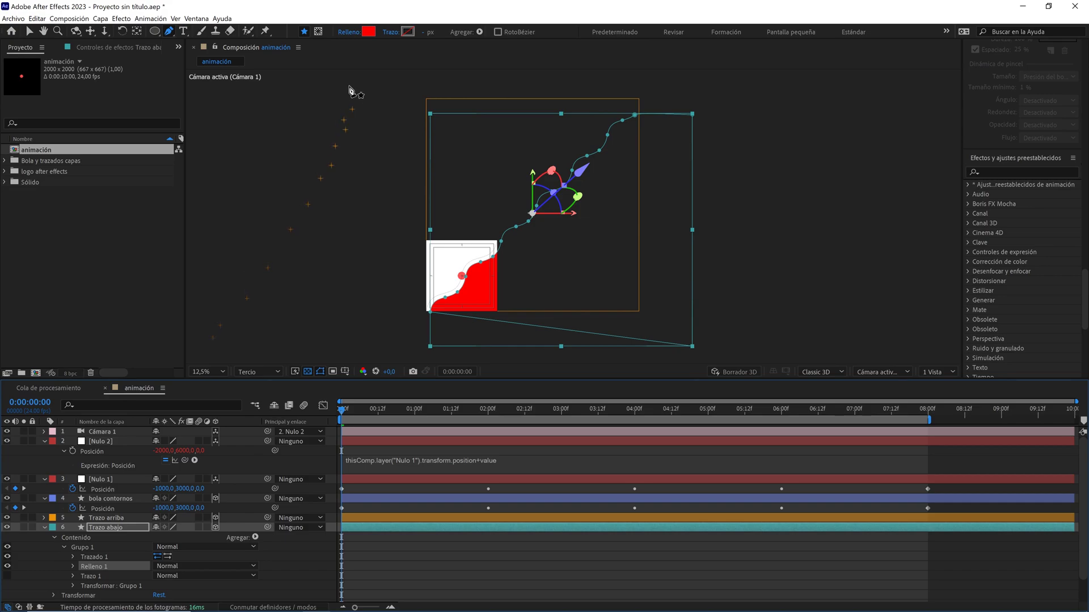
pyautogui.click(367, 31)
pyautogui.moveTo(585, 375)
pyautogui.mouseDown()
pyautogui.moveTo(590, 404)
pyautogui.moveTo(576, 428)
pyautogui.mouseUp()
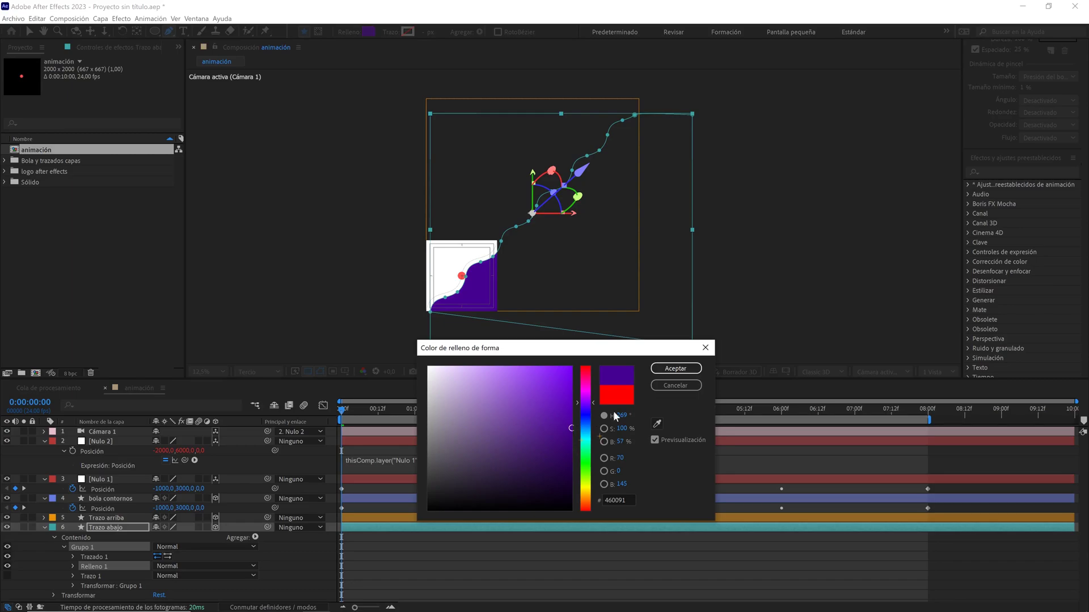
pyautogui.click(675, 368)
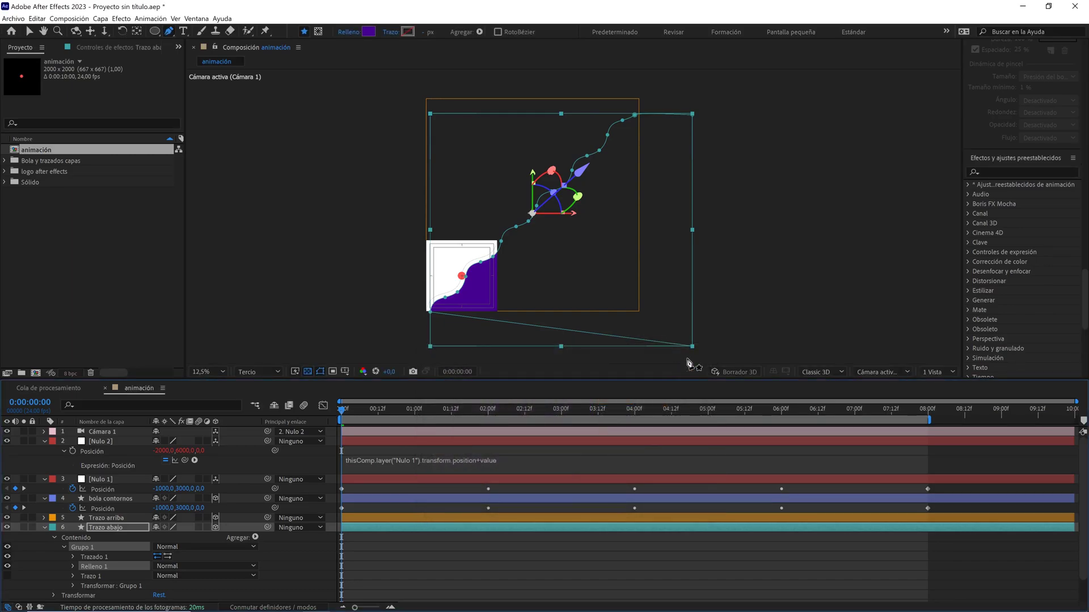
# Collapse Trazo abajo and select the Trazo arriba layer
pyautogui.click(45, 527)
pyautogui.scroll(2, 614, 255)
pyautogui.moveTo(617, 222); pyautogui.dragTo(739, 158)
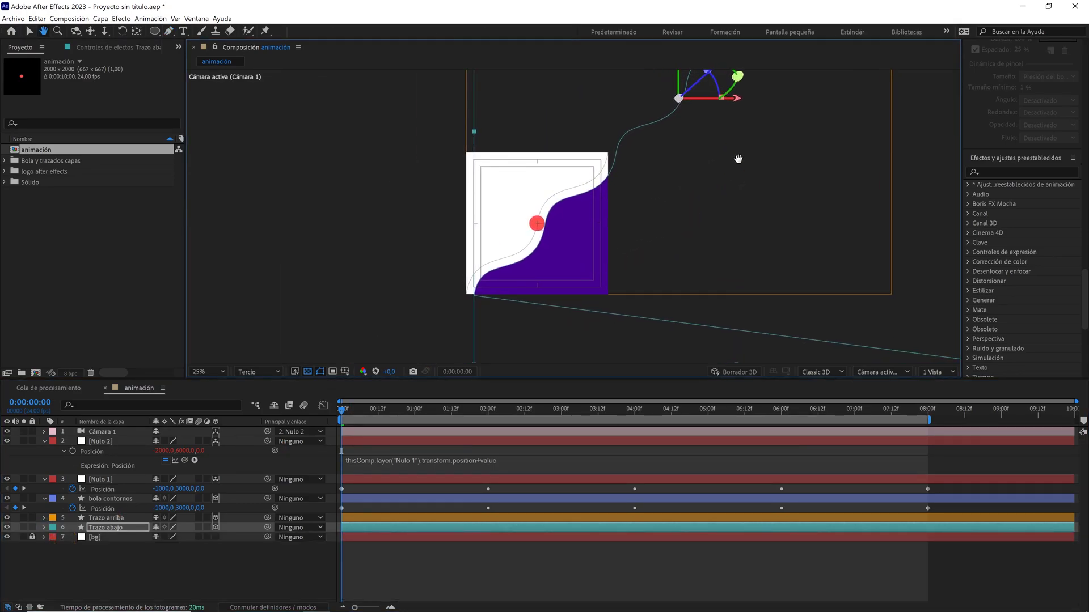
pyautogui.press('g')
pyautogui.click(223, 554)
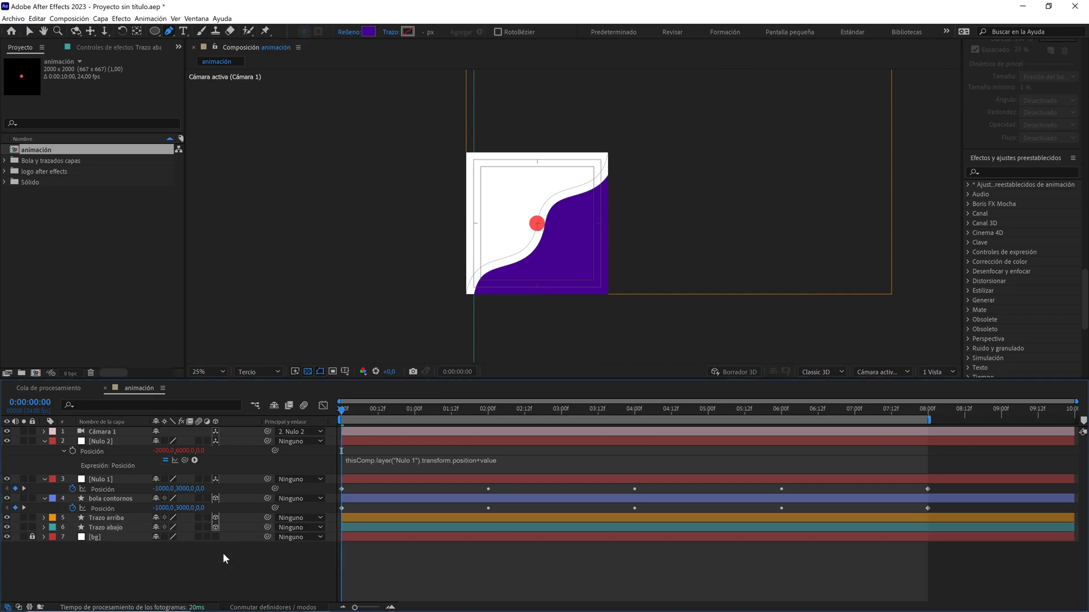
pyautogui.click(114, 517)
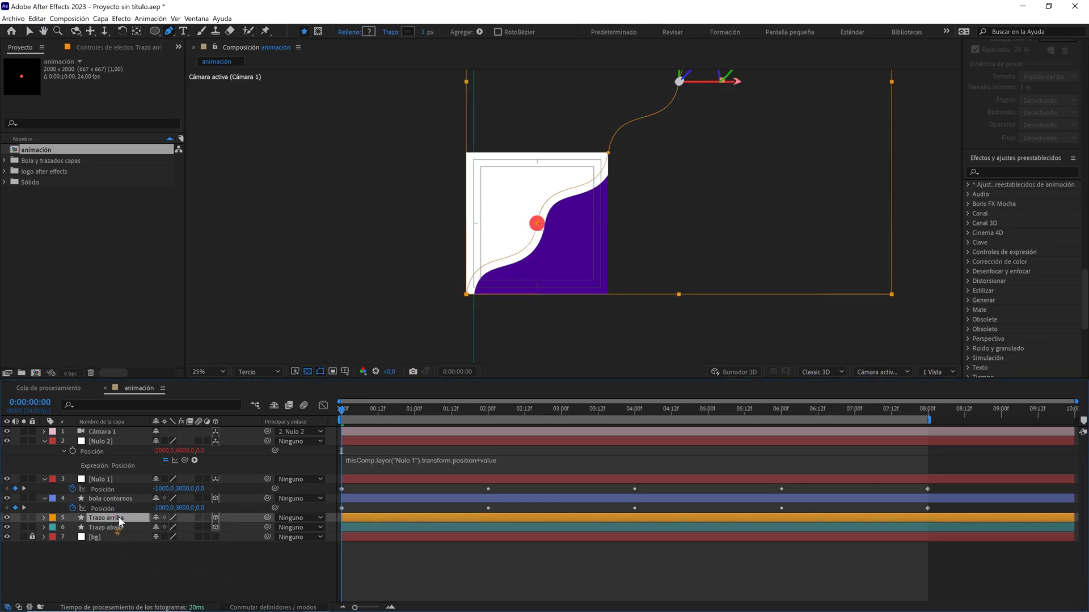
pyautogui.scroll(2, 567, 256)
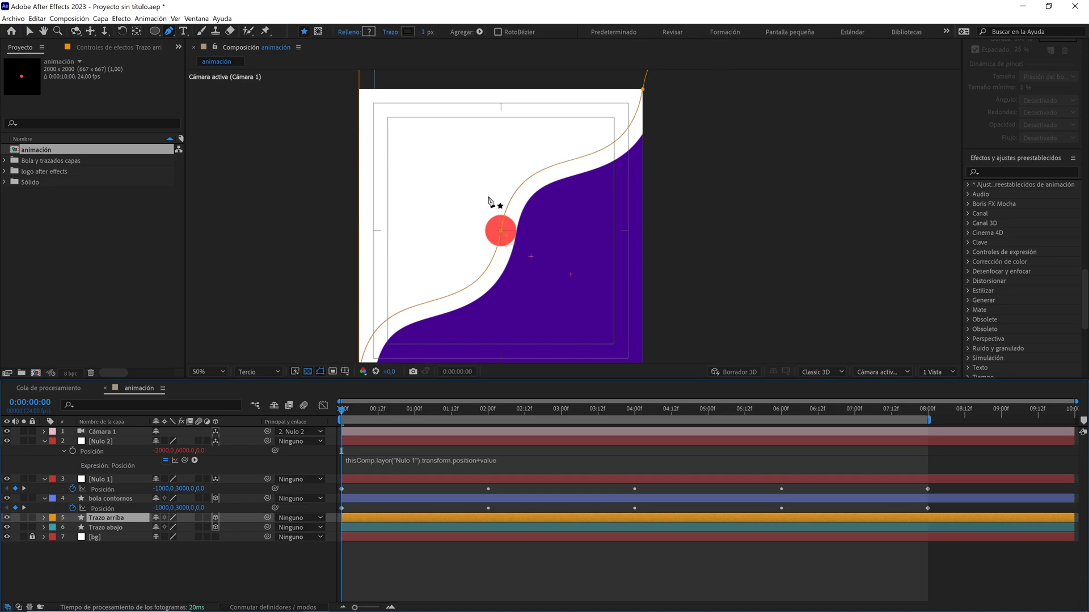
# Change the Trazo arriba stroke colour to blue
pyautogui.click(406, 32)
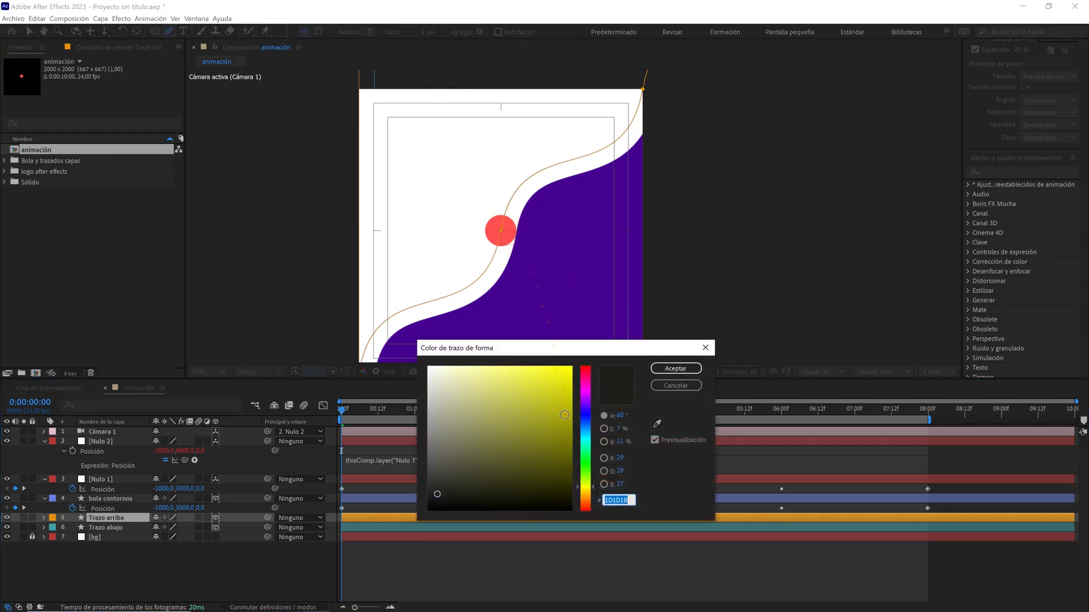
pyautogui.moveTo(588, 440); pyautogui.dragTo(607, 368)
pyautogui.click(666, 369)
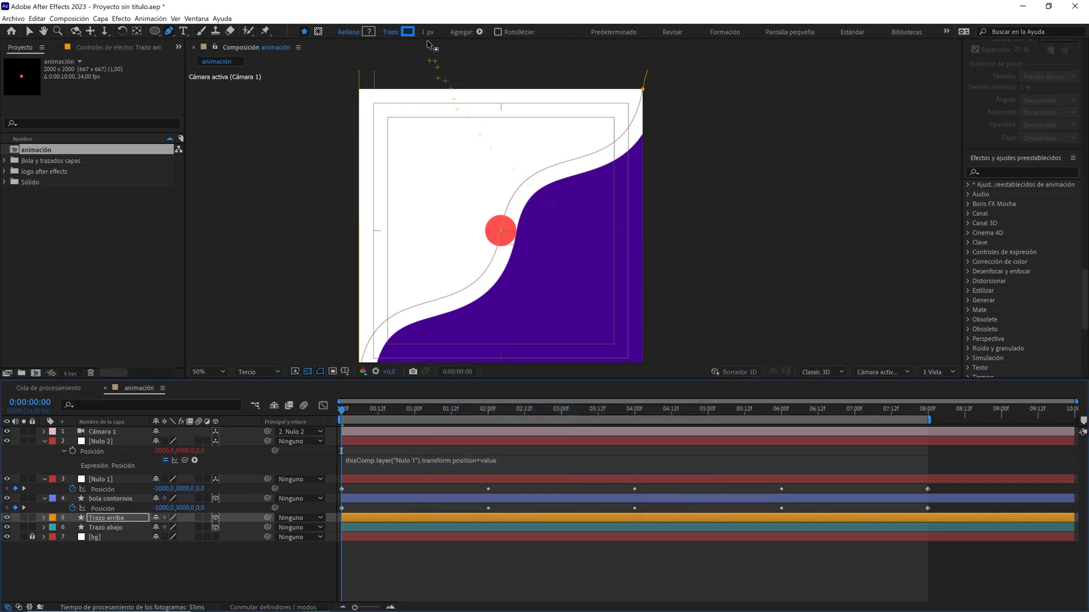
# Widen the blue stroke to 220 px so it closes the gap above the purple fill
pyautogui.moveTo(423, 32); pyautogui.dragTo(530, 29)
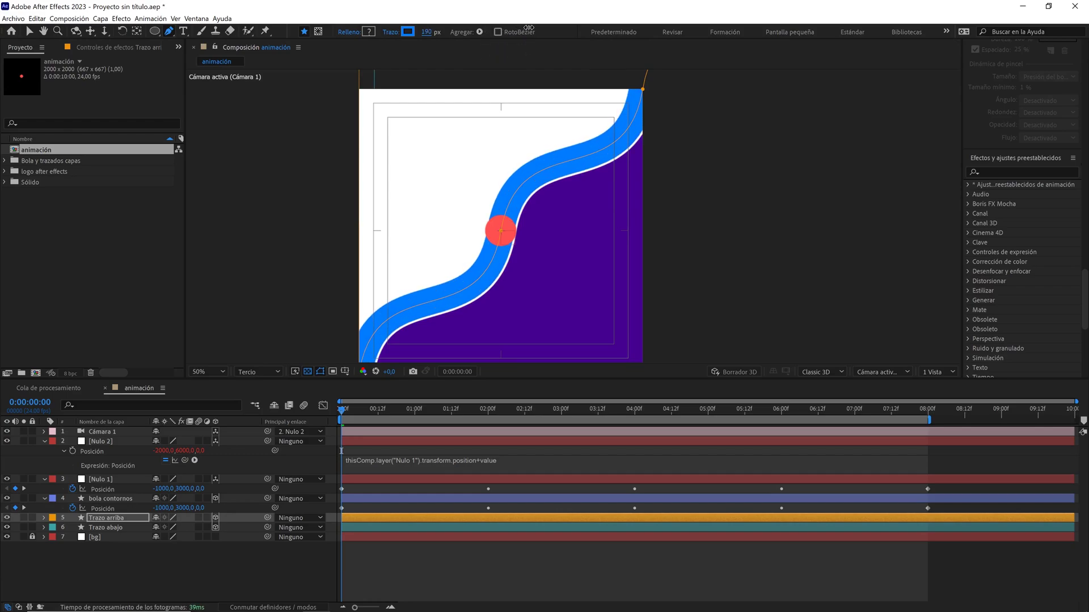
pyautogui.press('.')
pyautogui.press('.')
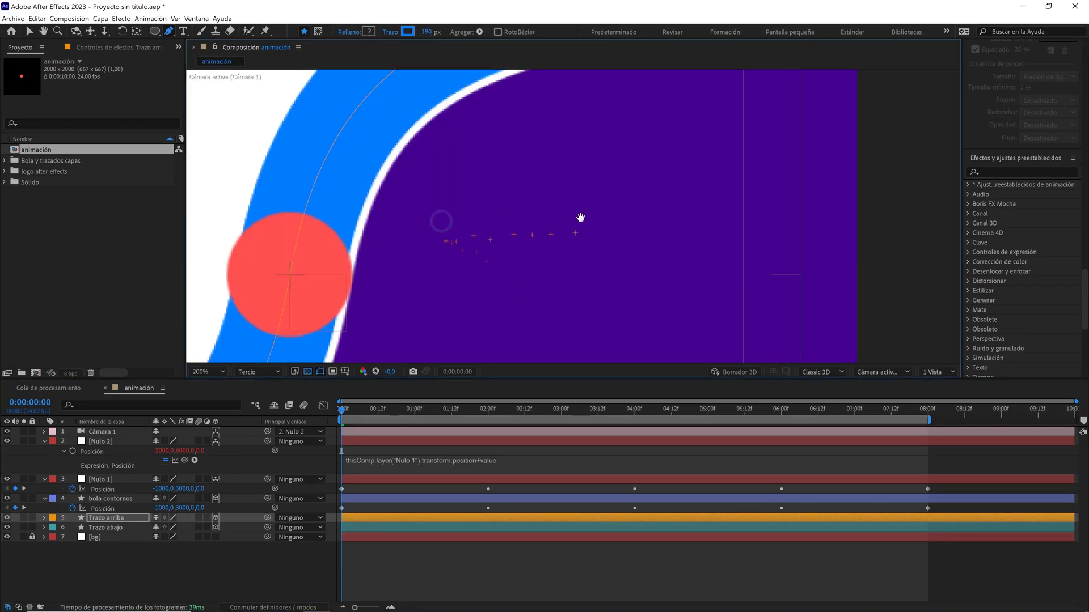
pyautogui.moveTo(582, 219); pyautogui.dragTo(662, 216)
pyautogui.click(253, 371)
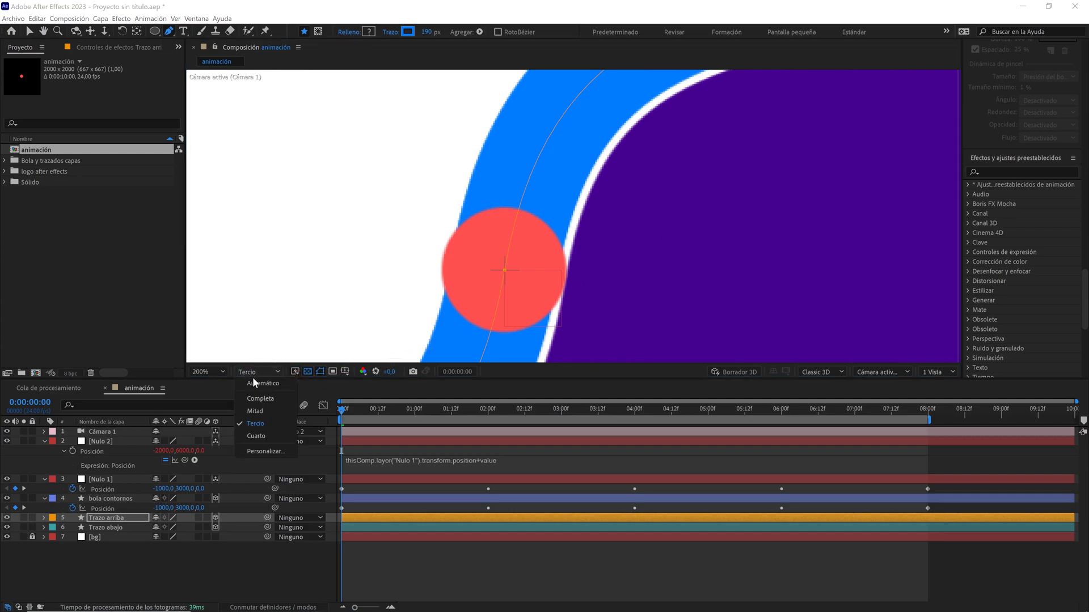
pyautogui.click(257, 395)
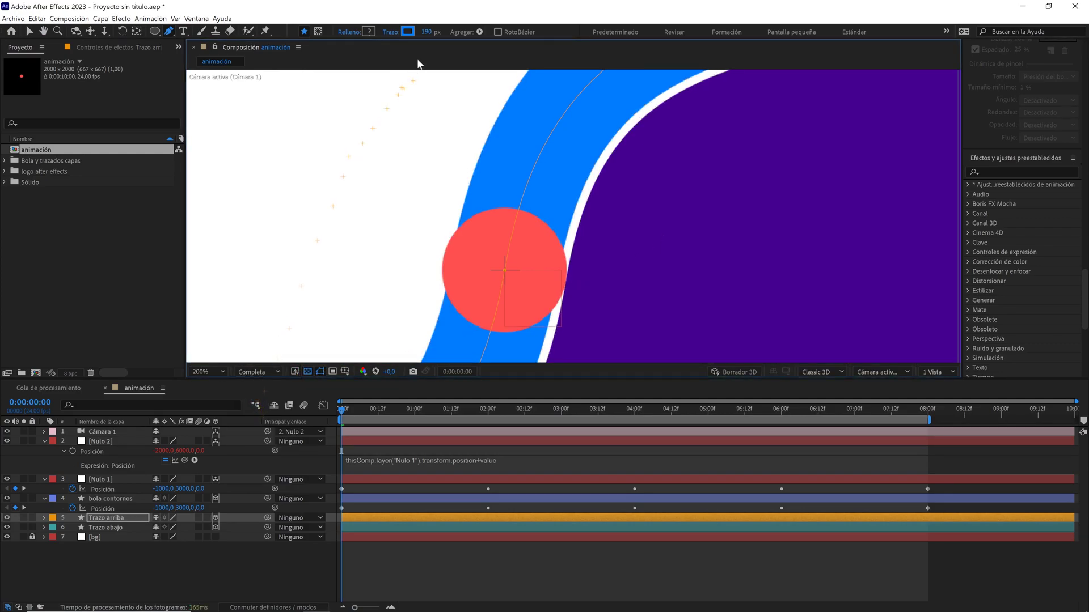
pyautogui.click(429, 32)
pyautogui.write('200')
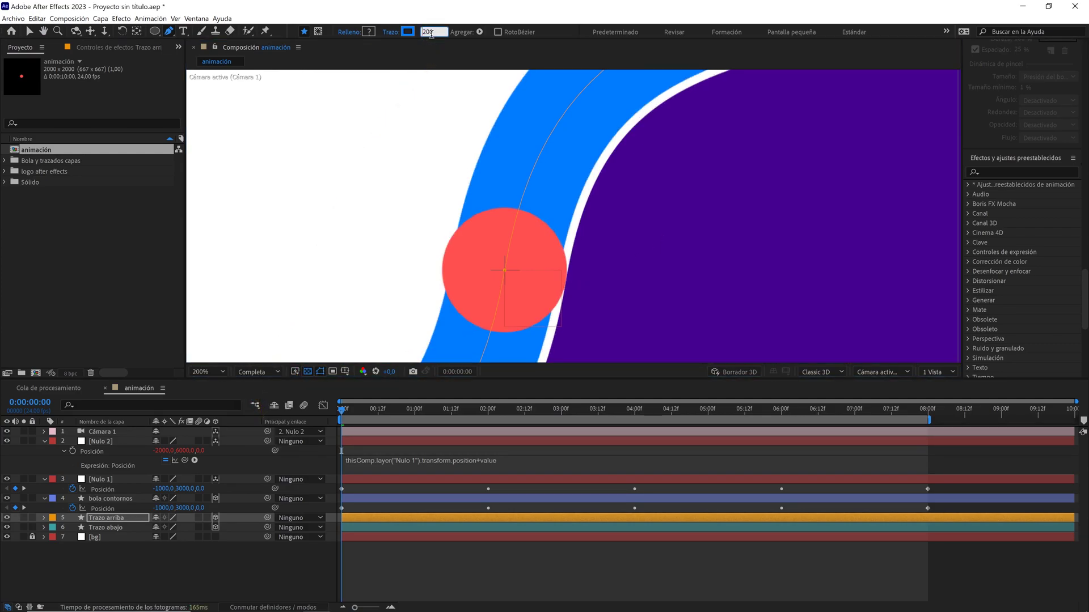
pyautogui.press('Return')
pyautogui.write('210')
pyautogui.press('Return')
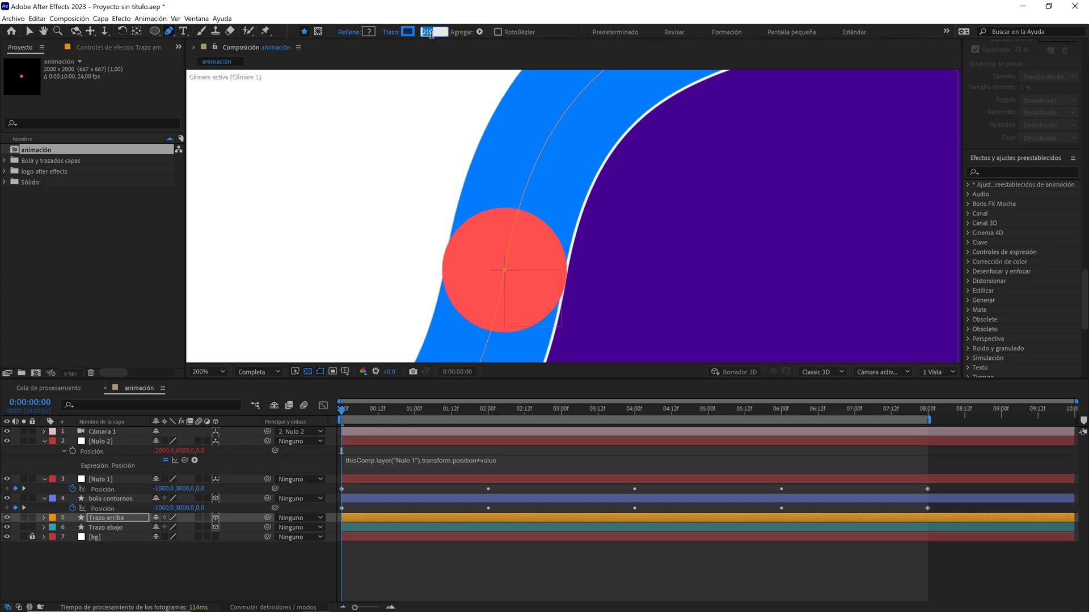
pyautogui.write('220')
pyautogui.press('Return')
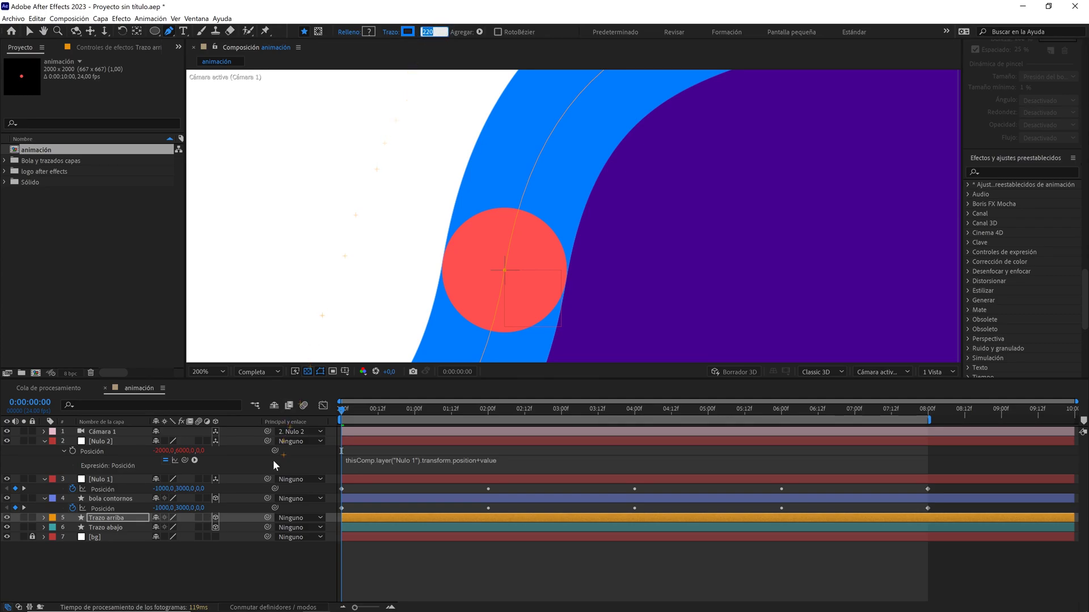
pyautogui.click(247, 563)
pyautogui.press('h')
pyautogui.scroll(-3, 552, 292)
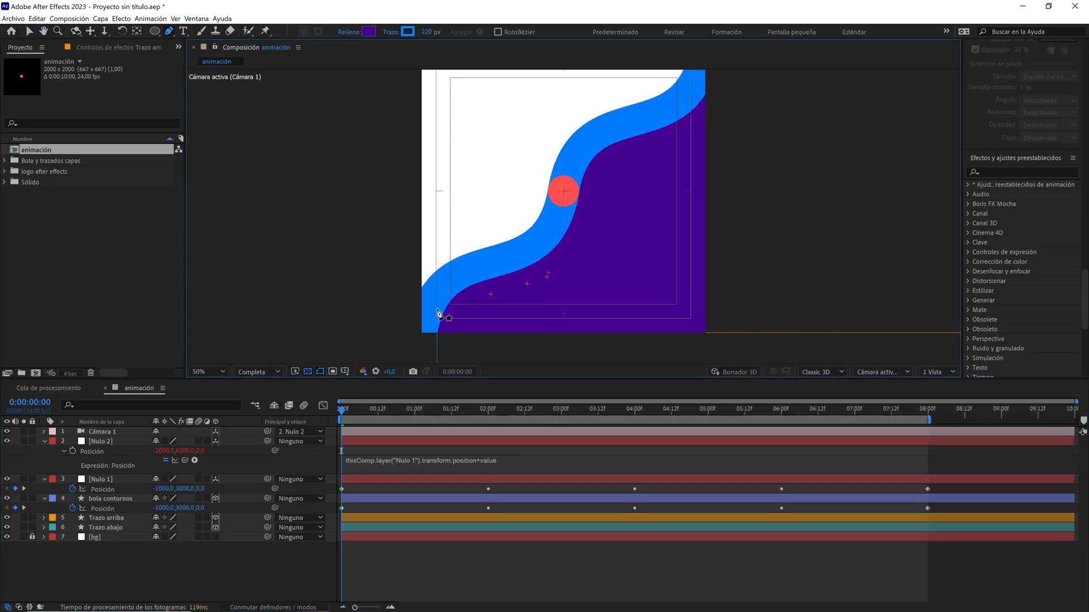
# Add Recortar trazados (Trim Paths) to the Trazo arriba shape
pyautogui.click(111, 516)
pyautogui.click(43, 517)
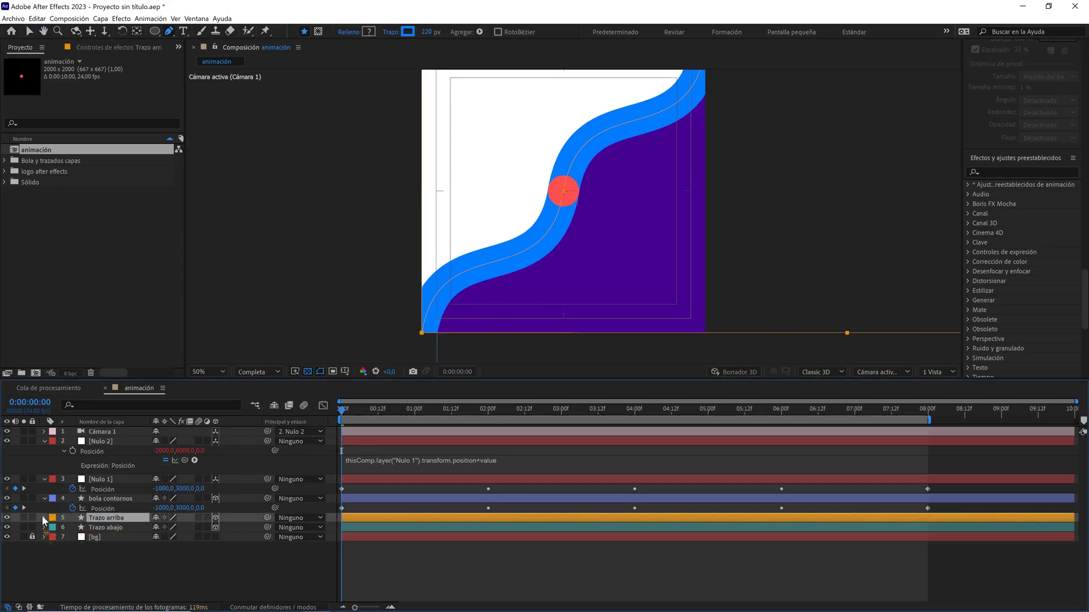
pyautogui.scroll(-1, 42, 516)
pyautogui.click(255, 511)
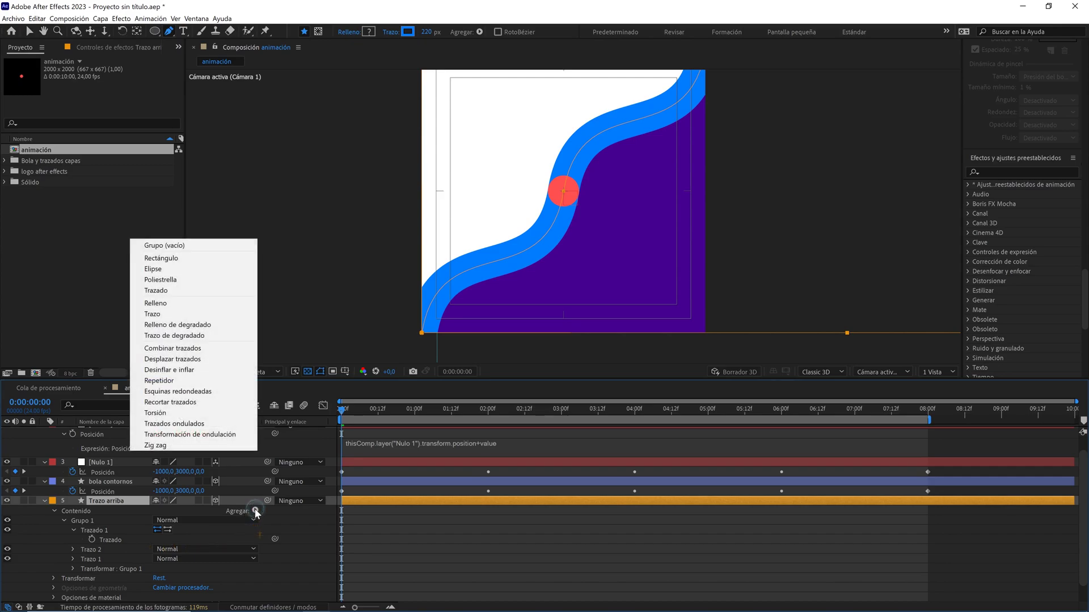
pyautogui.click(193, 402)
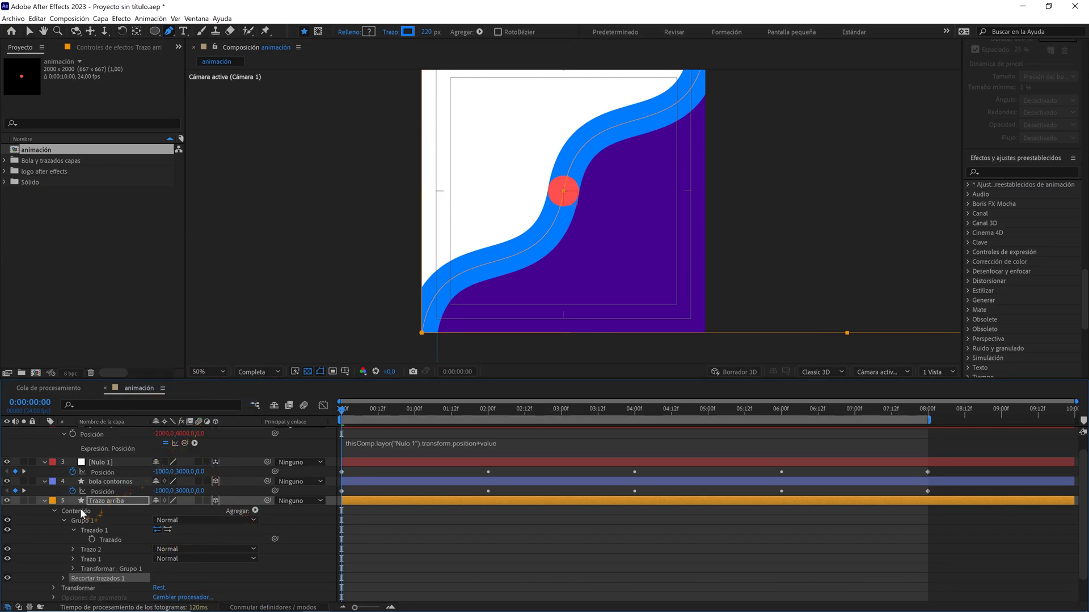
pyautogui.click(64, 521)
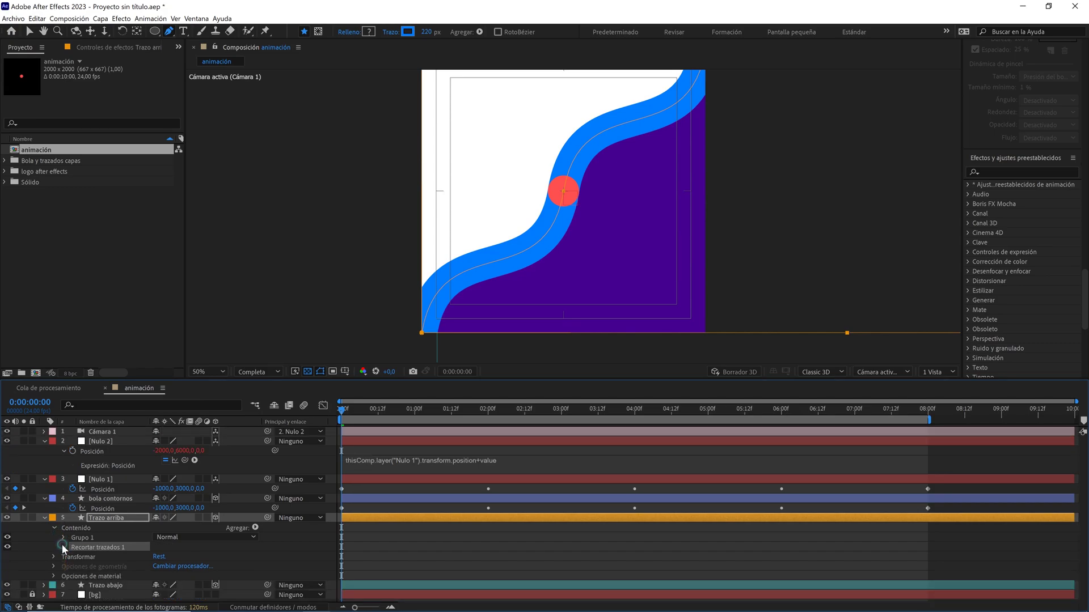
pyautogui.click(62, 547)
# Bring the trim's Fin down to 12% so the blue stroke ends at the ball
pyautogui.moveTo(160, 566); pyautogui.dragTo(131, 566)
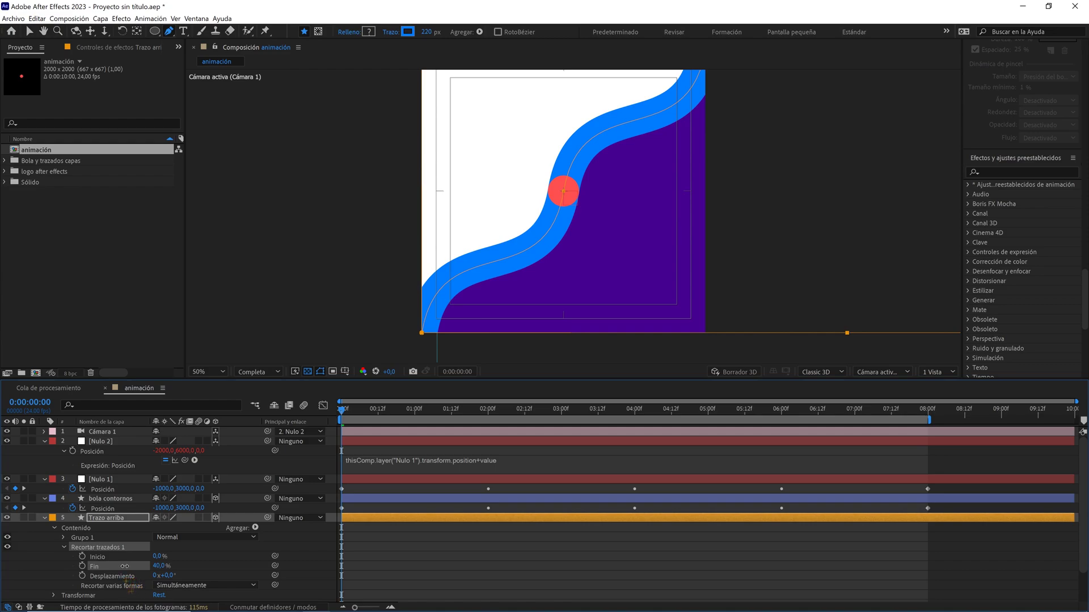
pyautogui.click(250, 372)
pyautogui.click(257, 418)
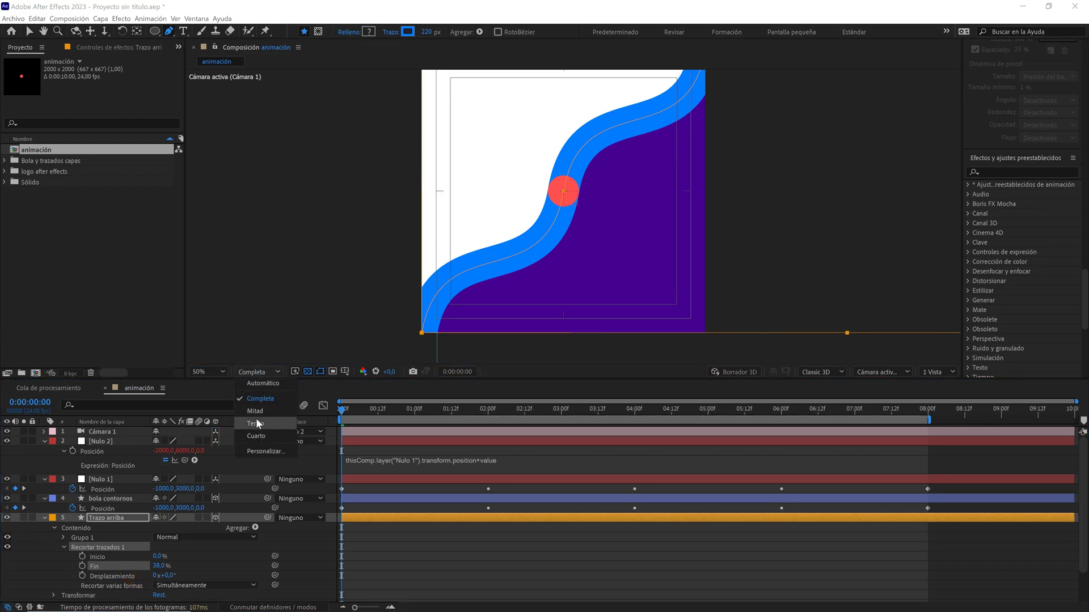
pyautogui.moveTo(168, 562); pyautogui.dragTo(145, 567)
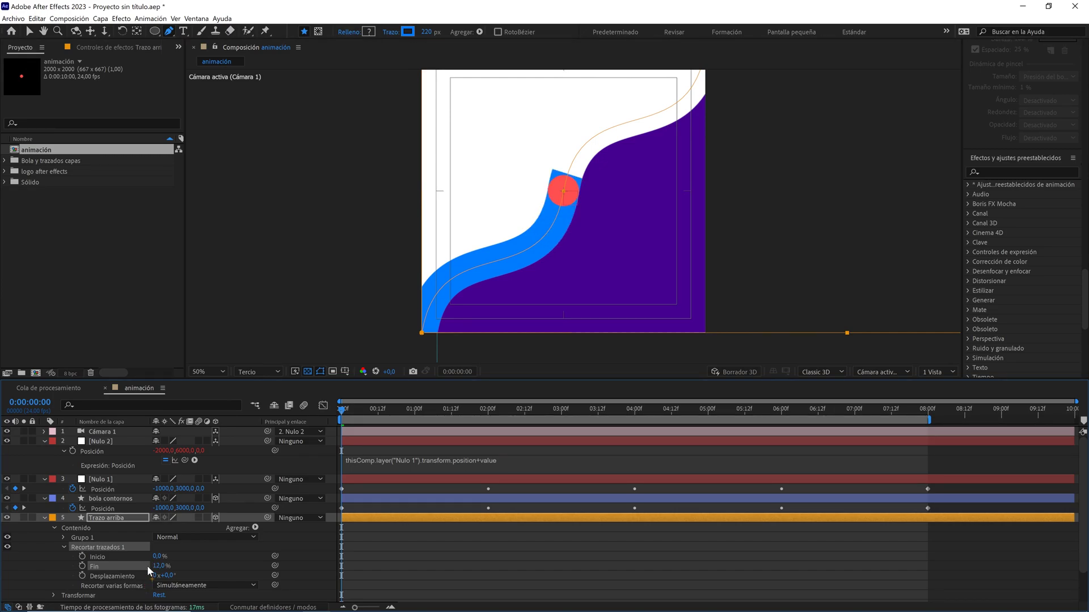
# Set the bola contornos layer's opacity to 50%
pyautogui.click(98, 498)
pyautogui.press('t')
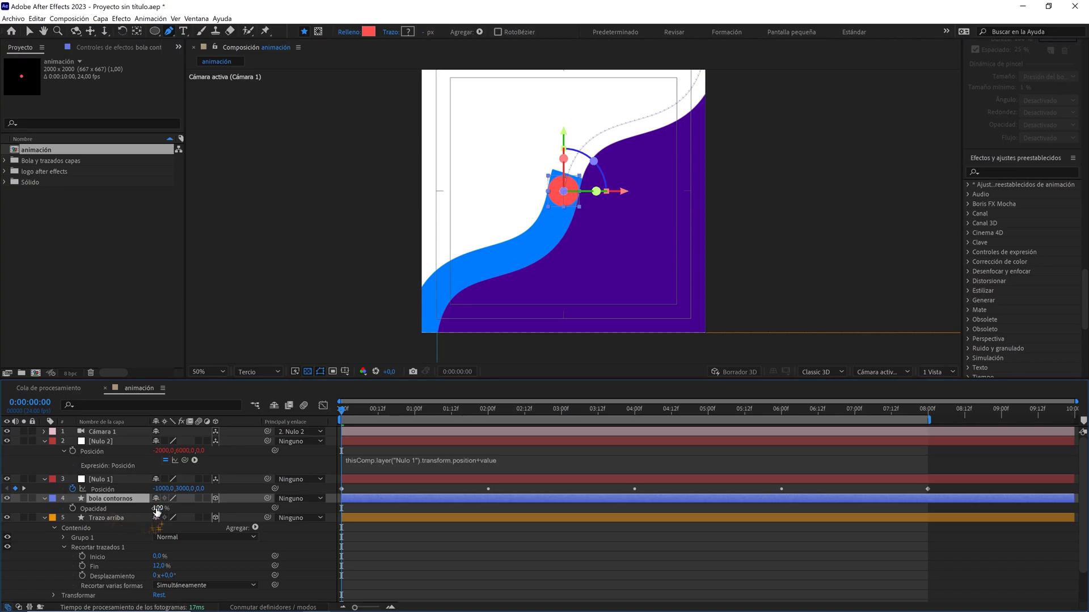
pyautogui.click(159, 509)
pyautogui.write('50')
pyautogui.click(325, 422)
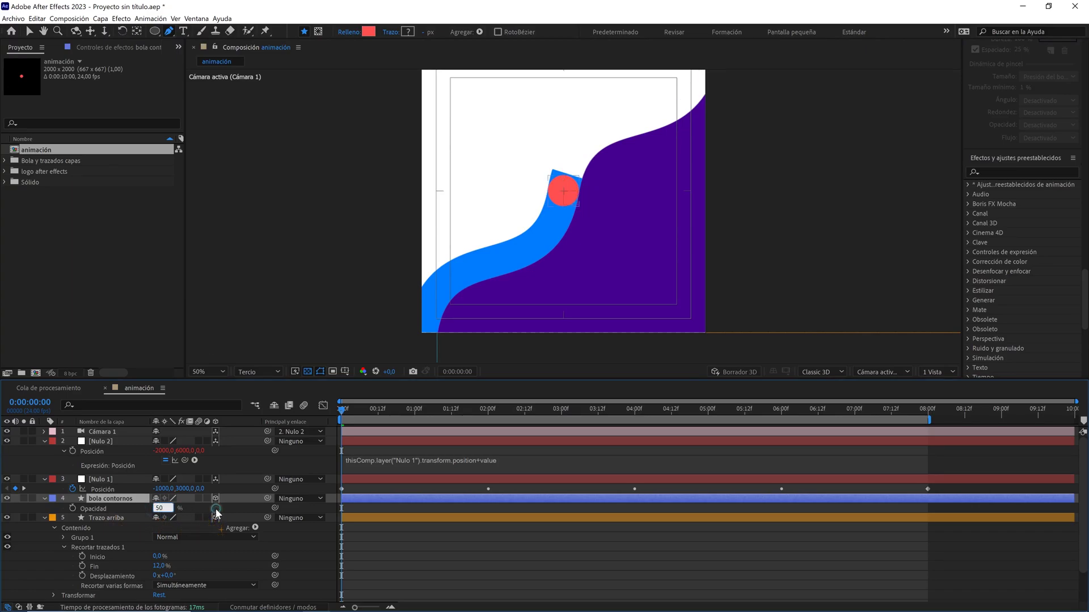
# Trim the Trazo arriba stroke's Fin to 11% and expand Contenido > Grupo 1
pyautogui.scroll(2, 586, 229)
pyautogui.scroll(2, 586, 227)
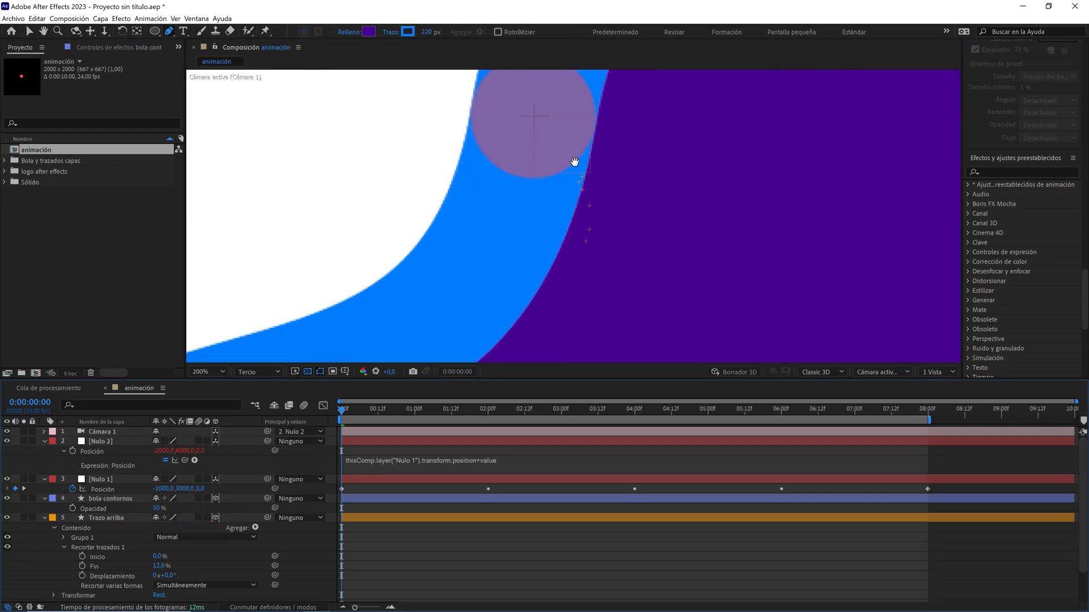
pyautogui.moveTo(573, 162); pyautogui.dragTo(583, 223)
pyautogui.click(161, 566)
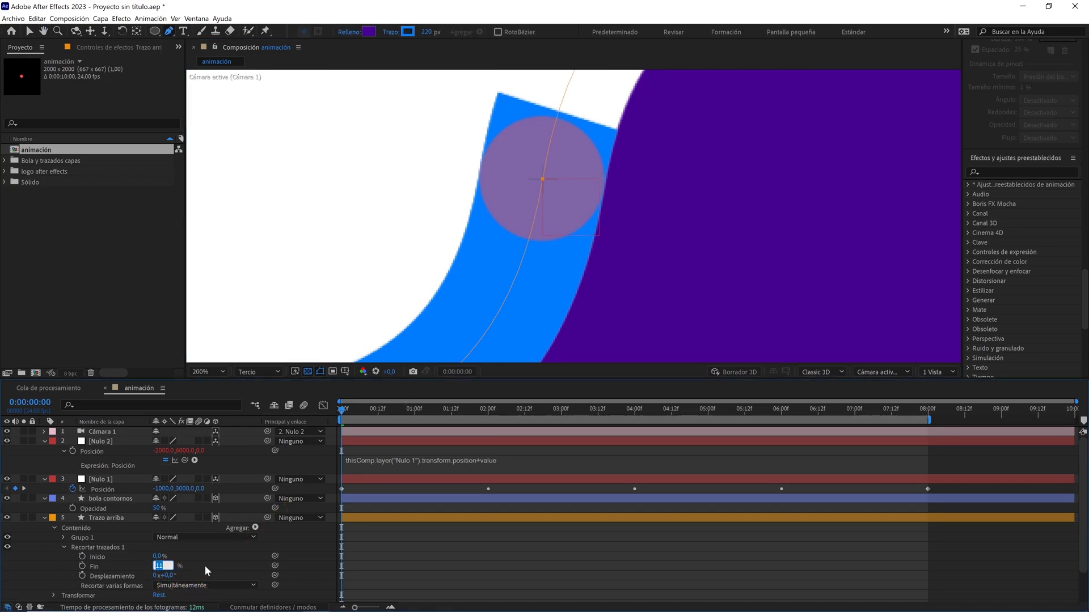
pyautogui.press('Down')
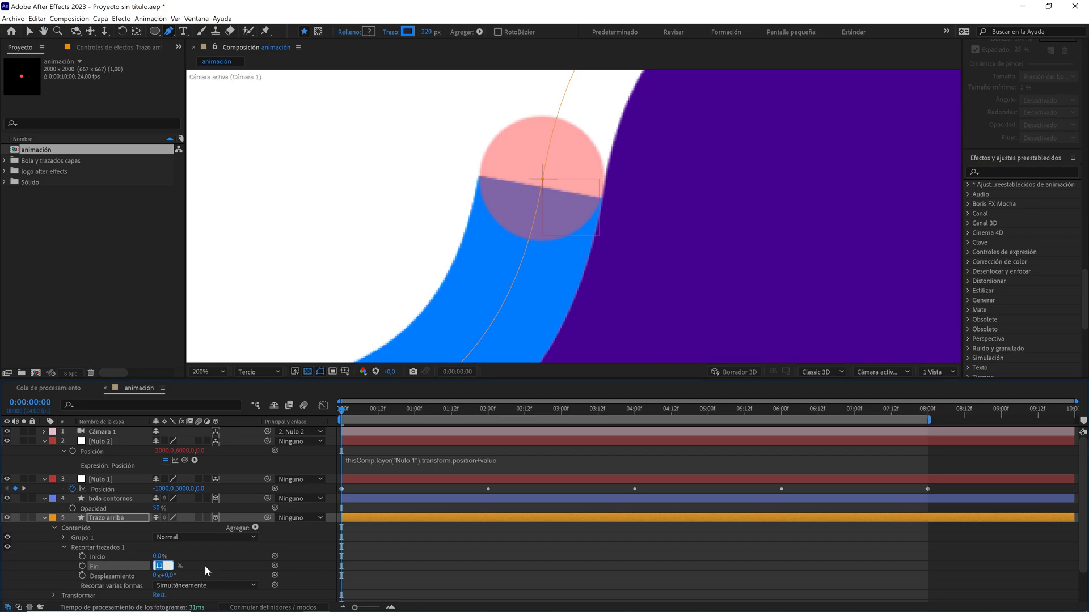
pyautogui.click(63, 537)
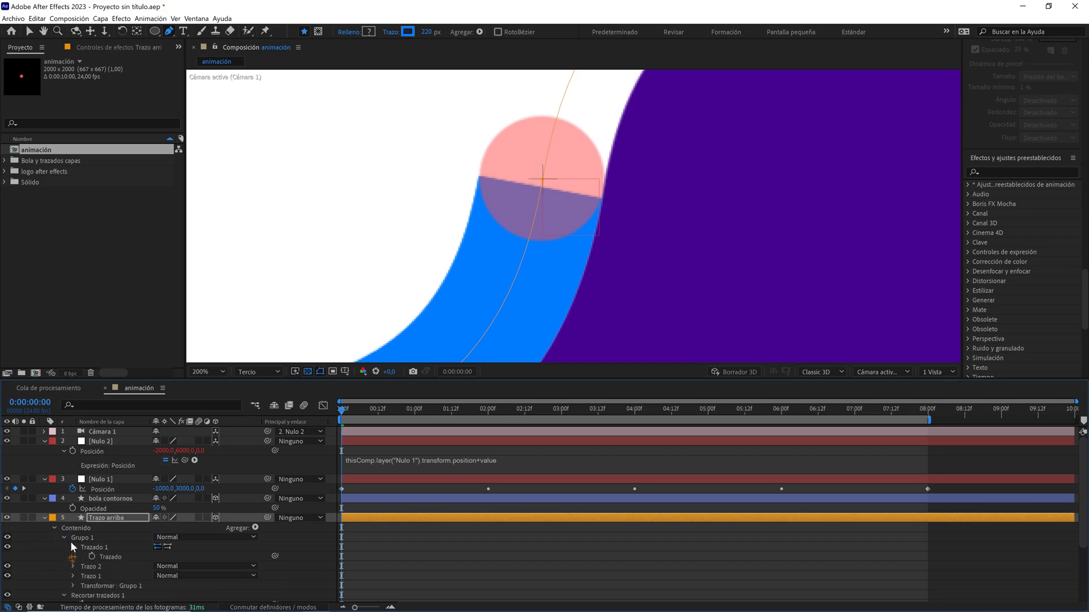
# Set the Trazo 2 stroke's Fin de línea to Fin redondo
pyautogui.click(73, 566)
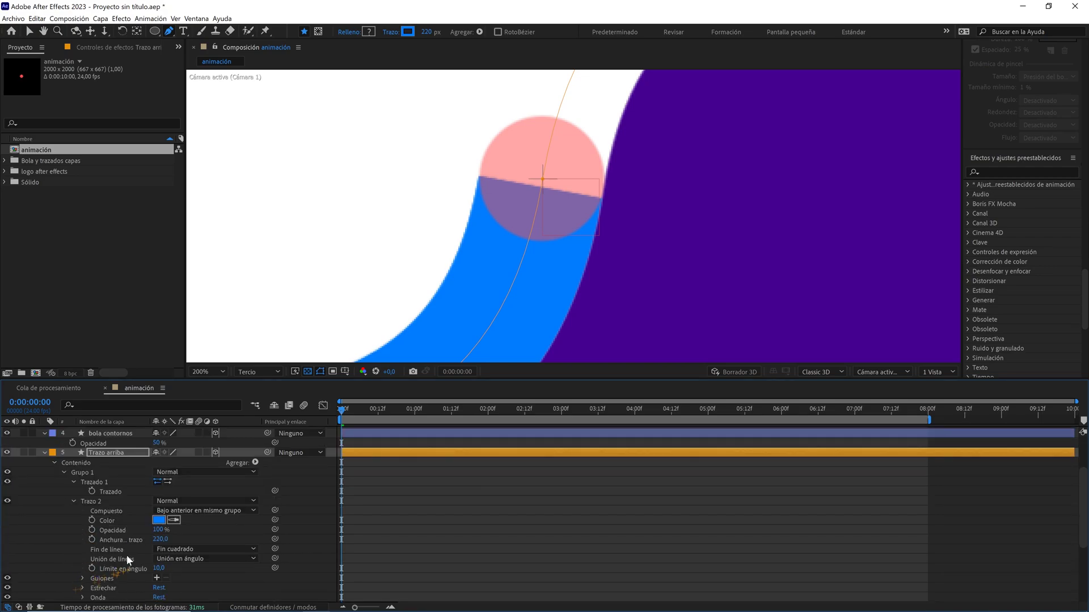
pyautogui.click(181, 548)
pyautogui.click(185, 570)
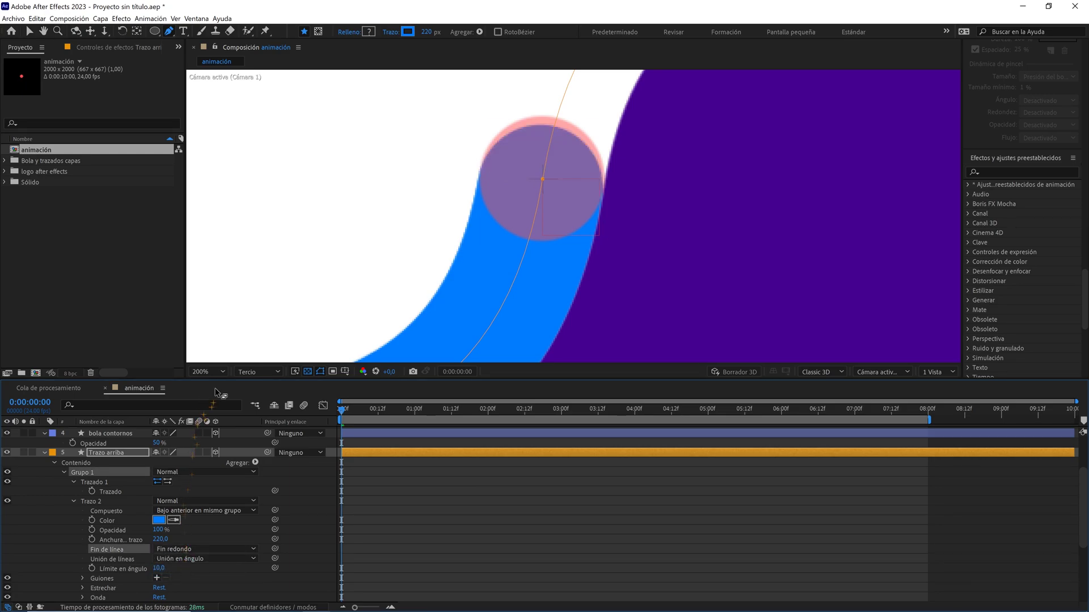
# Switch the viewer resolution to Completa and collapse Trazado 1 and Trazo 2
pyautogui.click(252, 372)
pyautogui.click(255, 399)
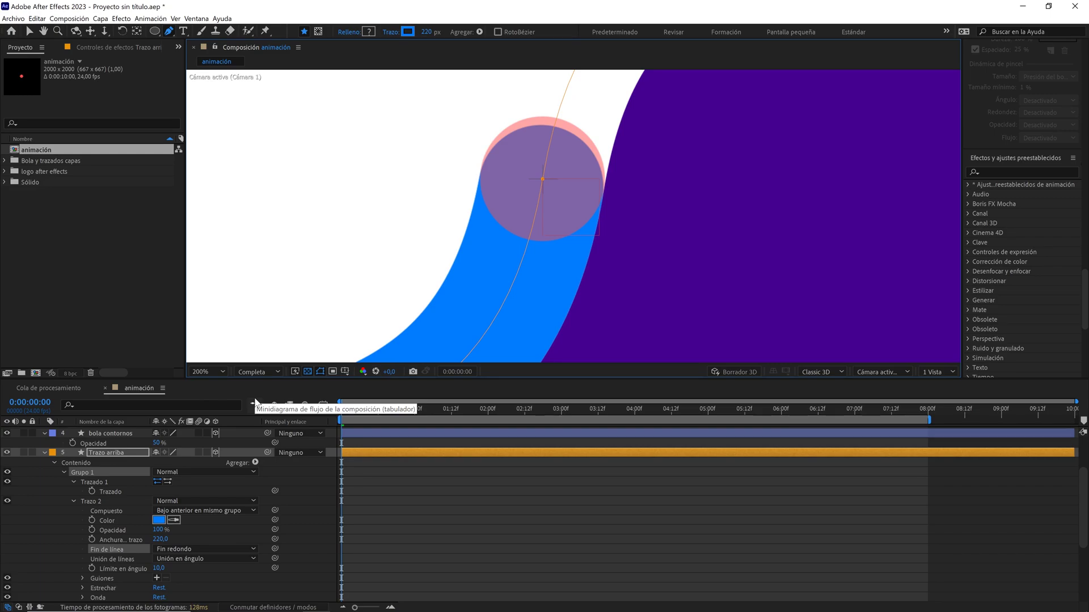
pyautogui.click(72, 483)
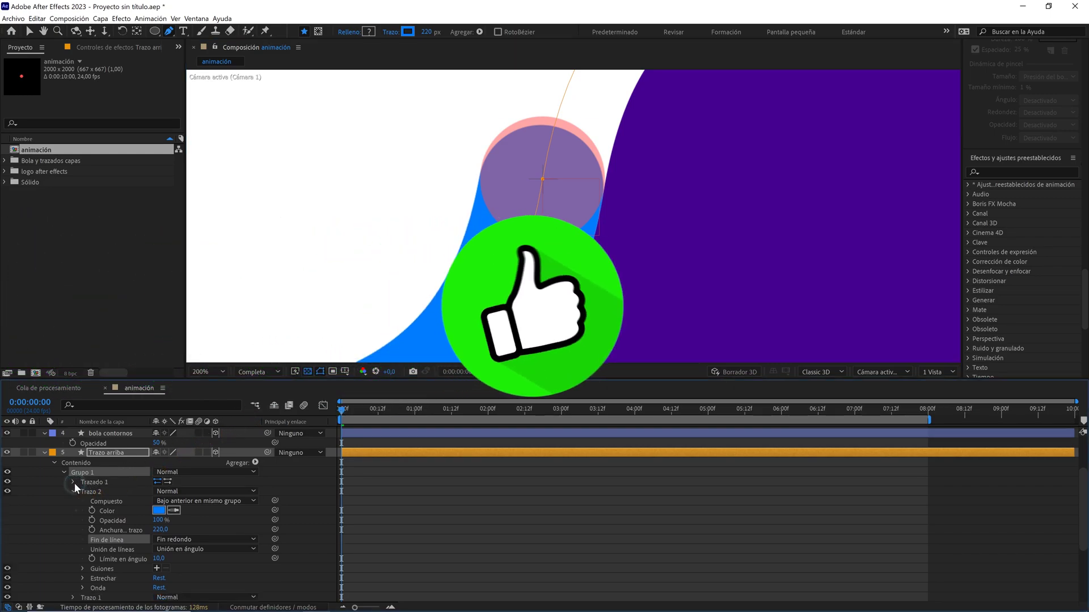
pyautogui.click(72, 491)
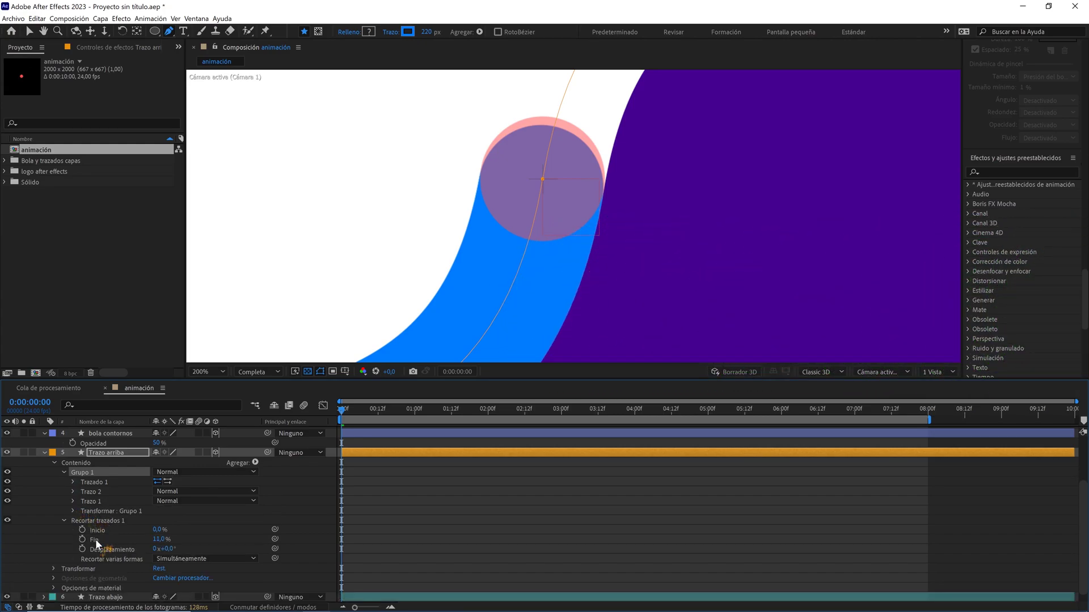
# Keyframe the trim Fin at 11% at frame 0, then scrub it to about 54% at 8:00
pyautogui.click(83, 539)
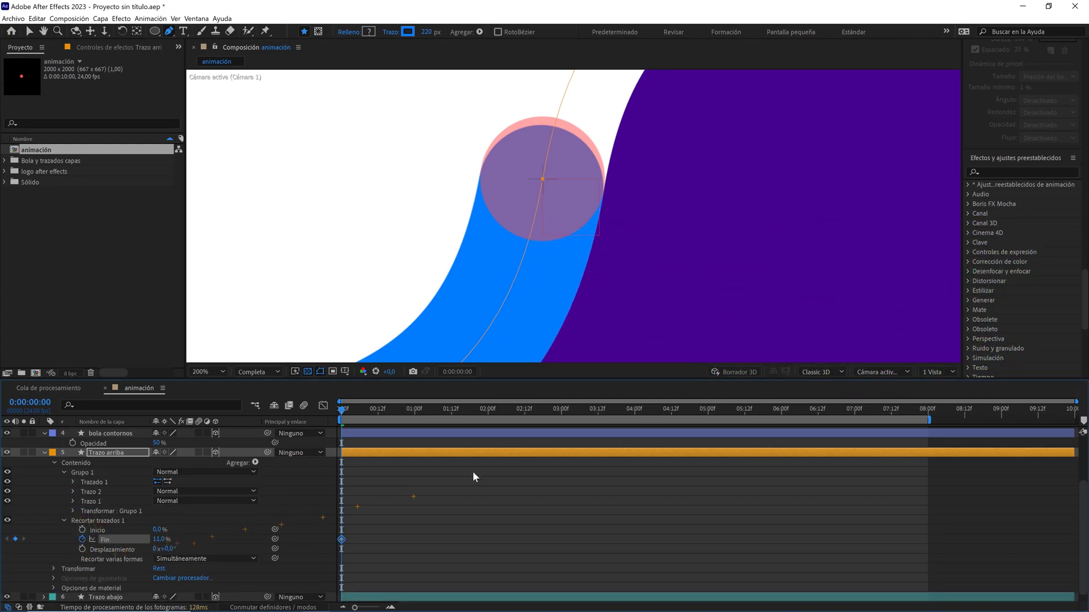
pyautogui.scroll(3, 900, 434)
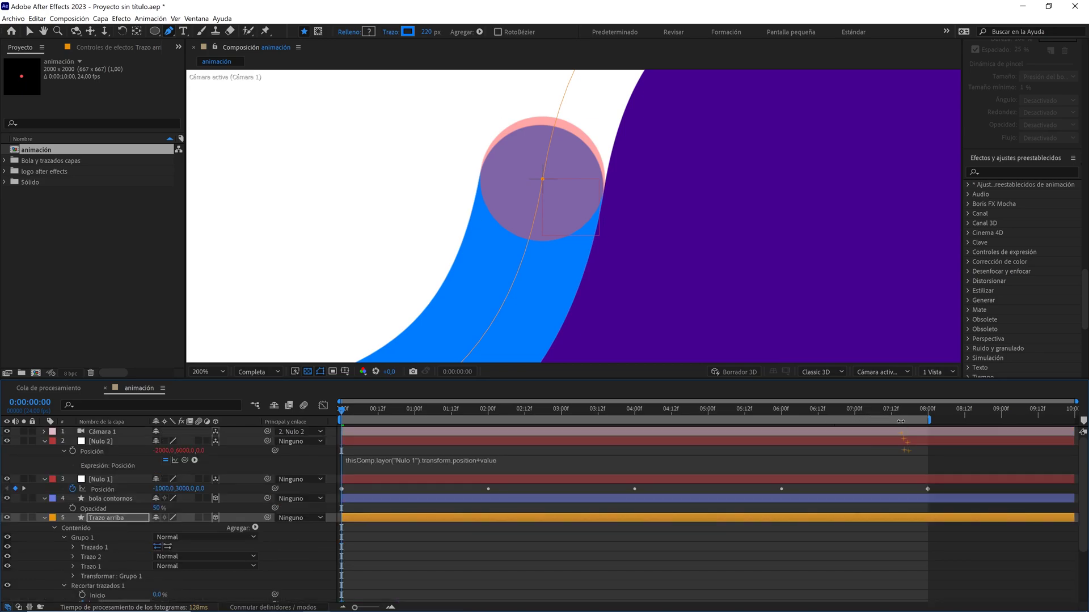
pyautogui.click(915, 411)
pyautogui.click(928, 418)
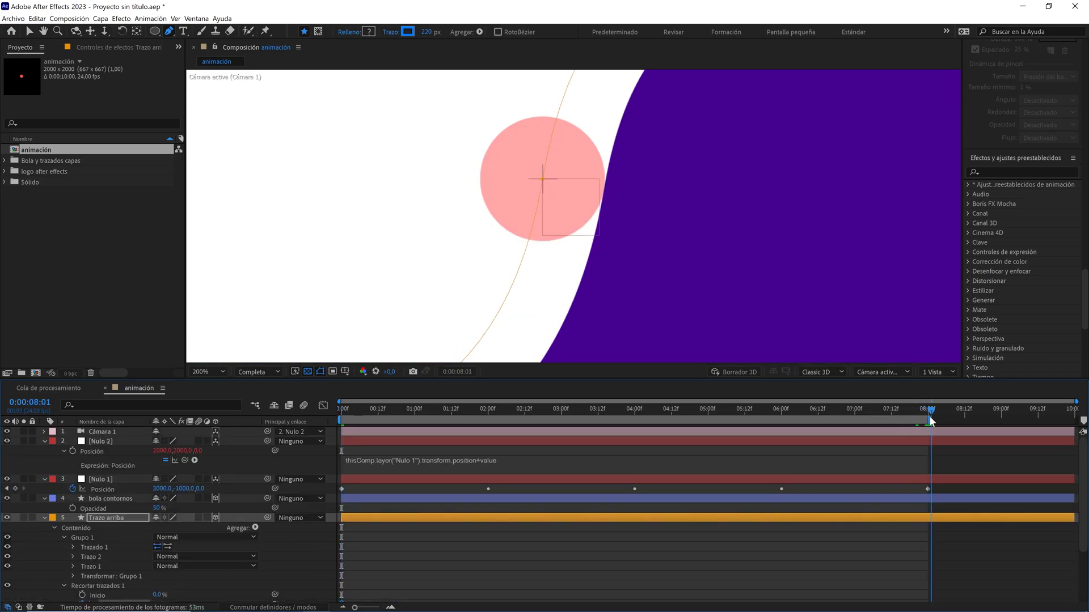
pyautogui.scroll(-3, 622, 561)
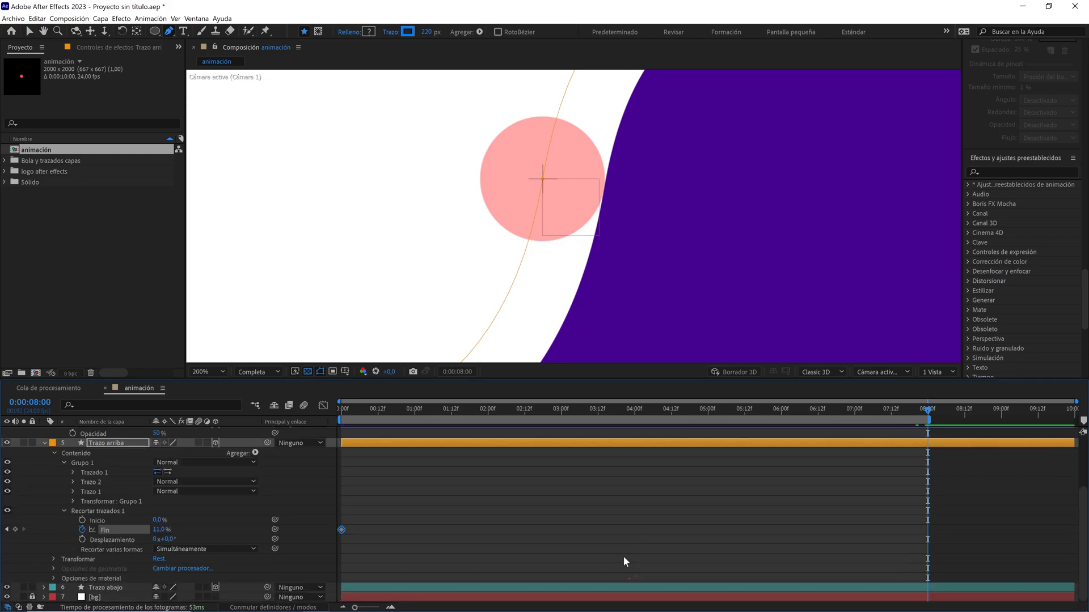
pyautogui.moveTo(165, 528); pyautogui.dragTo(179, 530)
pyautogui.scroll(-1, 522, 284)
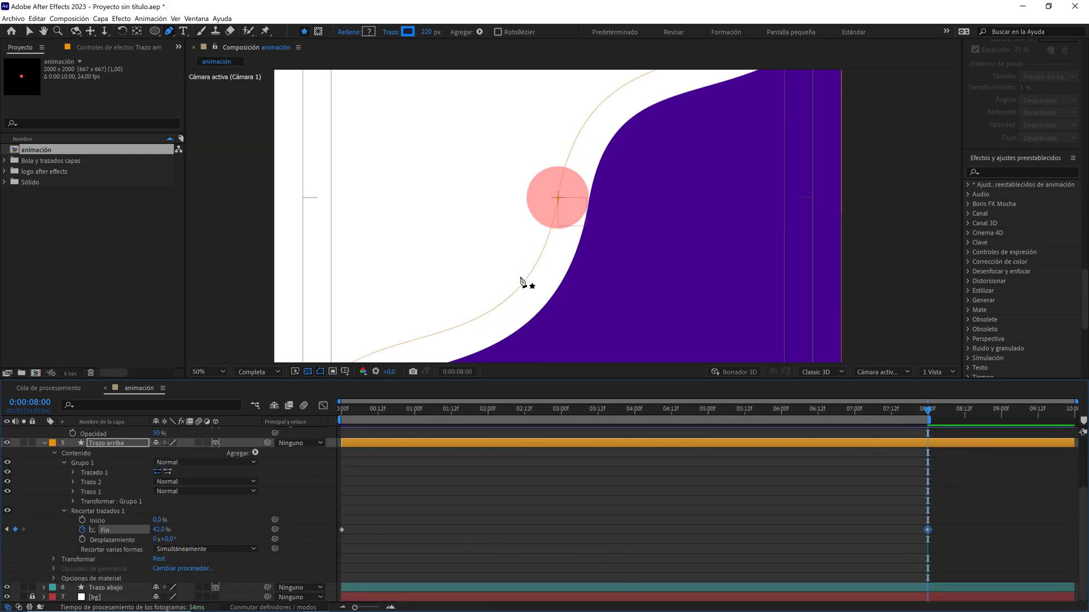
pyautogui.scroll(-1, 522, 284)
pyautogui.moveTo(161, 529); pyautogui.dragTo(177, 531)
# Zoom in to 200% and set the 8-second Fin value precisely to 55,5%
pyautogui.press('.')
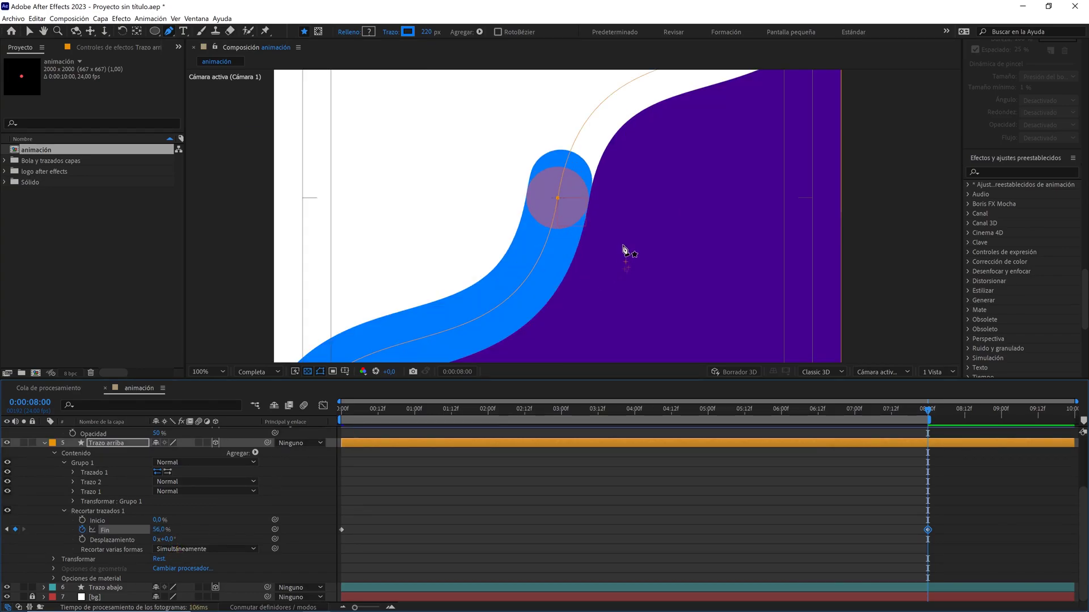
pyautogui.press('.')
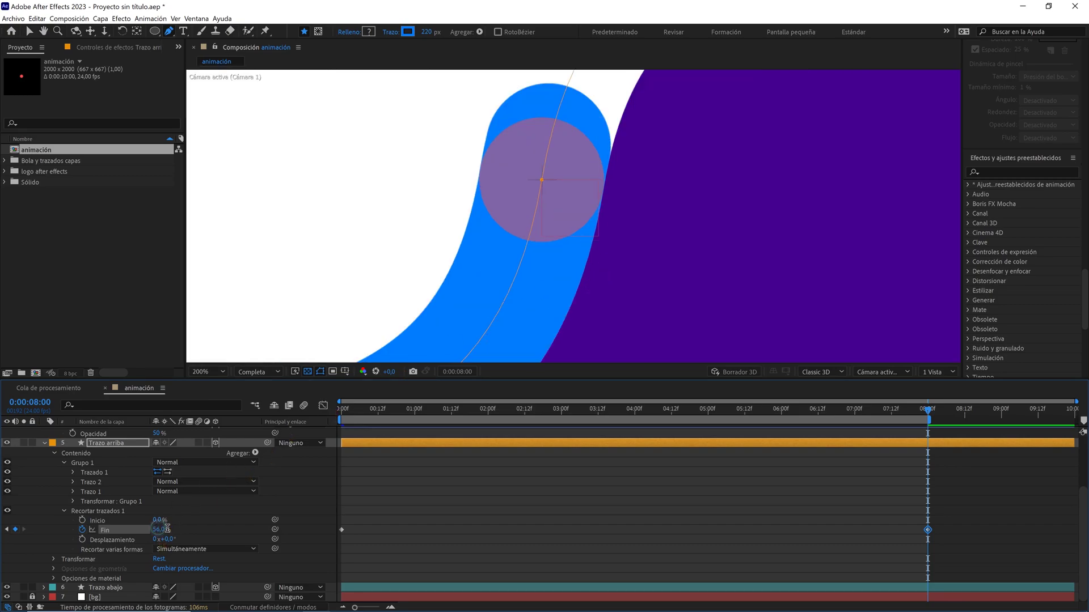
pyautogui.click(162, 530)
pyautogui.write('55,1')
pyautogui.press('Return')
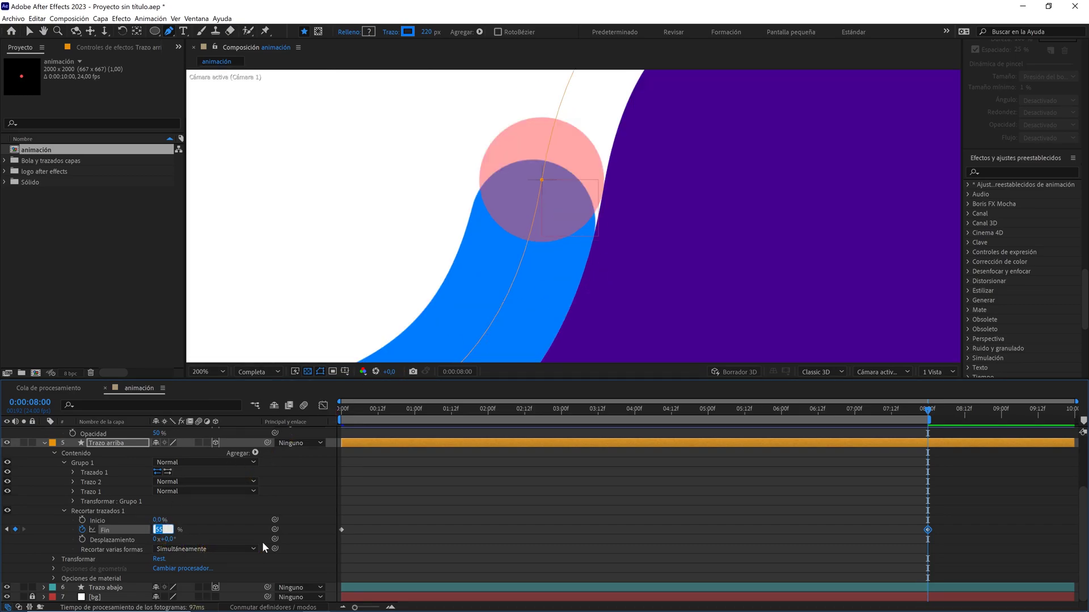
pyautogui.press('Up')
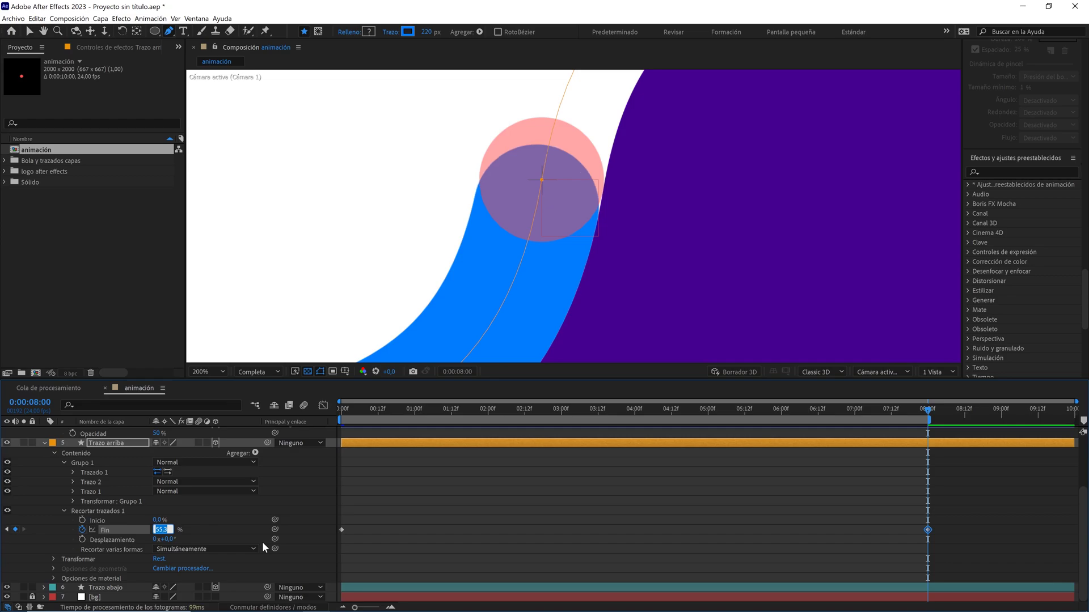
pyautogui.press('Up')
pyautogui.press('Up')
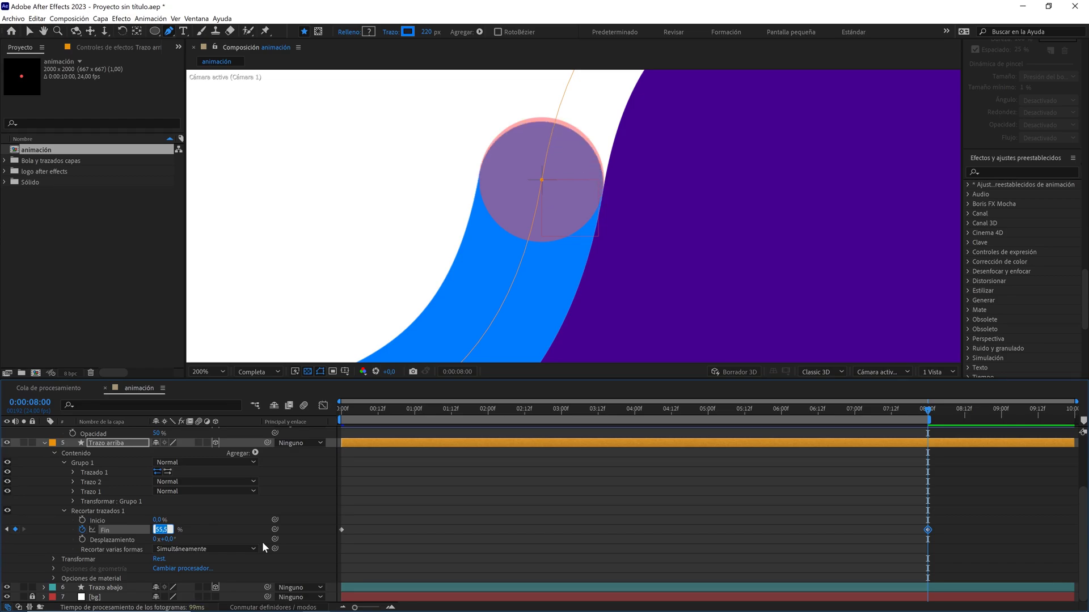
pyautogui.click(213, 522)
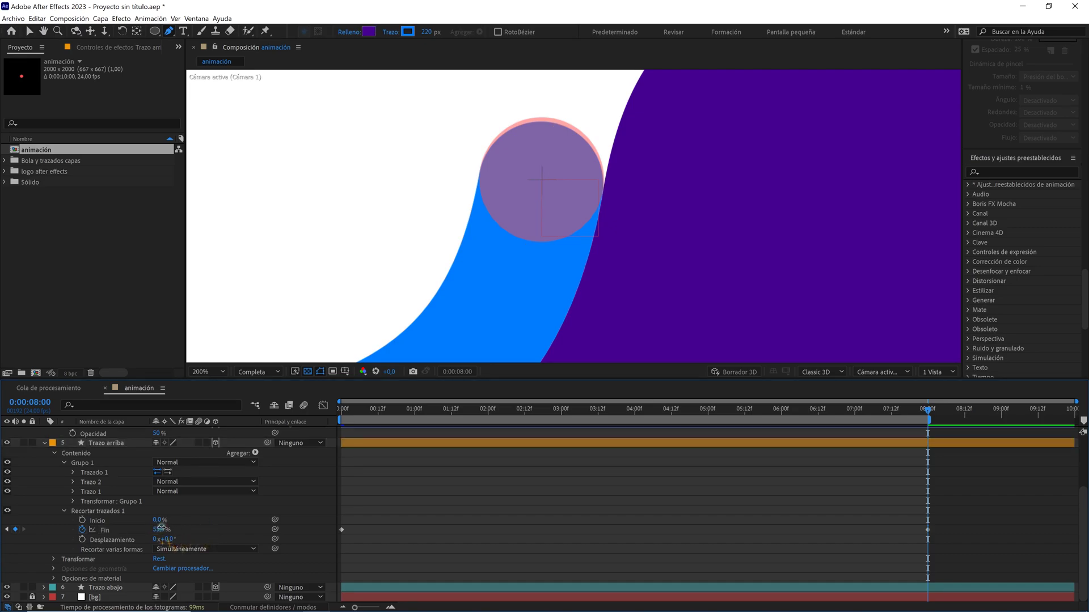
pyautogui.press('Return')
# Collapse Trazo arriba and raise bola contornos opacity back to 100%
pyautogui.click(45, 443)
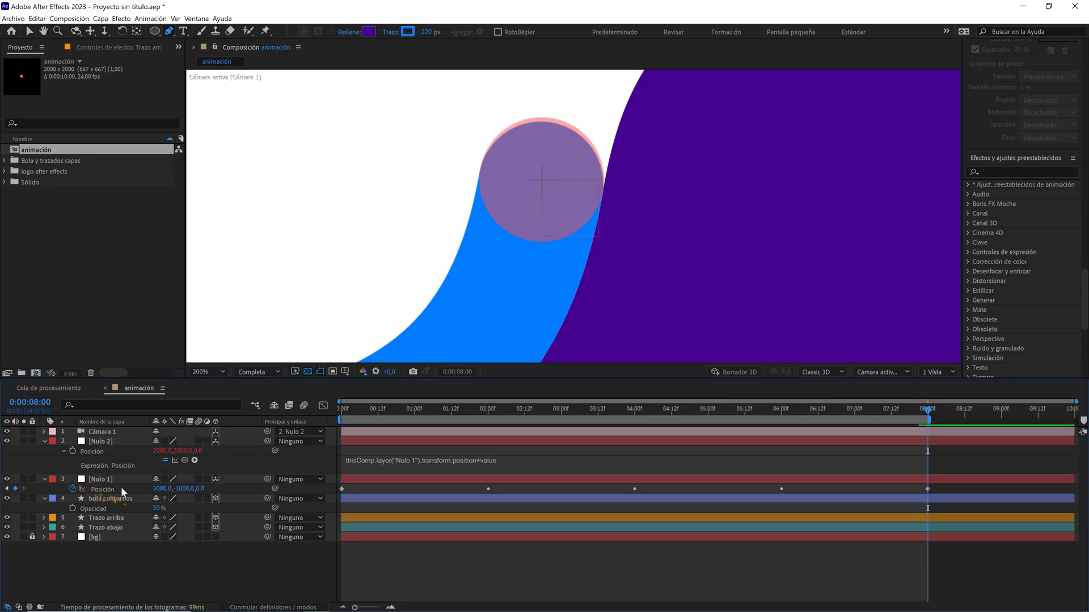
pyautogui.click(131, 498)
pyautogui.moveTo(157, 509); pyautogui.dragTo(211, 509)
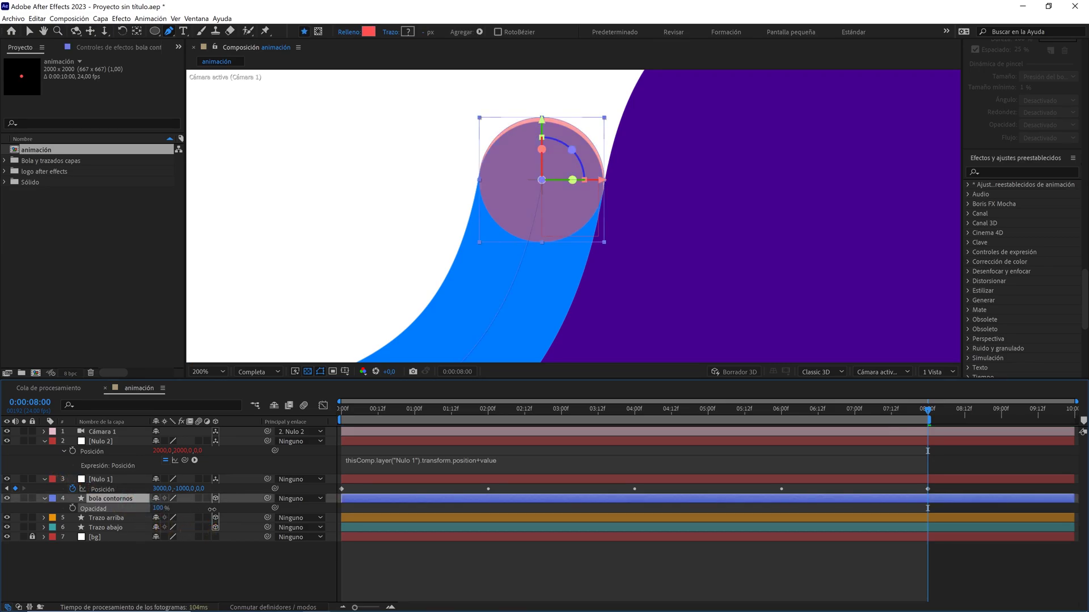
# Fit the whole composition in the viewer at Tercio resolution, back at the start
pyautogui.press('/')
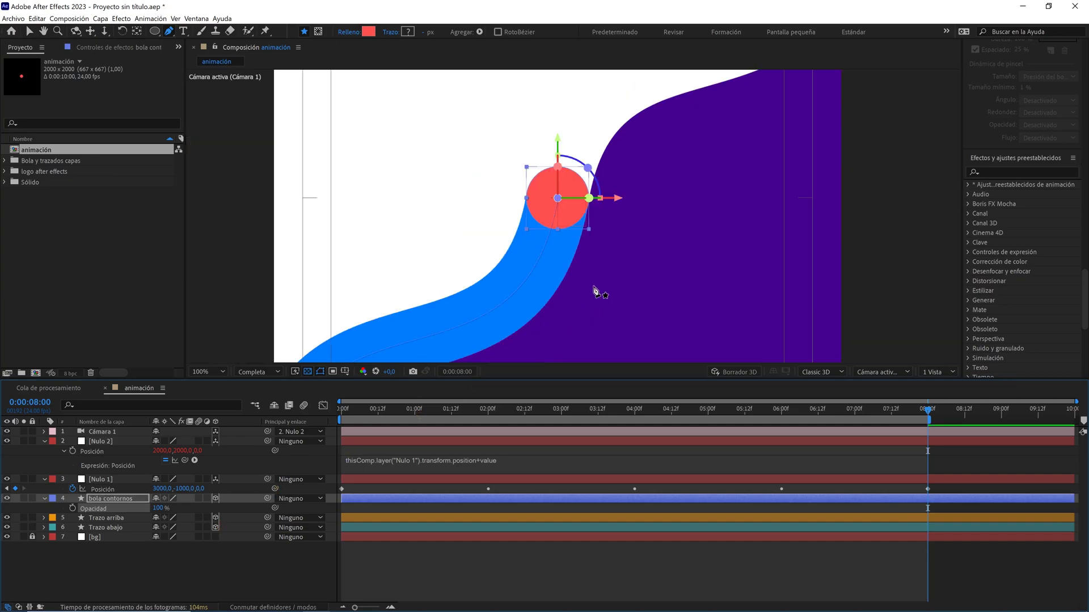
pyautogui.press(',')
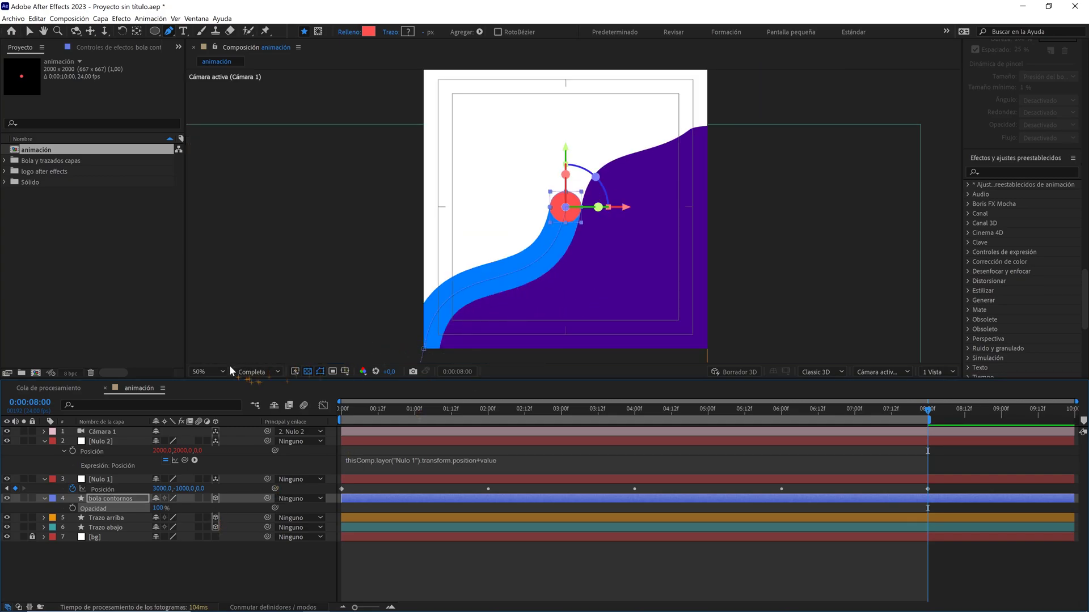
pyautogui.click(220, 372)
pyautogui.click(215, 383)
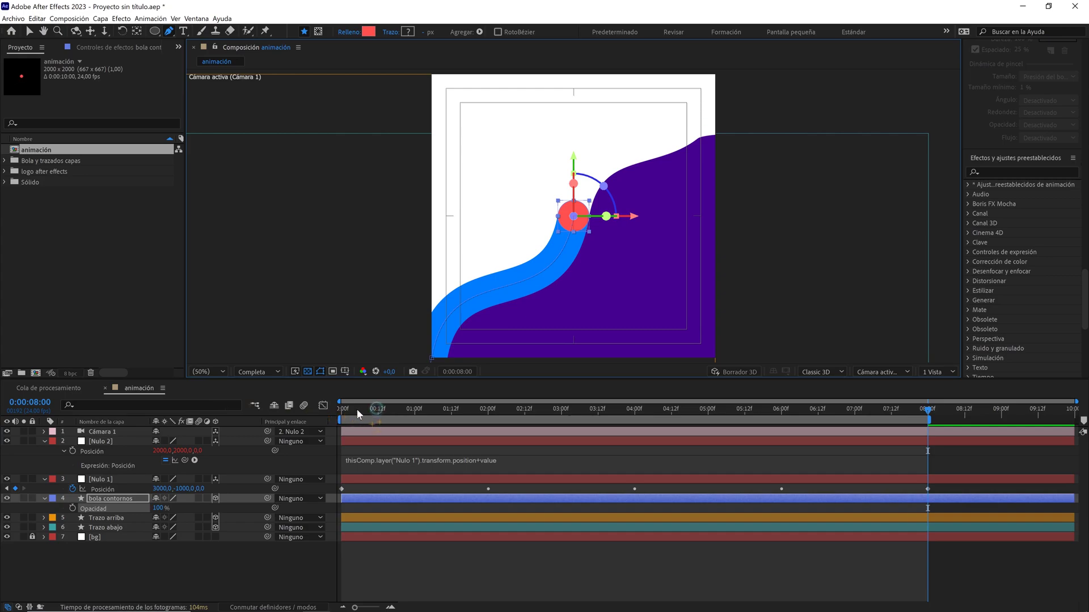
pyautogui.moveTo(356, 409); pyautogui.dragTo(318, 411)
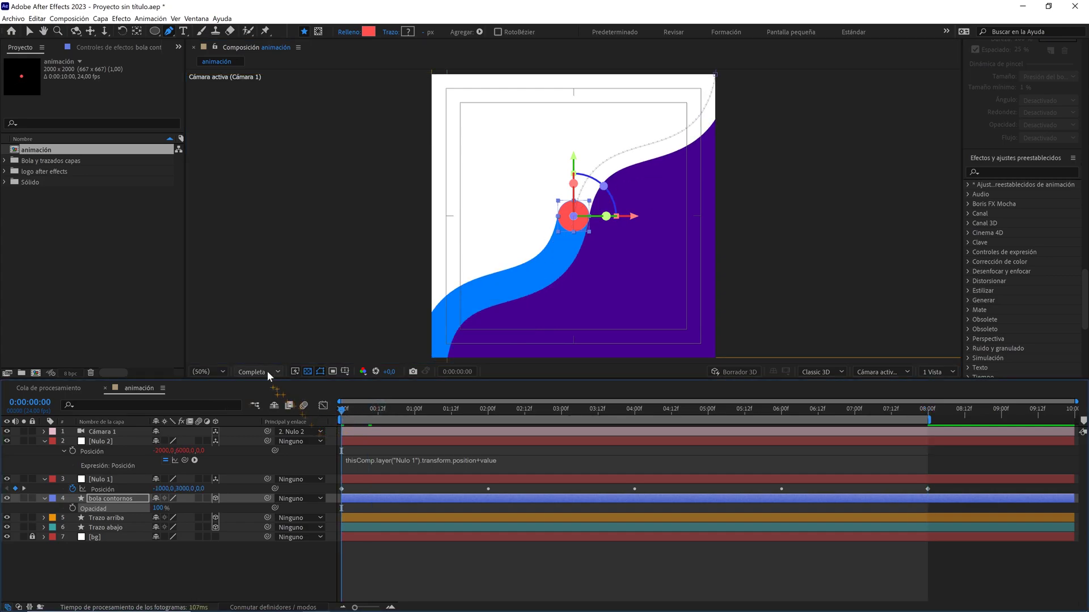
pyautogui.click(268, 372)
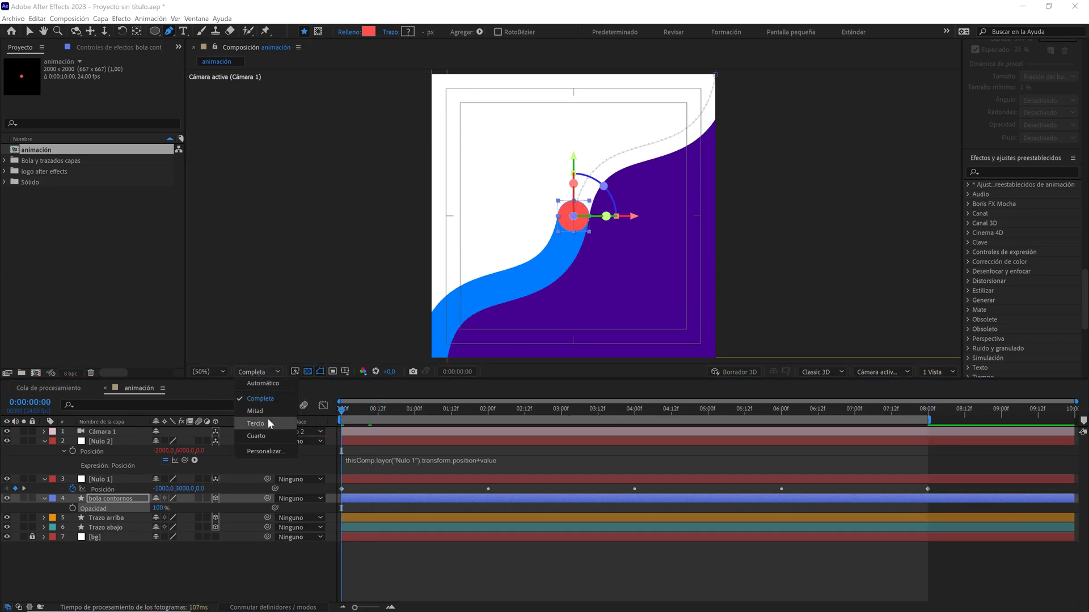
pyautogui.click(268, 423)
pyautogui.click(277, 568)
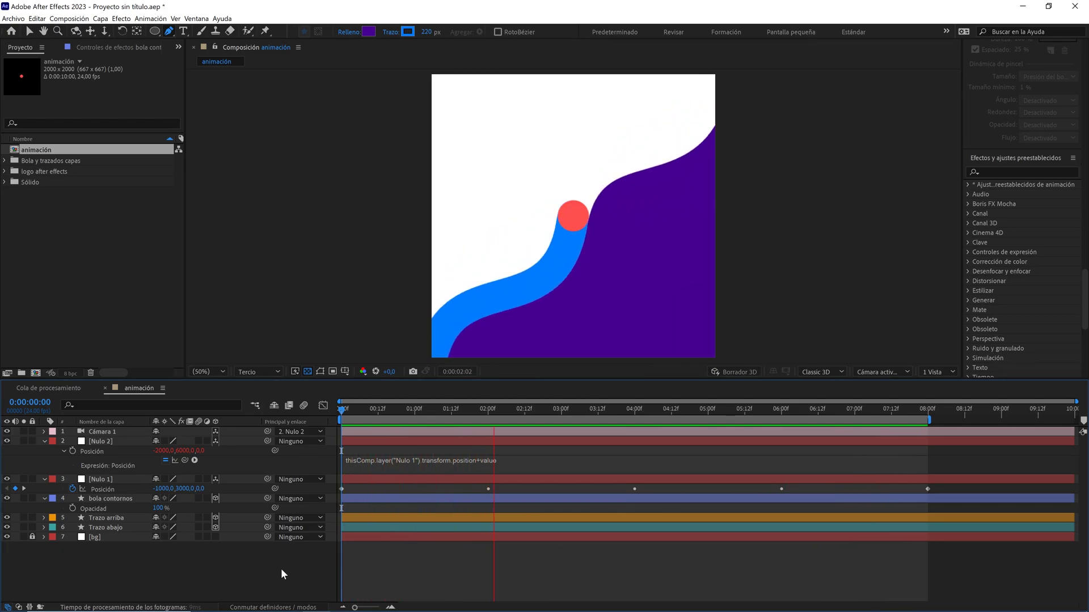
# Scrub through the animation and stop at 0:00:07:21
pyautogui.moveTo(668, 409)
pyautogui.mouseDown()
pyautogui.moveTo(936, 409)
pyautogui.moveTo(923, 410)
pyautogui.mouseUp()
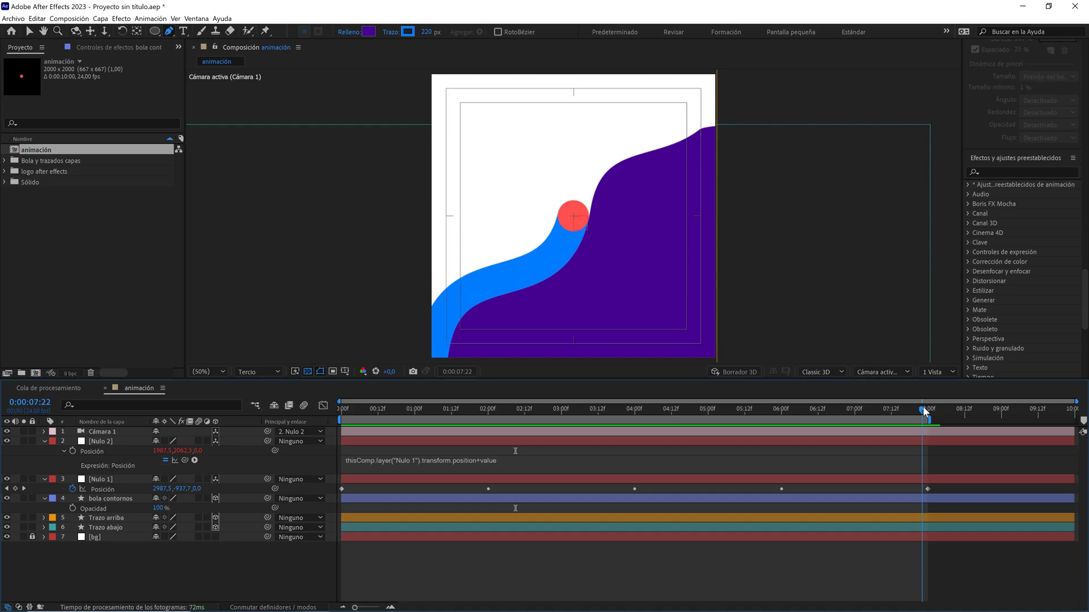
pyautogui.click(117, 529)
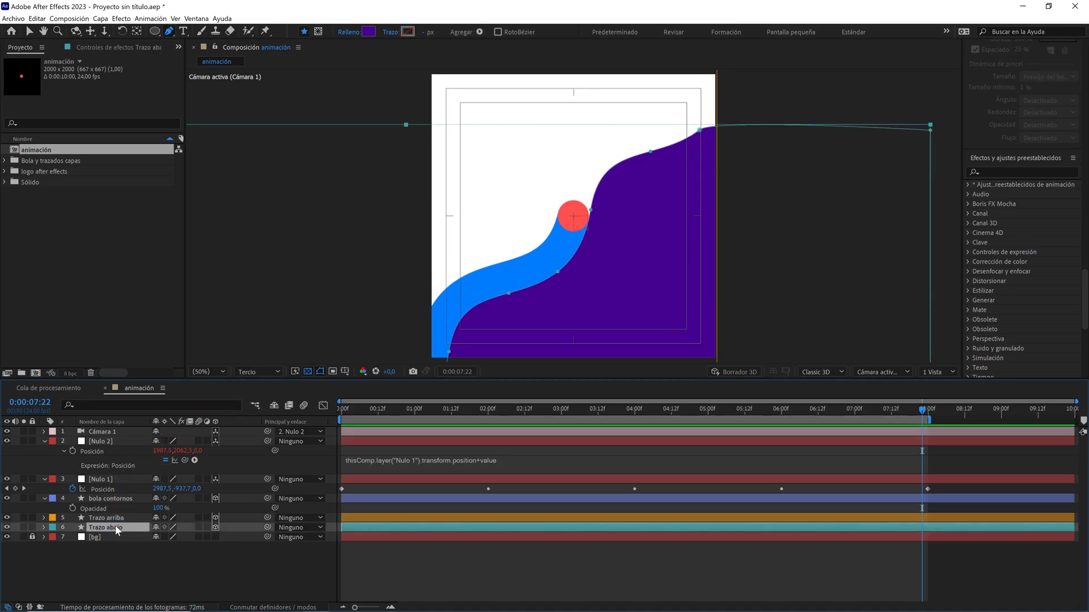
pyautogui.moveTo(922, 410); pyautogui.dragTo(919, 409)
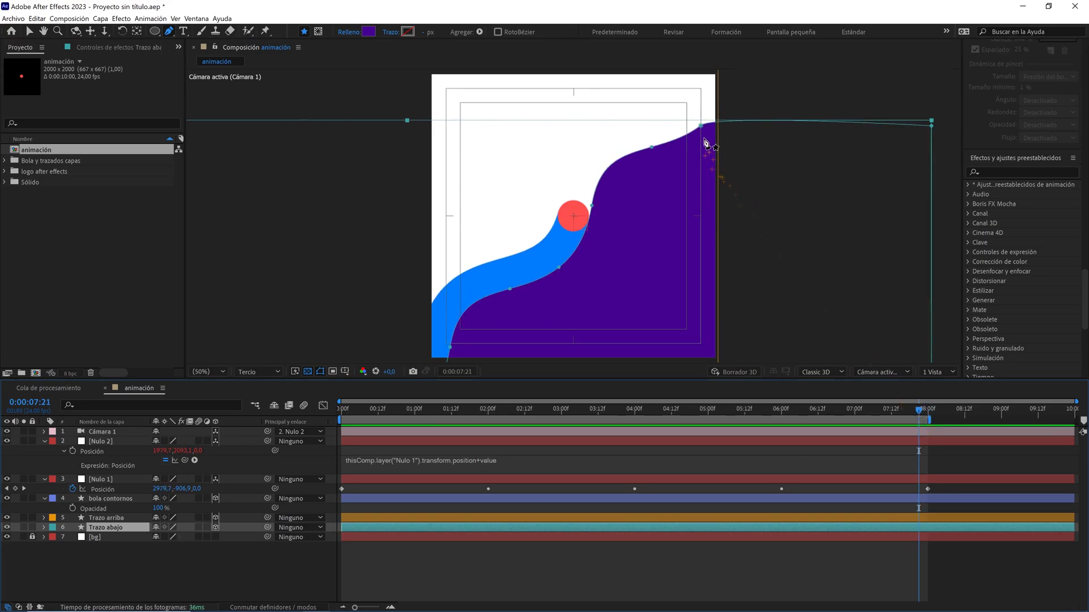
# Set the Cámara 1 zoom to 4000 px and collapse the camera layer
pyautogui.click(100, 431)
pyautogui.click(44, 432)
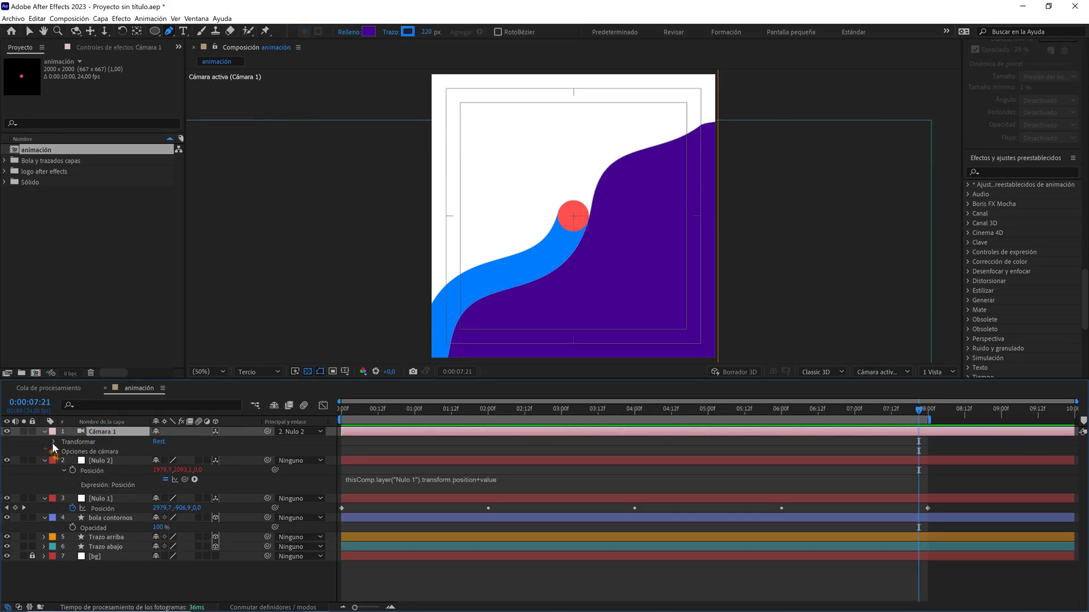
pyautogui.click(53, 451)
pyautogui.moveTo(153, 460); pyautogui.dragTo(234, 456)
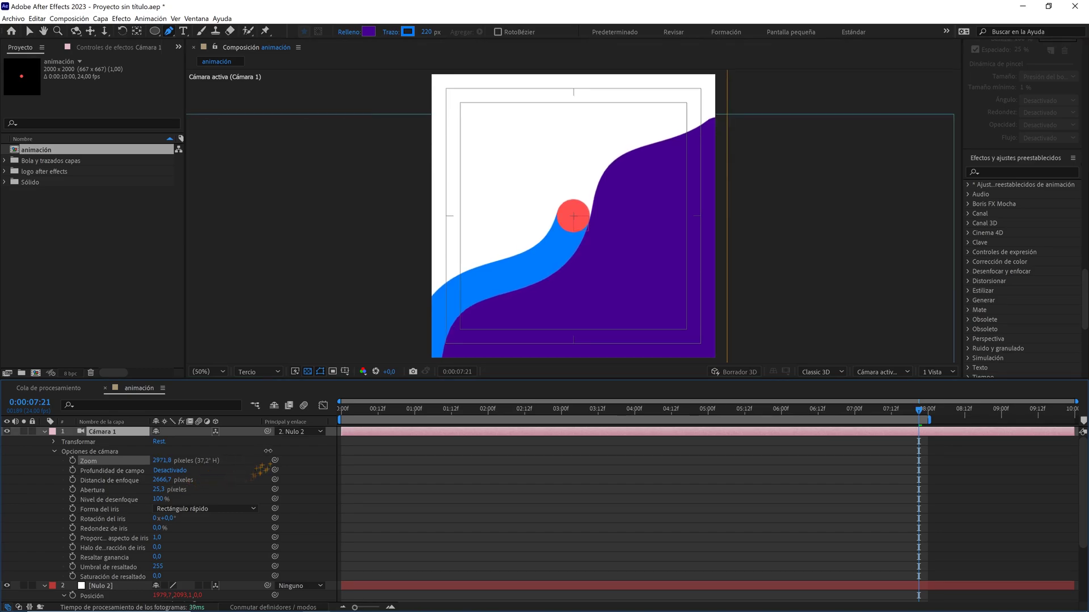
pyautogui.moveTo(235, 456); pyautogui.dragTo(315, 465)
pyautogui.rightClick(315, 447)
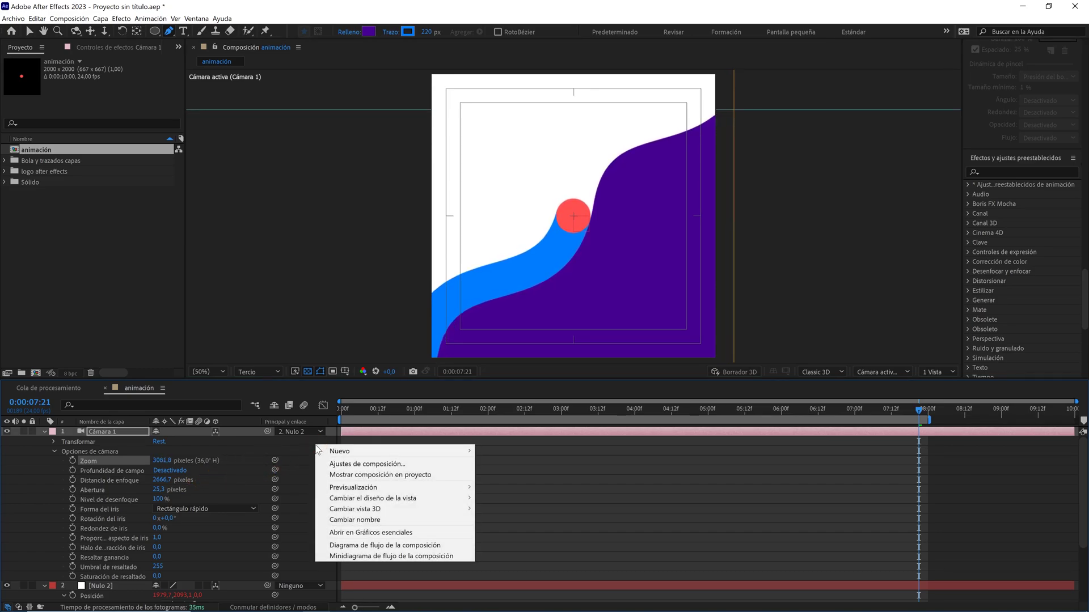
pyautogui.click(160, 460)
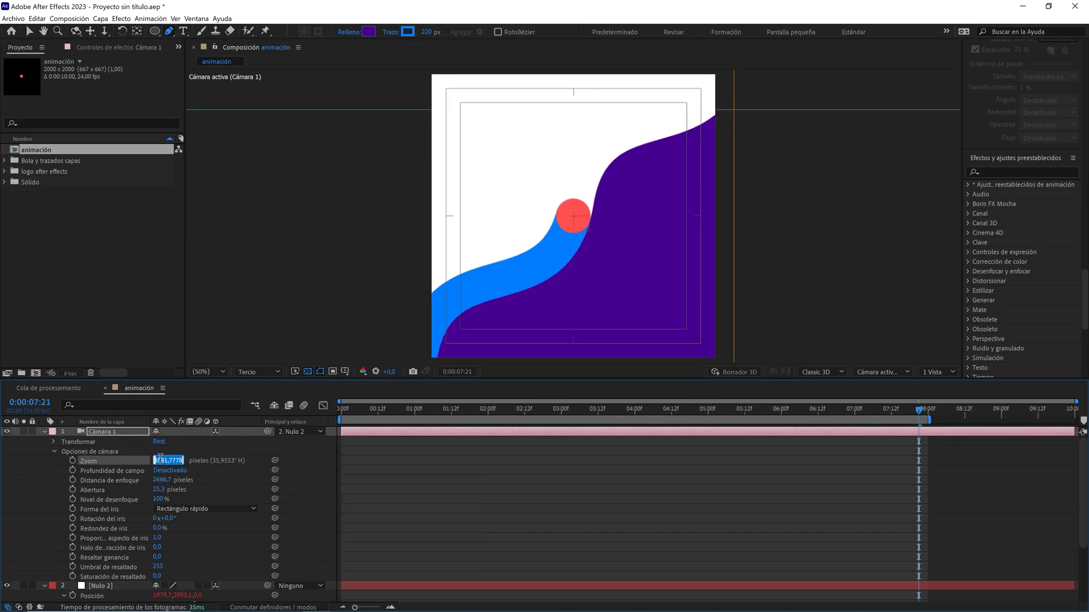
pyautogui.write('4000')
pyautogui.press('Return')
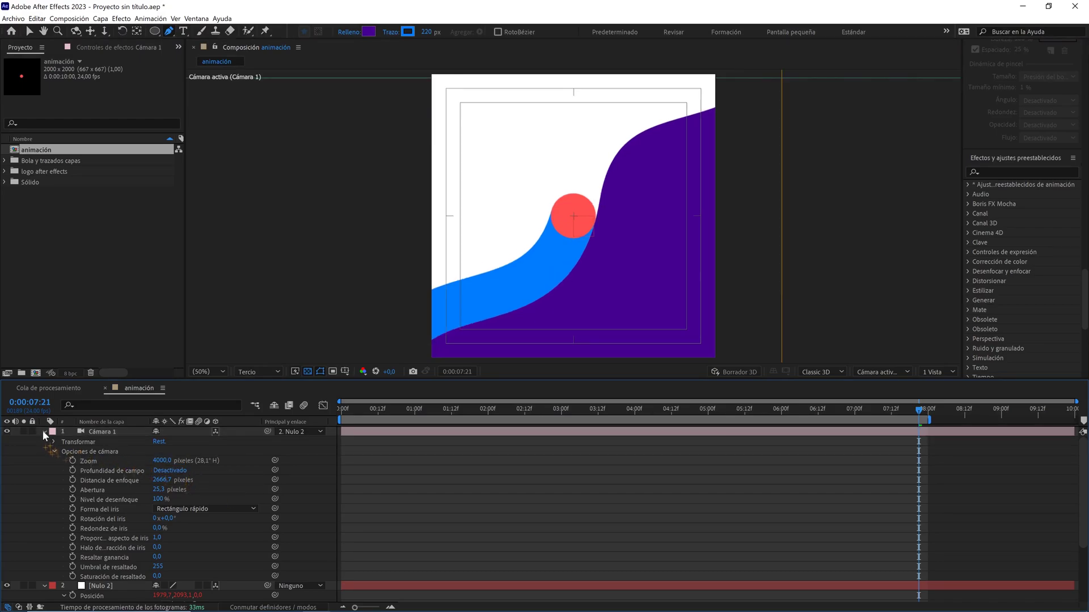
pyautogui.click(44, 432)
# Preview the animation from the start, switch to Completa resolution, and expand the logo folder
pyautogui.press('Home')
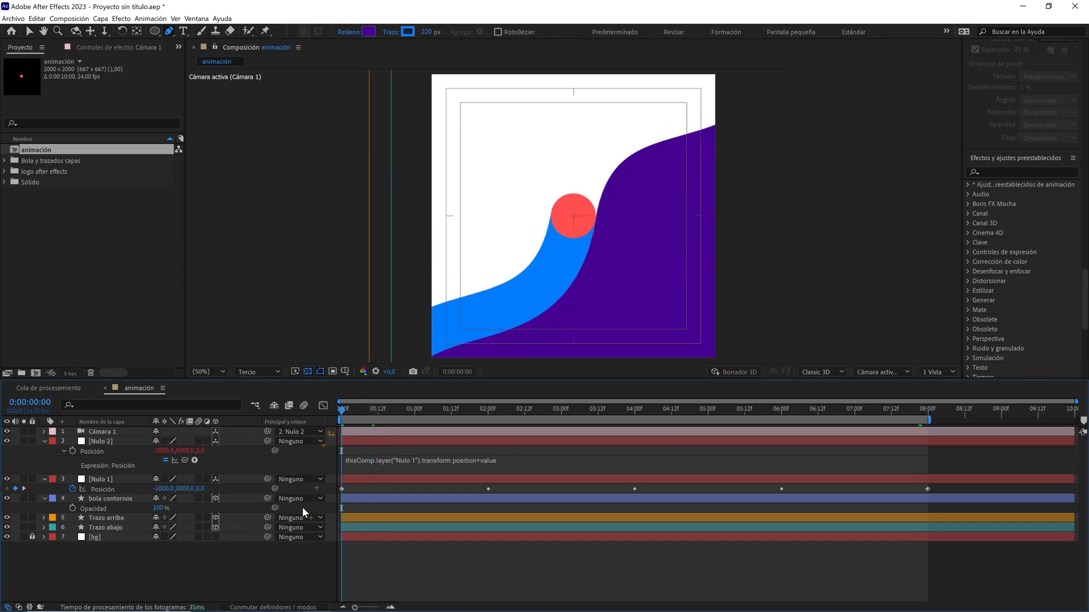
pyautogui.press('space')
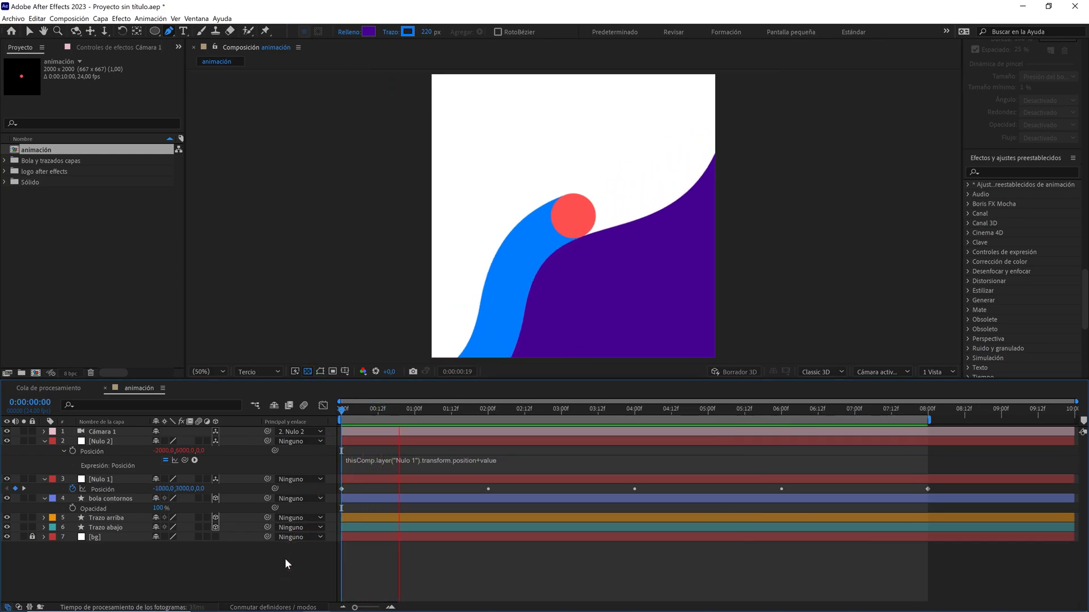
pyautogui.press('space')
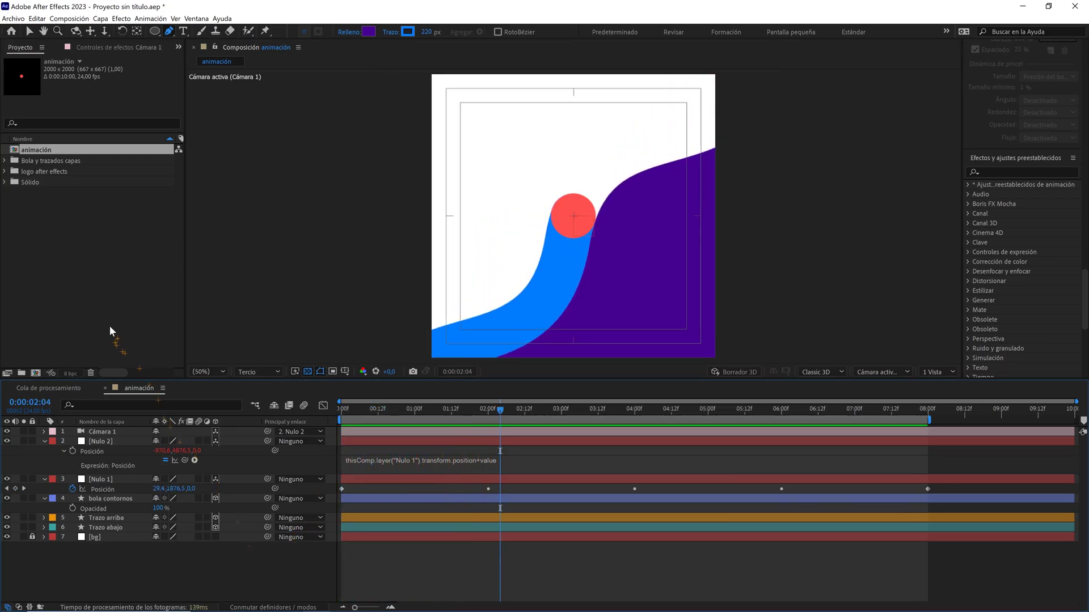
pyautogui.click(110, 326)
pyautogui.click(257, 372)
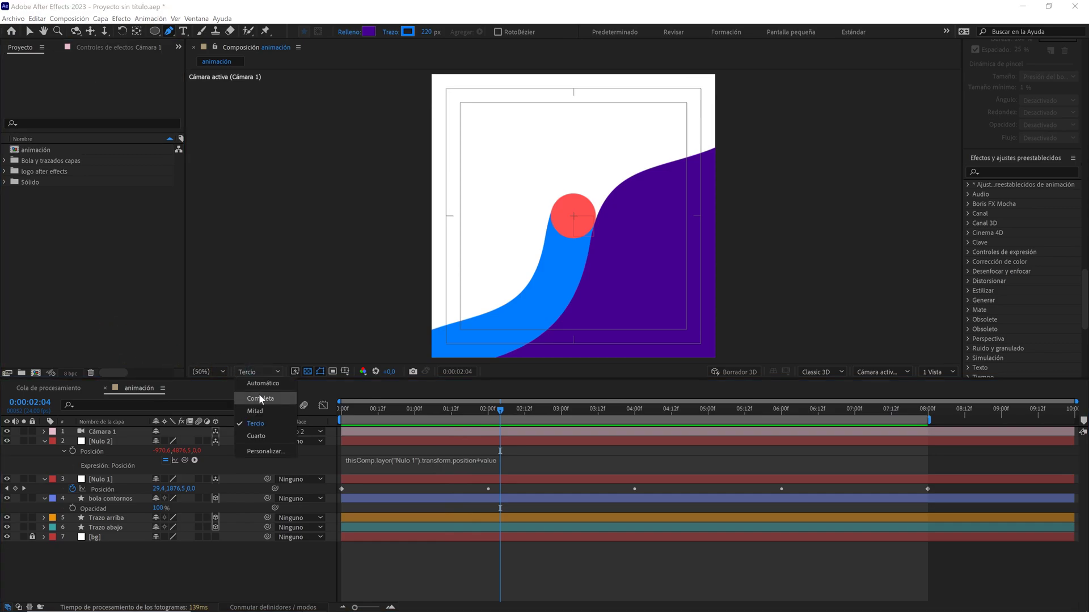
pyautogui.click(259, 394)
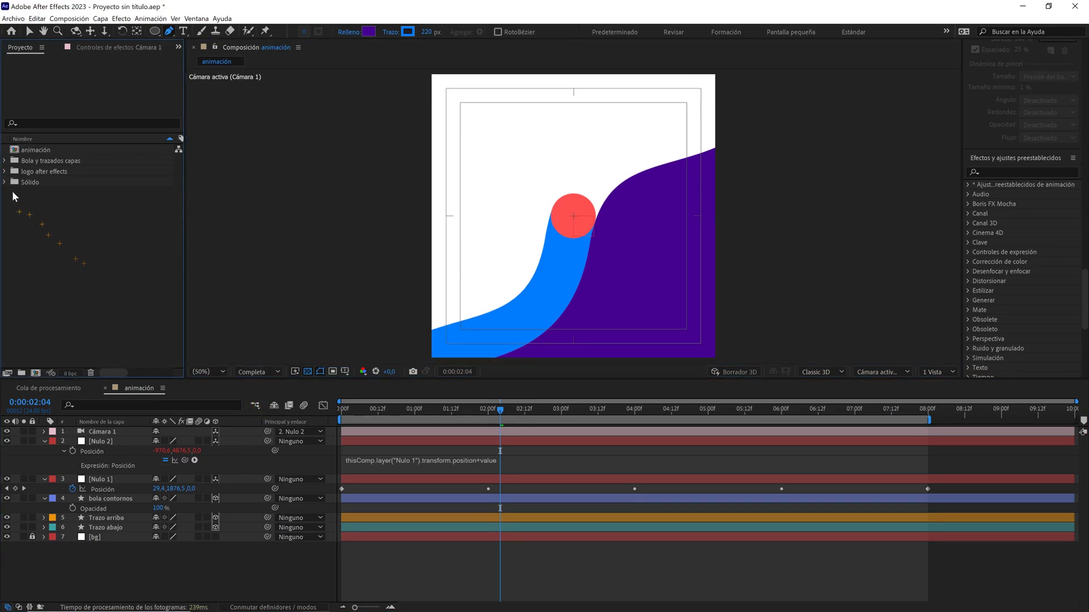
pyautogui.click(5, 171)
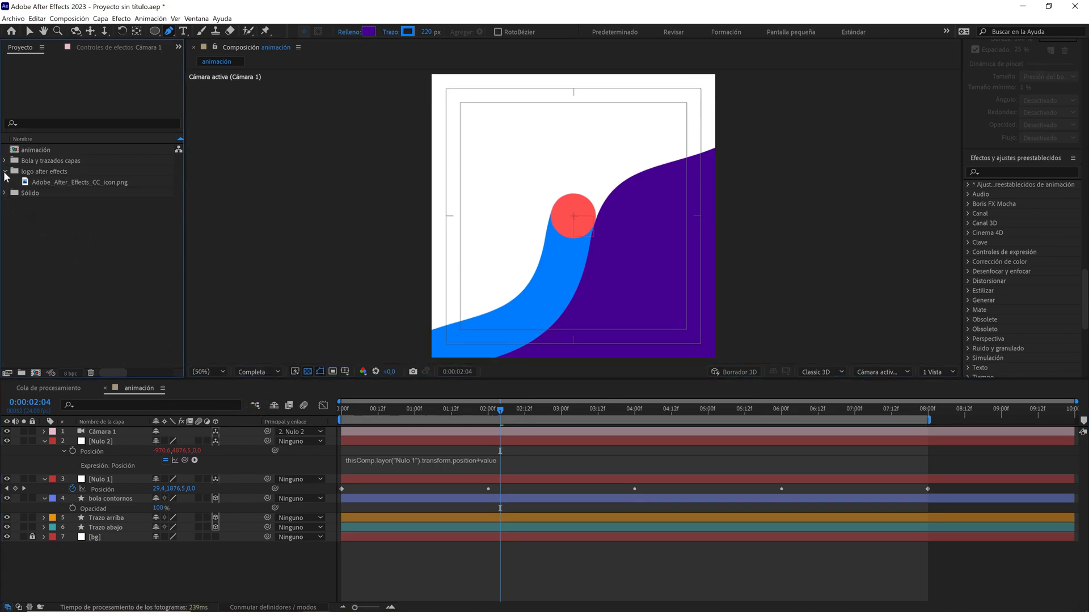
# Create and open a new composition named 'logo' sized 500 × 500 px
pyautogui.click(69, 19)
pyautogui.click(77, 32)
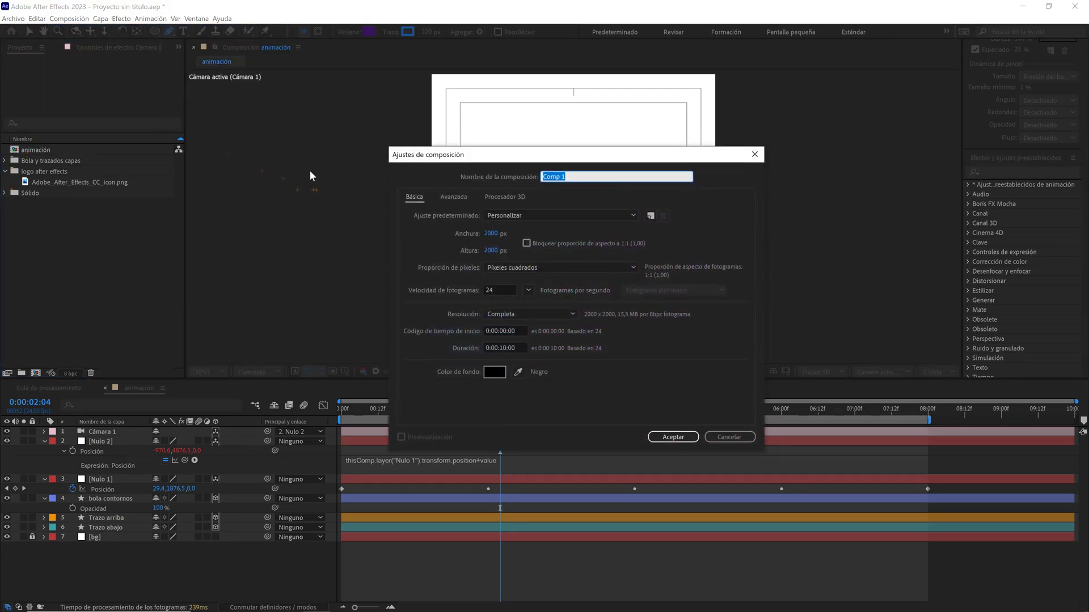
pyautogui.write('logo')
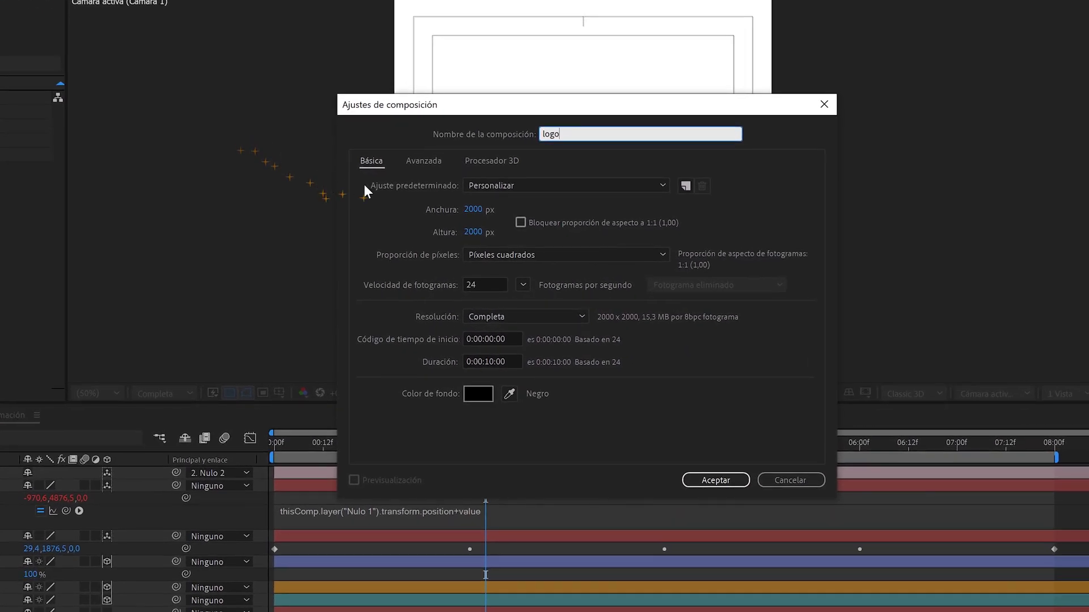
pyautogui.click(474, 210)
pyautogui.write('500')
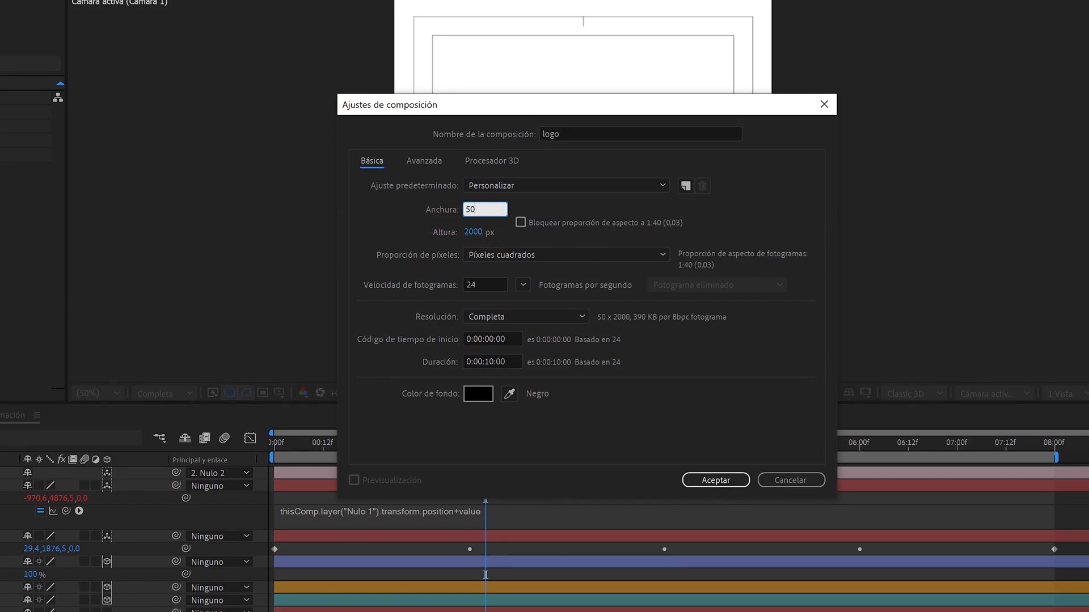
pyautogui.click(480, 231)
pyautogui.write('500')
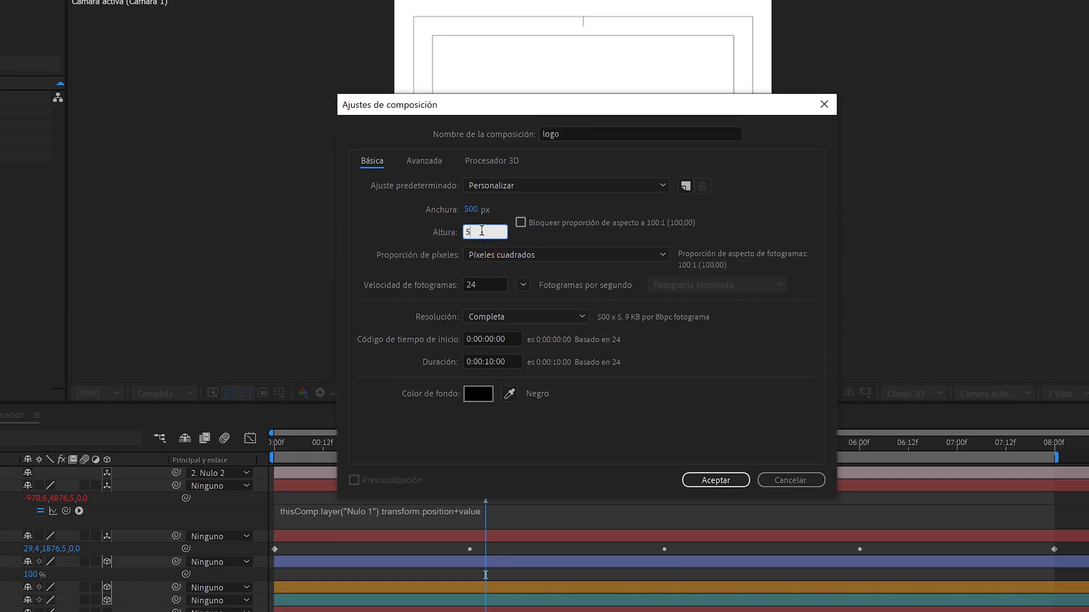
pyautogui.click(707, 475)
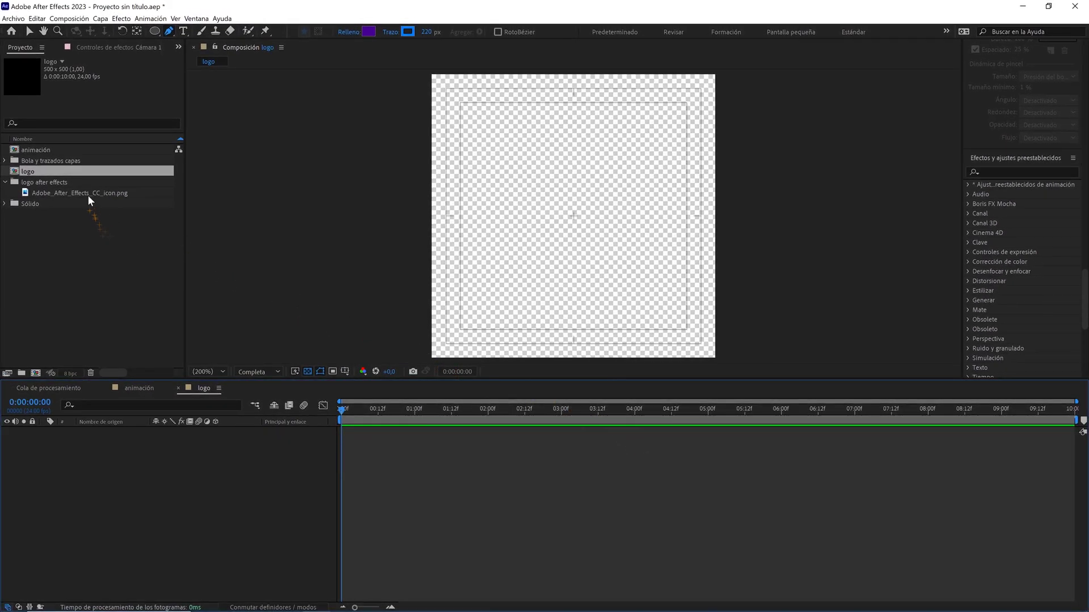
# Add the Ae icon PNG to the logo comp and scale it to 48%
pyautogui.moveTo(88, 195); pyautogui.dragTo(125, 478)
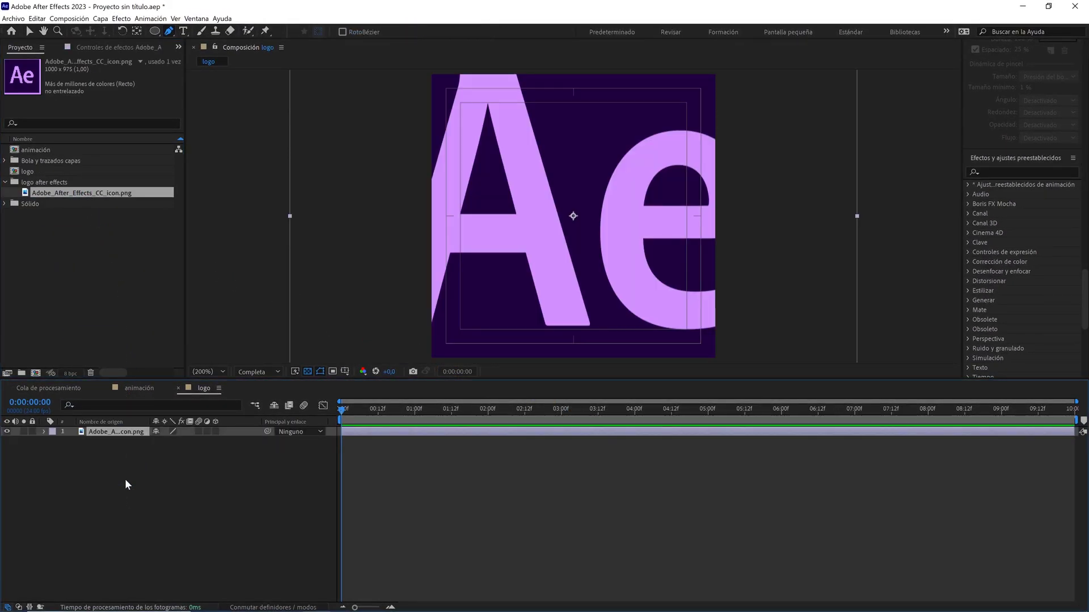
pyautogui.press('s')
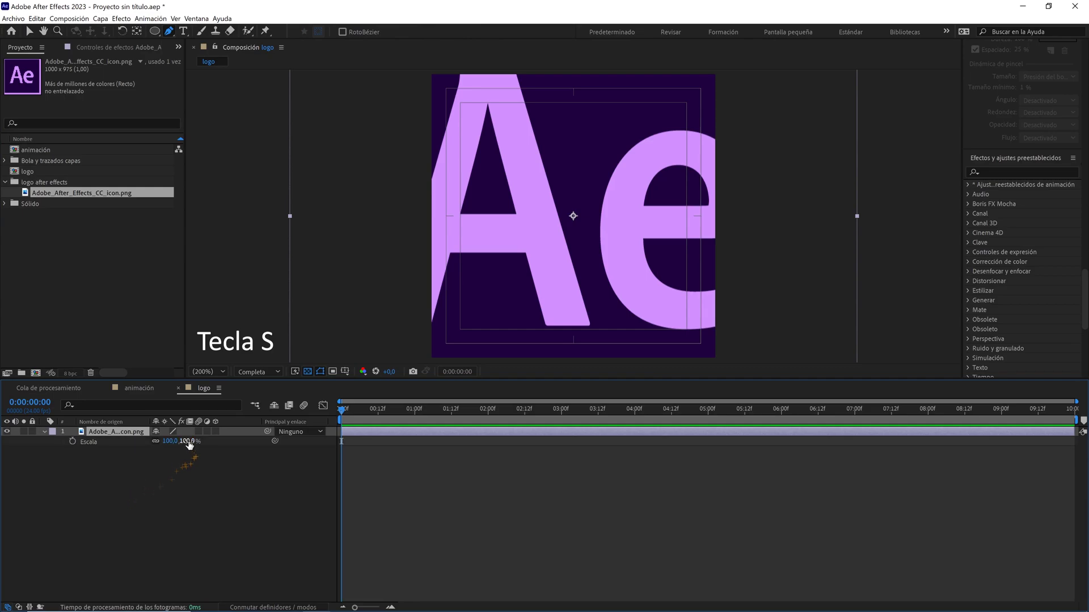
pyautogui.moveTo(190, 445); pyautogui.dragTo(157, 442)
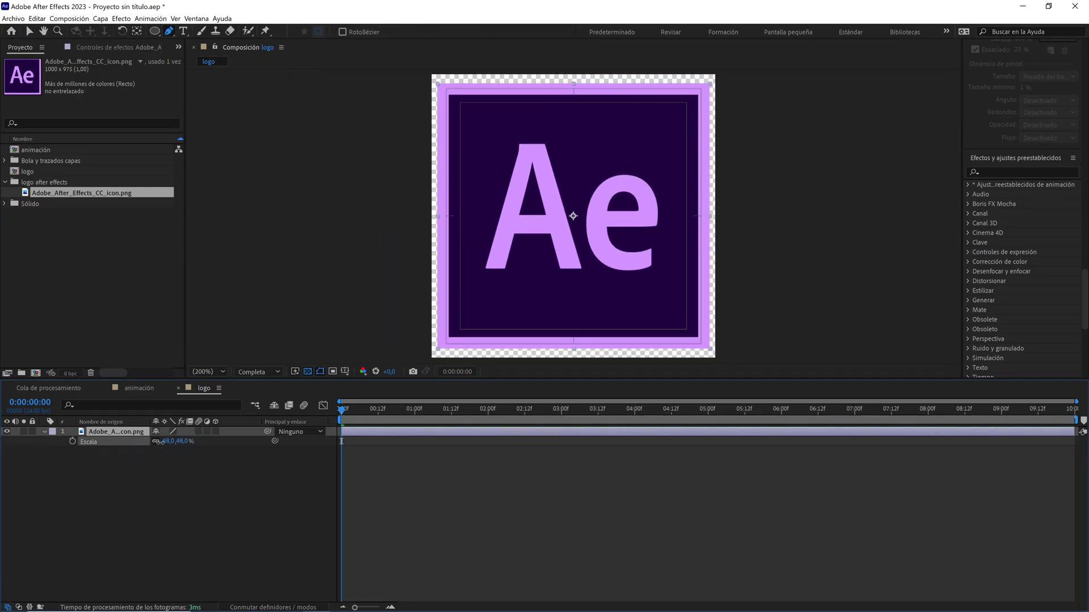
pyautogui.click(127, 433)
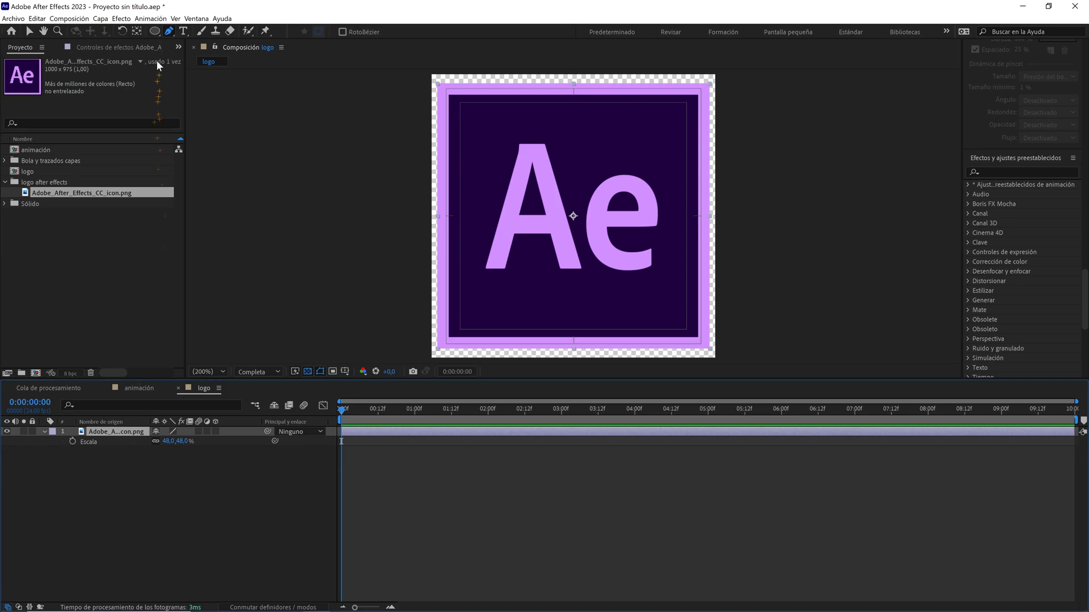
# Crop the icon with an ellipse mask and shrink the circle around its centre
pyautogui.click(157, 30)
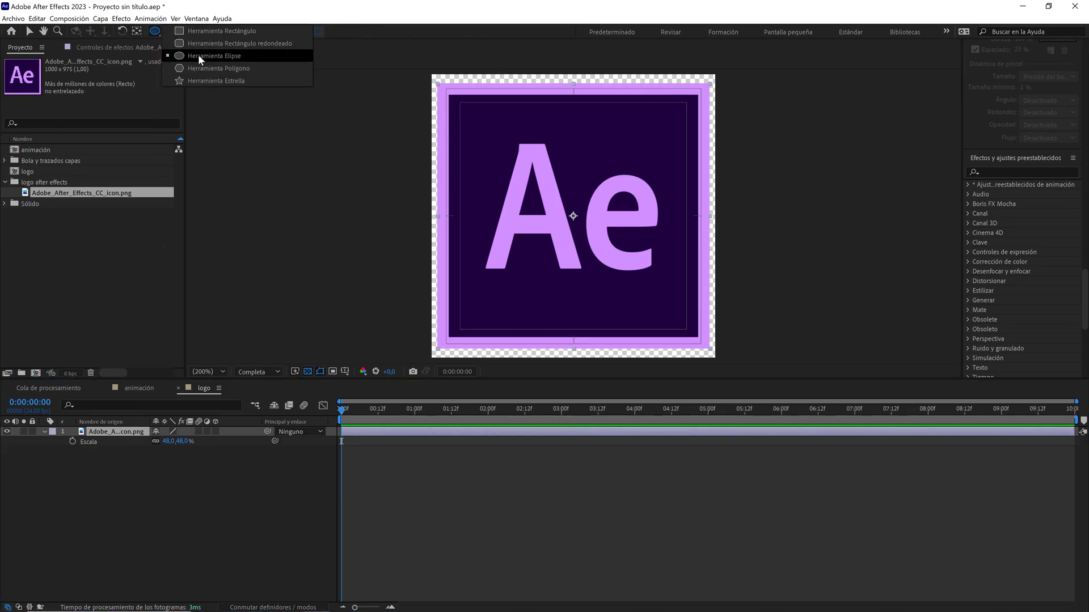
pyautogui.click(199, 55)
pyautogui.doubleClick(156, 32)
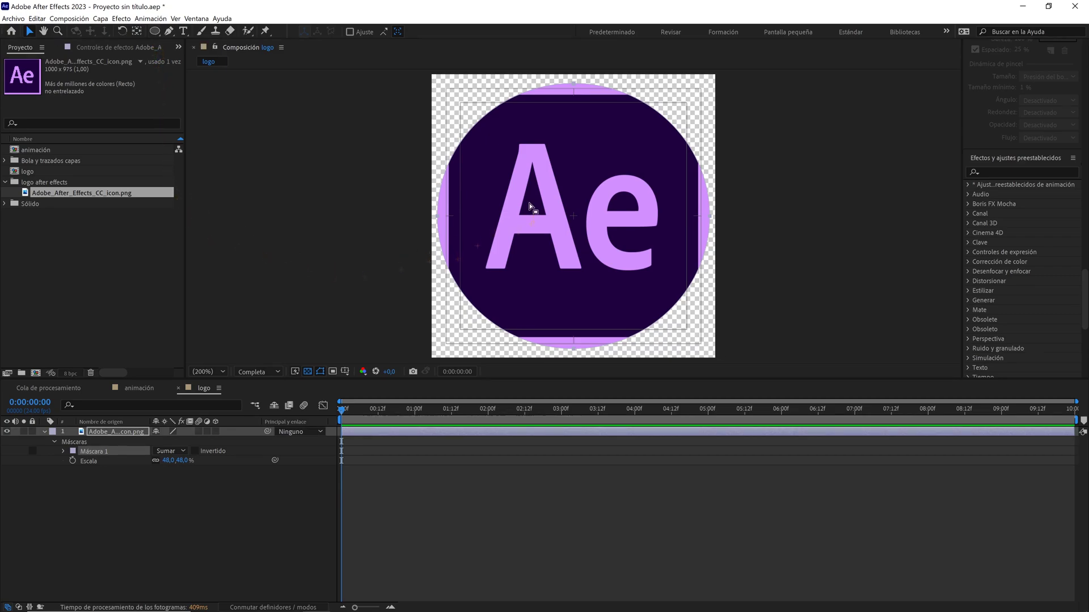
pyautogui.click(307, 372)
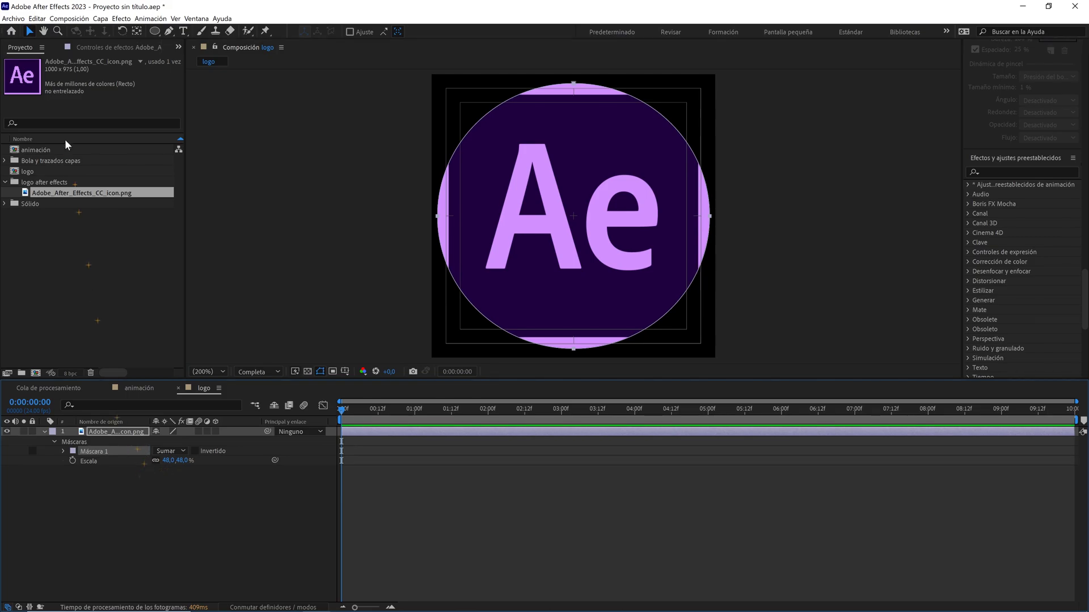
pyautogui.doubleClick(572, 84)
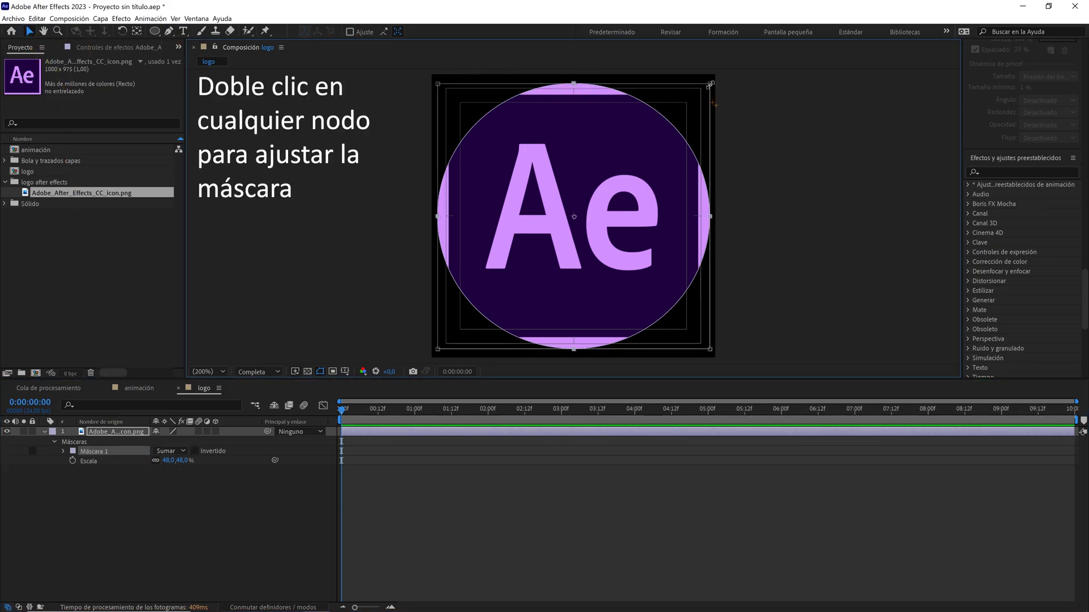
pyautogui.moveTo(711, 85); pyautogui.dragTo(686, 103)
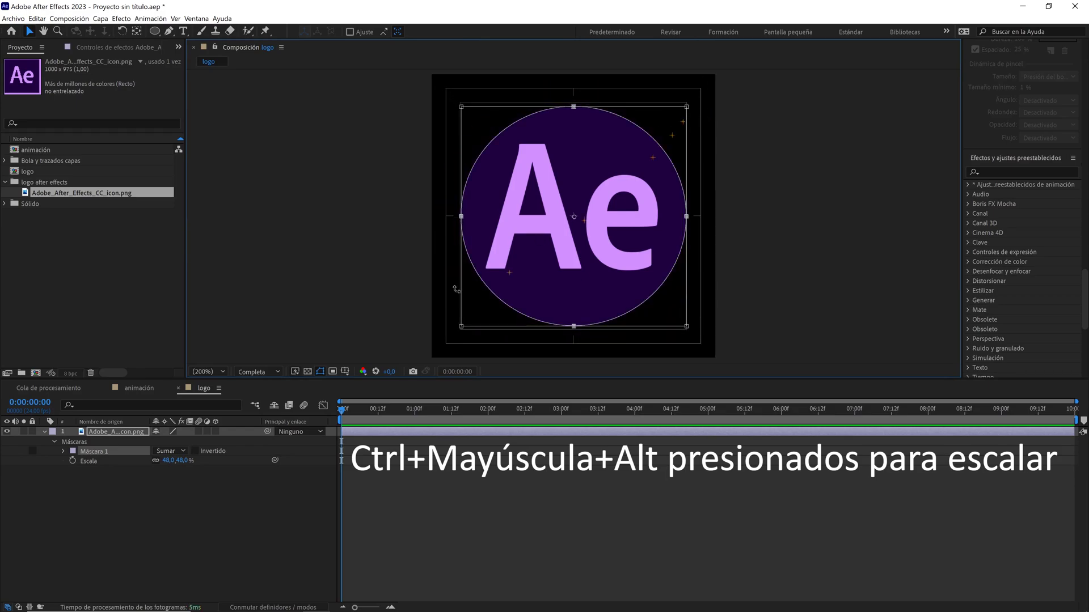
# Create a solid in the logo's sampled dark violet and place it below the Ae icon
pyautogui.rightClick(158, 509)
pyautogui.moveTo(255, 406)
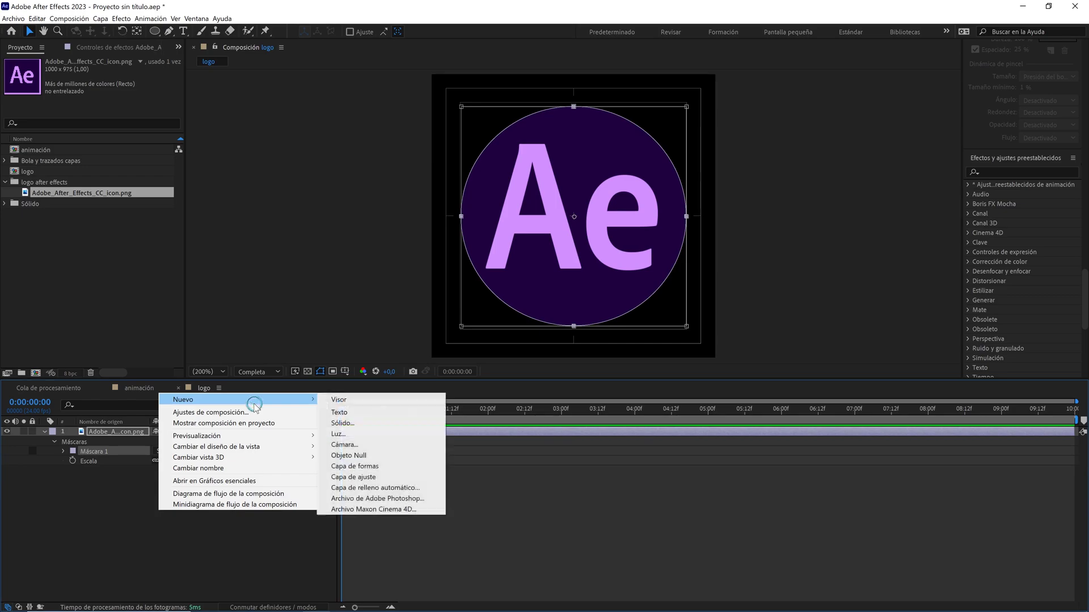
pyautogui.click(343, 423)
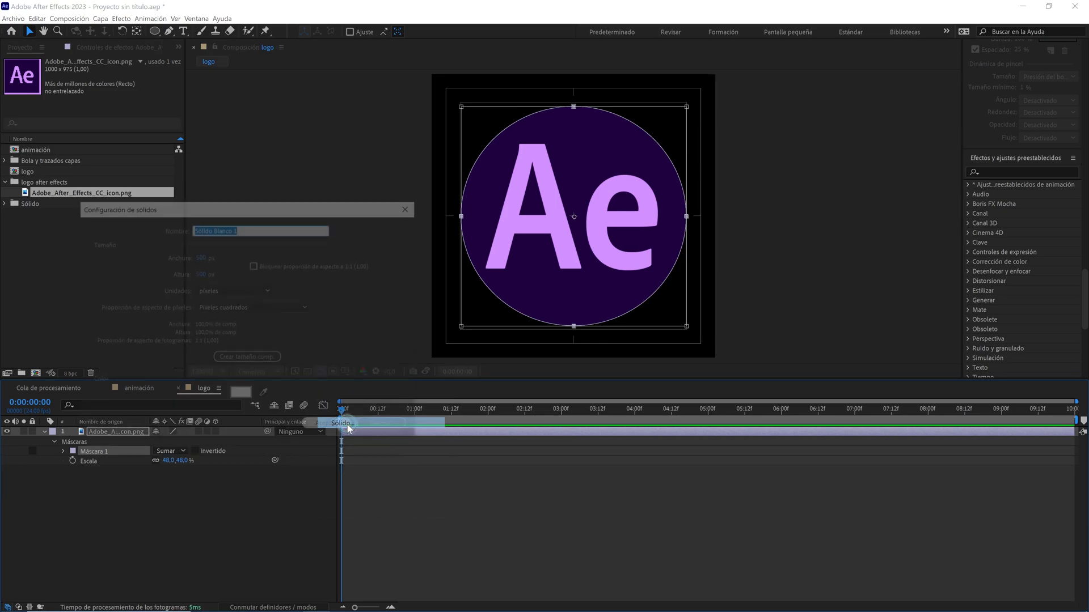
pyautogui.click(264, 394)
pyautogui.click(600, 234)
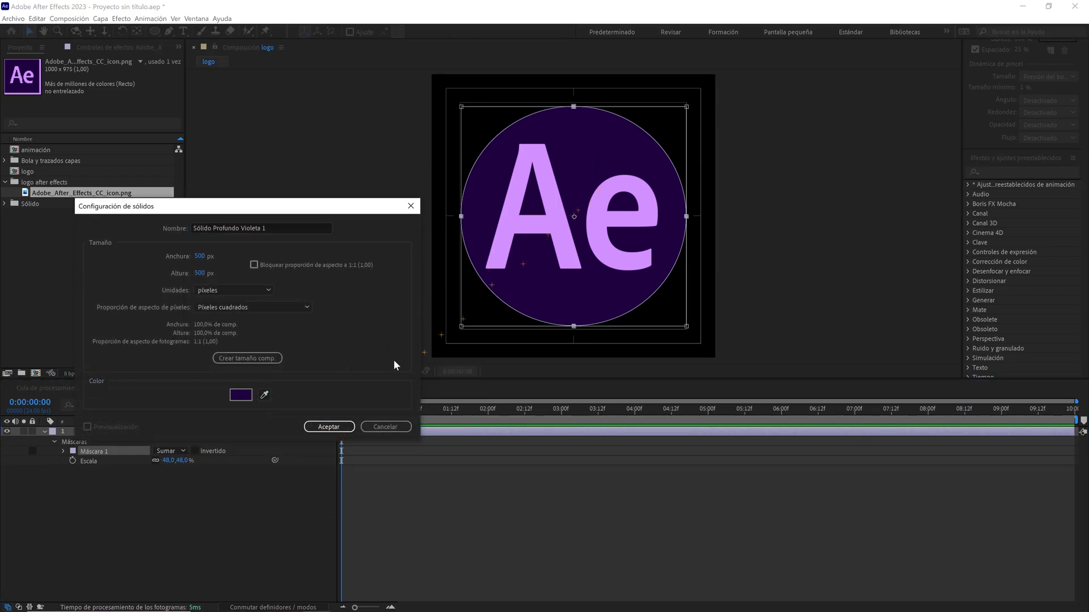
pyautogui.click(329, 427)
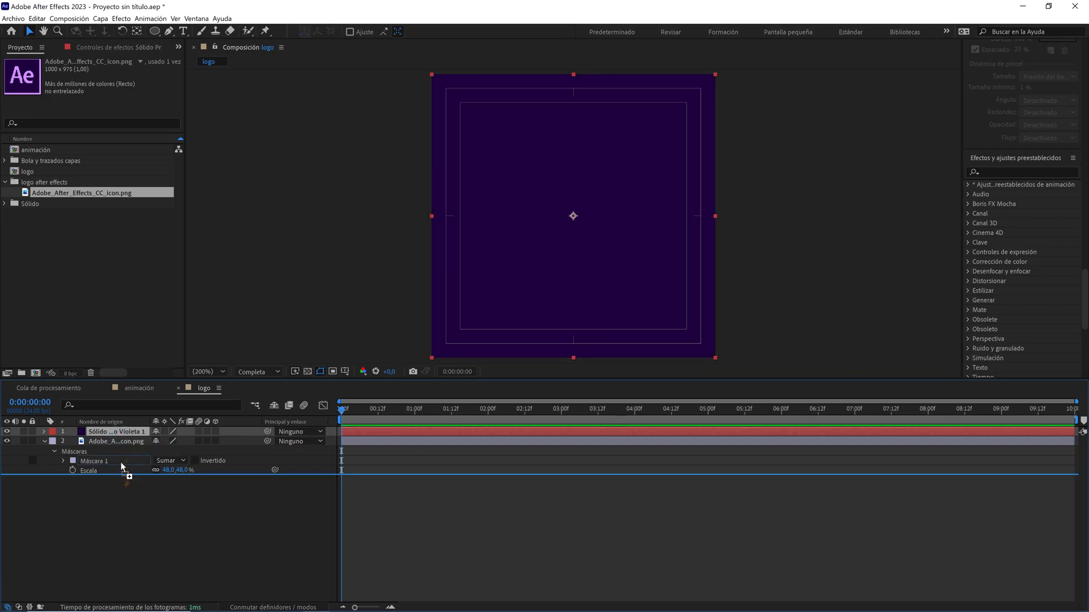
pyautogui.moveTo(120, 462); pyautogui.dragTo(120, 463)
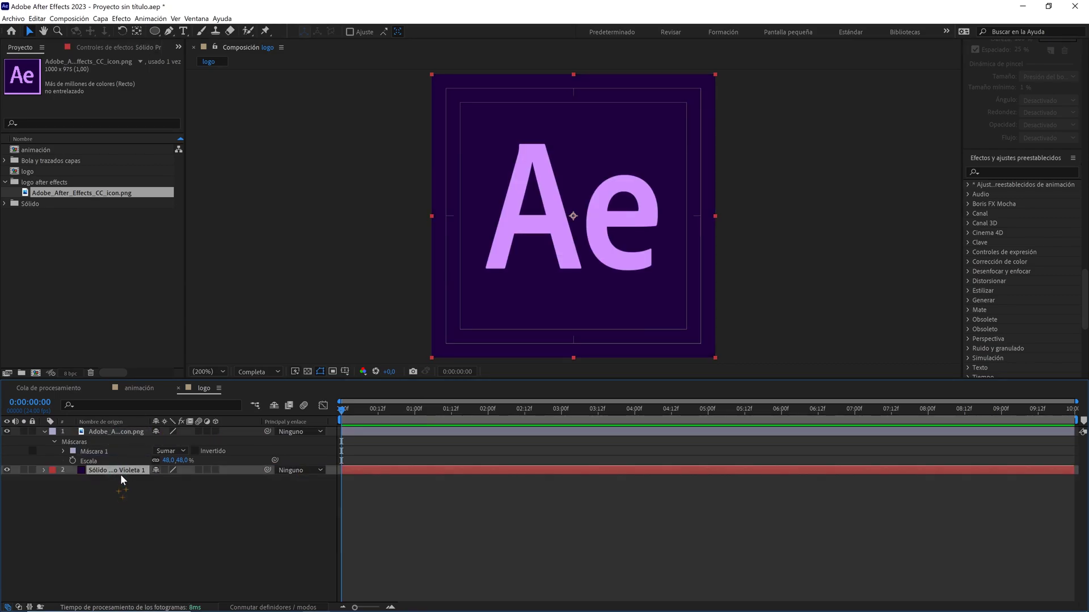
# Mask the violet solid into a circle and shrink it around its centre
pyautogui.doubleClick(156, 33)
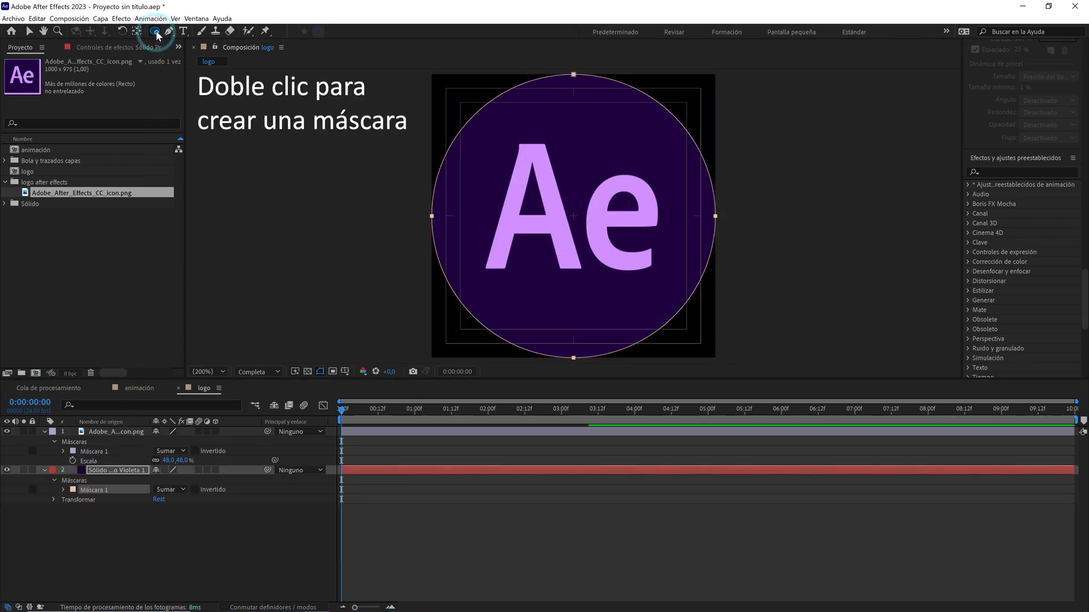
pyautogui.press('v')
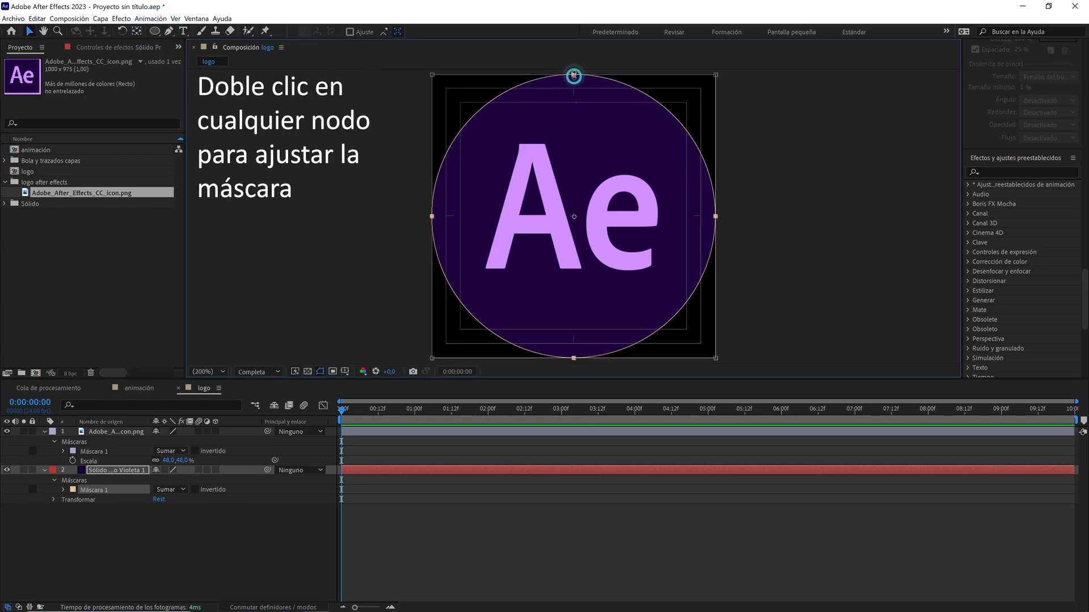
pyautogui.doubleClick(574, 76)
pyautogui.moveTo(716, 75); pyautogui.dragTo(703, 81)
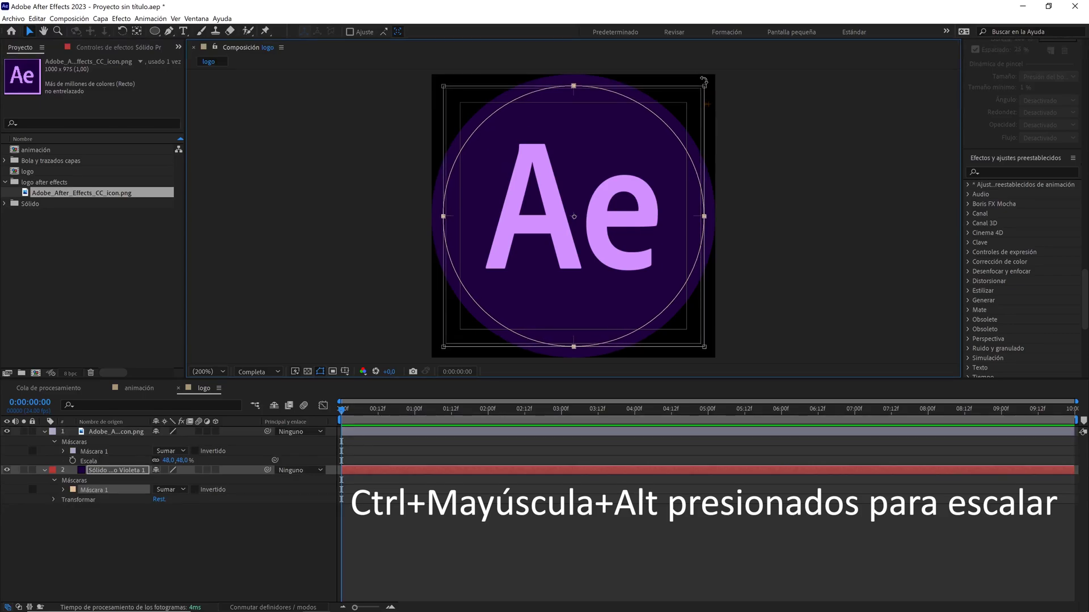
# Create a solid sampled from the letter A's light purple, move it to the bottom, and mask it into a circle
pyautogui.rightClick(90, 529)
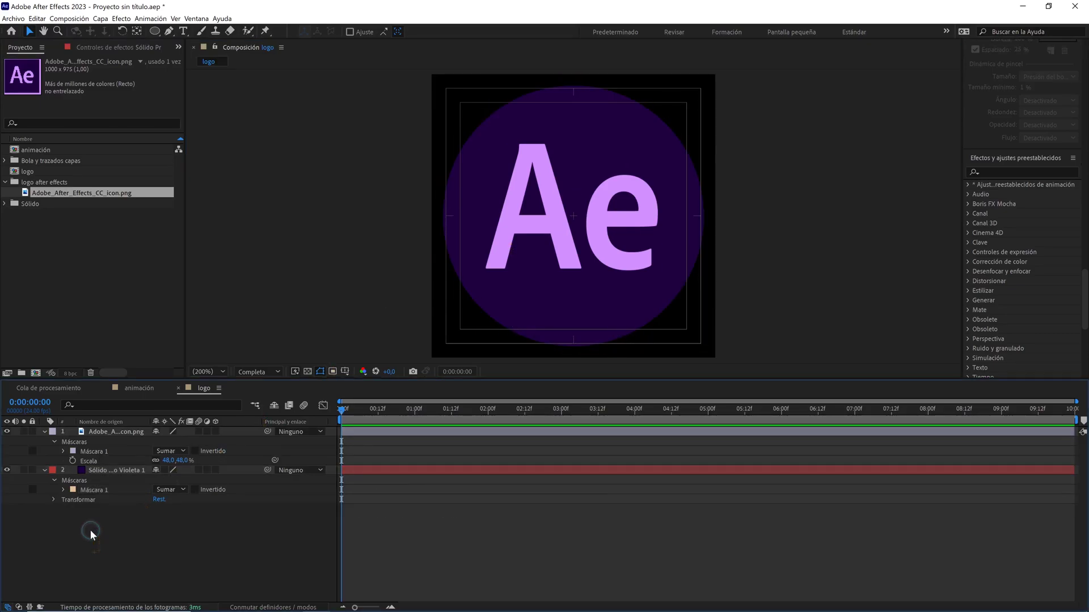
pyautogui.moveTo(196, 418)
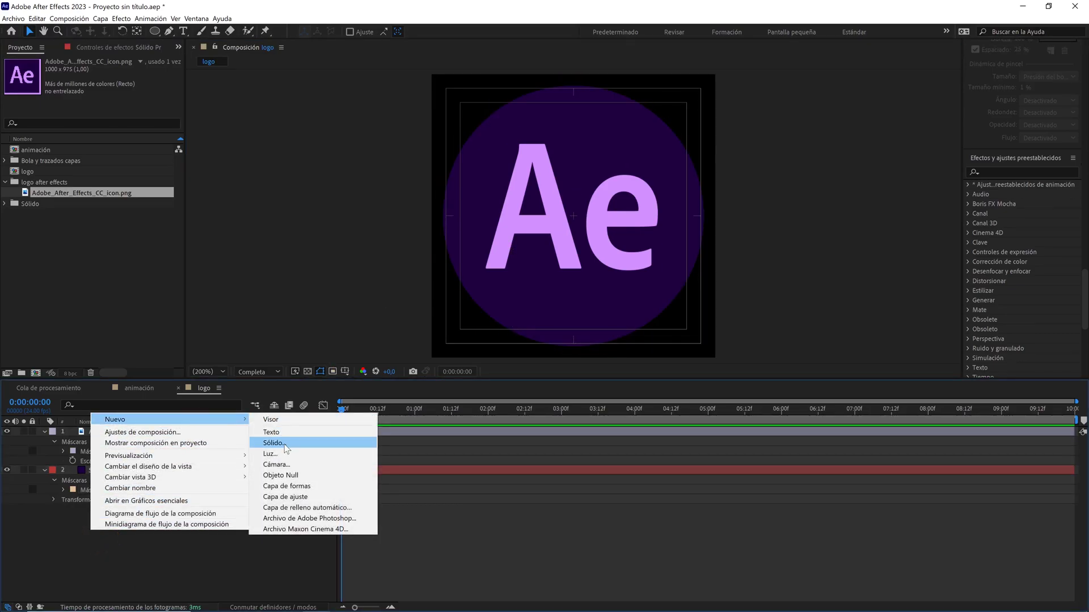
pyautogui.click(285, 444)
pyautogui.click(264, 395)
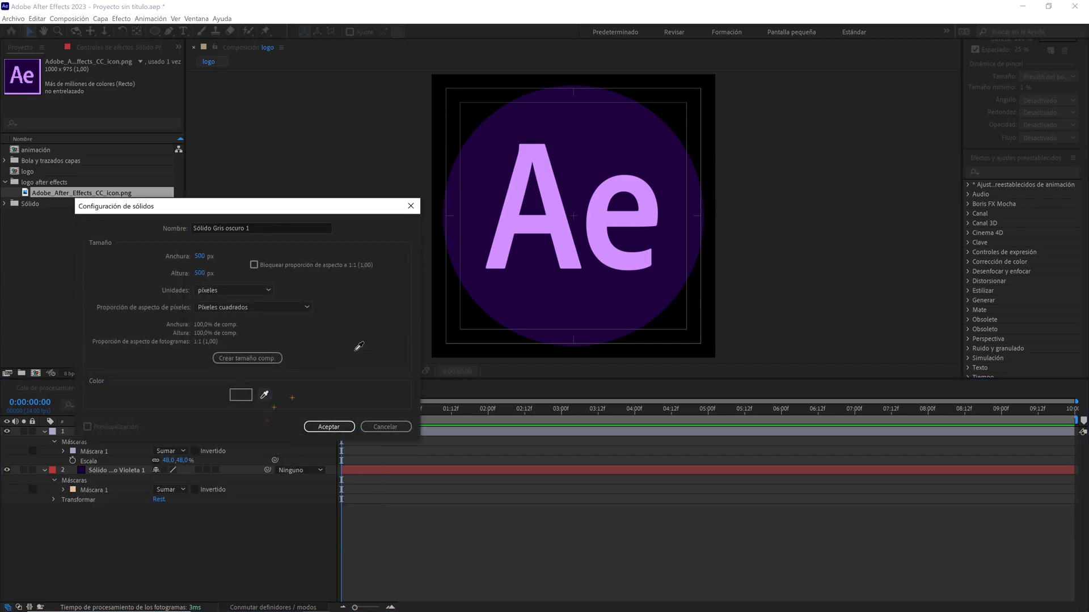
pyautogui.click(559, 222)
pyautogui.click(328, 428)
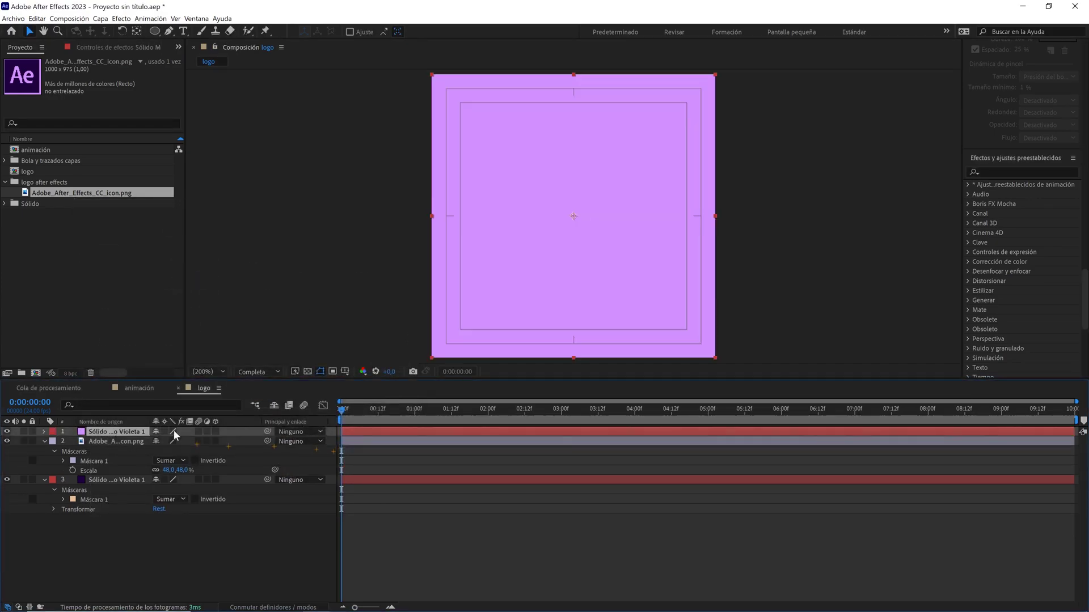
pyautogui.moveTo(126, 504); pyautogui.dragTo(128, 506)
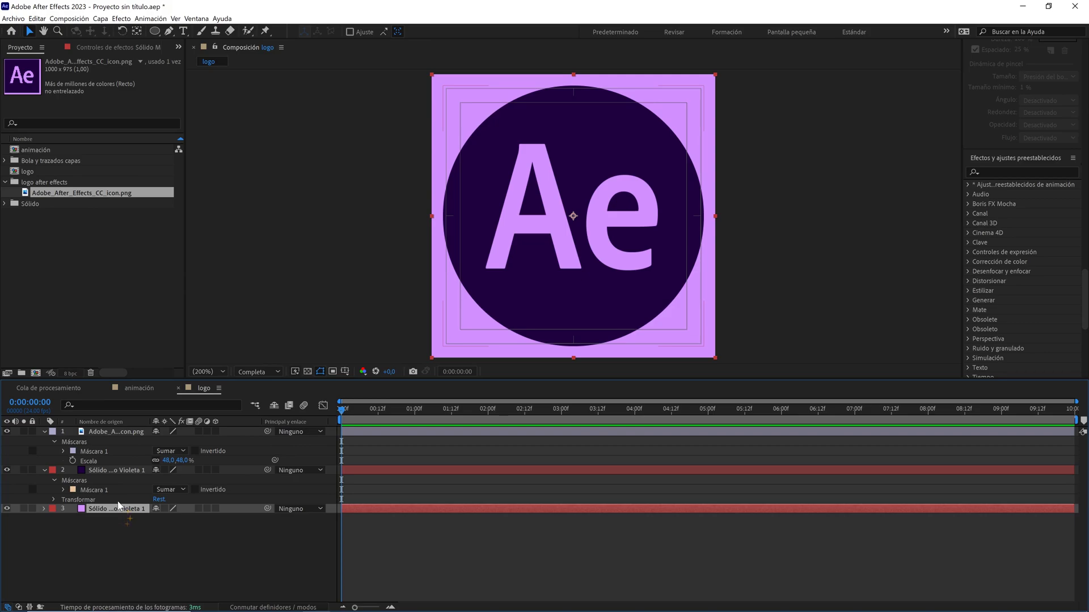
pyautogui.doubleClick(157, 31)
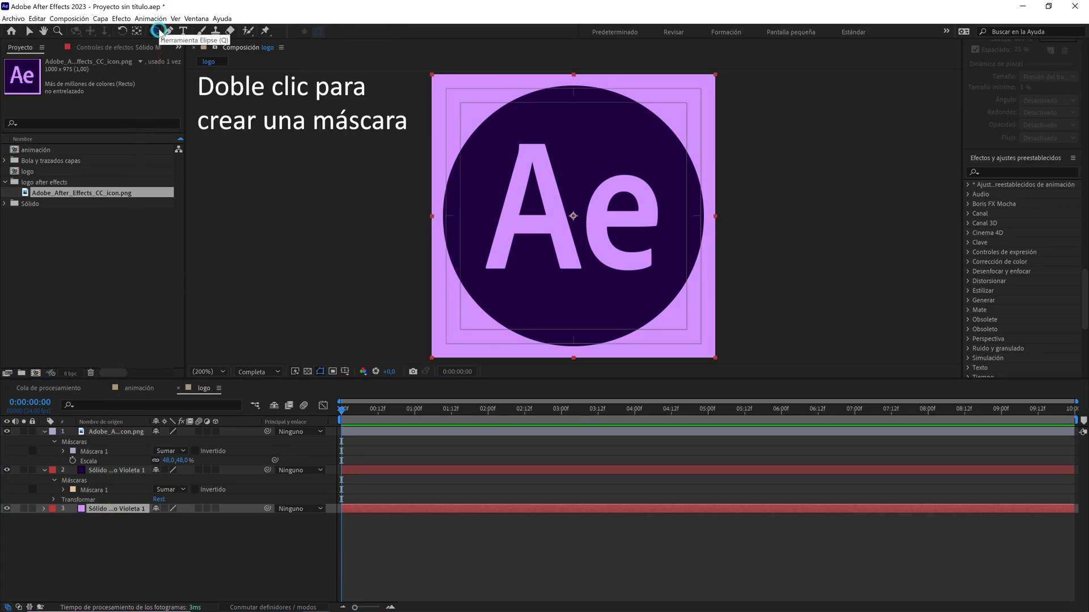
pyautogui.click(242, 565)
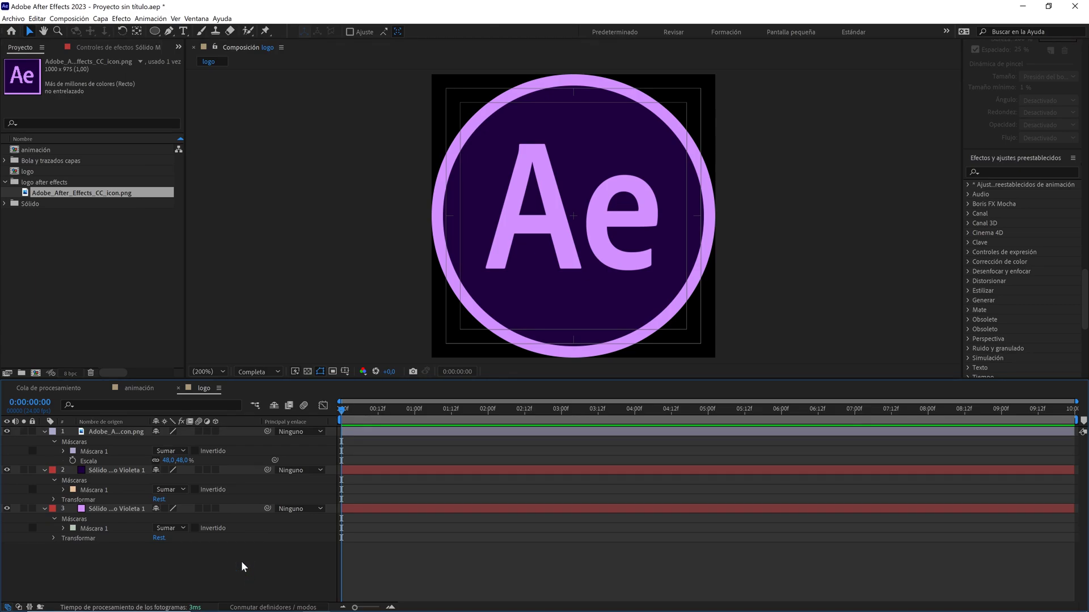
# Add the logo comp as a 3D layer in the animación composition
pyautogui.click(143, 389)
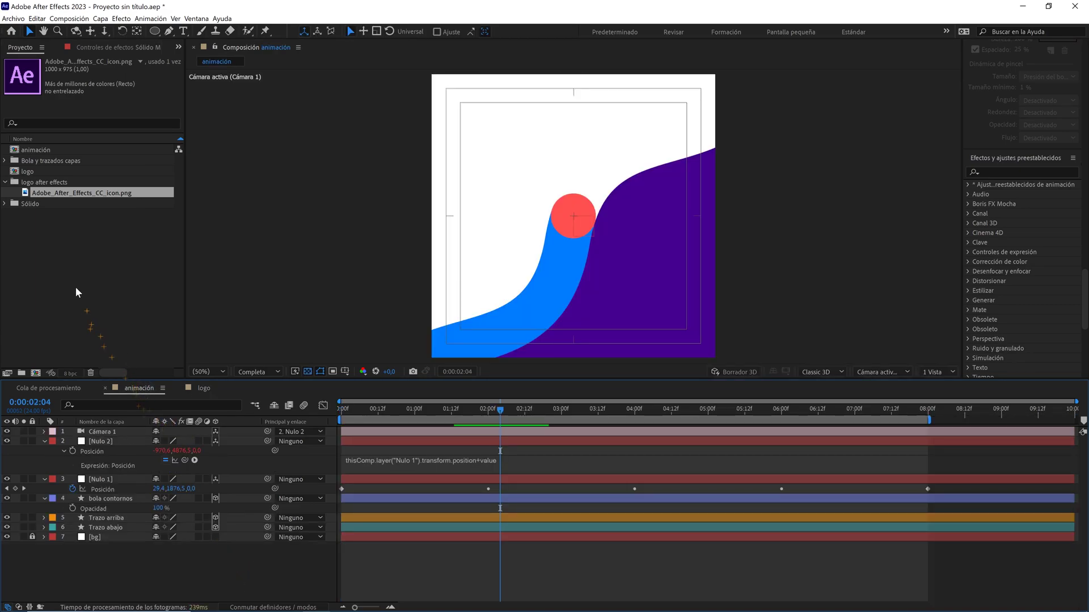
pyautogui.click(45, 174)
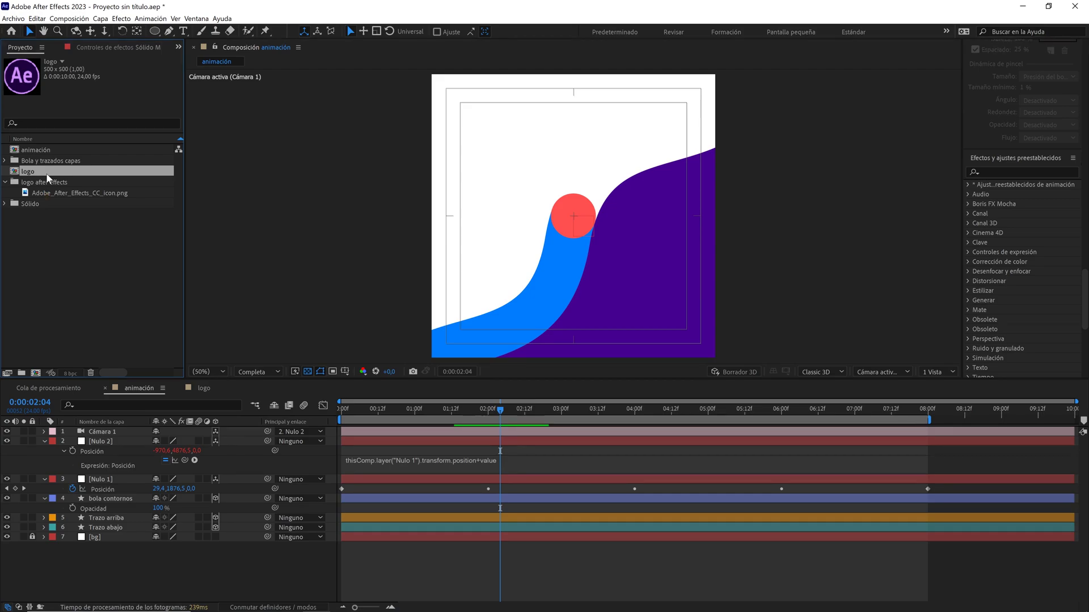
pyautogui.moveTo(46, 173); pyautogui.dragTo(162, 340)
pyautogui.moveTo(124, 449); pyautogui.dragTo(118, 458)
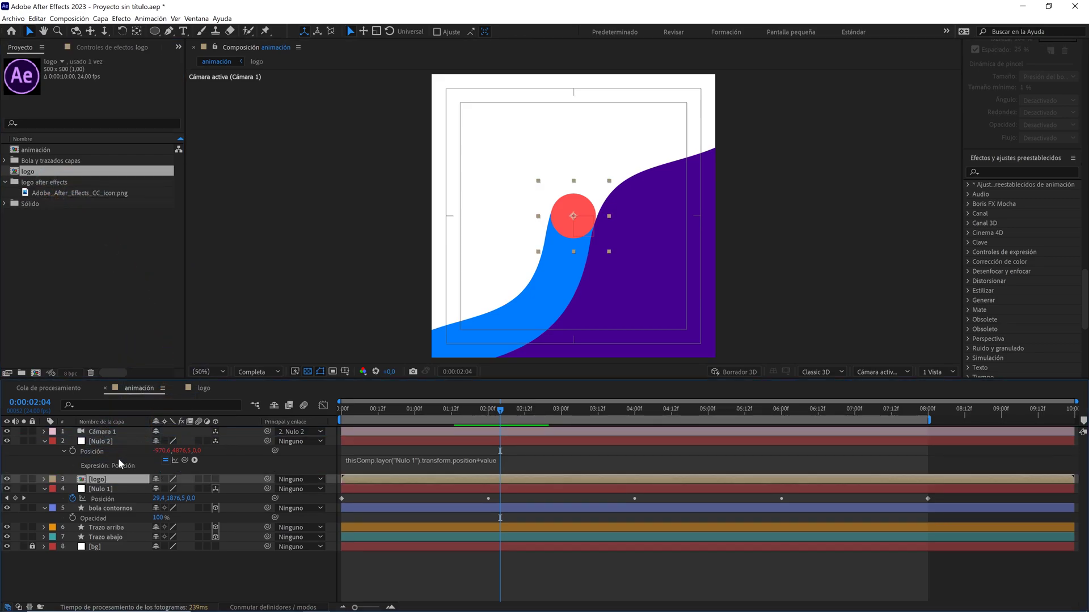
pyautogui.click(215, 479)
pyautogui.press(',')
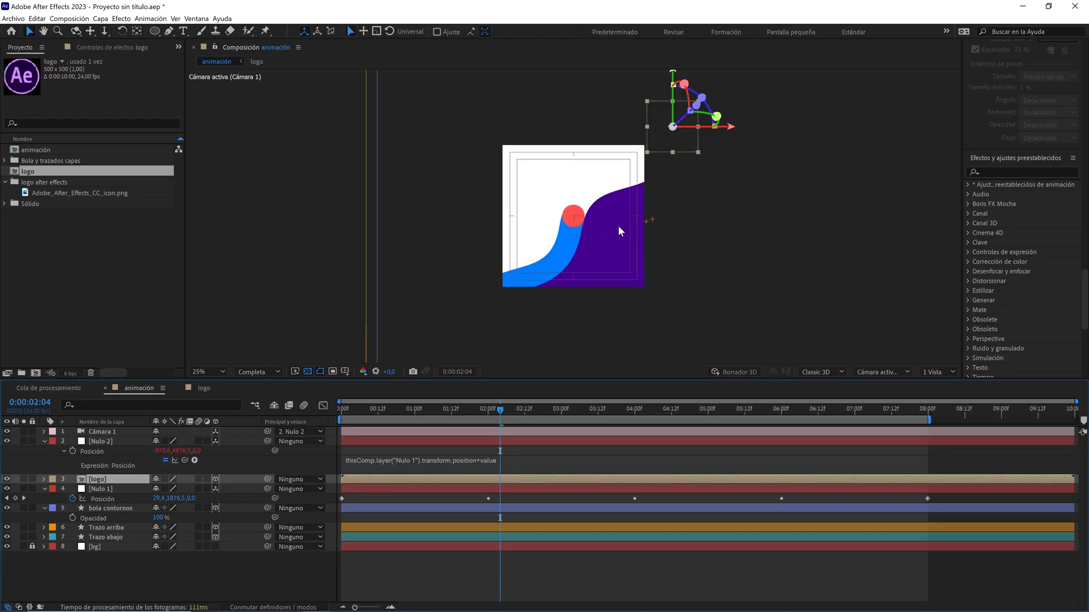
# Copy all of the bola contornos ball's Position keyframes
pyautogui.click(109, 509)
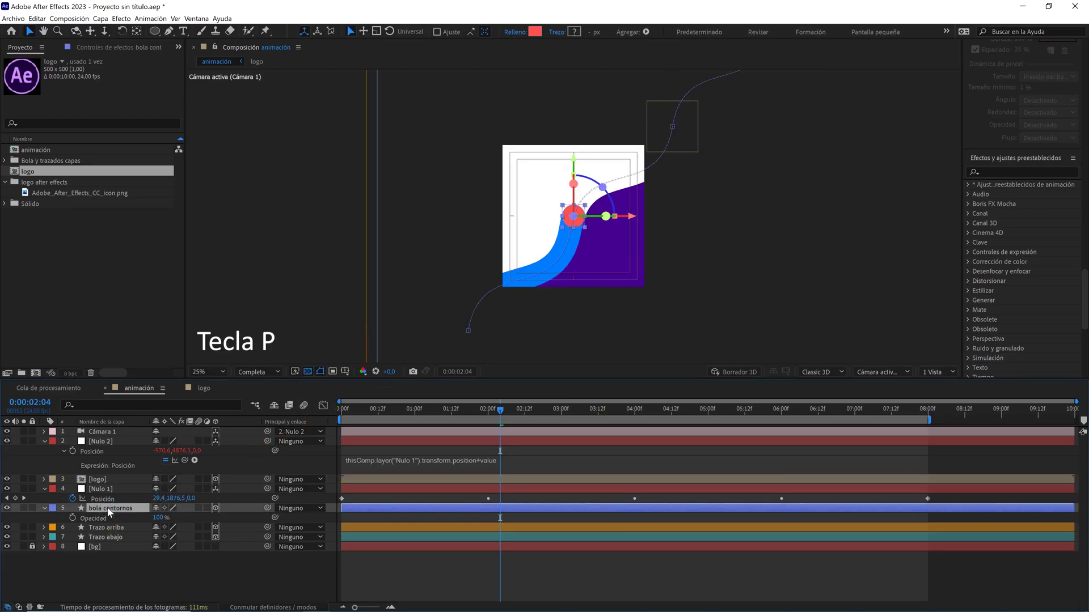
pyautogui.press('p')
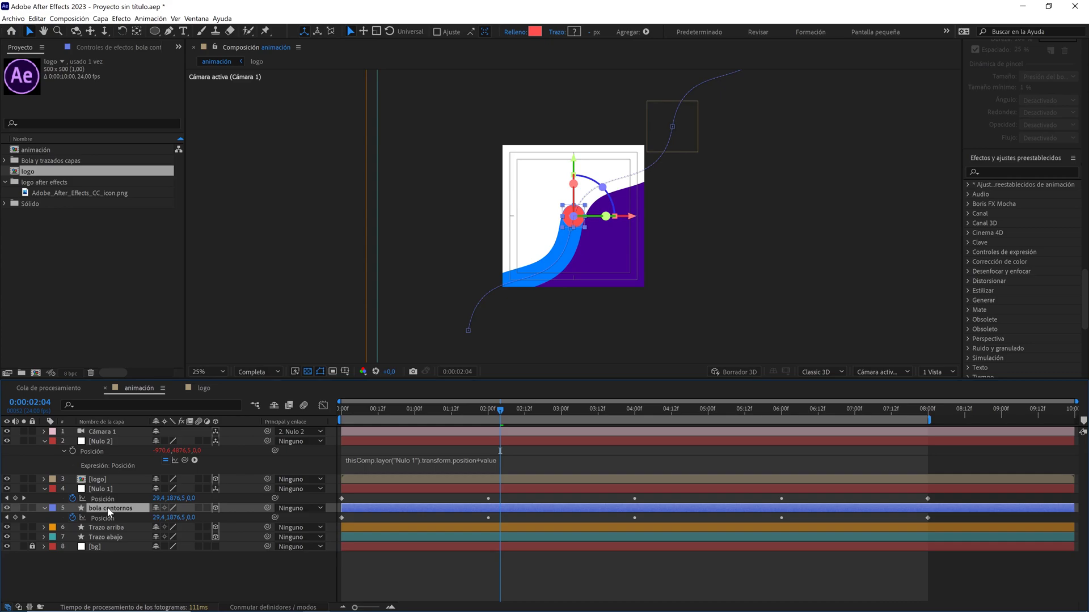
pyautogui.click(106, 517)
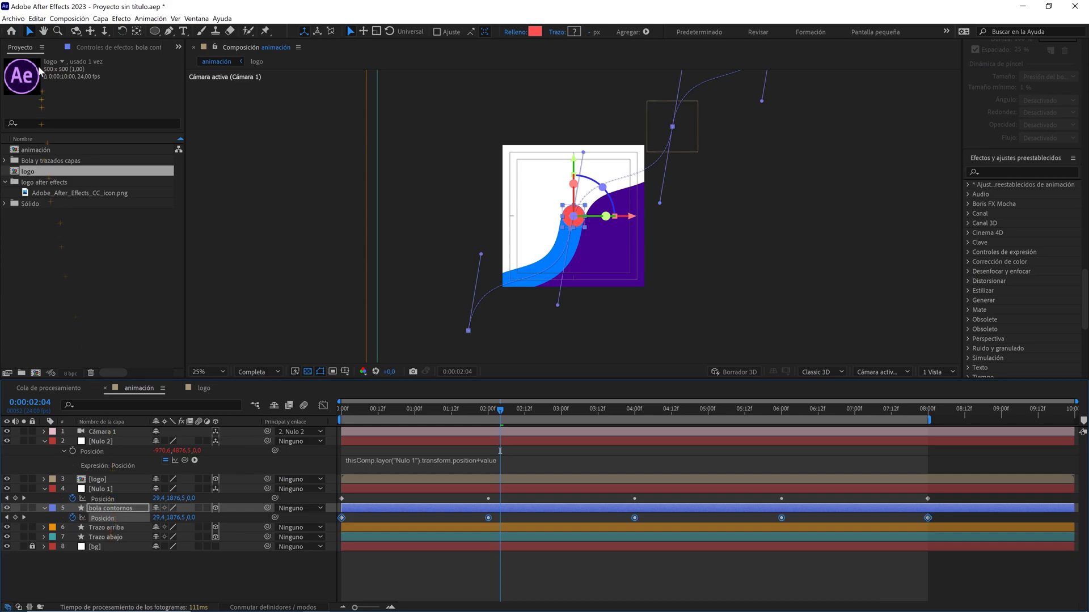
pyautogui.click(37, 19)
pyautogui.click(73, 76)
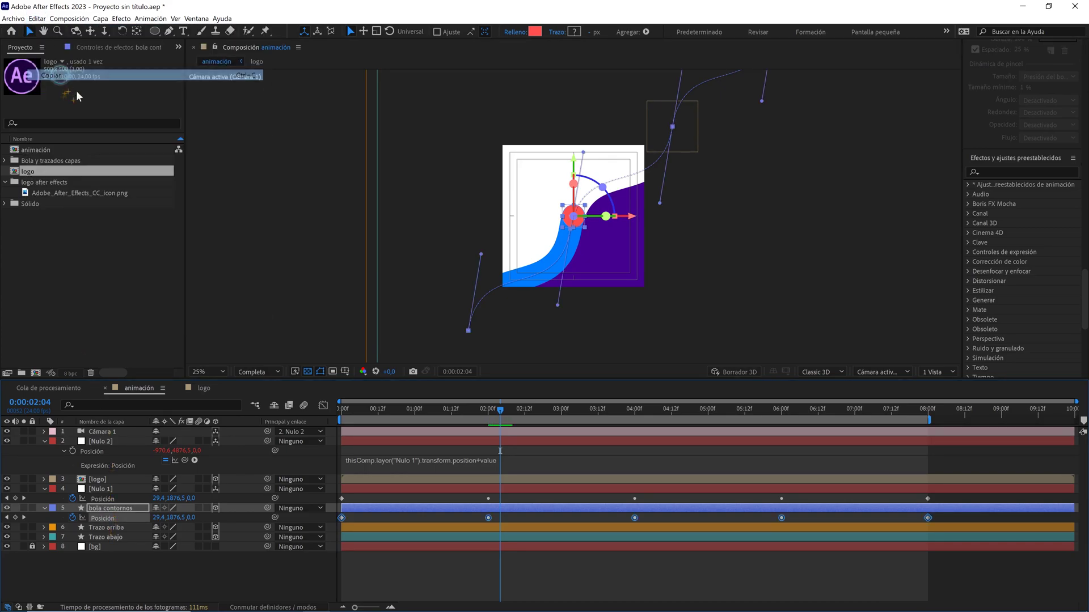
# Return to the timeline start and reveal the logo layer's Position
pyautogui.moveTo(486, 413); pyautogui.dragTo(322, 423)
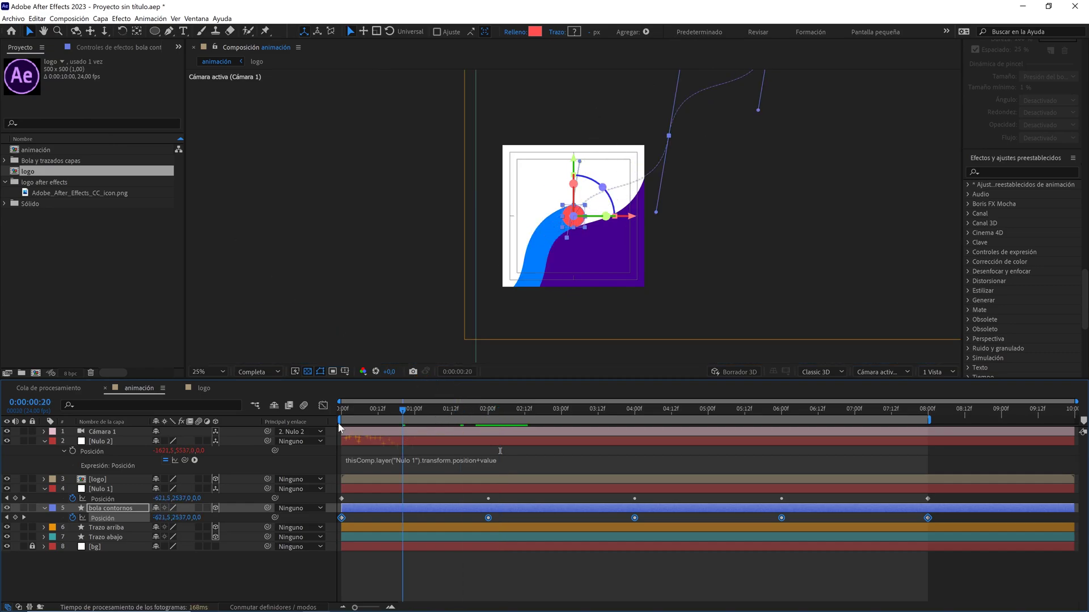
pyautogui.click(120, 478)
pyautogui.press('p')
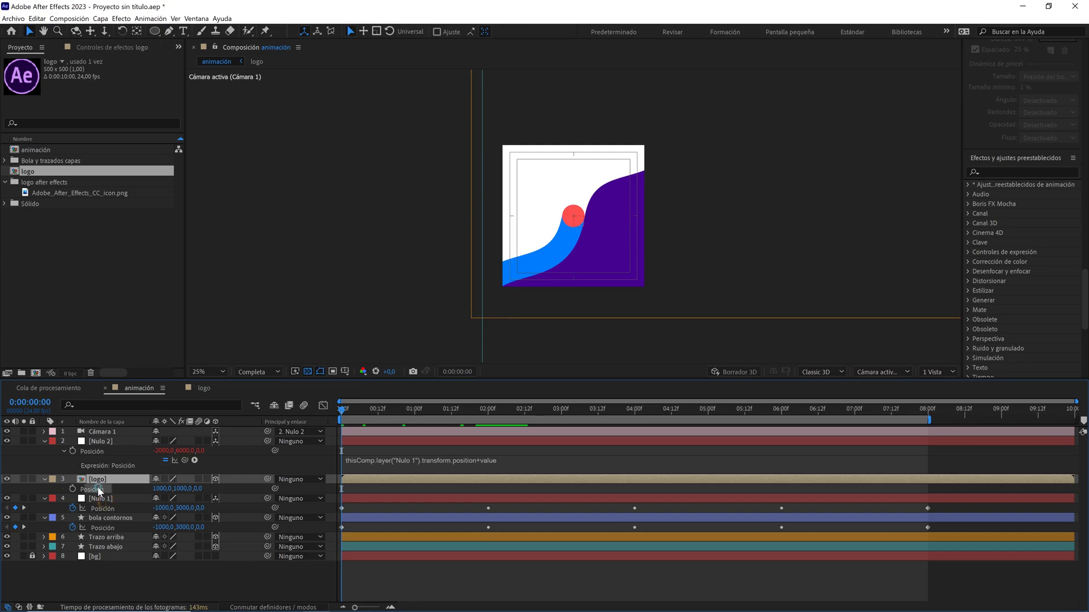
# Paste the ball's position keyframes onto the logo layer and set its Scale to 44%
pyautogui.click(37, 18)
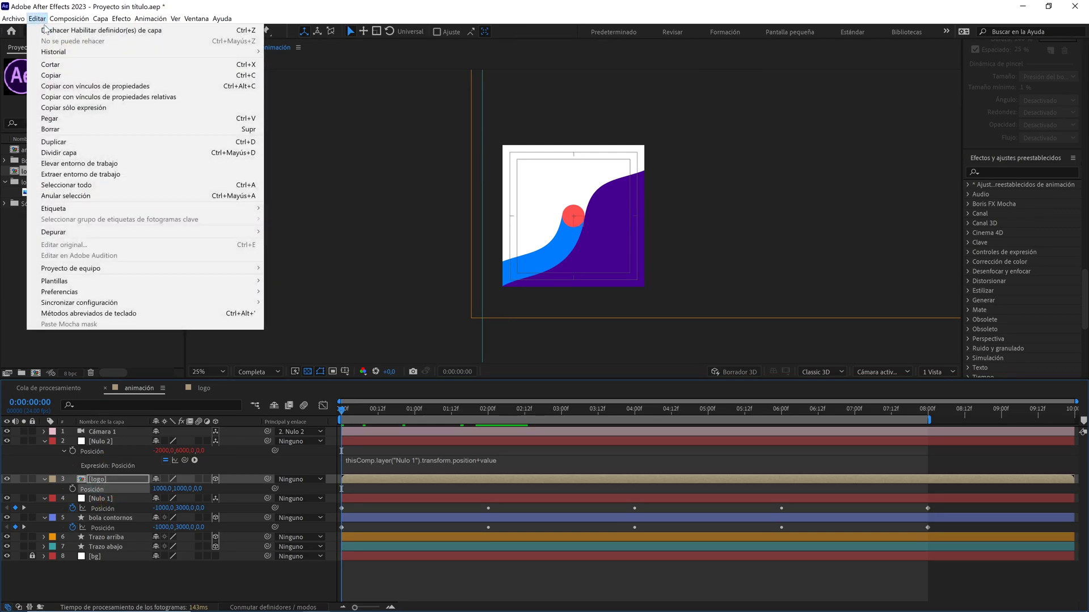
pyautogui.click(73, 119)
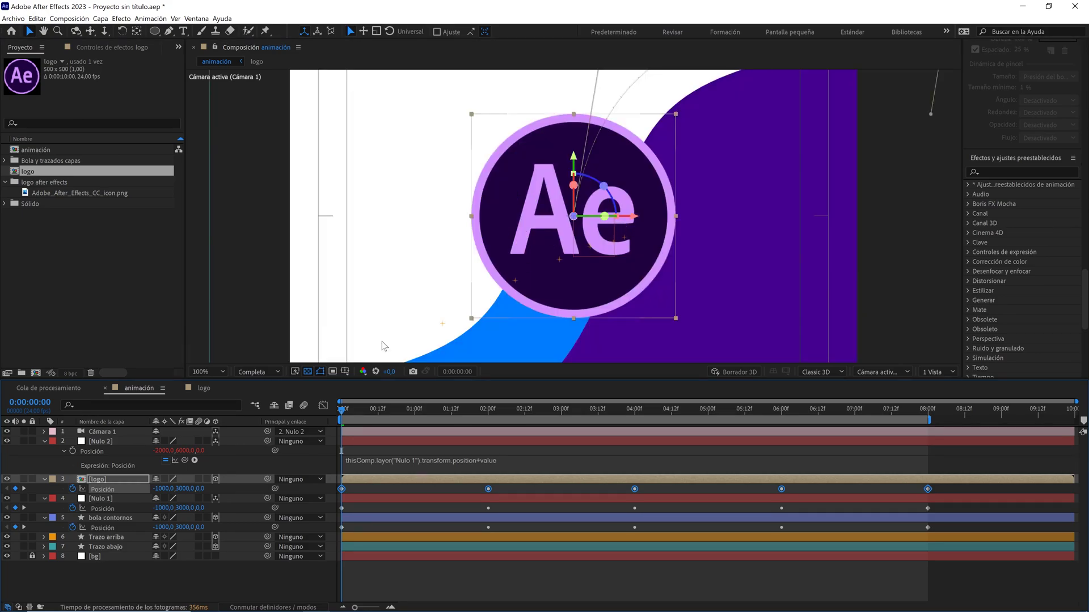
pyautogui.press('s')
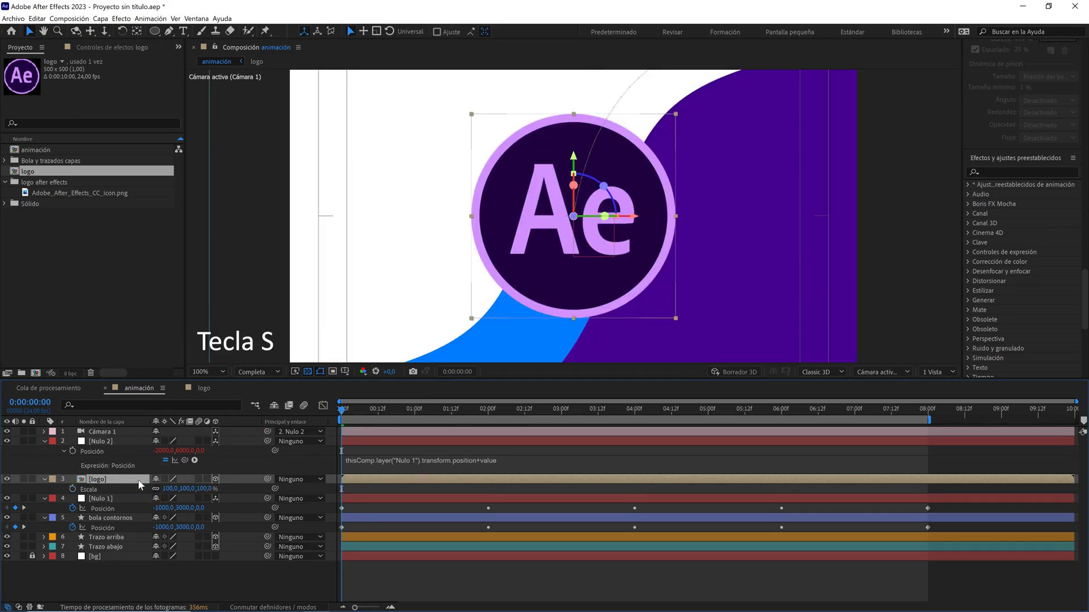
pyautogui.moveTo(210, 489); pyautogui.dragTo(172, 488)
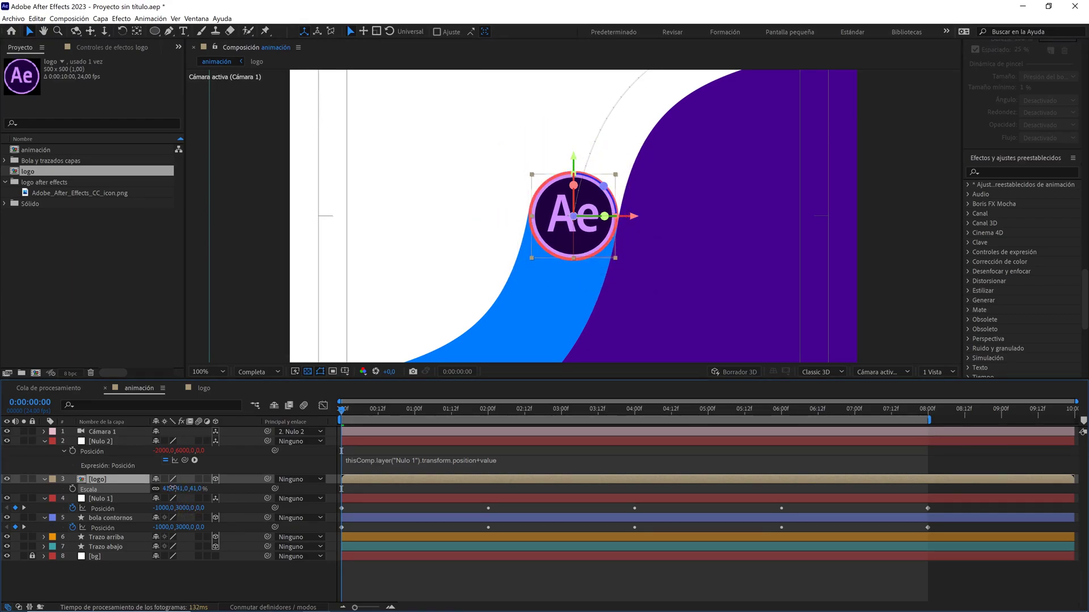
pyautogui.press('.')
pyautogui.press('.')
pyautogui.press('.')
pyautogui.press('.')
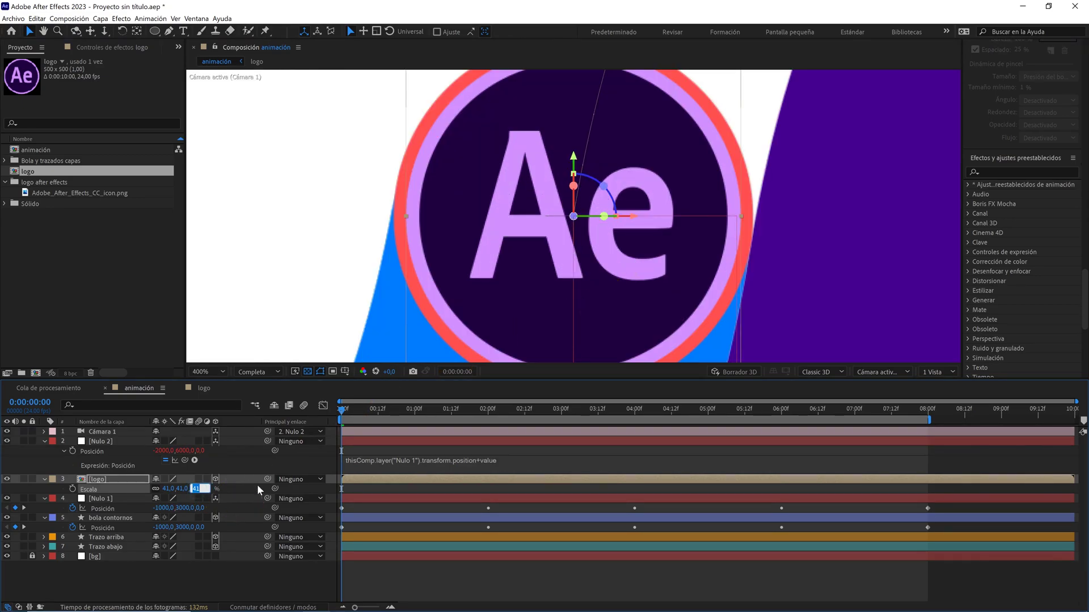
pyautogui.press('Up')
pyautogui.press('Up')
pyautogui.press('Up')
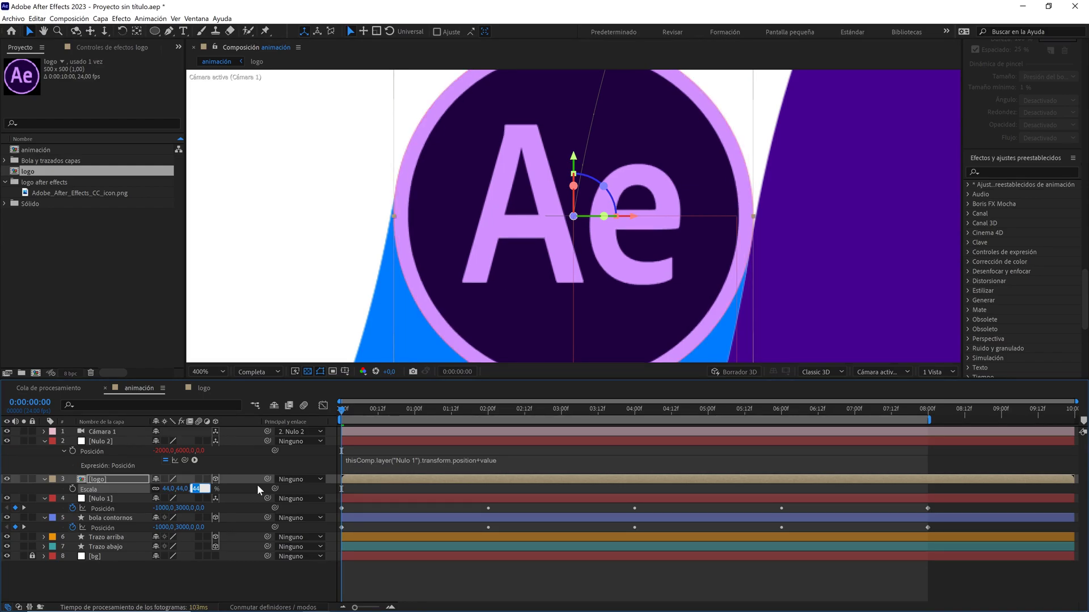
pyautogui.click(250, 485)
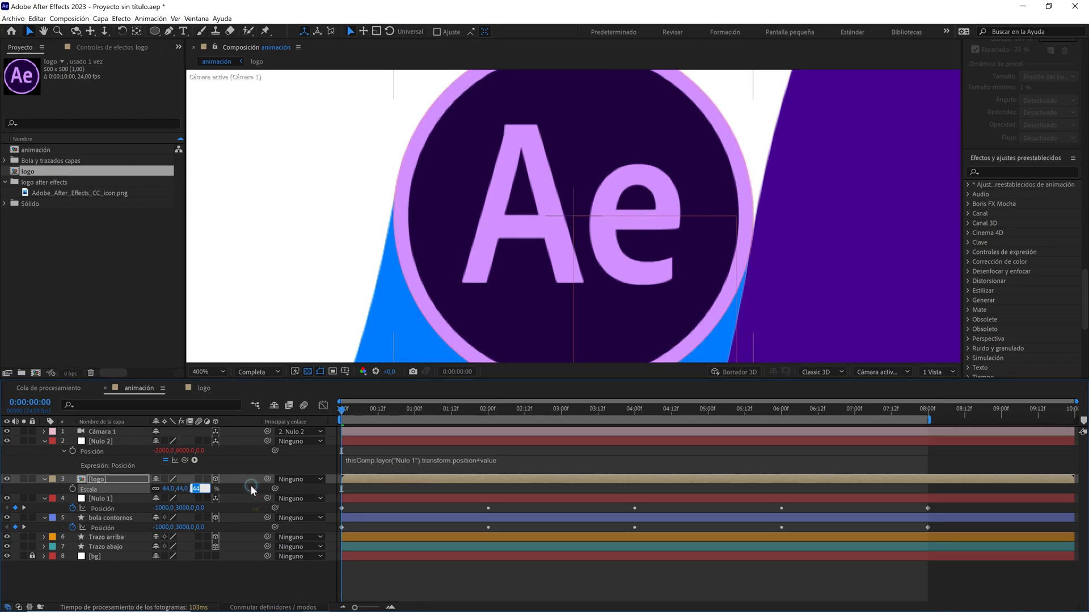
pyautogui.click(109, 516)
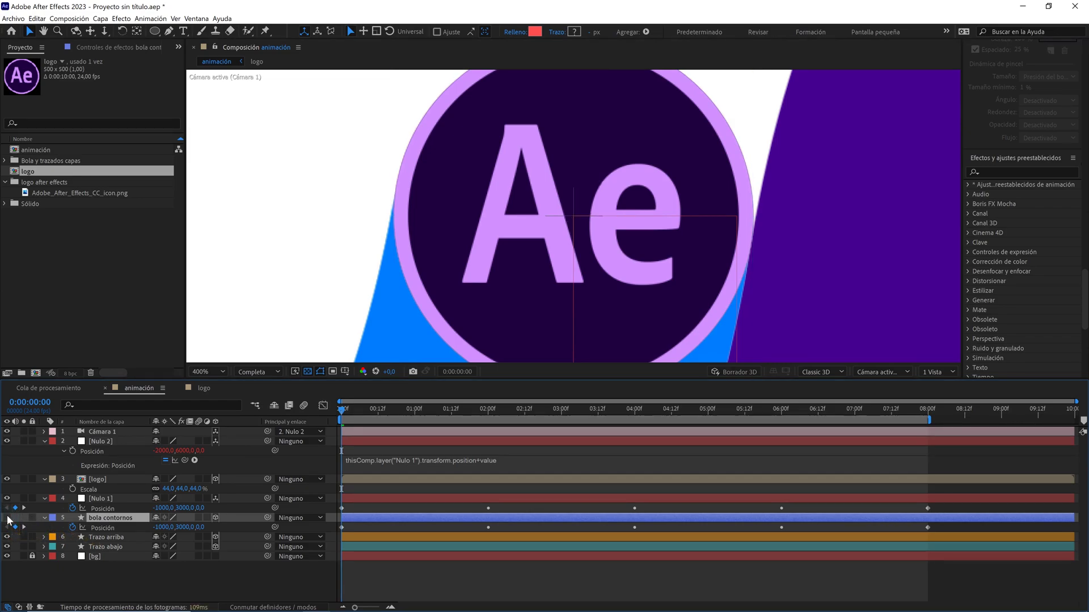
# Set a Z Rotation keyframe on the logo layer at 0:00
pyautogui.press(',')
pyautogui.press(',')
pyautogui.press(',')
pyautogui.press(',')
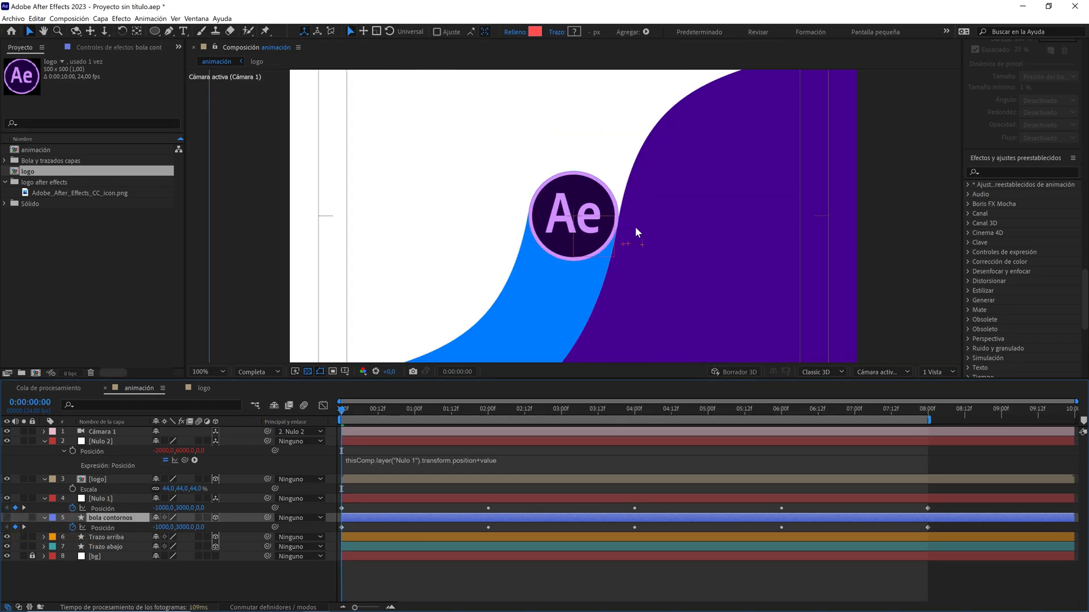
pyautogui.click(113, 480)
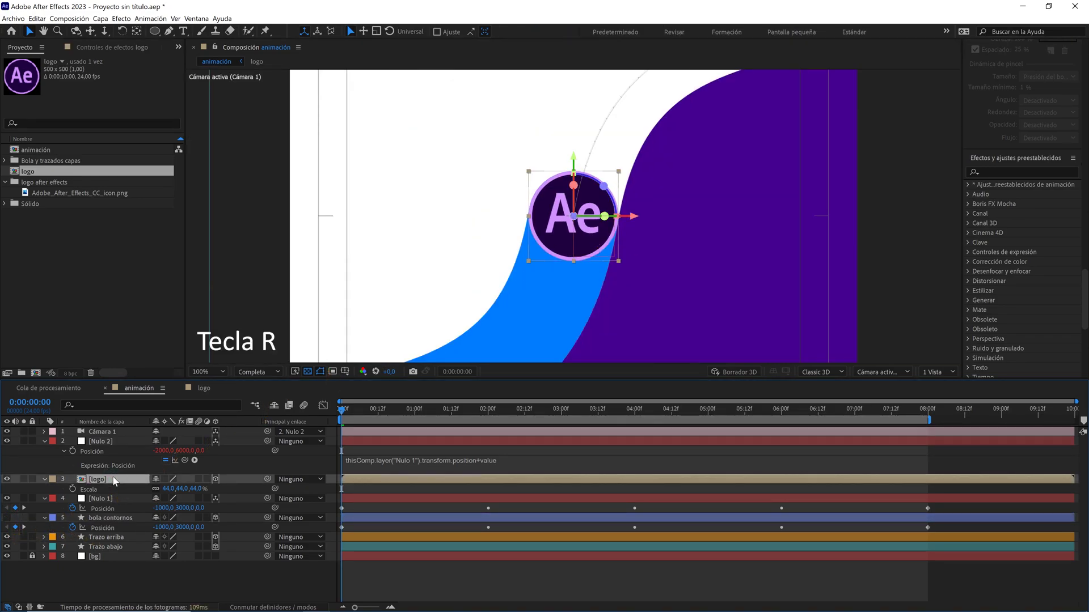
pyautogui.press('r')
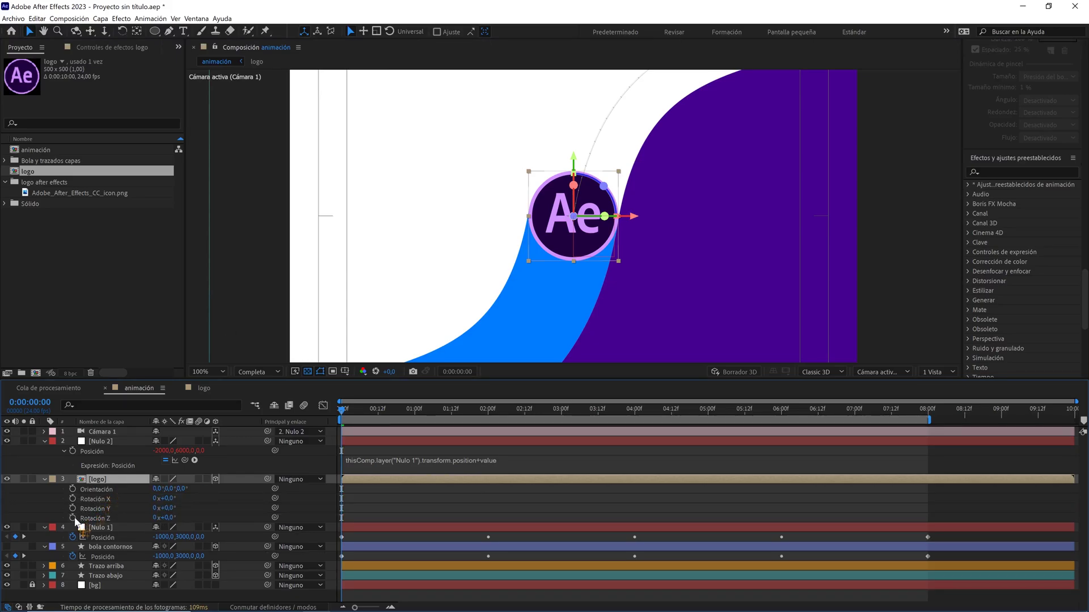
pyautogui.click(73, 518)
pyautogui.press('Return')
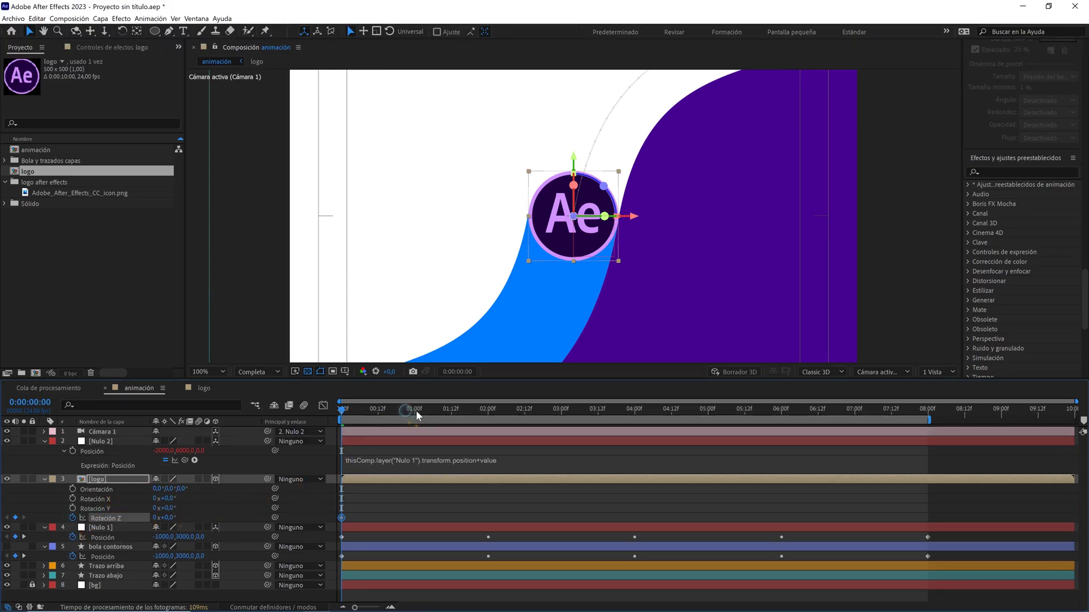
# Zoom the viewer to 50% and lower the preview resolution to Third
pyautogui.moveTo(405, 410); pyautogui.dragTo(494, 410)
pyautogui.press(',')
pyautogui.press(',')
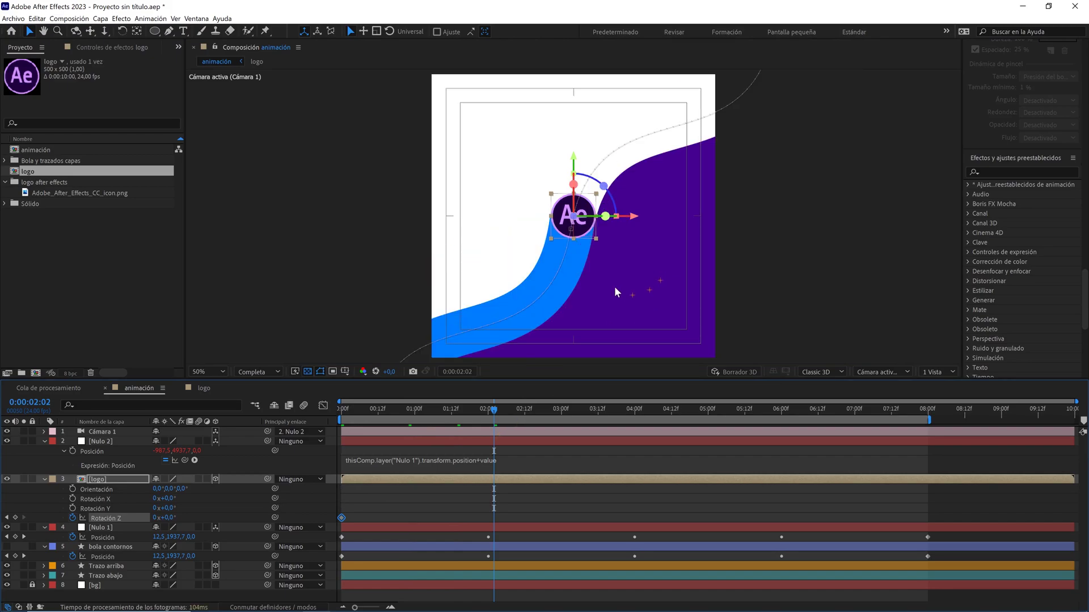
pyautogui.click(271, 370)
pyautogui.click(268, 420)
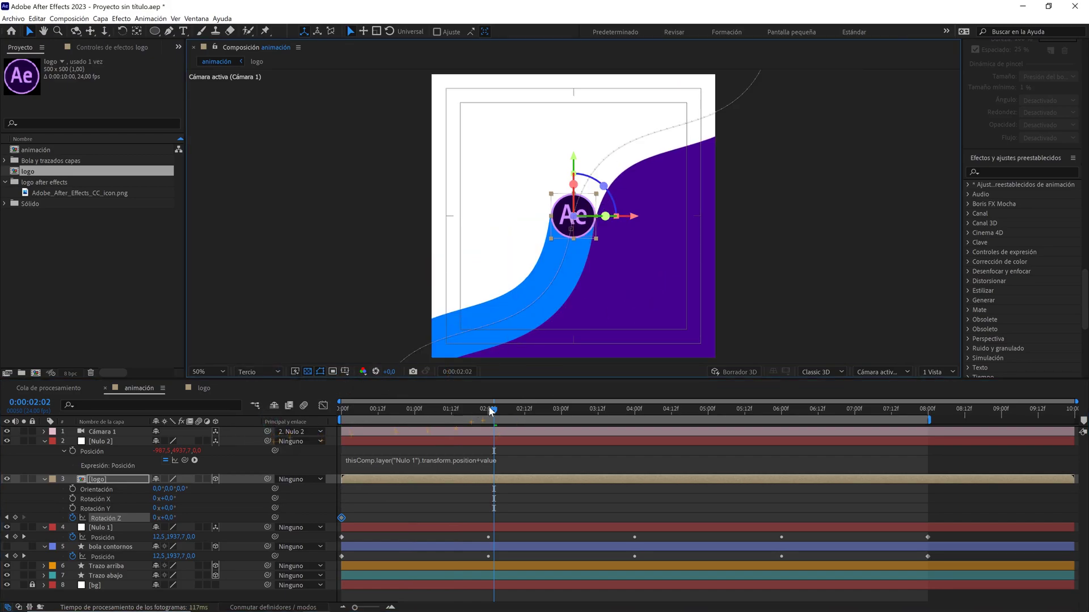
# At 8:00 set Z Rotation to 7 turns, then preview the rolling logo from the start
pyautogui.moveTo(519, 409); pyautogui.dragTo(929, 420)
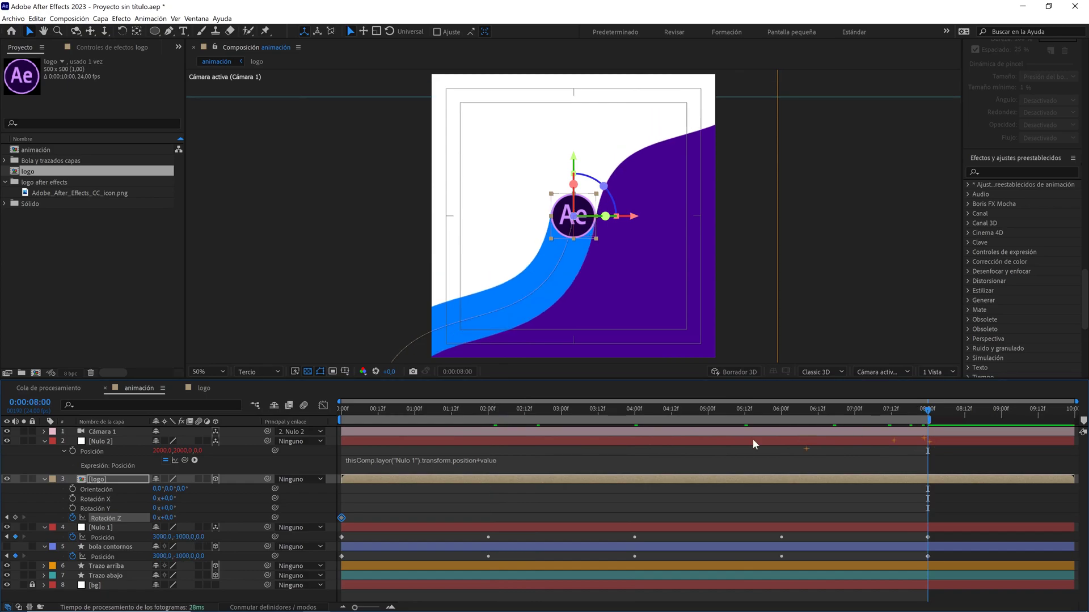
pyautogui.click(155, 518)
pyautogui.write('7')
pyautogui.click(247, 502)
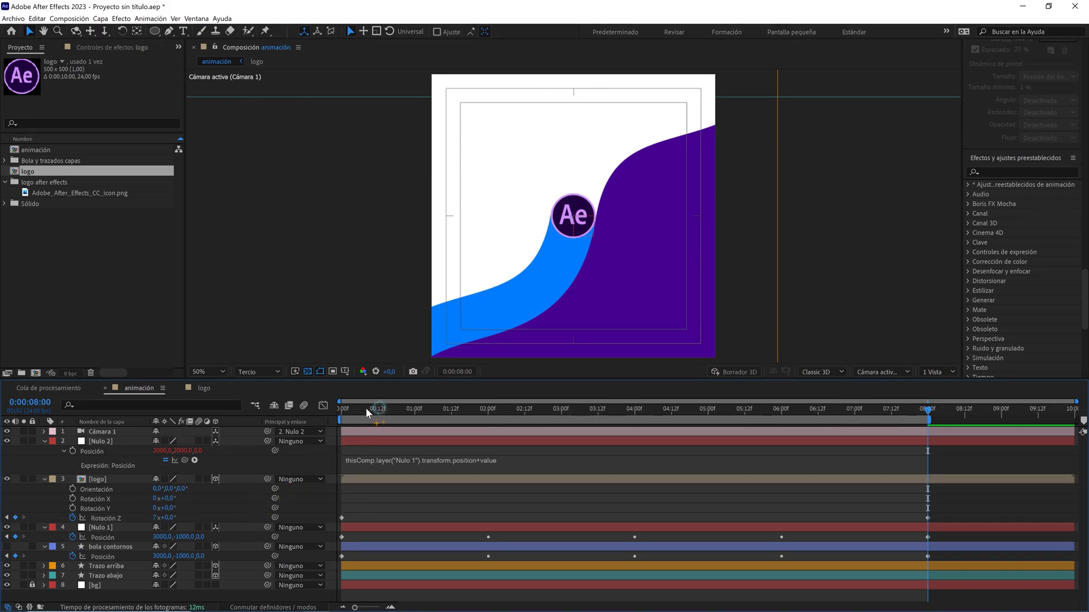
pyautogui.moveTo(366, 407); pyautogui.dragTo(330, 410)
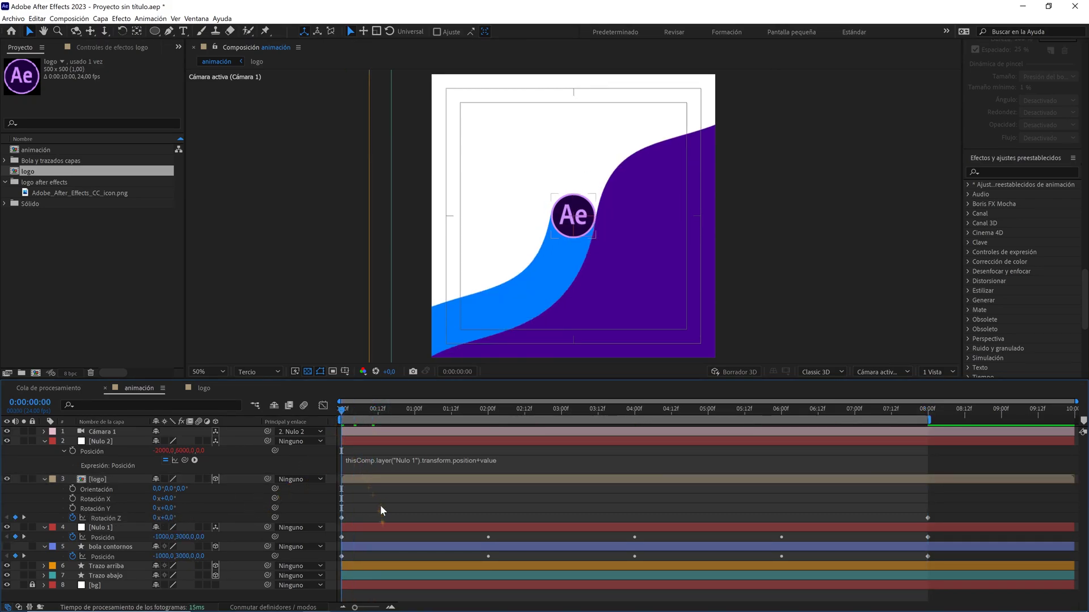
pyautogui.press('space')
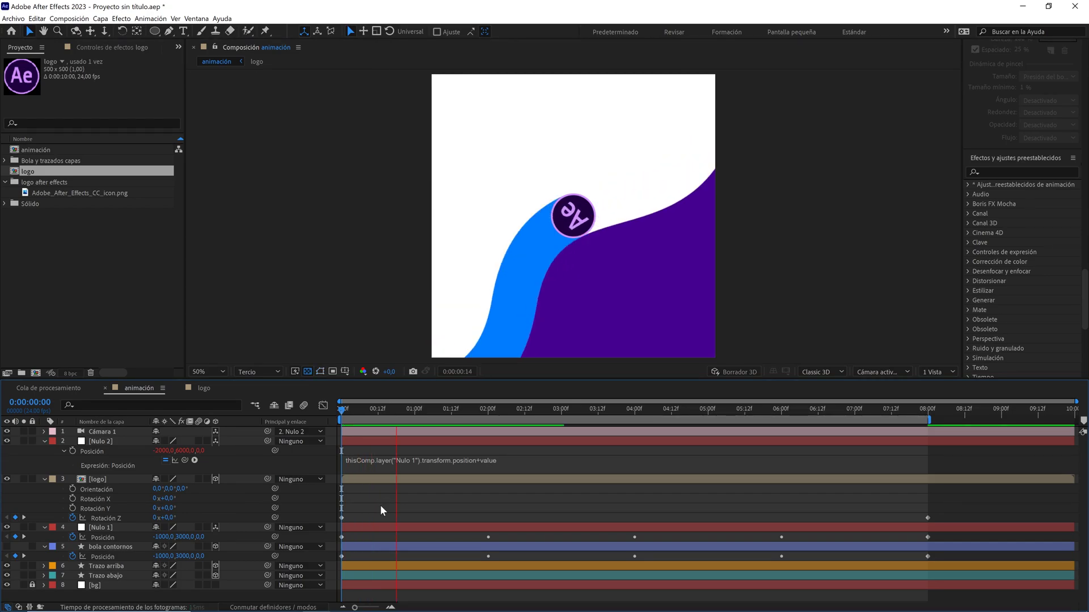
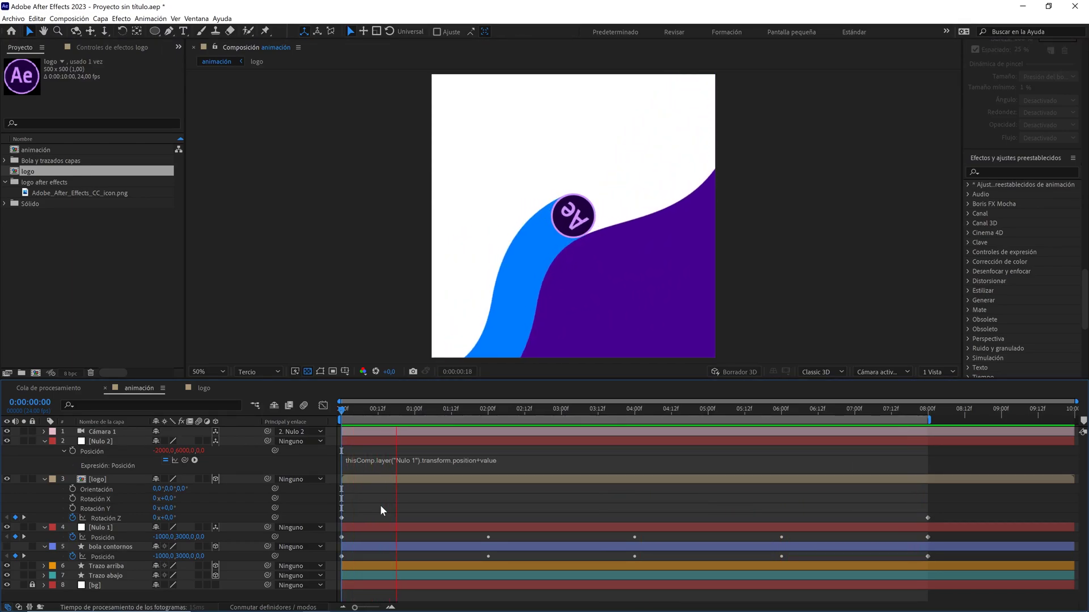
# Stop the preview, collapse the layers, then unlock and select the bg background layer
pyautogui.press('space')
pyautogui.hotkey('ctrl', 'a')
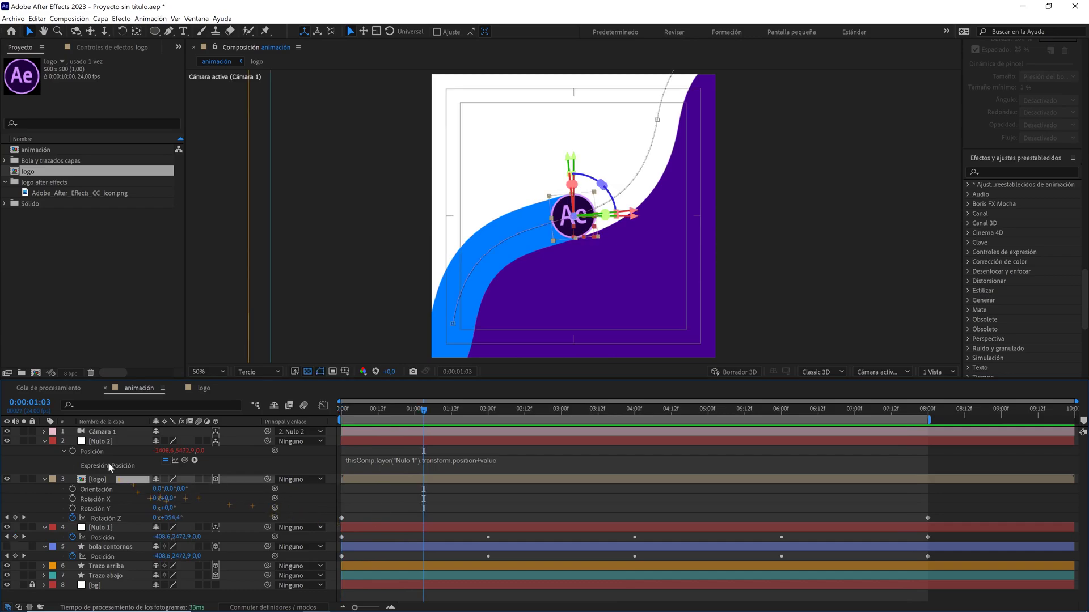
pyautogui.click(46, 442)
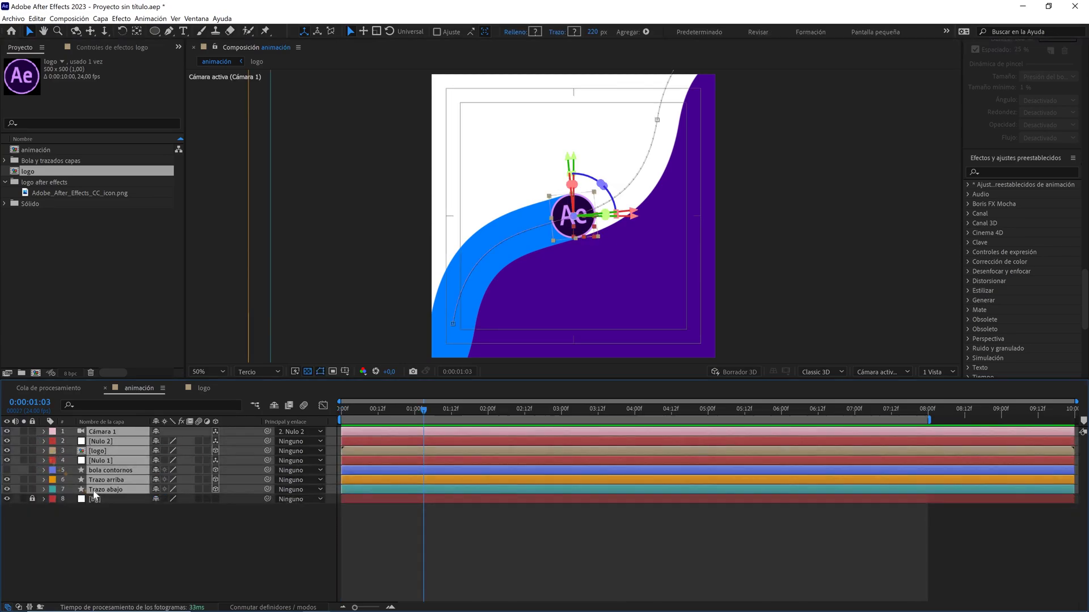
pyautogui.click(127, 525)
pyautogui.click(31, 498)
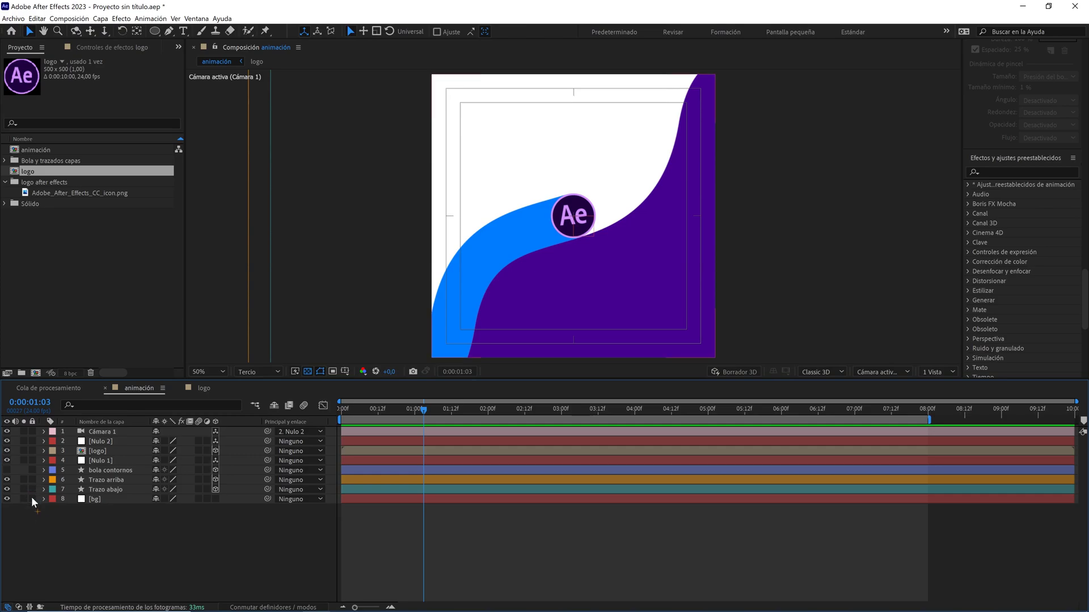
pyautogui.click(89, 499)
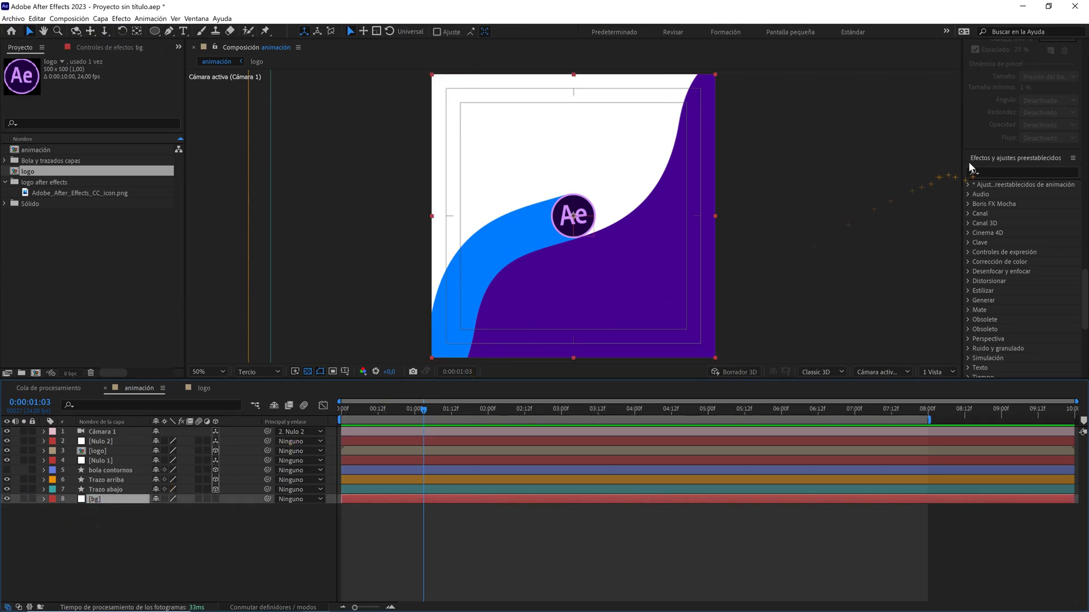
# Apply Gradación de degradado to bg, with its start on the ball and its end at the lower left
pyautogui.click(1007, 170)
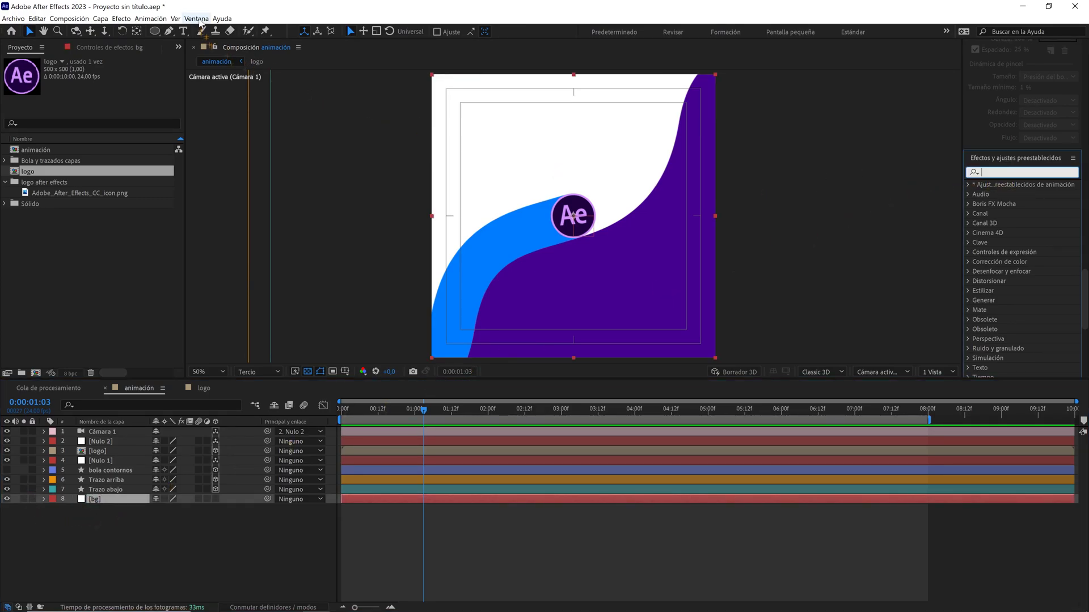
pyautogui.click(196, 18)
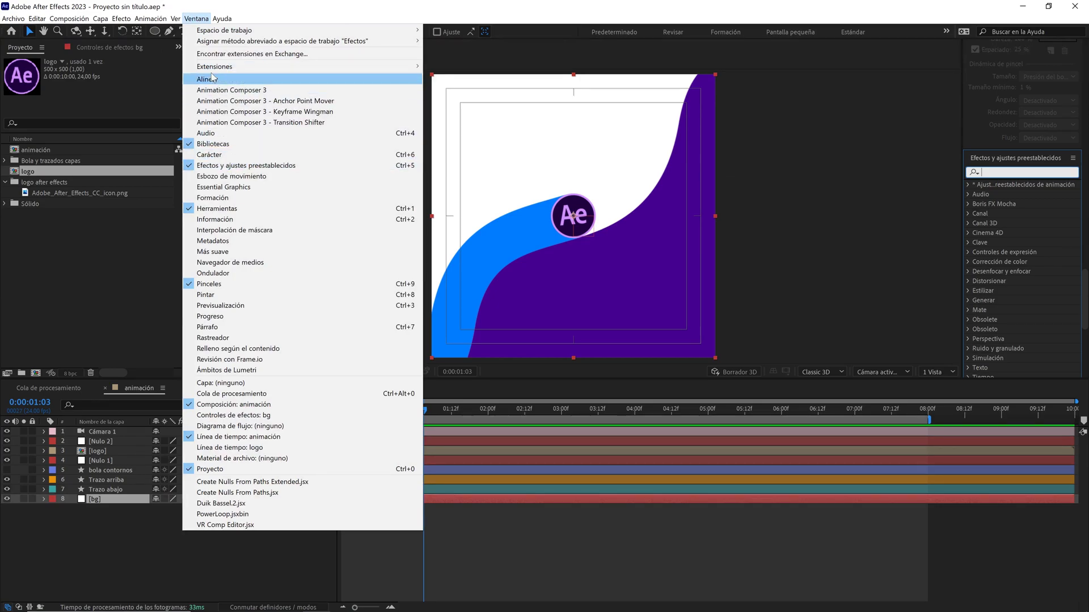
pyautogui.click(202, 20)
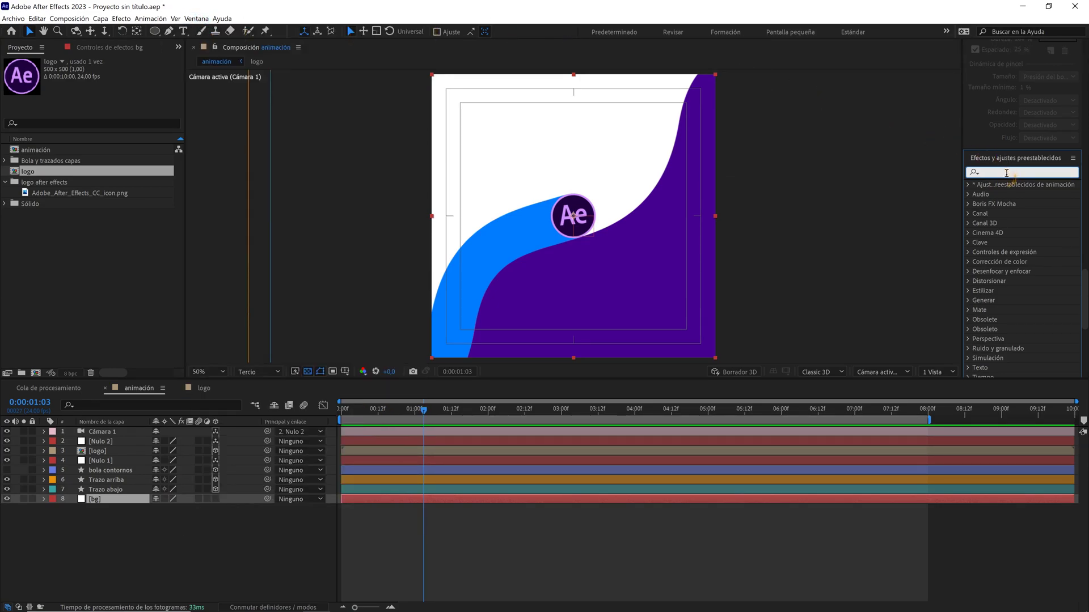
pyautogui.write('gradac')
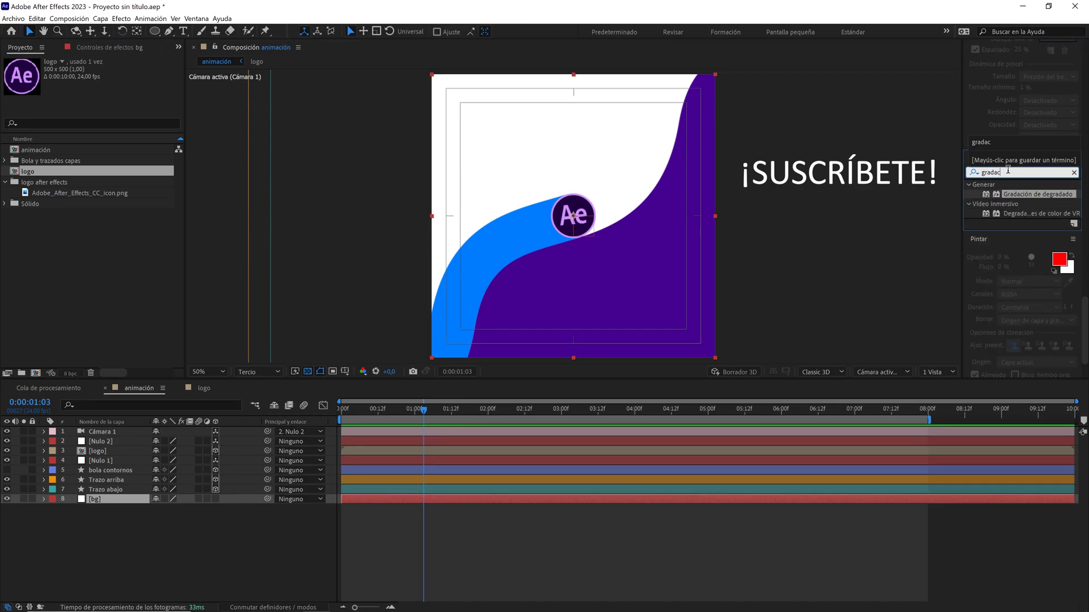
pyautogui.moveTo(1027, 195); pyautogui.dragTo(117, 504)
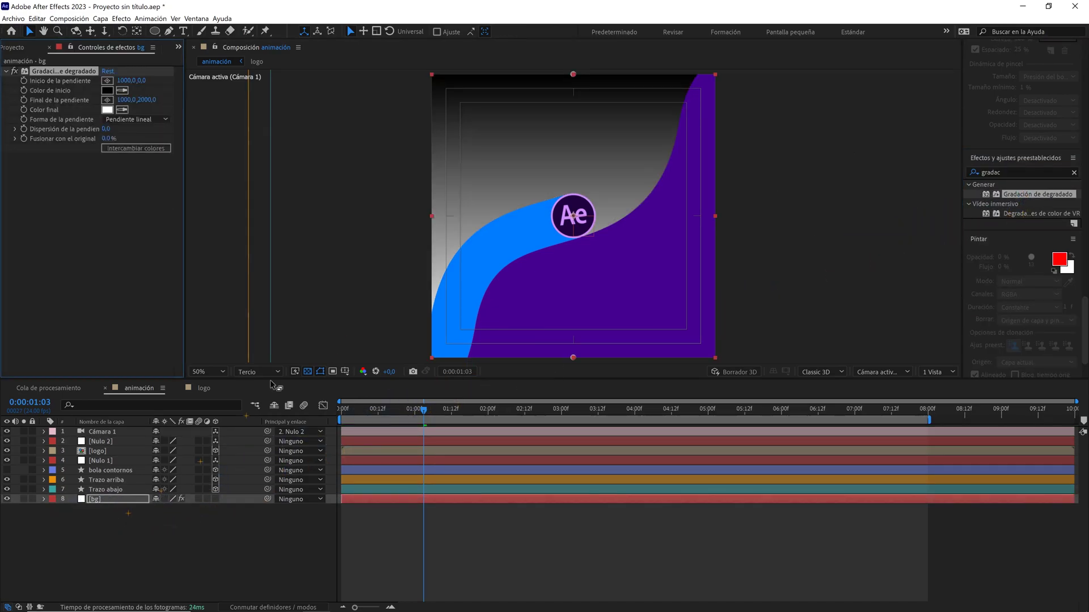
pyautogui.moveTo(572, 74); pyautogui.dragTo(573, 210)
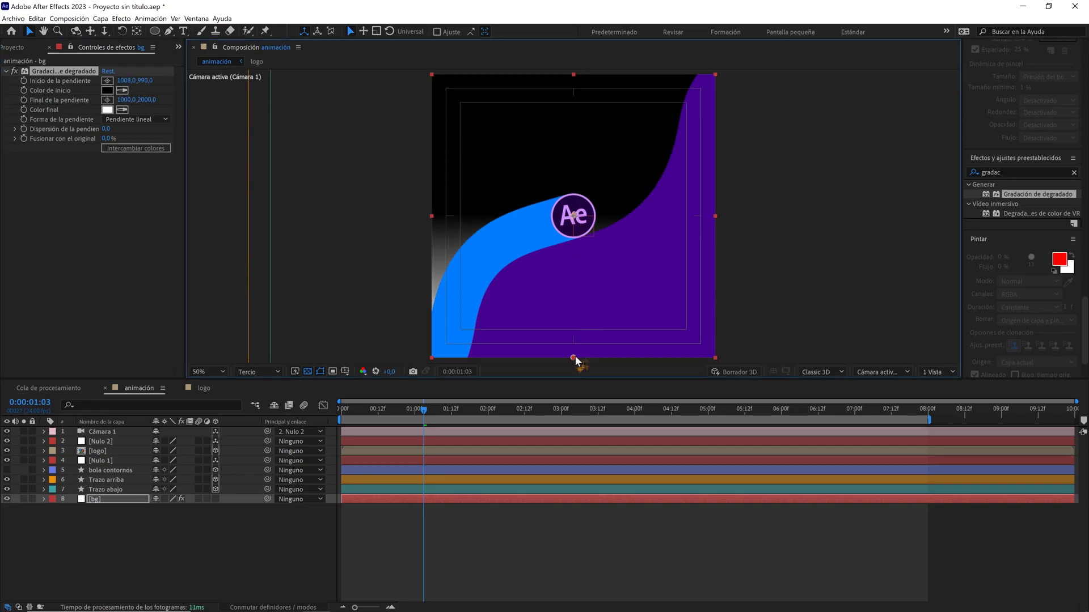
pyautogui.moveTo(574, 357); pyautogui.dragTo(427, 354)
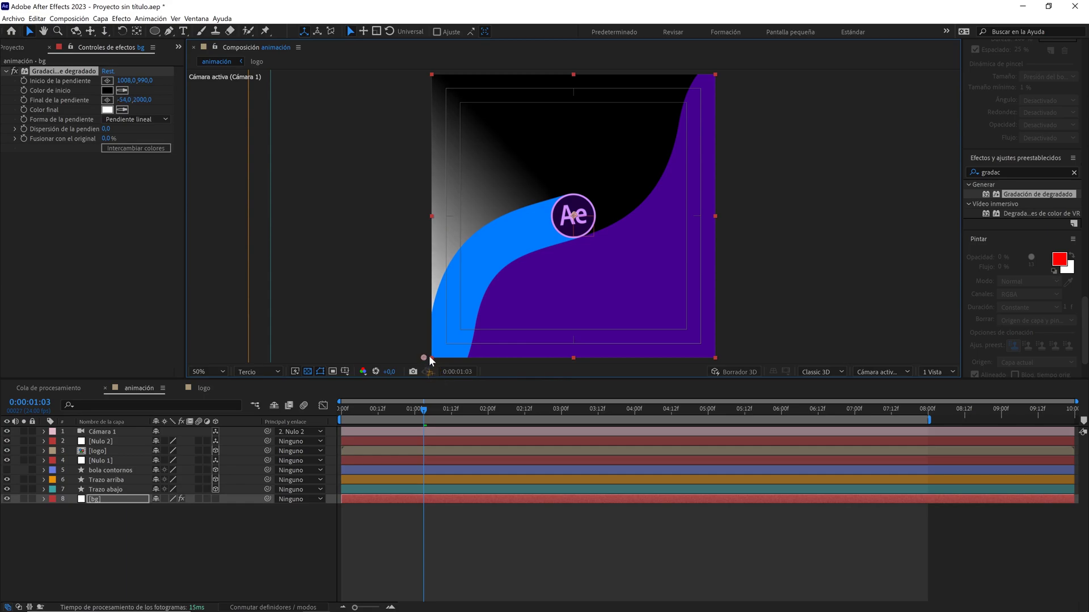
# Set the gradient start colour to blue 0078FF and match the end colour to it
pyautogui.click(108, 90)
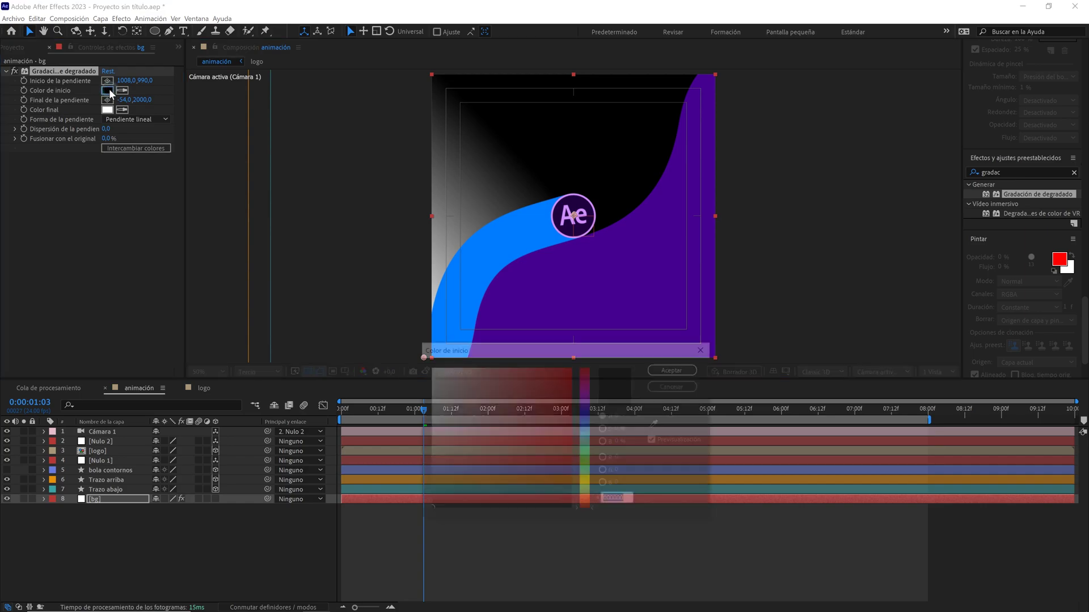
pyautogui.click(584, 429)
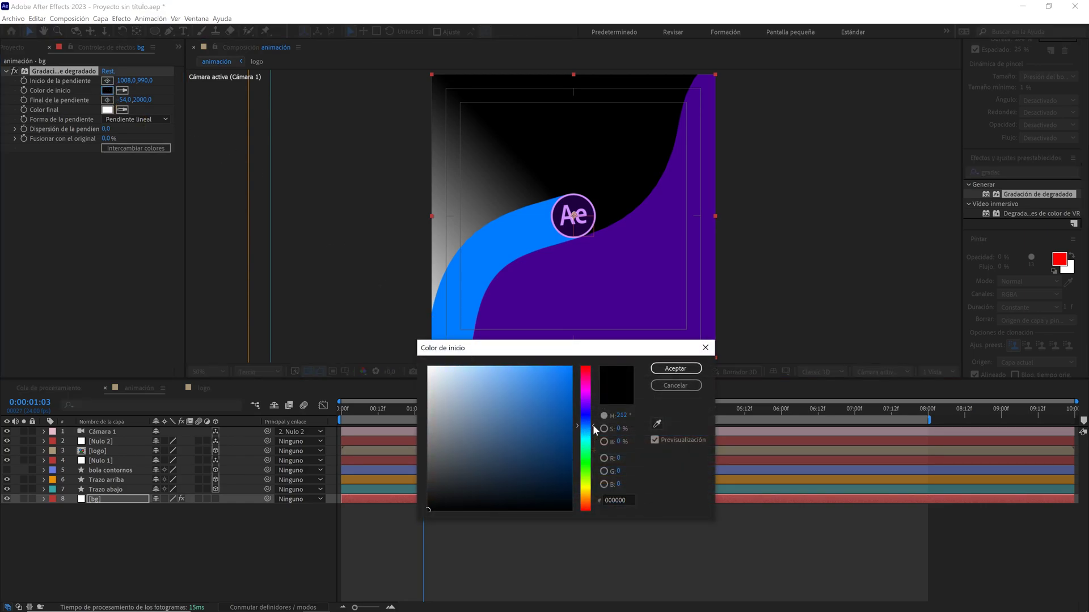
pyautogui.moveTo(561, 415); pyautogui.dragTo(598, 356)
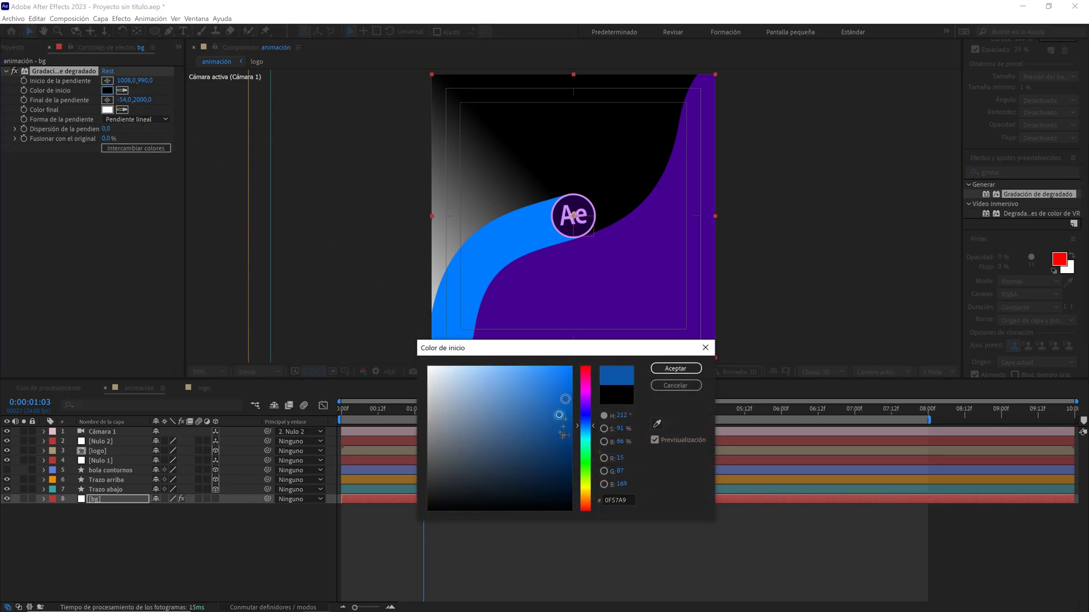
pyautogui.click(675, 368)
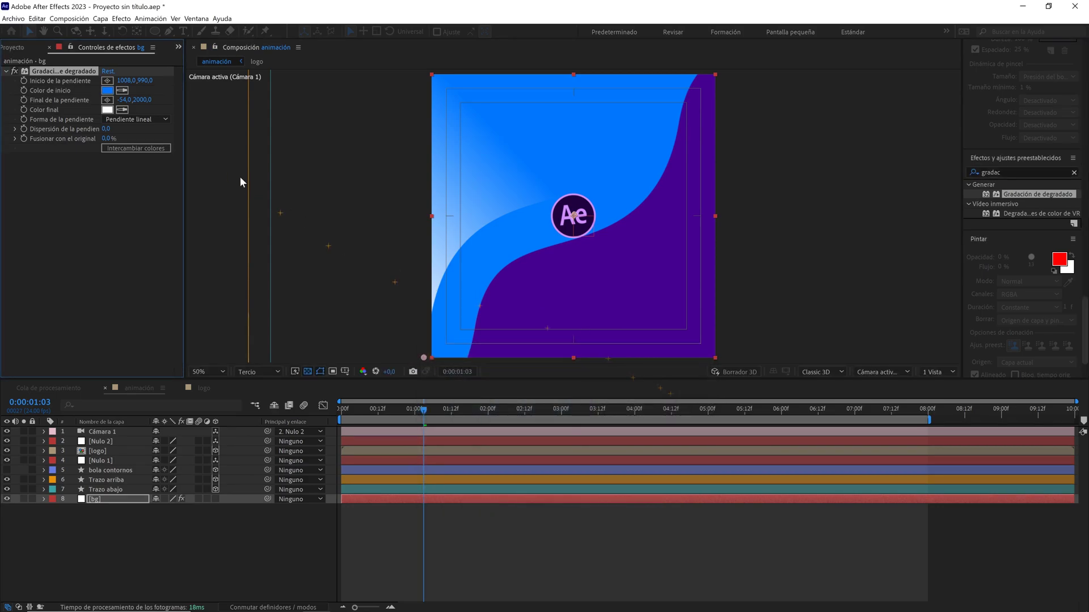
pyautogui.click(111, 89)
# Deepen the gradient start colour to 005DFF
pyautogui.click(108, 90)
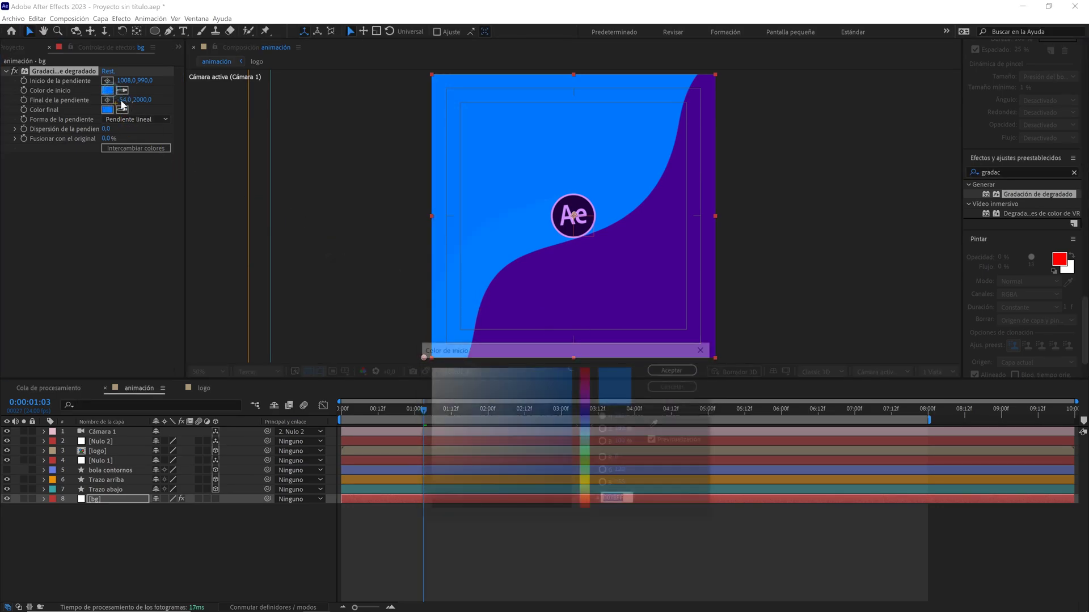
pyautogui.moveTo(588, 423); pyautogui.dragTo(593, 424)
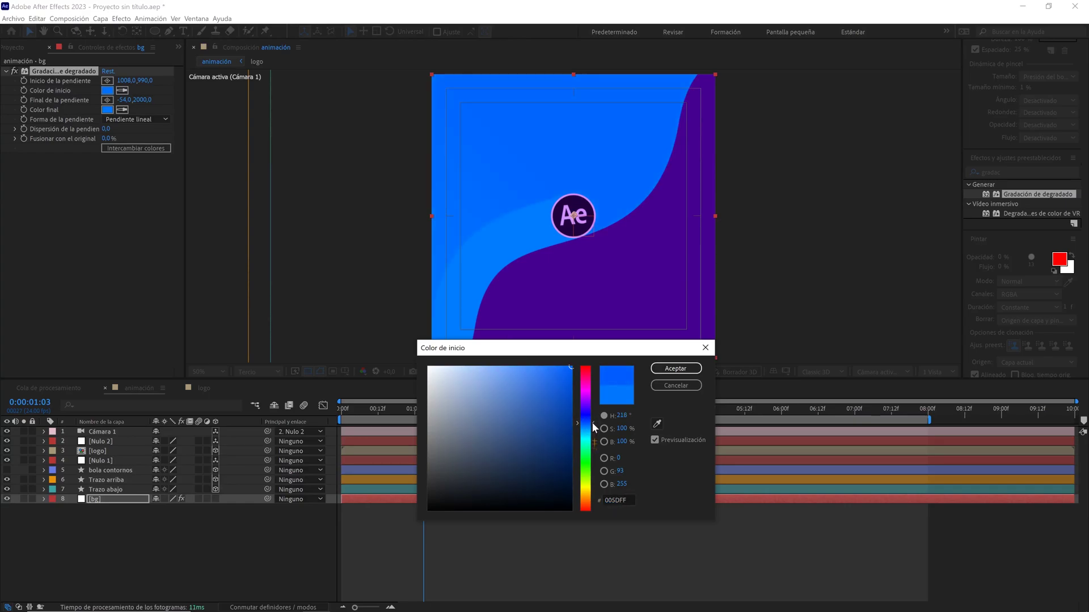
pyautogui.click(675, 368)
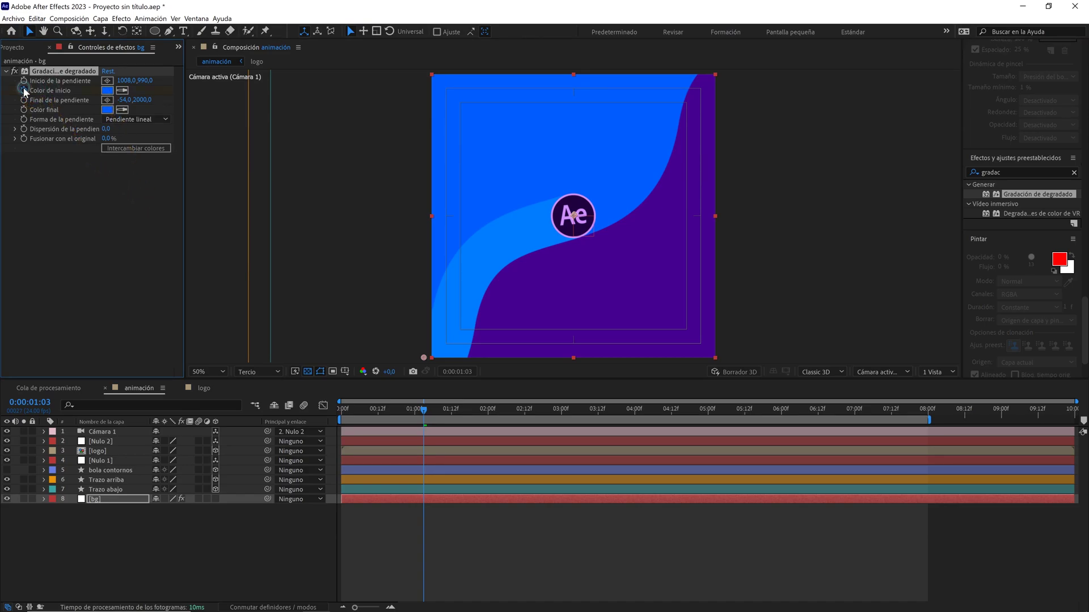
# Reveal the keyframes of bg and the animated layers, moving the start-colour keyframe earlier
pyautogui.click(360, 499)
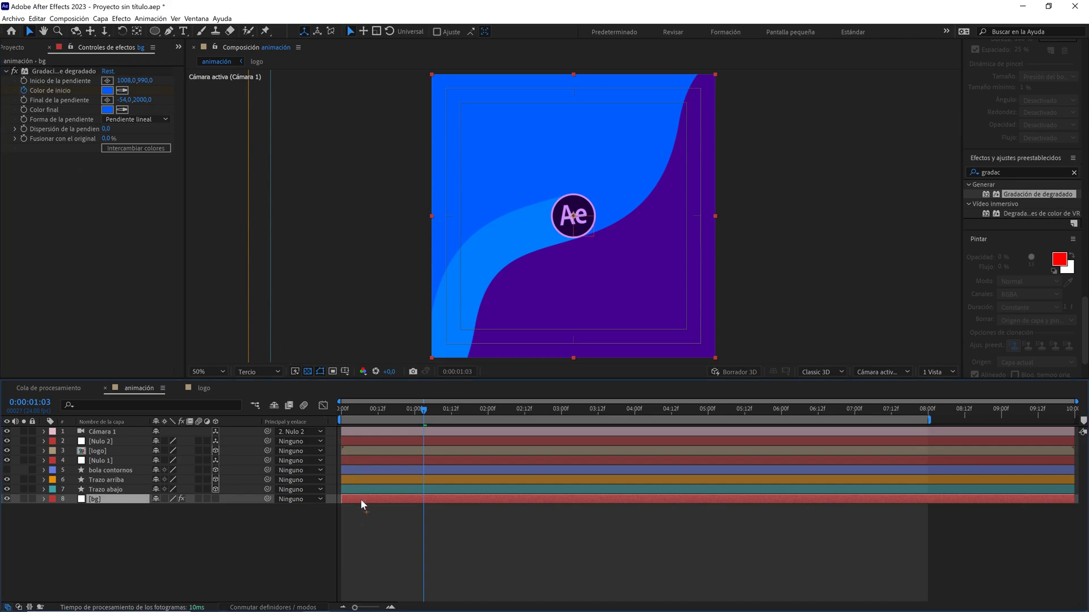
pyautogui.press('u')
pyautogui.moveTo(427, 519); pyautogui.dragTo(345, 519)
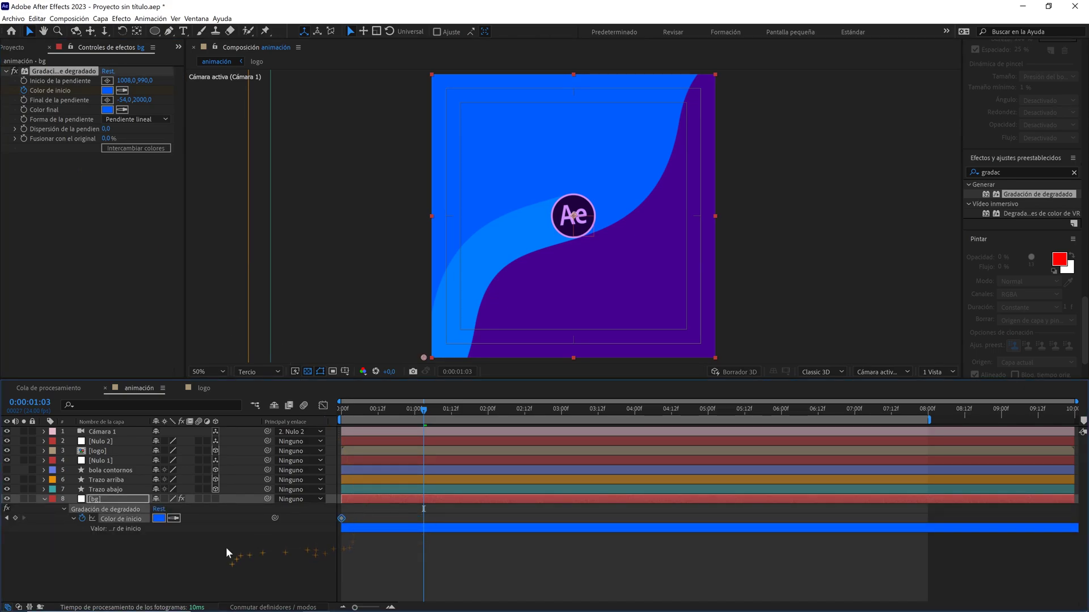
pyautogui.moveTo(225, 547); pyautogui.dragTo(118, 440)
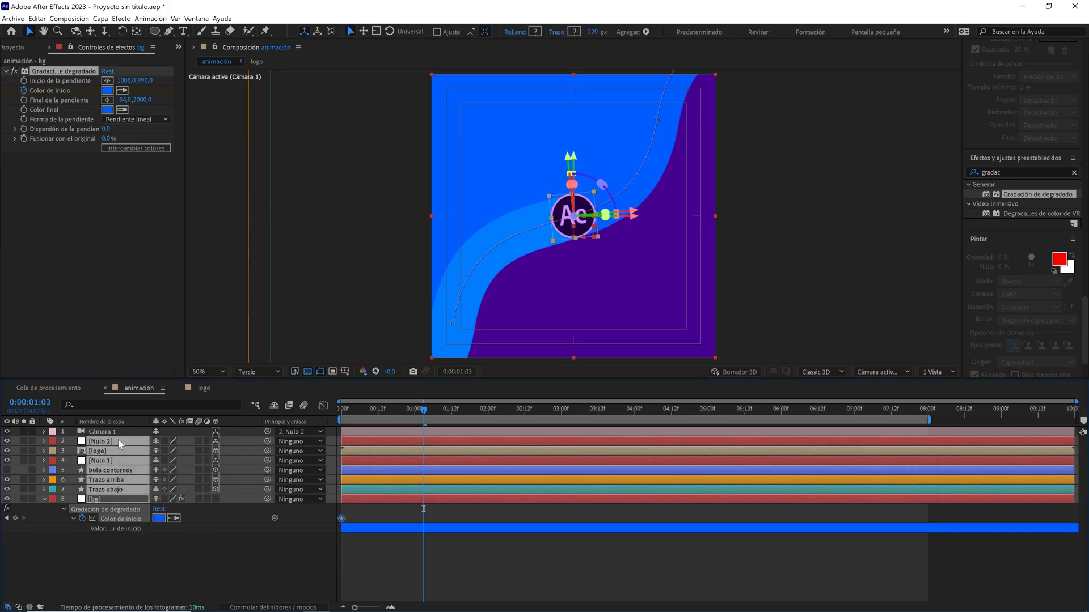
pyautogui.press('u')
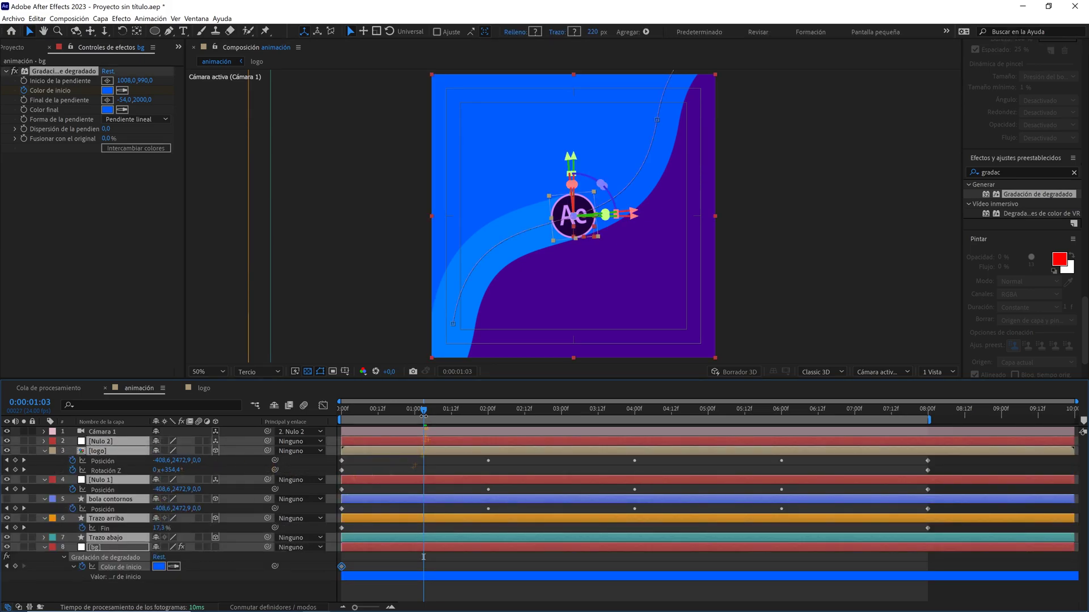
pyautogui.moveTo(431, 411); pyautogui.dragTo(492, 411)
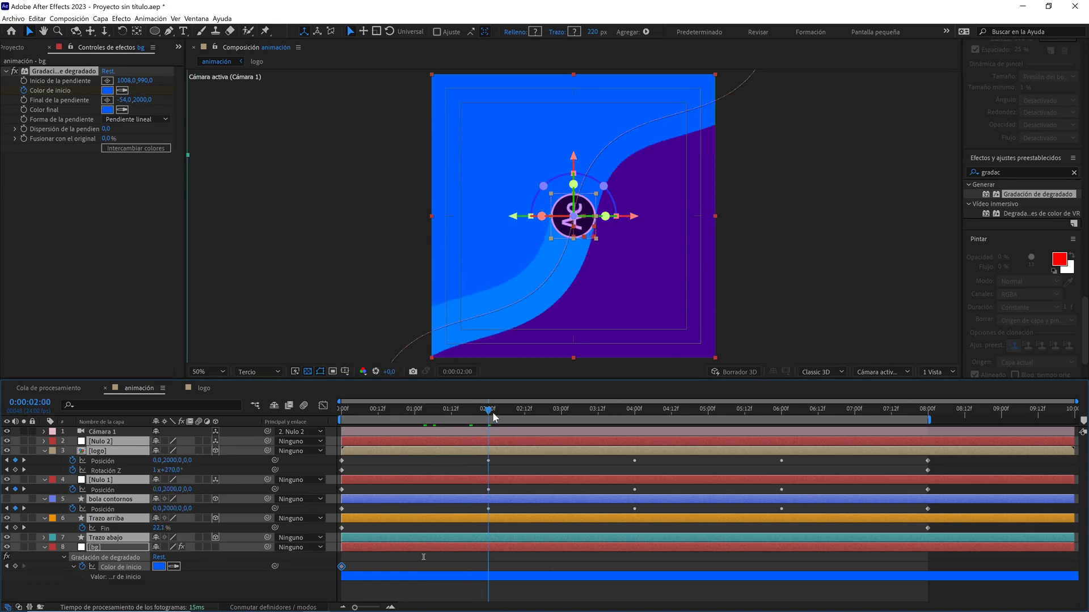
pyautogui.click(441, 458)
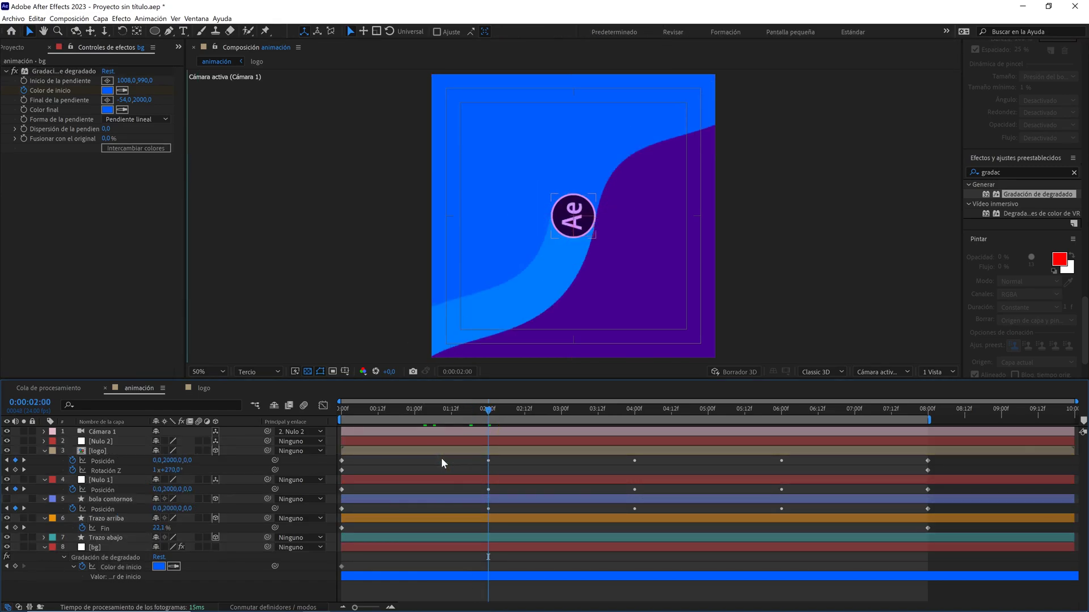
pyautogui.click(85, 546)
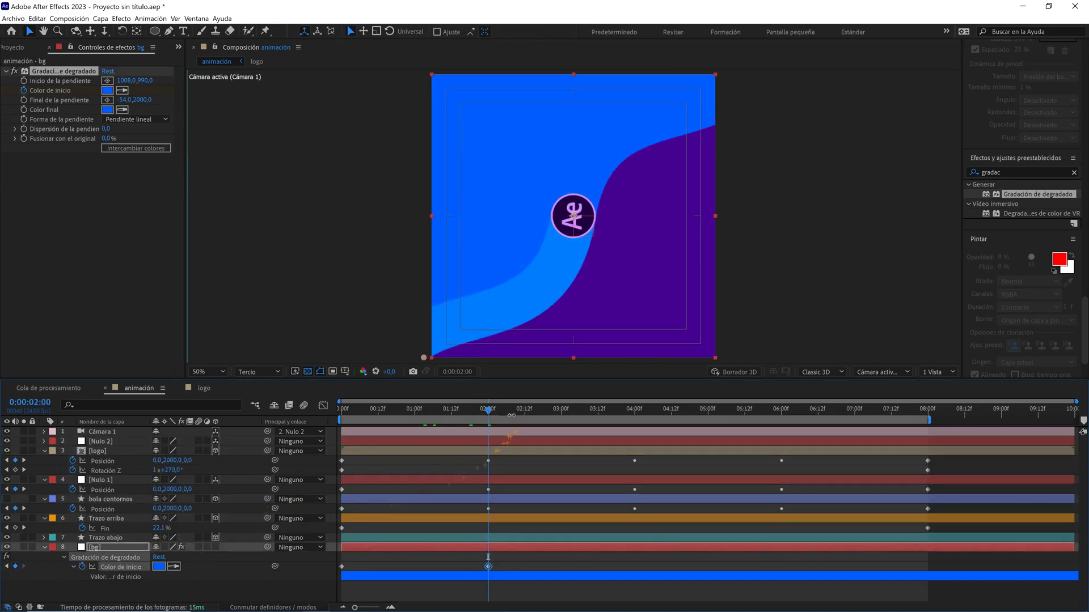
# Add Color de inicio keyframes at 4, 6 and 8 seconds, then return to 1 second
pyautogui.moveTo(628, 410); pyautogui.dragTo(635, 411)
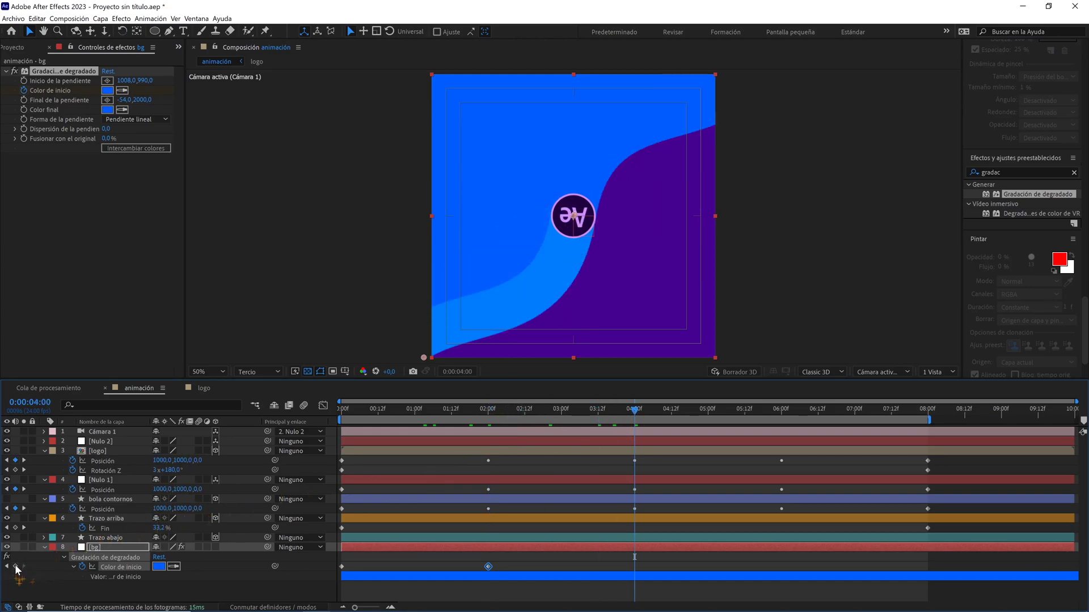
pyautogui.click(15, 566)
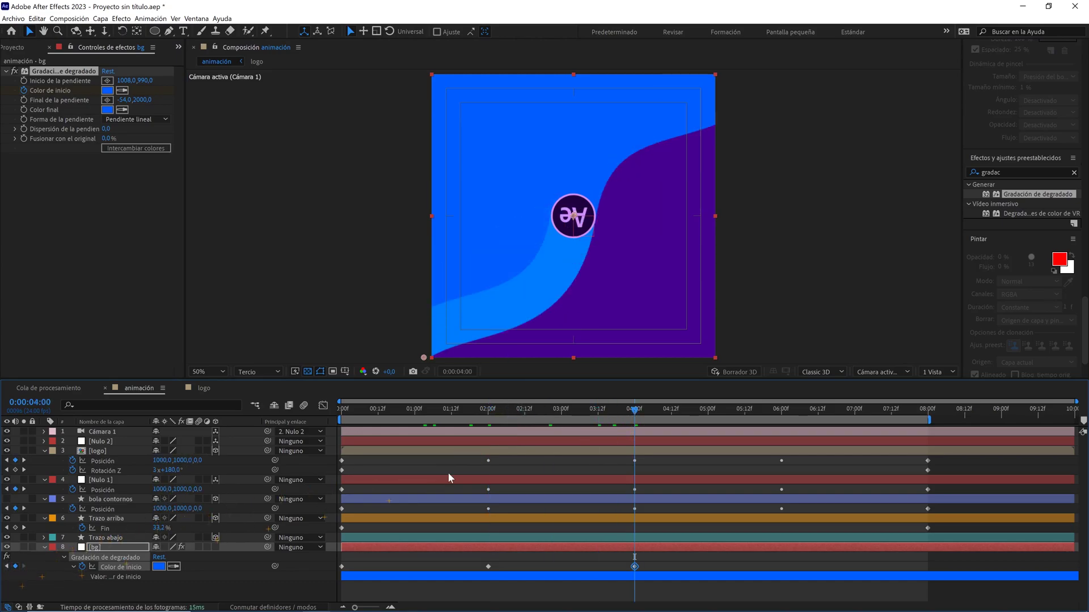
pyautogui.click(659, 410)
pyautogui.moveTo(740, 412); pyautogui.dragTo(775, 413)
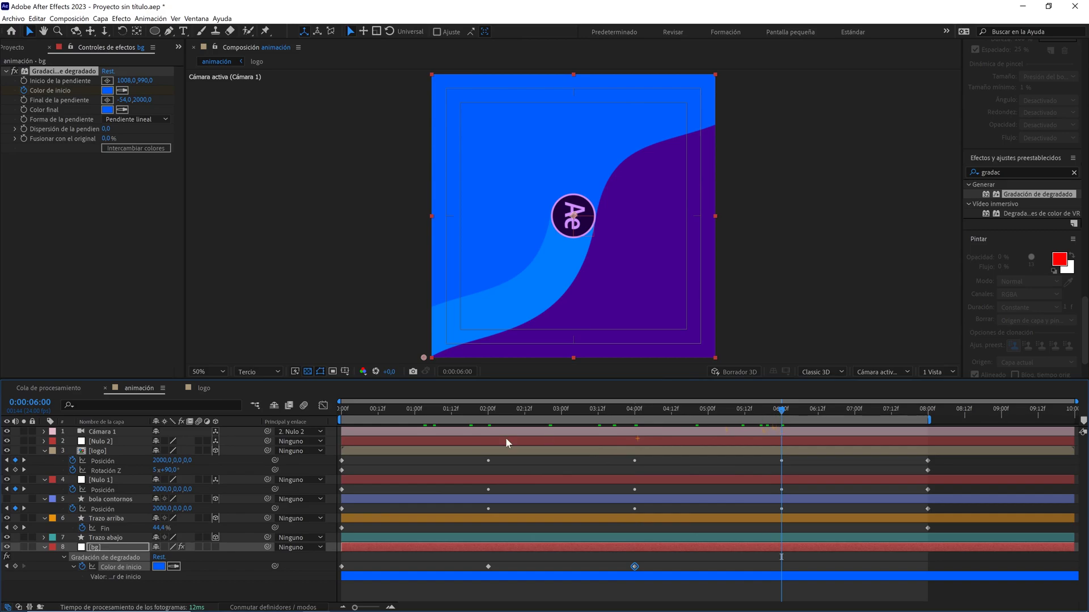
pyautogui.click(15, 566)
pyautogui.moveTo(805, 408); pyautogui.dragTo(930, 416)
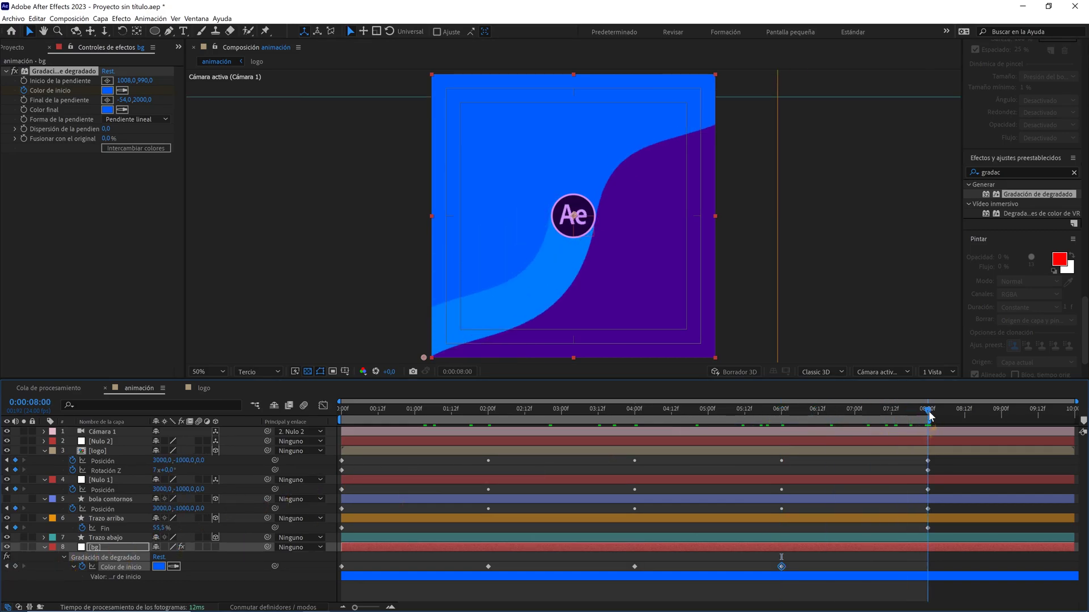
pyautogui.click(16, 566)
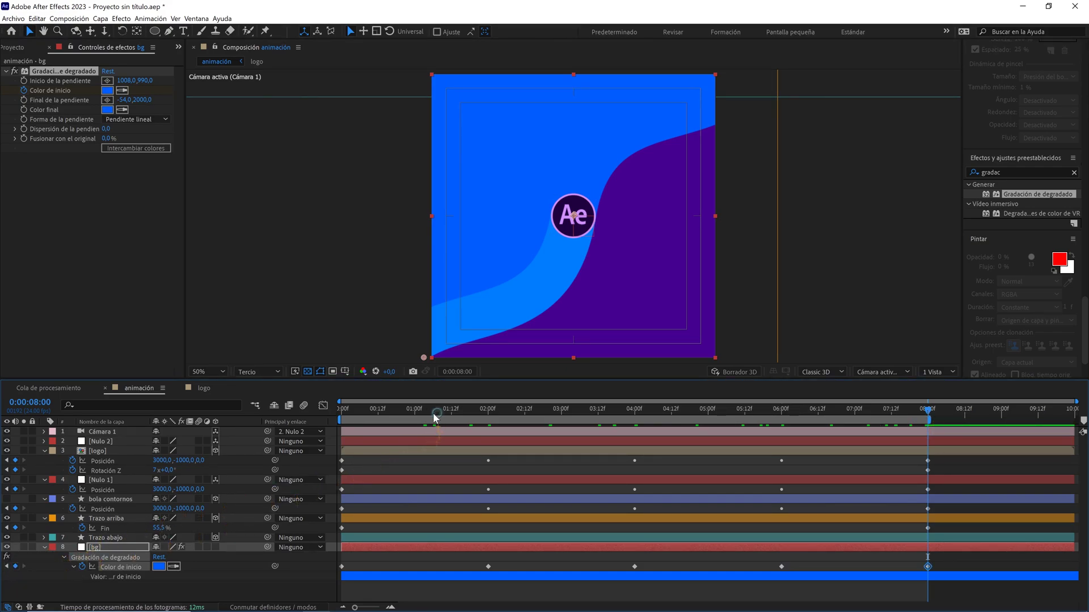
pyautogui.click(415, 420)
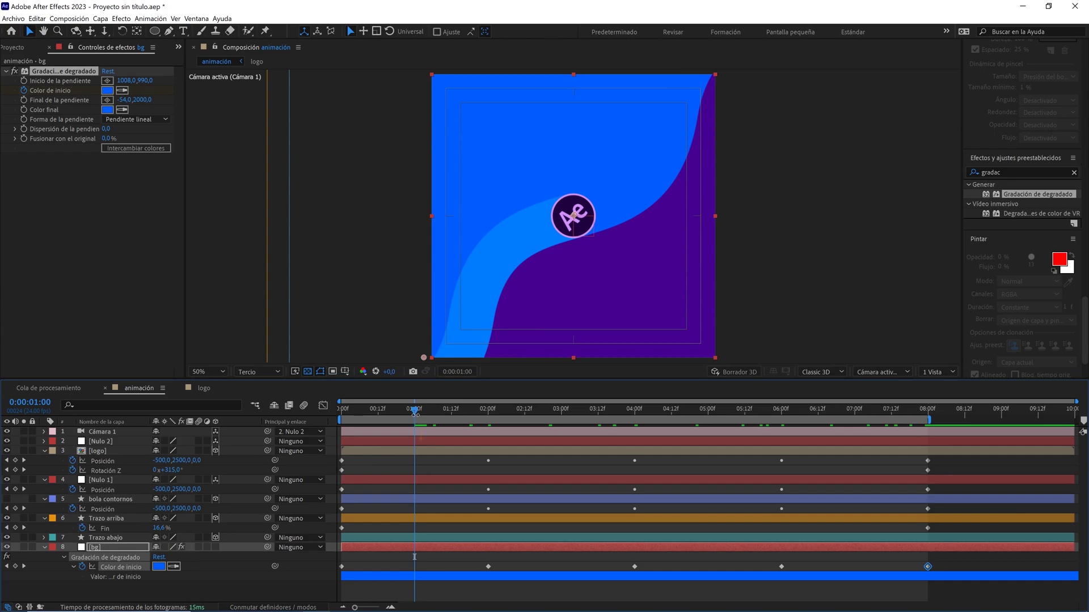
pyautogui.click(107, 91)
# Set the start colour to light blue 6EA3FF at 1 second and paste it at 3 seconds
pyautogui.moveTo(533, 393); pyautogui.dragTo(489, 350)
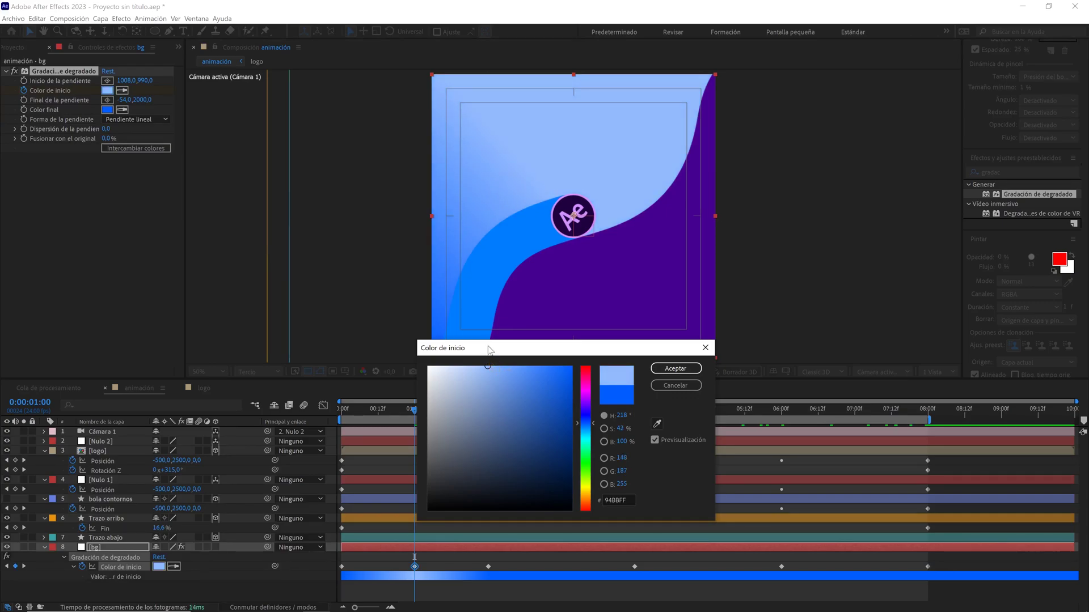
pyautogui.click(656, 369)
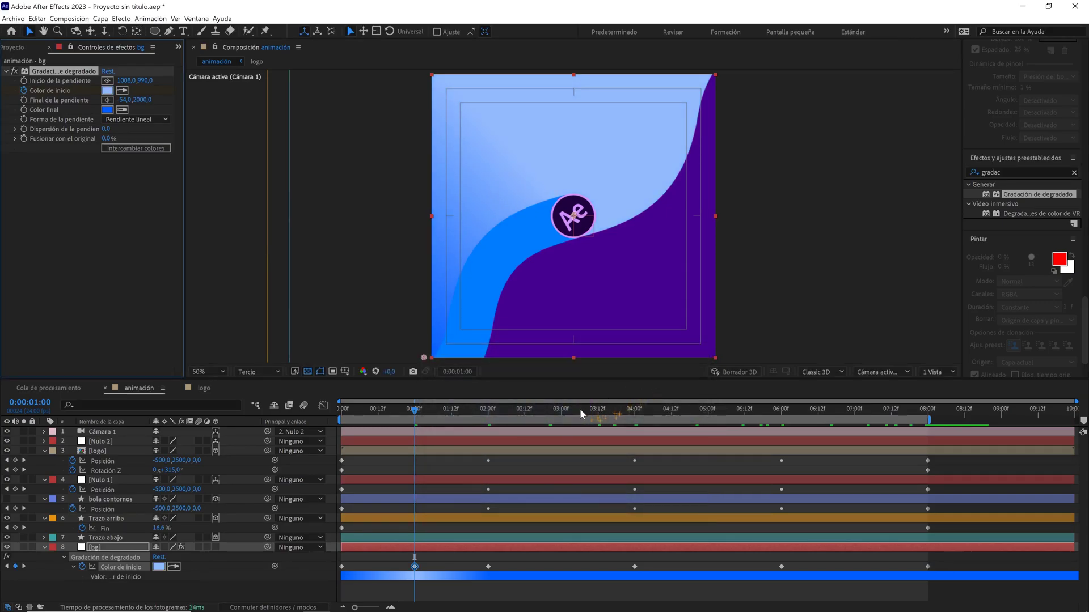
pyautogui.click(562, 415)
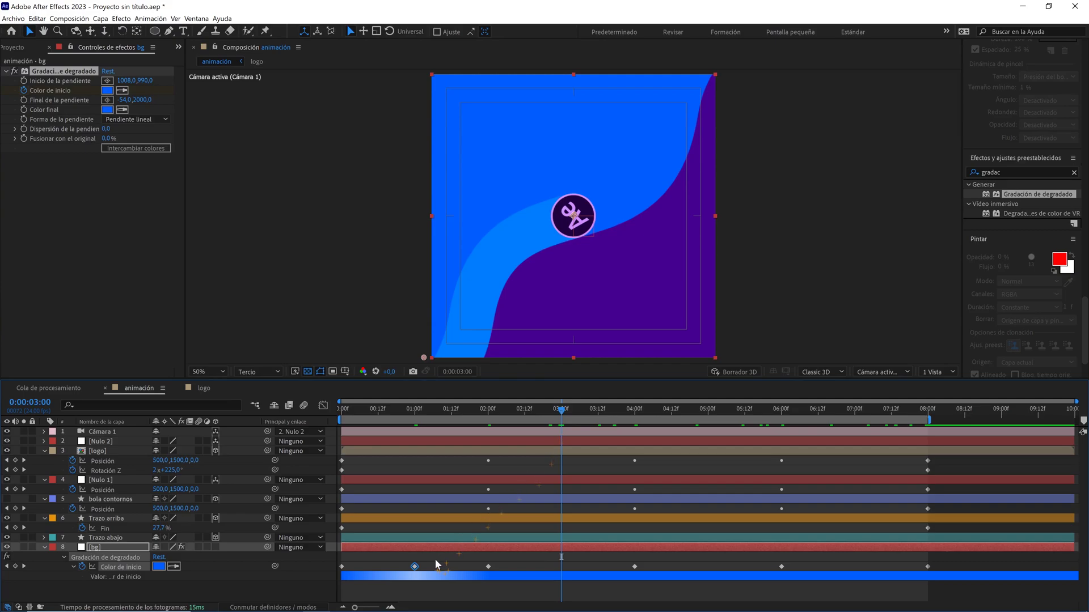
pyautogui.hotkey('ctrl', 'c')
pyautogui.hotkey('ctrl', 'v')
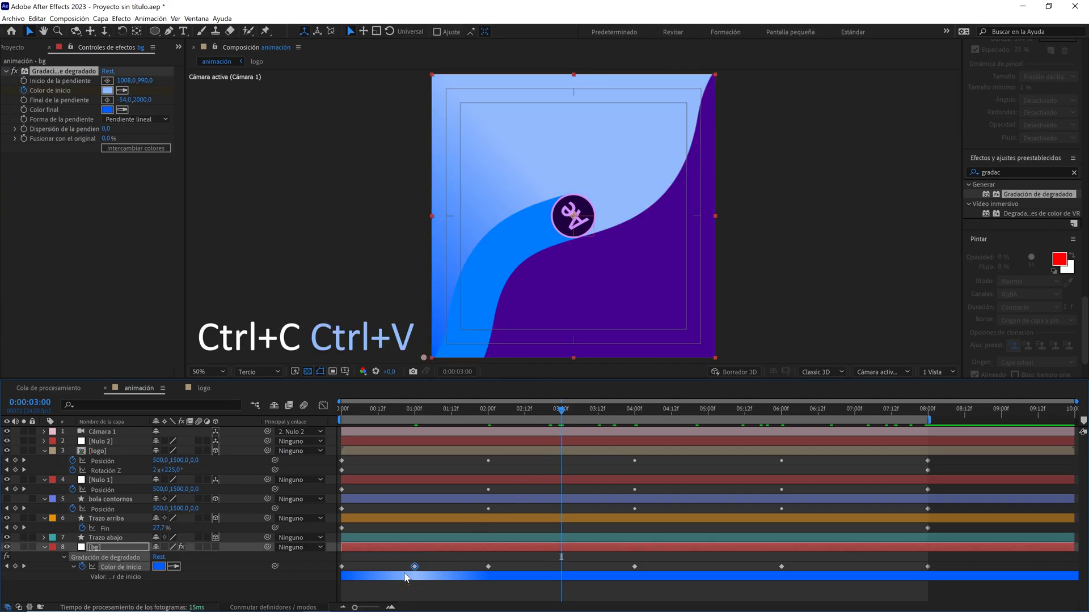
# Paste the light blue keyframe at 5 and 7 seconds, then select all start-colour keyframes
pyautogui.click(708, 415)
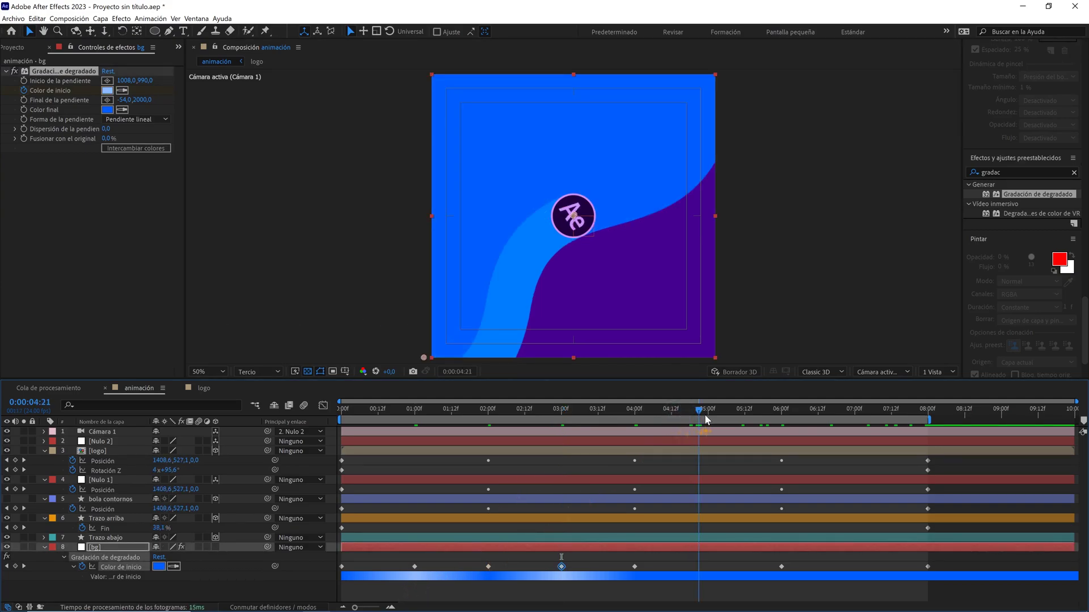
pyautogui.hotkey('ctrl', 'c')
pyautogui.hotkey('ctrl', 'v')
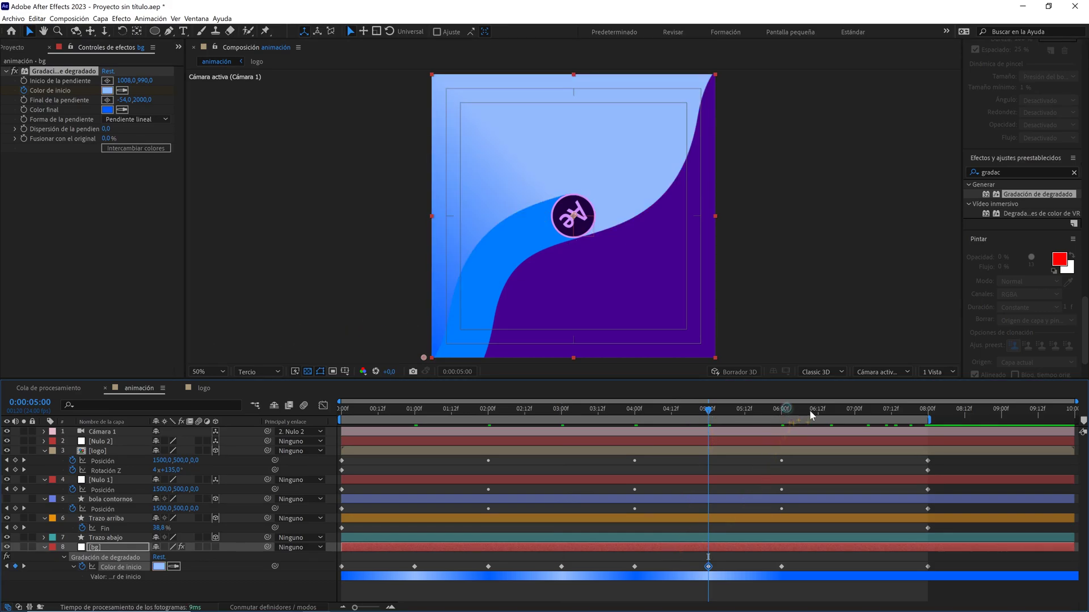
pyautogui.moveTo(809, 416); pyautogui.dragTo(856, 423)
pyautogui.hotkey('ctrl', 'c')
pyautogui.hotkey('ctrl', 'v')
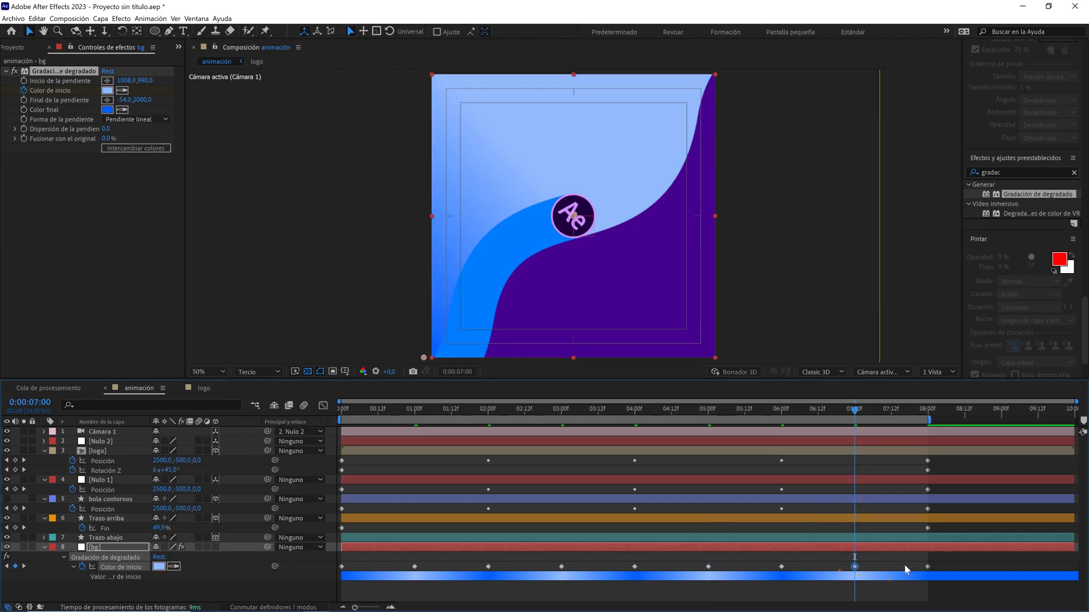
pyautogui.moveTo(956, 563); pyautogui.dragTo(336, 568)
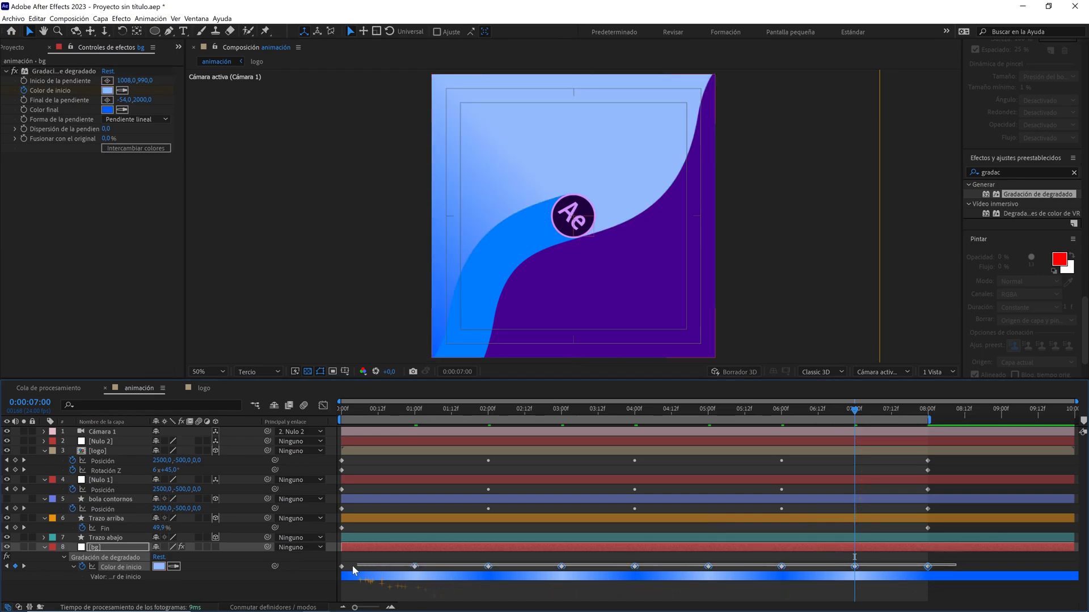
# Easy-ease the colour keyframes and matte bg to Trazo arriba, placed below Trazo abajo, over black
pyautogui.press('F9')
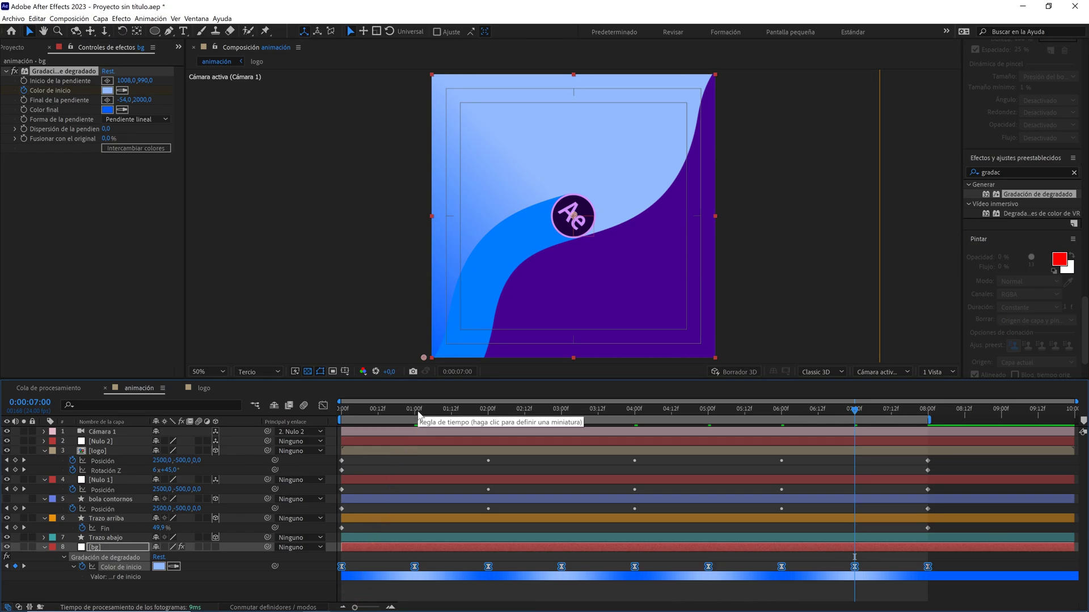
pyautogui.click(104, 520)
pyautogui.moveTo(104, 522); pyautogui.dragTo(109, 547)
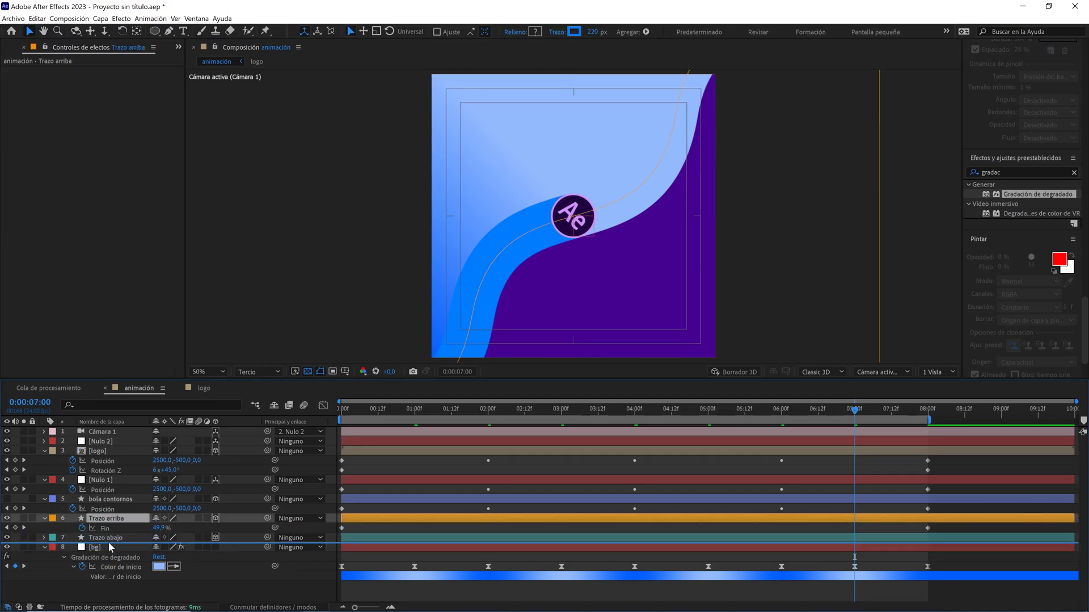
pyautogui.click(101, 548)
pyautogui.press('F4')
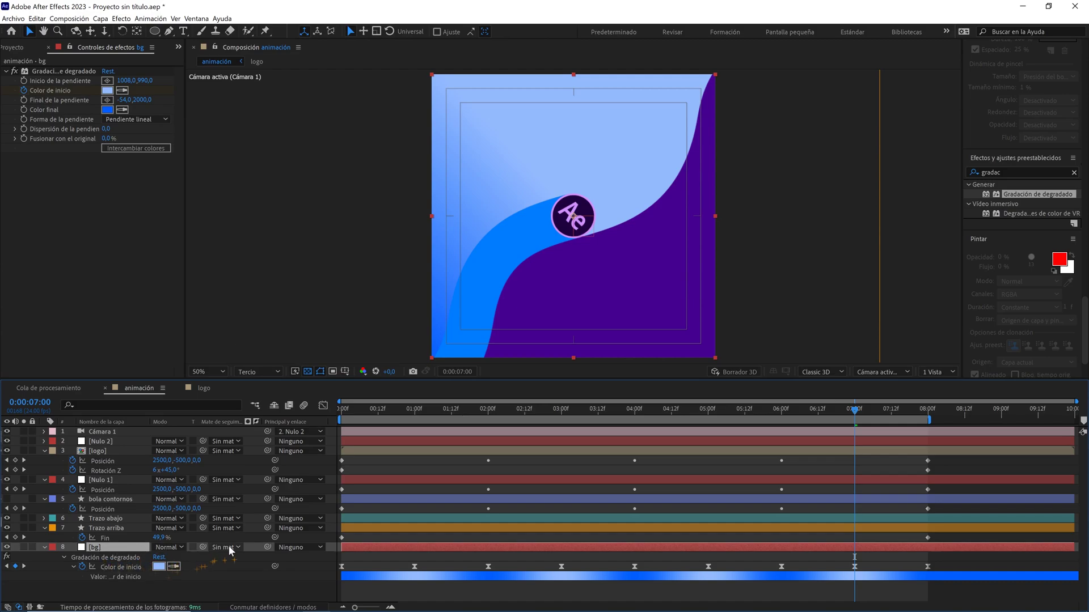
pyautogui.click(229, 548)
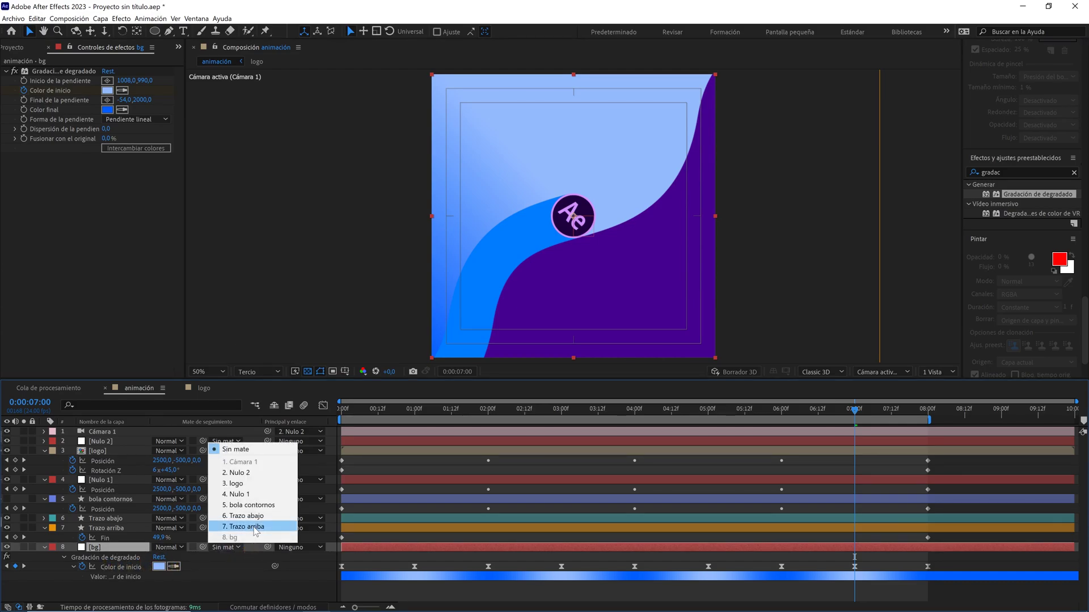
pyautogui.click(254, 527)
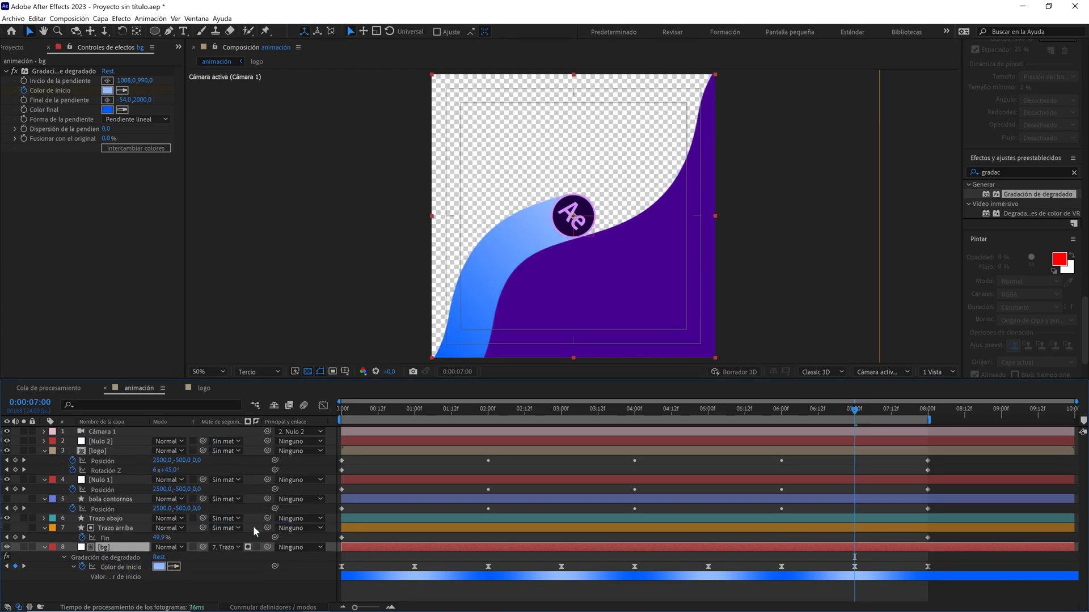
pyautogui.click(308, 371)
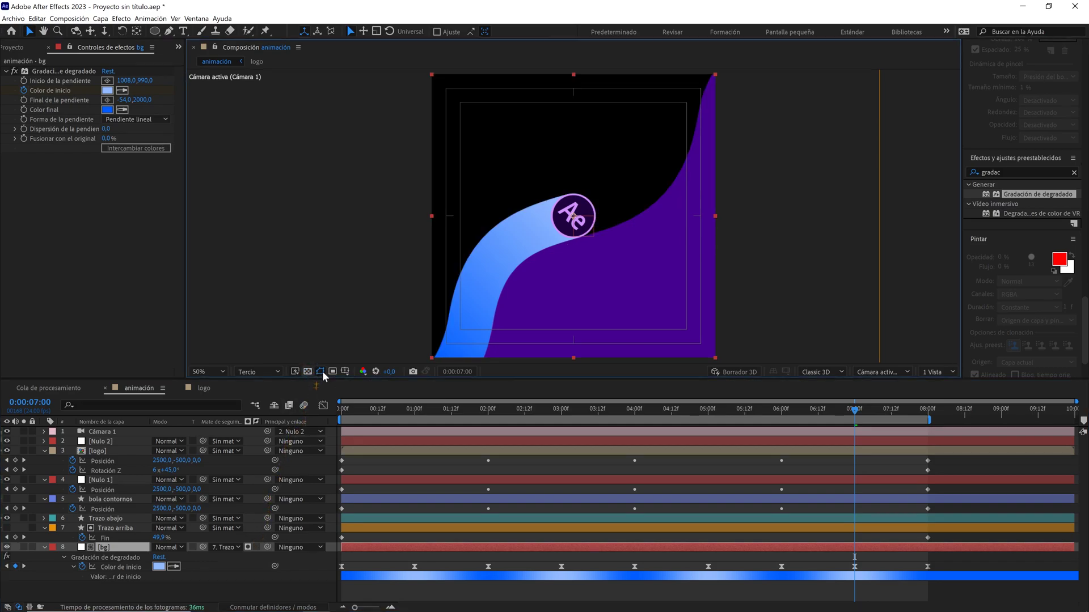
# Shift the start-colour keyframes one second earlier and paste a light blue keyframe at 8 seconds
pyautogui.press('space')
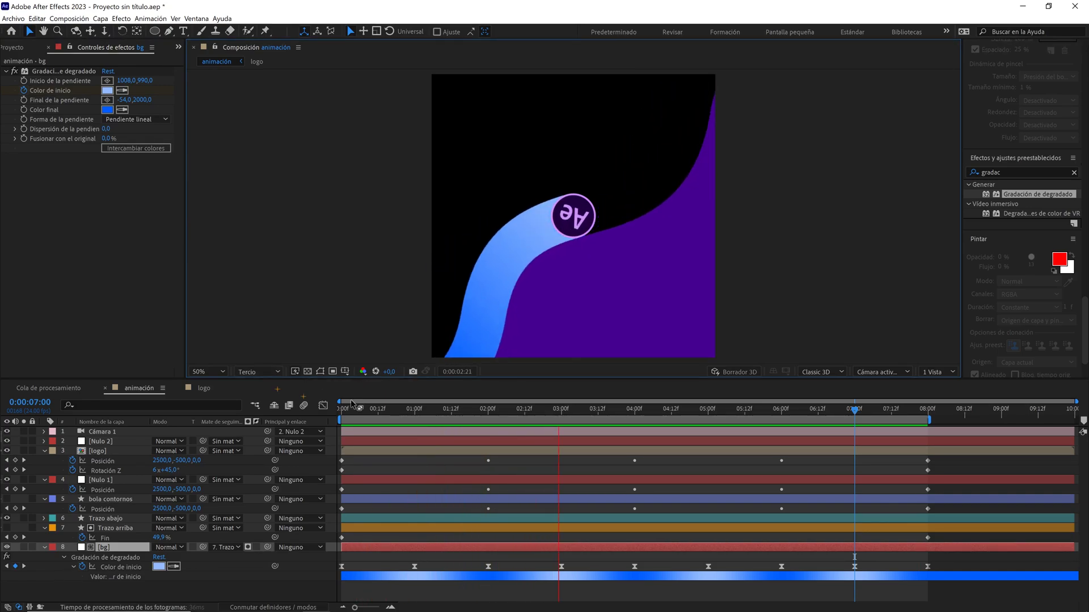
pyautogui.press('space')
pyautogui.moveTo(958, 568); pyautogui.dragTo(330, 576)
pyautogui.moveTo(374, 410); pyautogui.dragTo(331, 409)
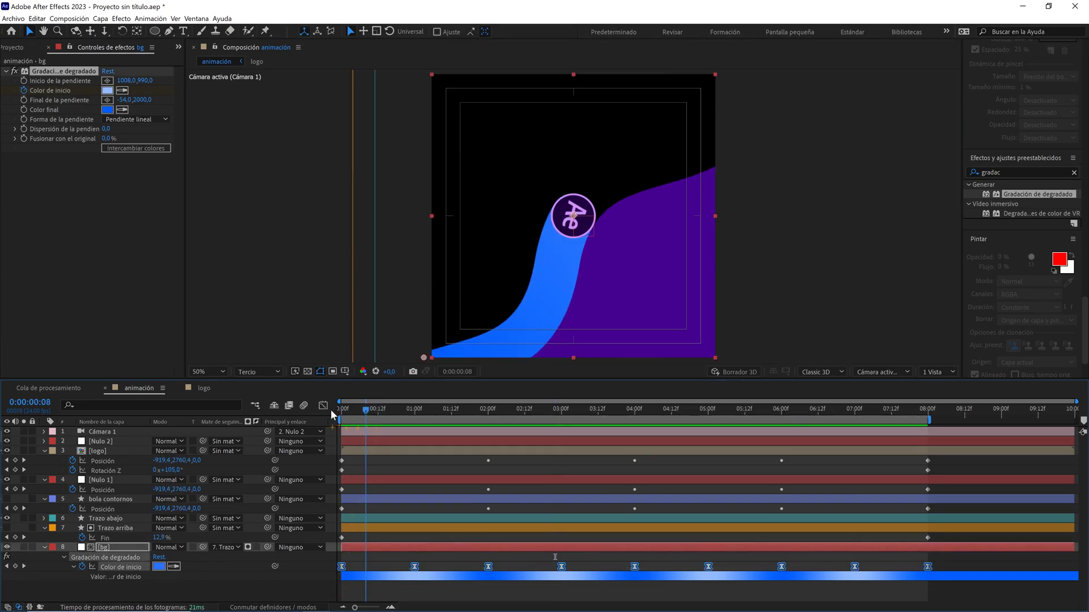
pyautogui.moveTo(415, 567); pyautogui.dragTo(352, 570)
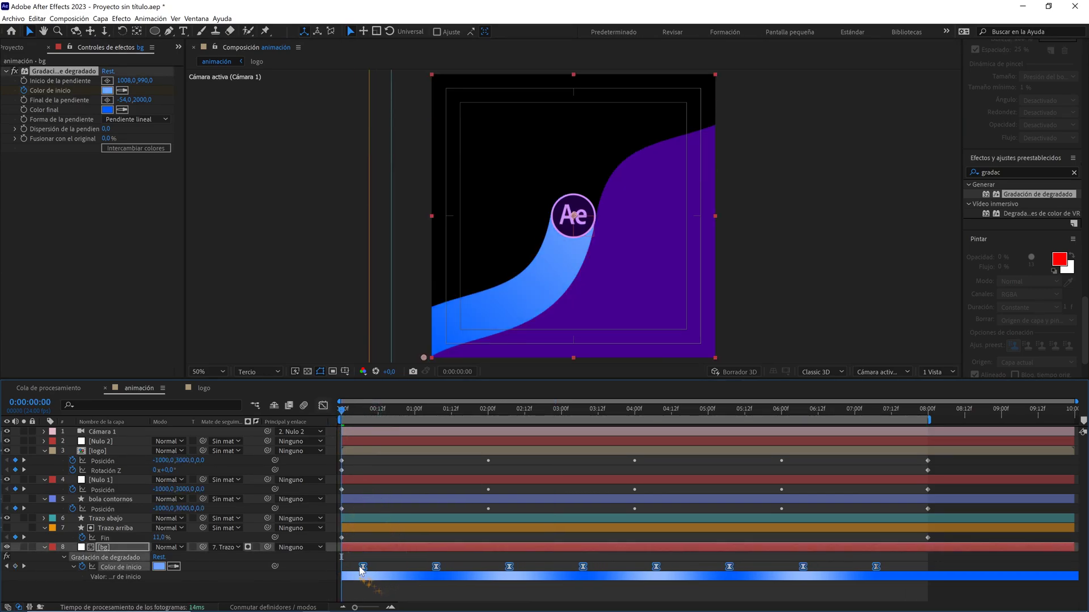
pyautogui.click(928, 410)
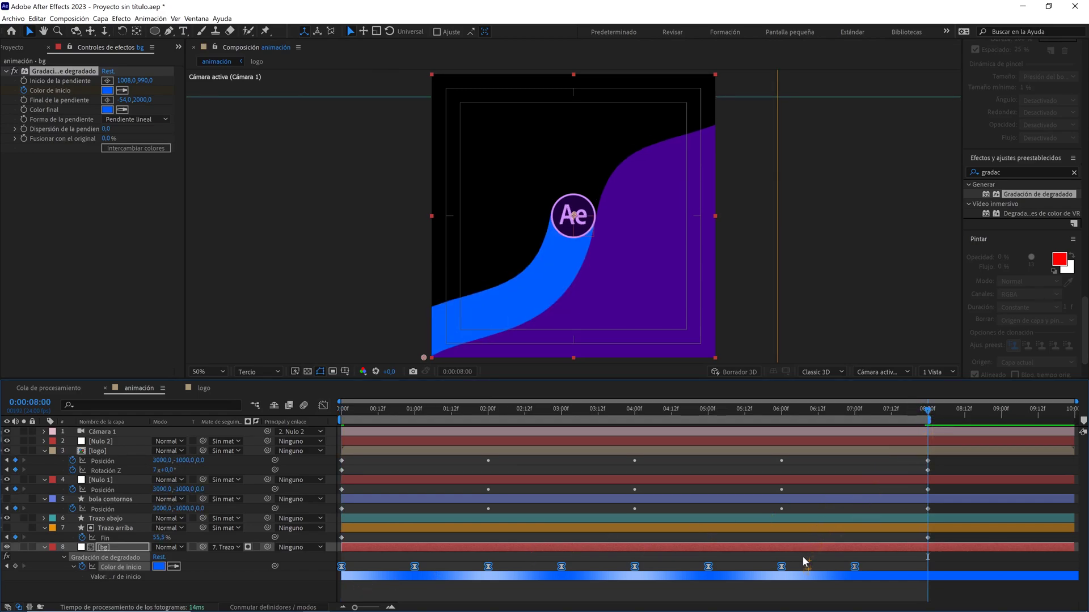
pyautogui.click(782, 568)
pyautogui.hotkey('ctrl', 'c')
pyautogui.hotkey('ctrl', 'v')
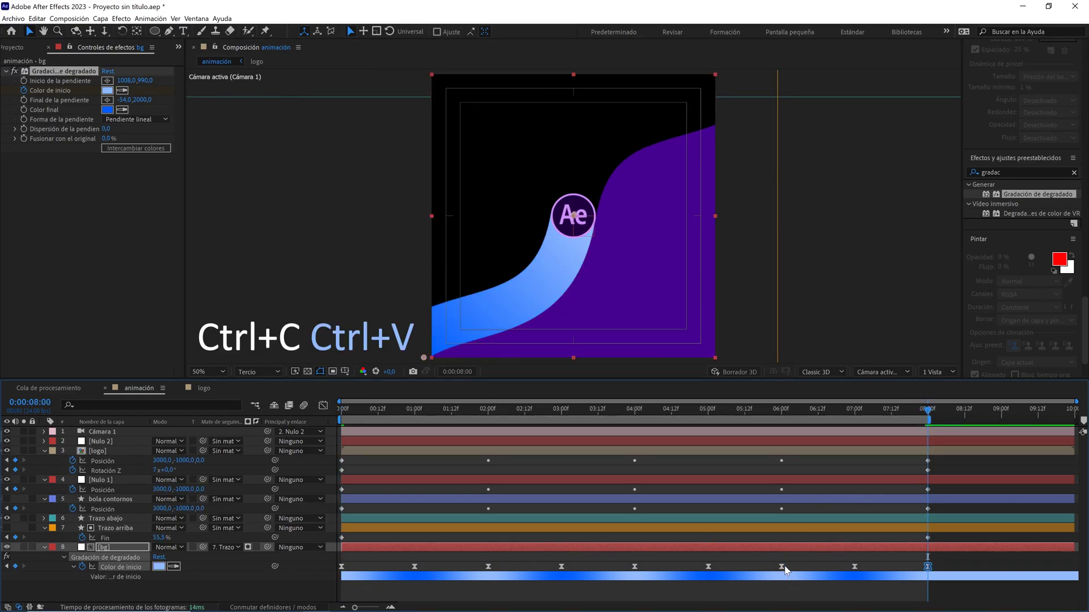
# Preview the animation and collapse all layer properties
pyautogui.moveTo(733, 410); pyautogui.dragTo(335, 417)
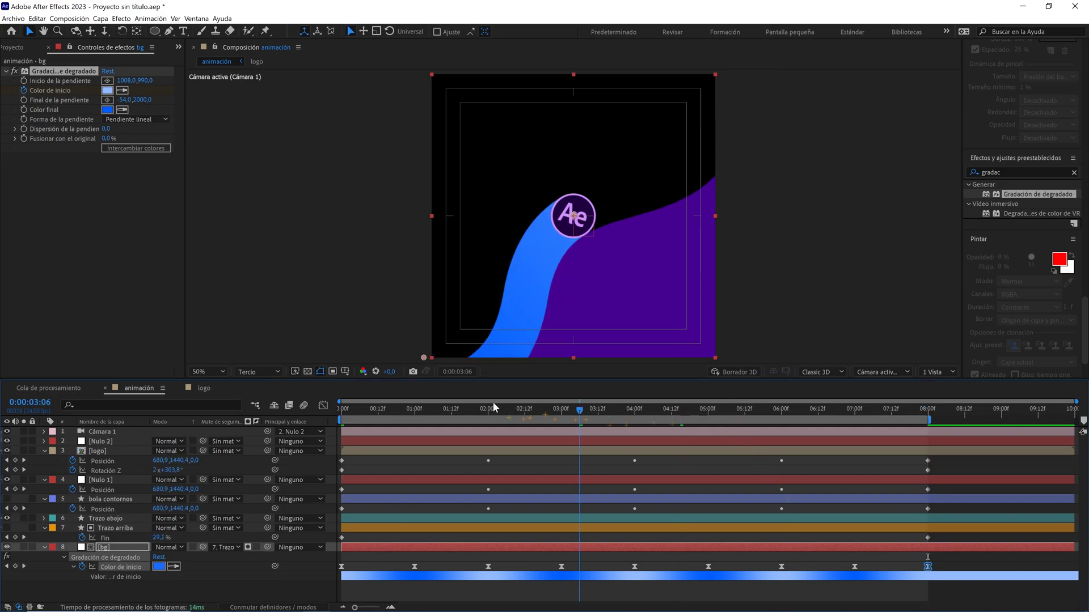
pyautogui.press('space')
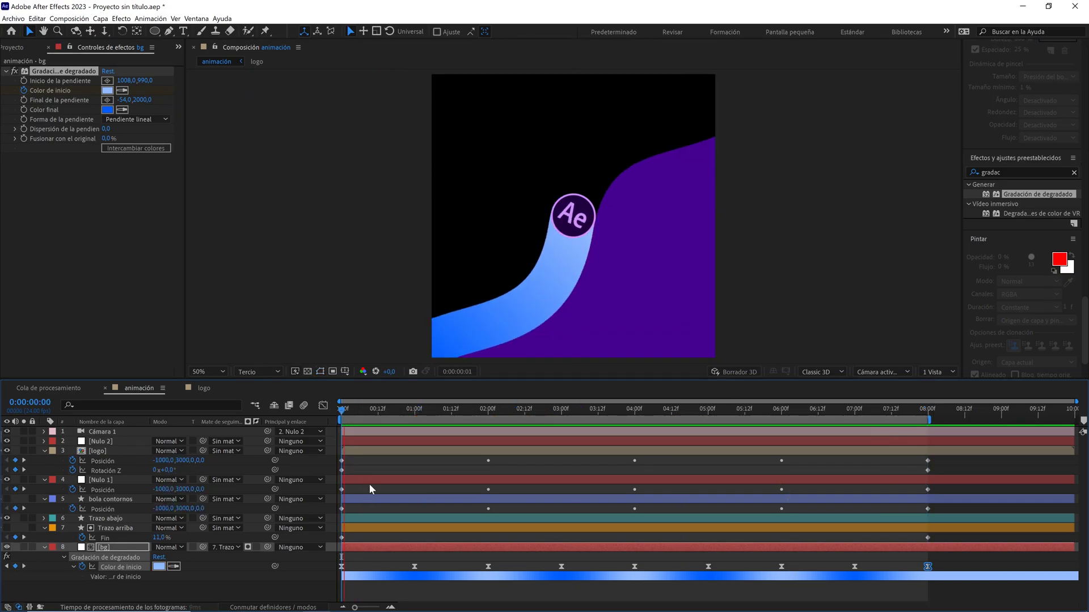
pyautogui.press('space')
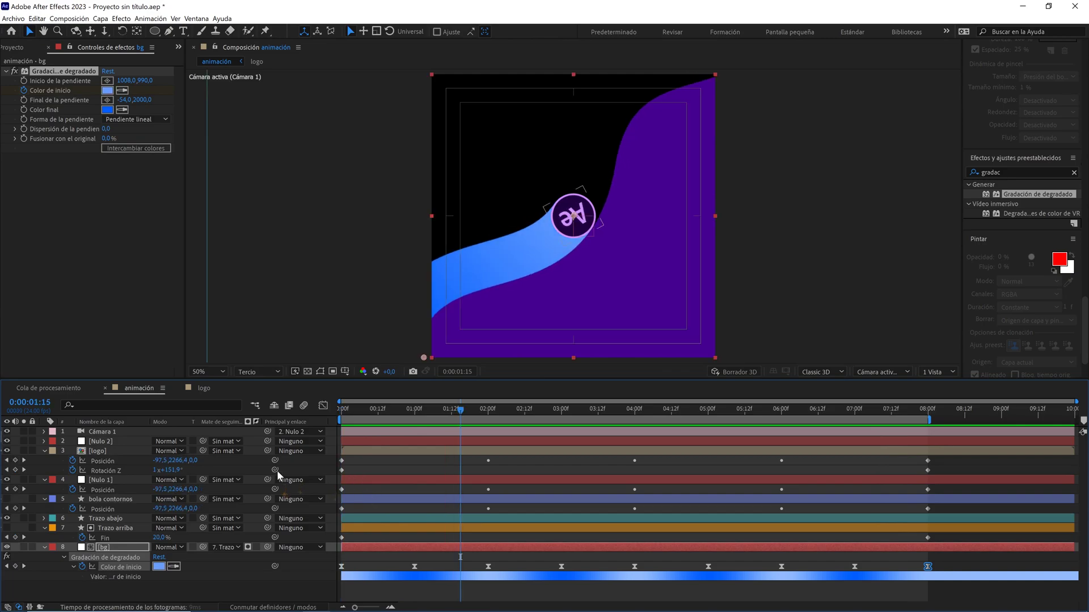
pyautogui.hotkey('ctrl', 'a')
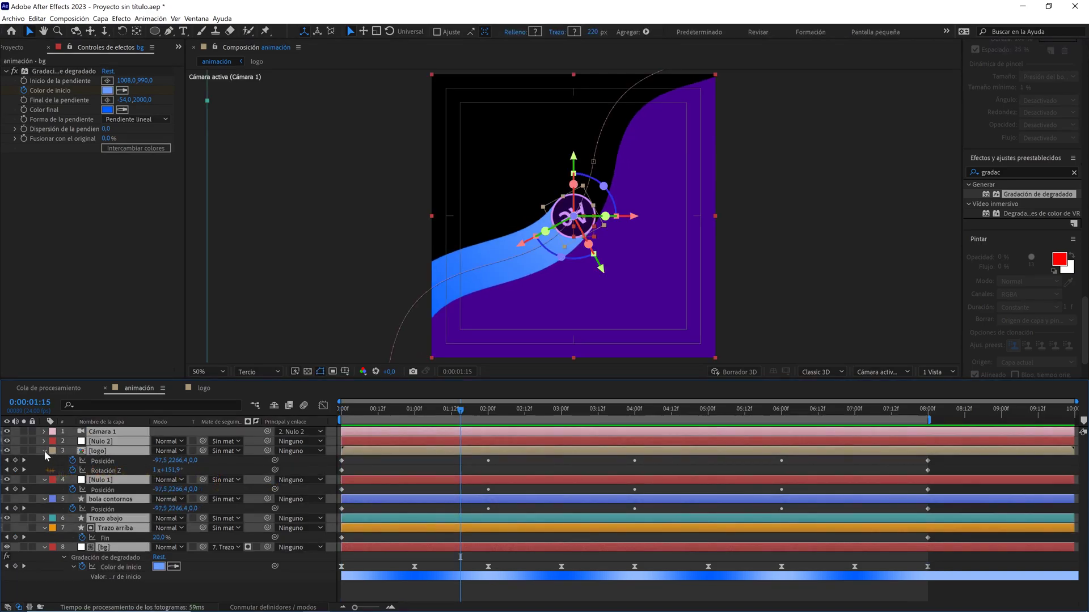
pyautogui.press('u')
pyautogui.click(119, 526)
# Trim animación to its work area with Separar comp. del entorno de trabajo, making it 8 seconds
pyautogui.click(113, 277)
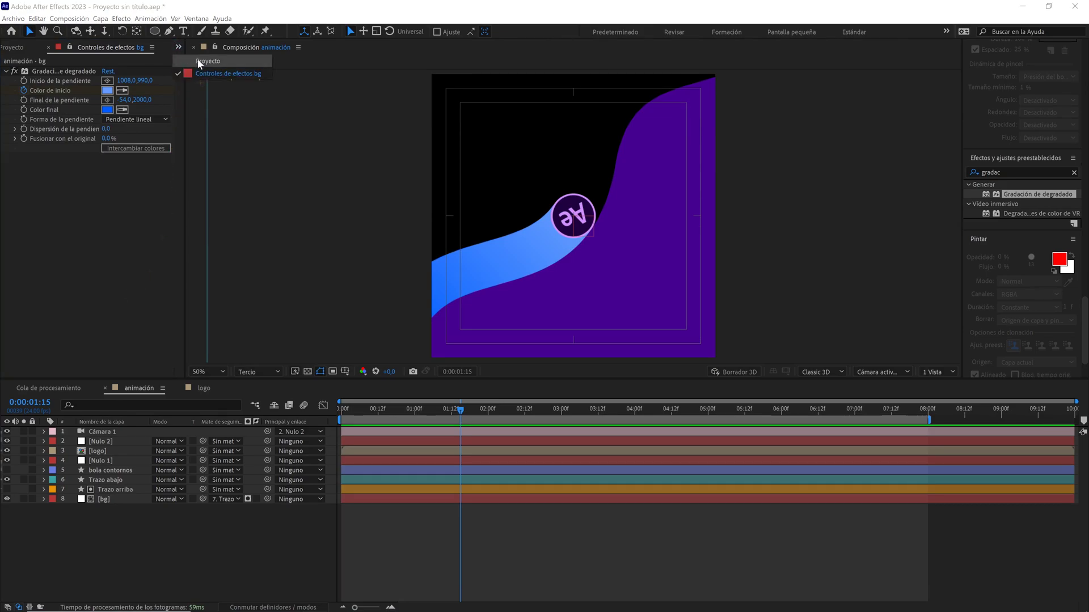
pyautogui.hotkey('ctrl', '0')
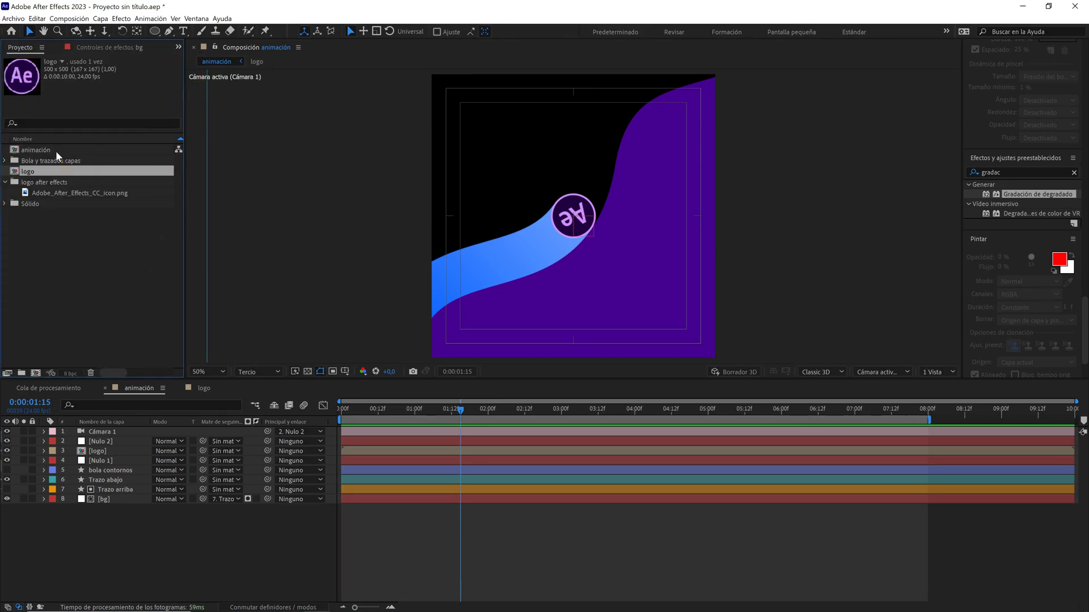
pyautogui.click(37, 150)
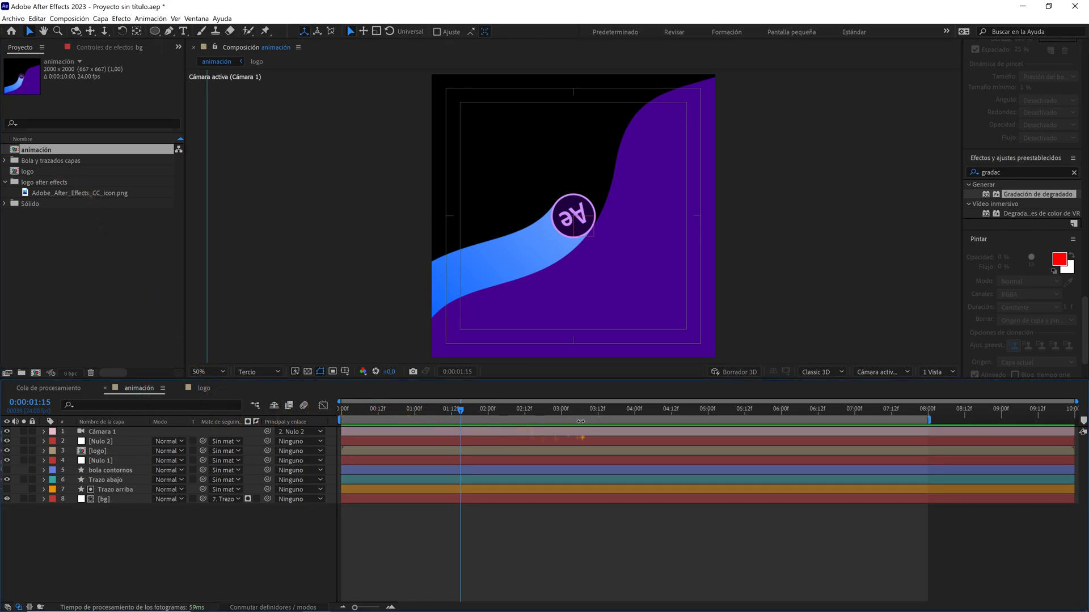
pyautogui.rightClick(580, 422)
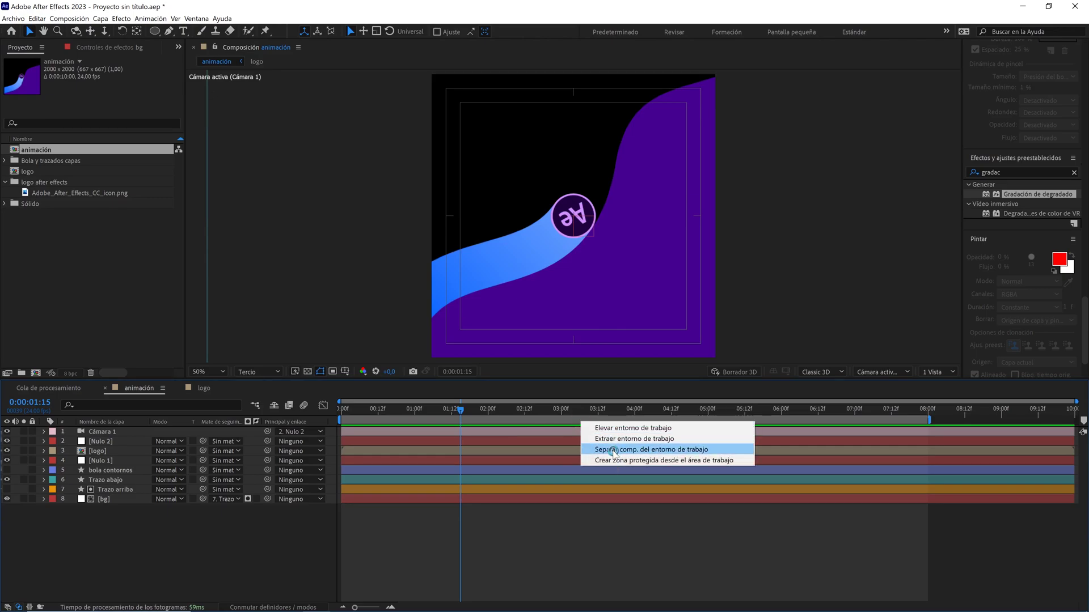
pyautogui.click(613, 450)
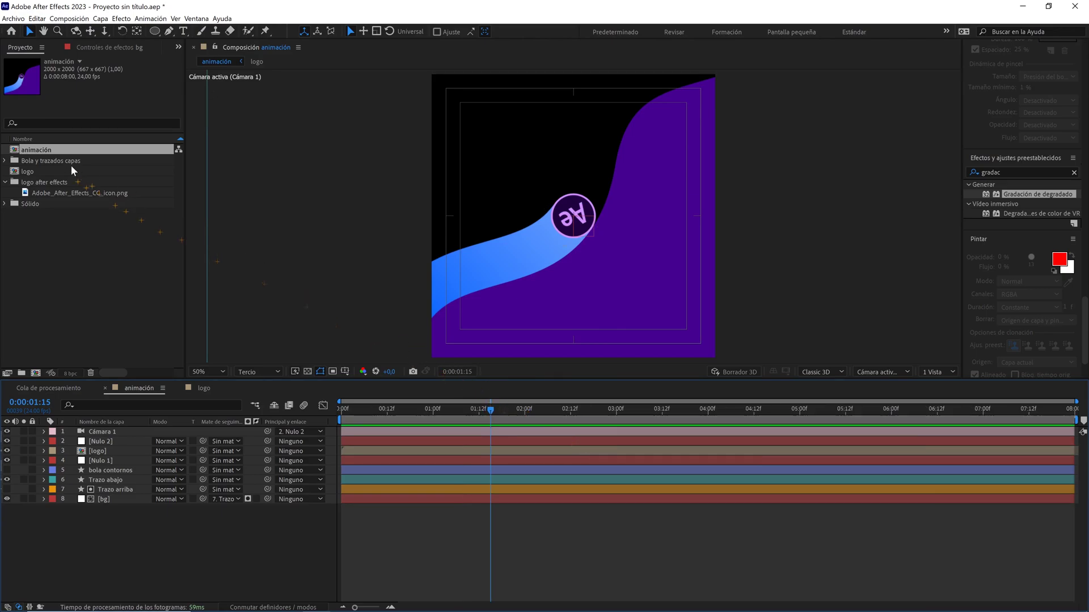
# Nest animación in a new composition, animación 2, and add a new solid layer
pyautogui.moveTo(52, 155); pyautogui.dragTo(41, 376)
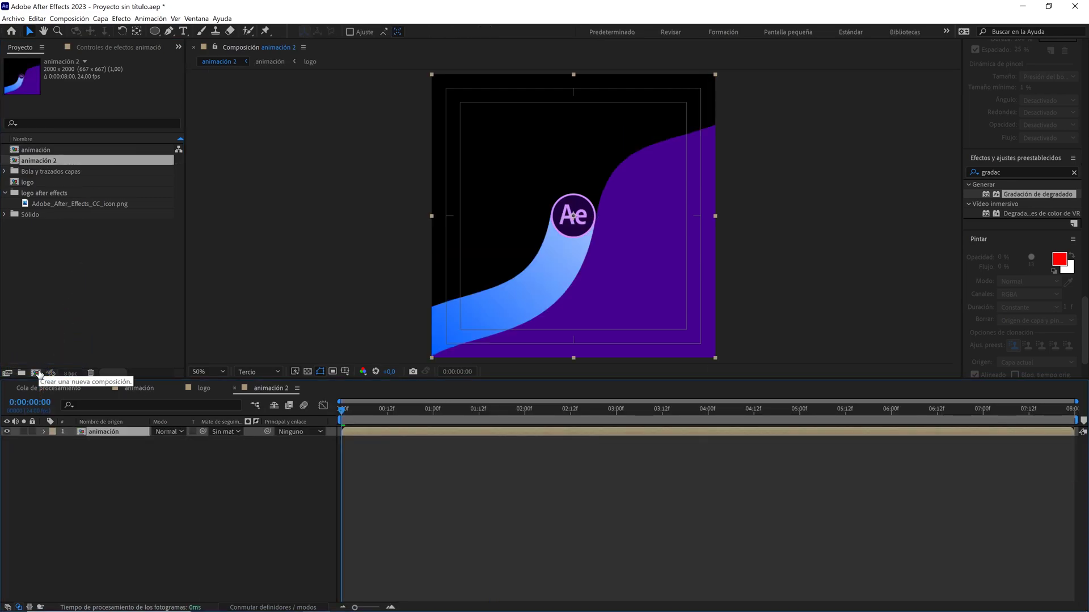
pyautogui.rightClick(134, 481)
pyautogui.moveTo(257, 486)
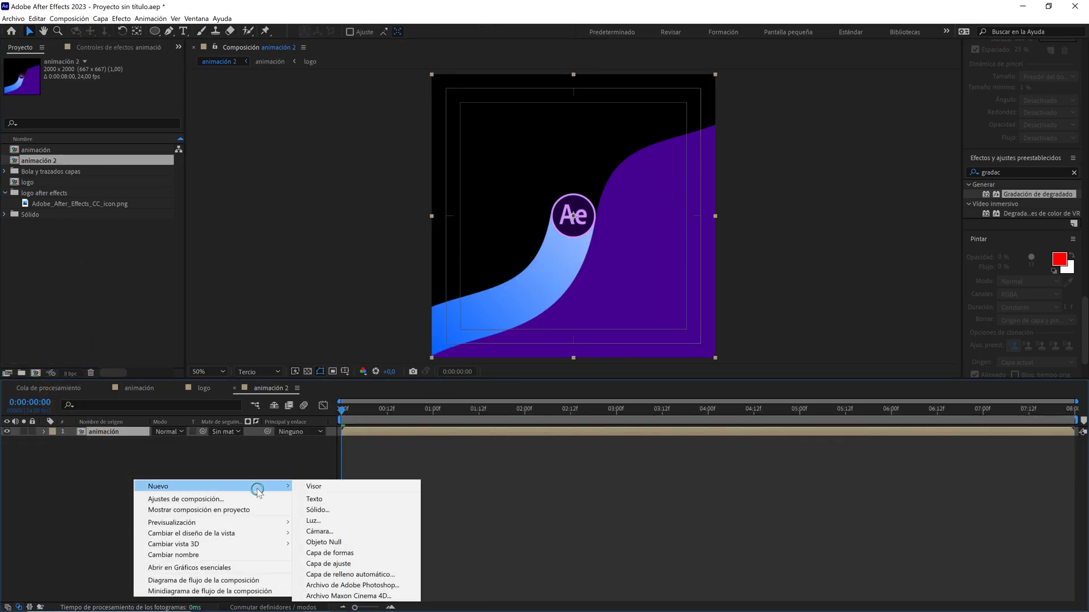
pyautogui.click(321, 509)
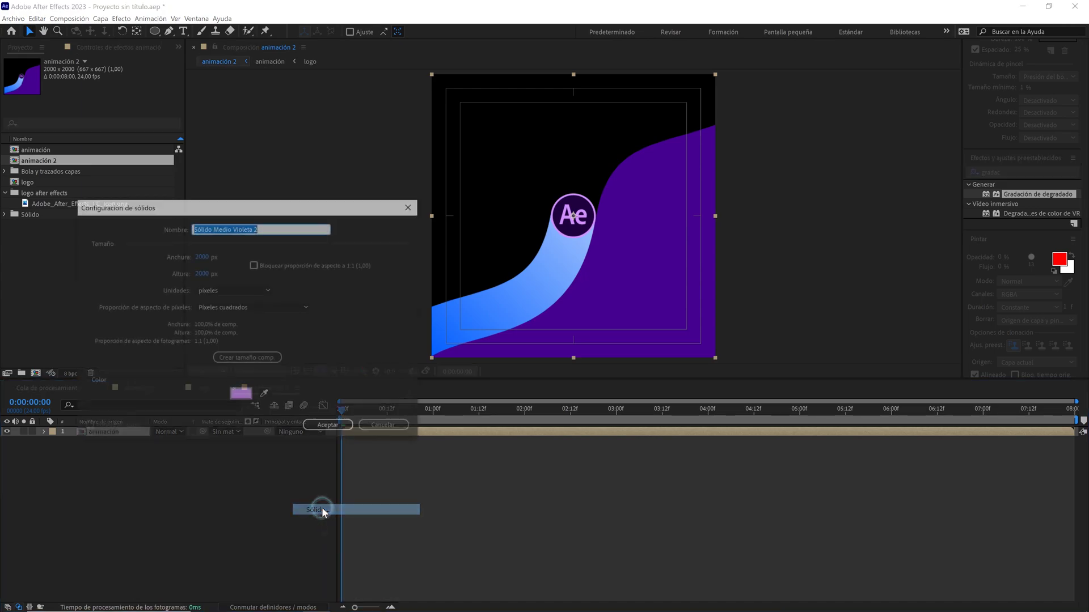
# Make the solid white, move it below animación and lock it
pyautogui.click(249, 397)
pyautogui.click(430, 368)
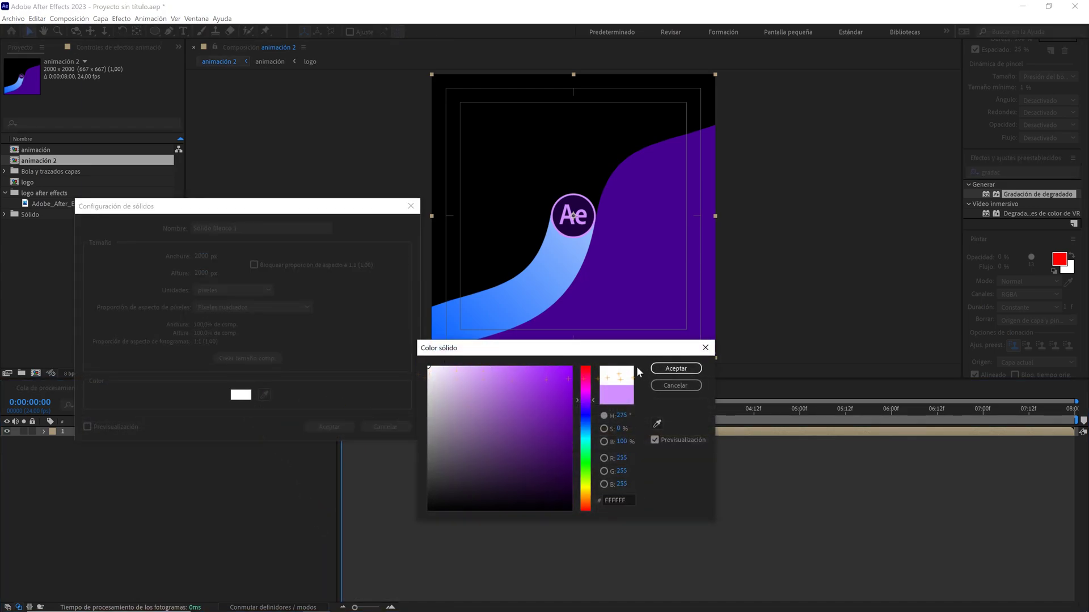
pyautogui.click(670, 369)
pyautogui.click(332, 427)
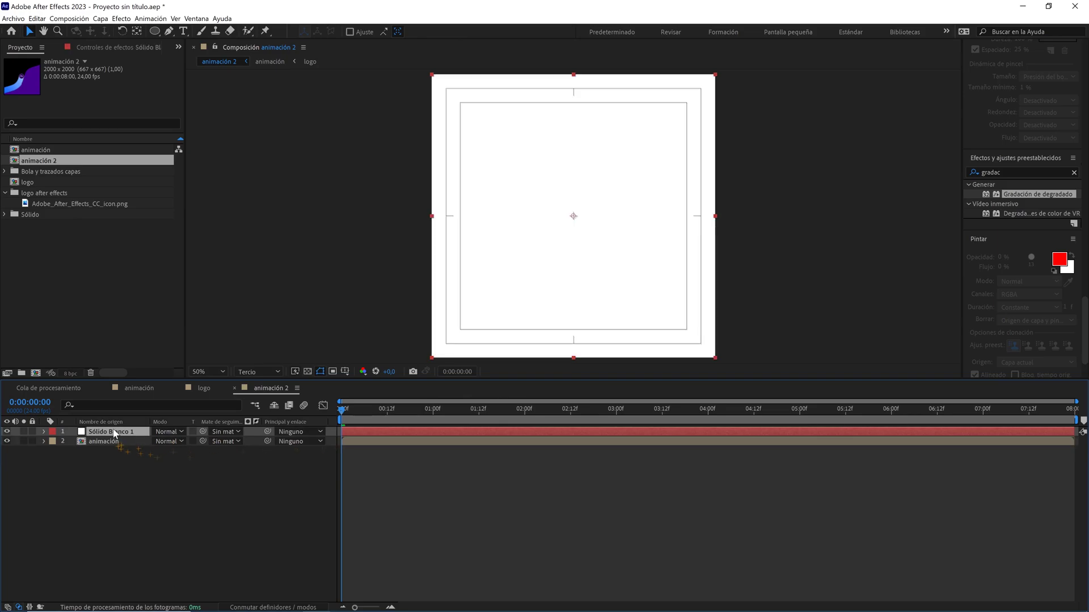
pyautogui.moveTo(114, 435); pyautogui.dragTo(100, 457)
pyautogui.click(32, 441)
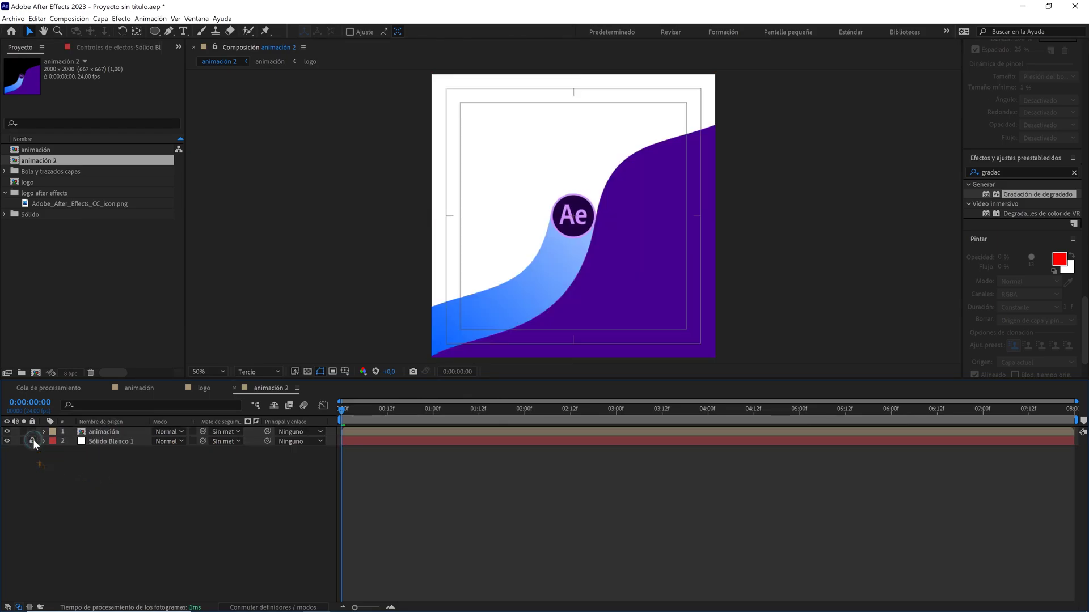
pyautogui.click(108, 434)
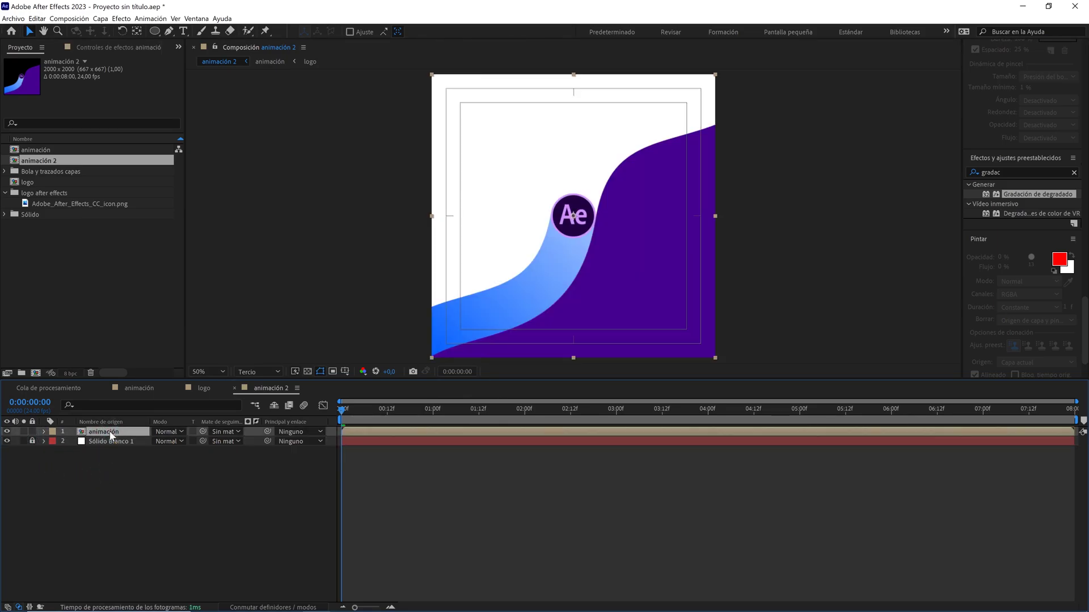
# Enable time remapping on the animación layer
pyautogui.rightClick(110, 434)
pyautogui.moveTo(209, 206)
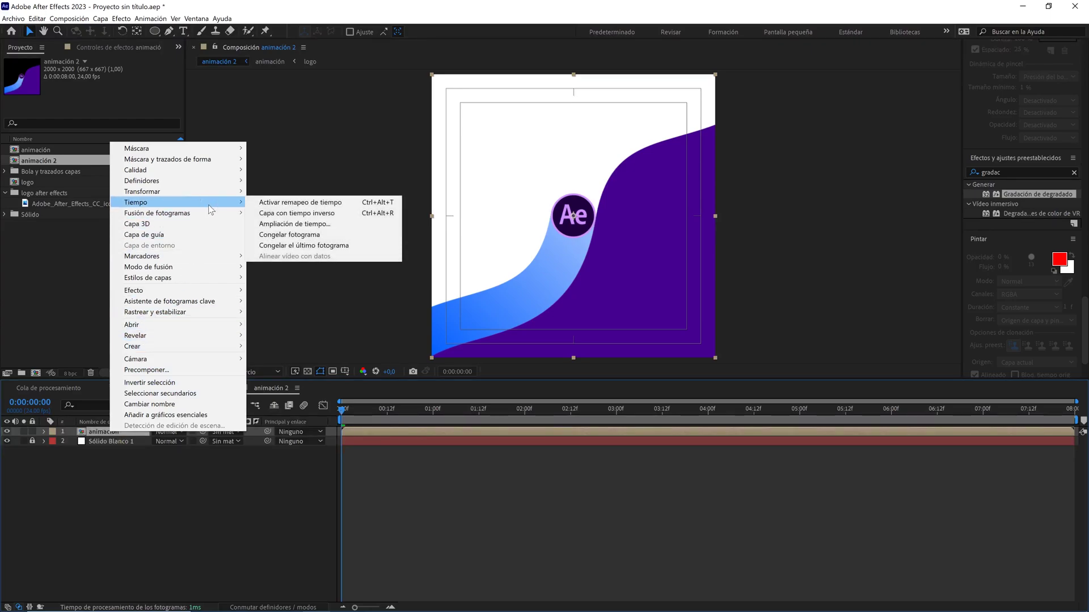
pyautogui.click(271, 204)
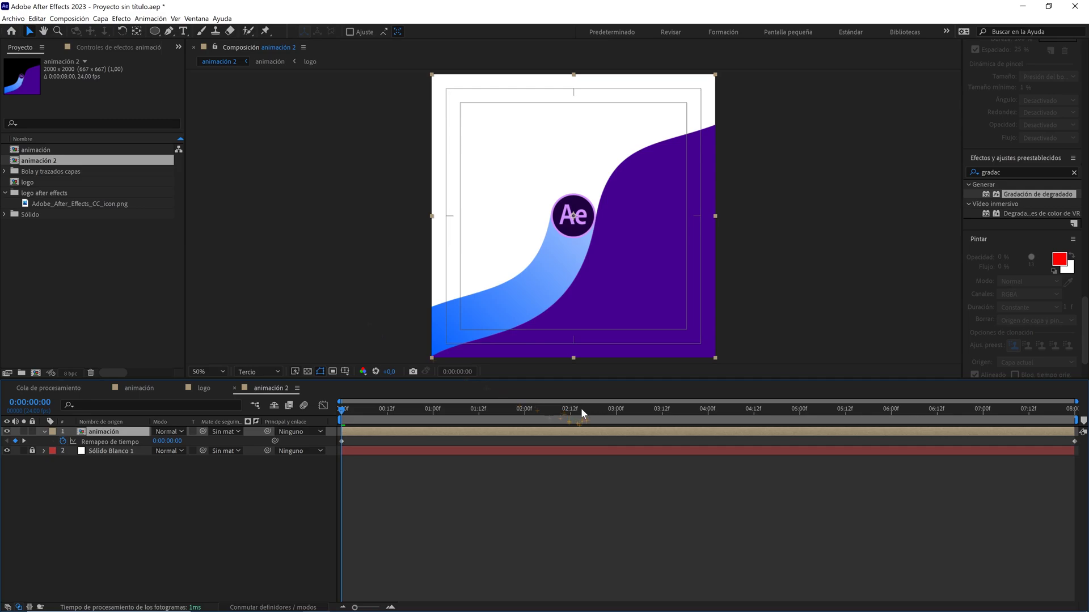
# Add time-remap keyframes at 2, 4 and 6 seconds and easy-ease them all
pyautogui.moveTo(582, 412); pyautogui.dragTo(708, 432)
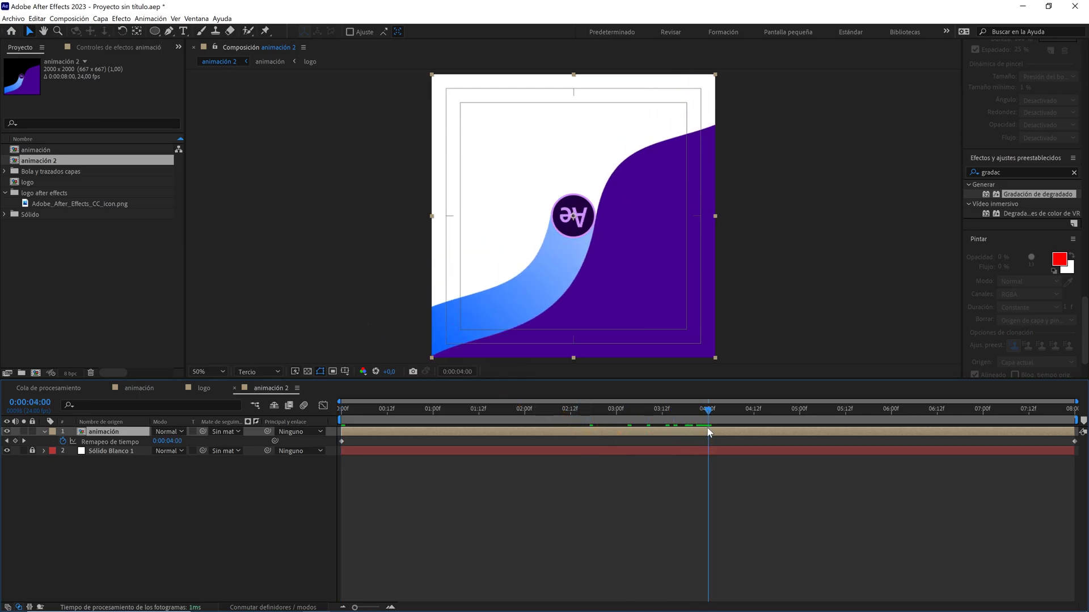
pyautogui.click(16, 441)
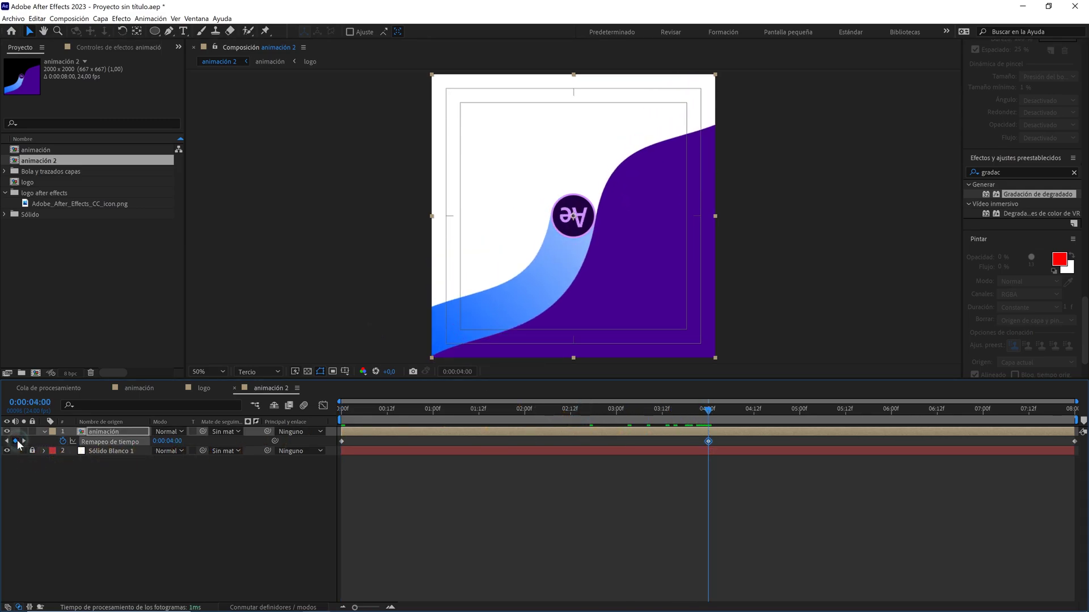
pyautogui.moveTo(572, 408); pyautogui.dragTo(526, 418)
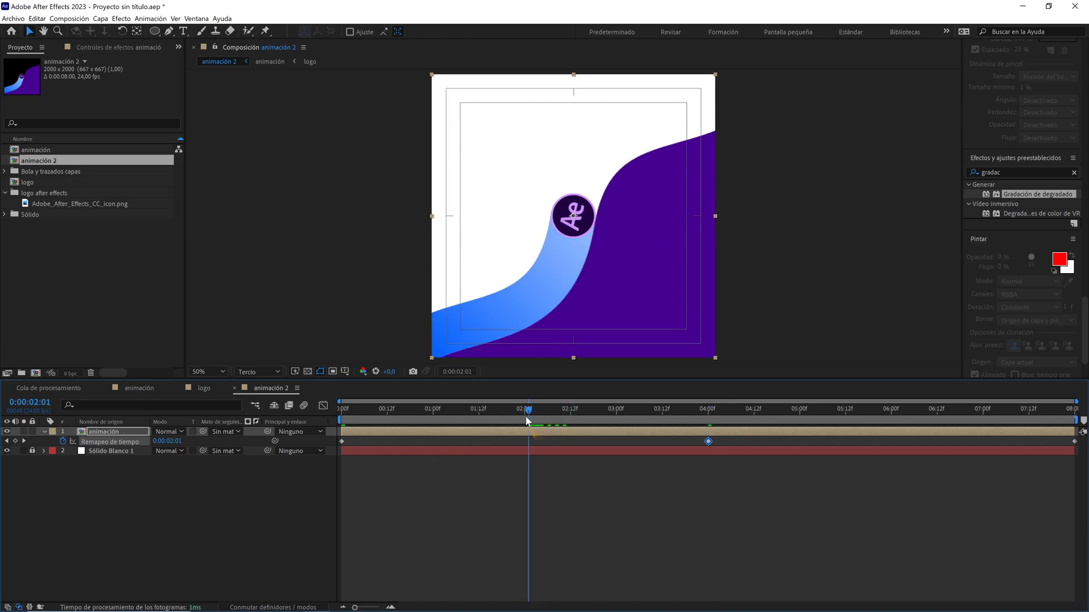
pyautogui.click(16, 441)
pyautogui.moveTo(574, 410); pyautogui.dragTo(894, 429)
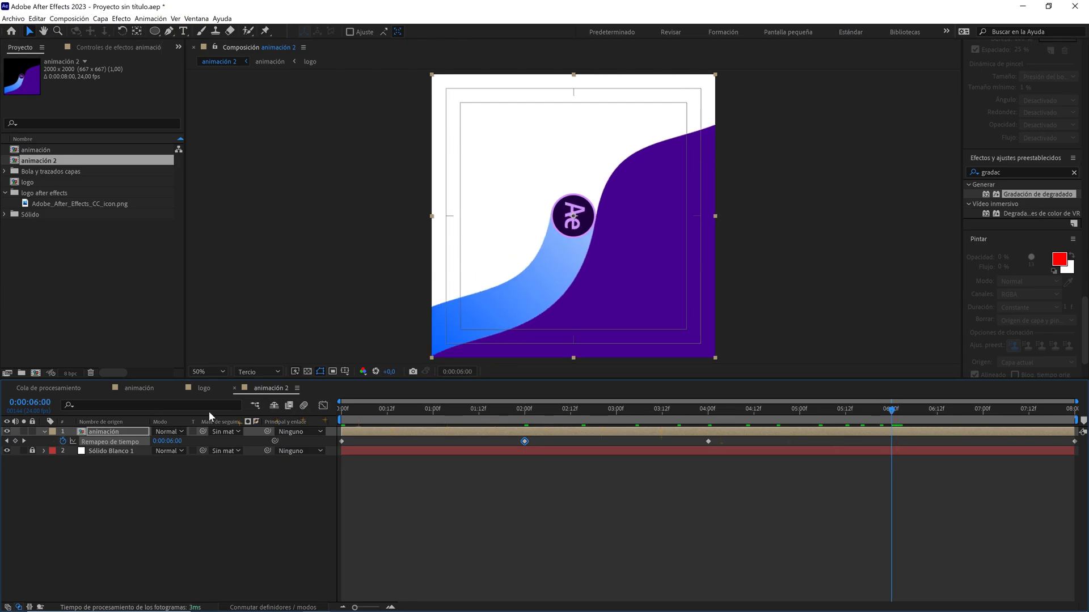
pyautogui.click(16, 441)
pyautogui.click(105, 443)
pyautogui.press('F9')
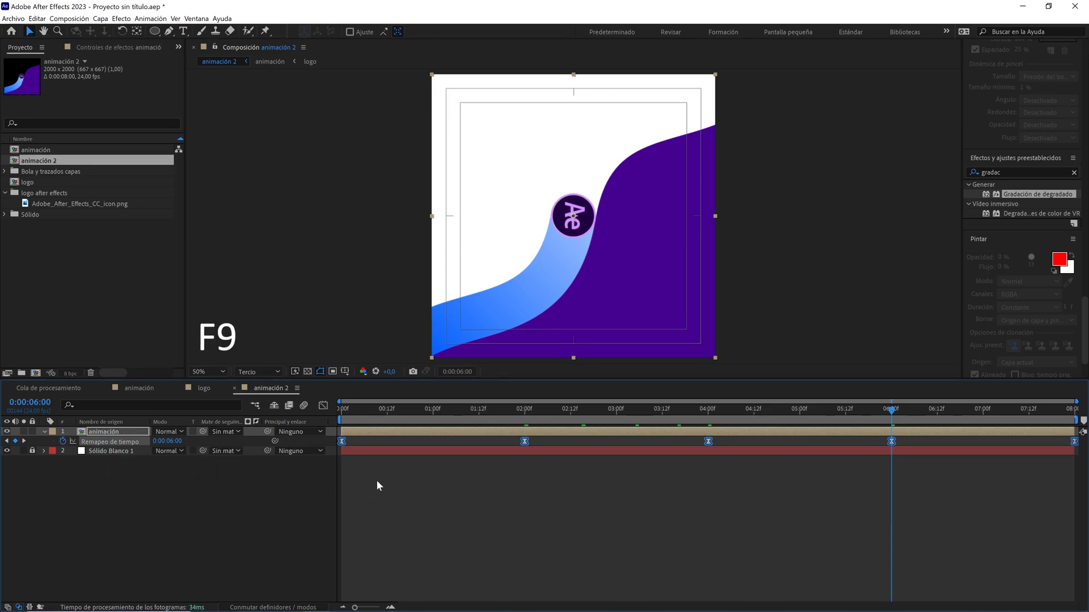
# Make the 2-second Time Remap keyframe continuous with 80% outgoing influence
pyautogui.click(323, 406)
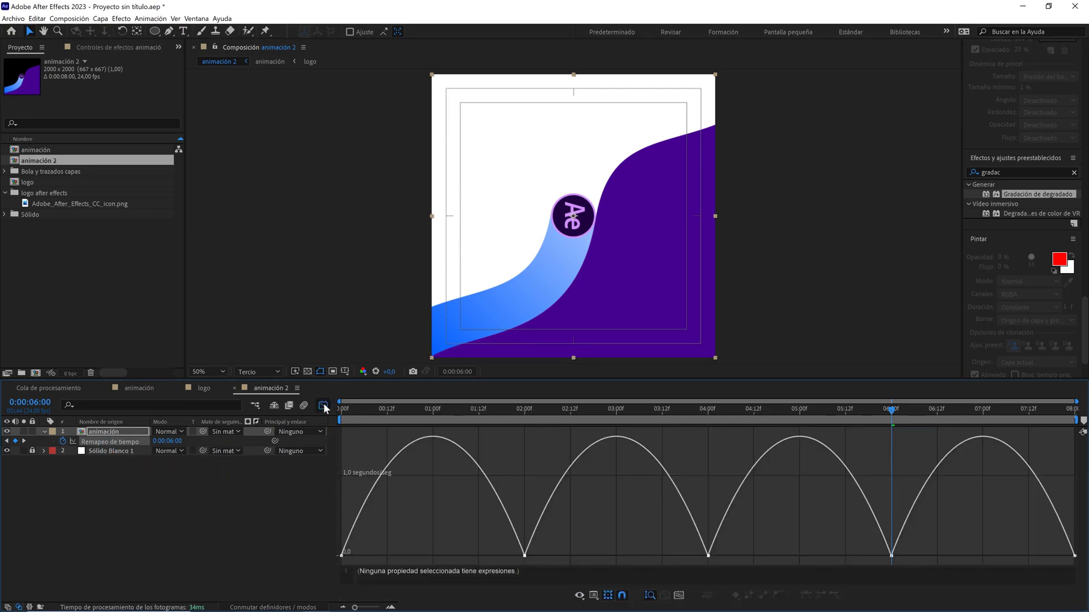
pyautogui.moveTo(575, 533); pyautogui.dragTo(502, 559)
pyautogui.doubleClick(524, 555)
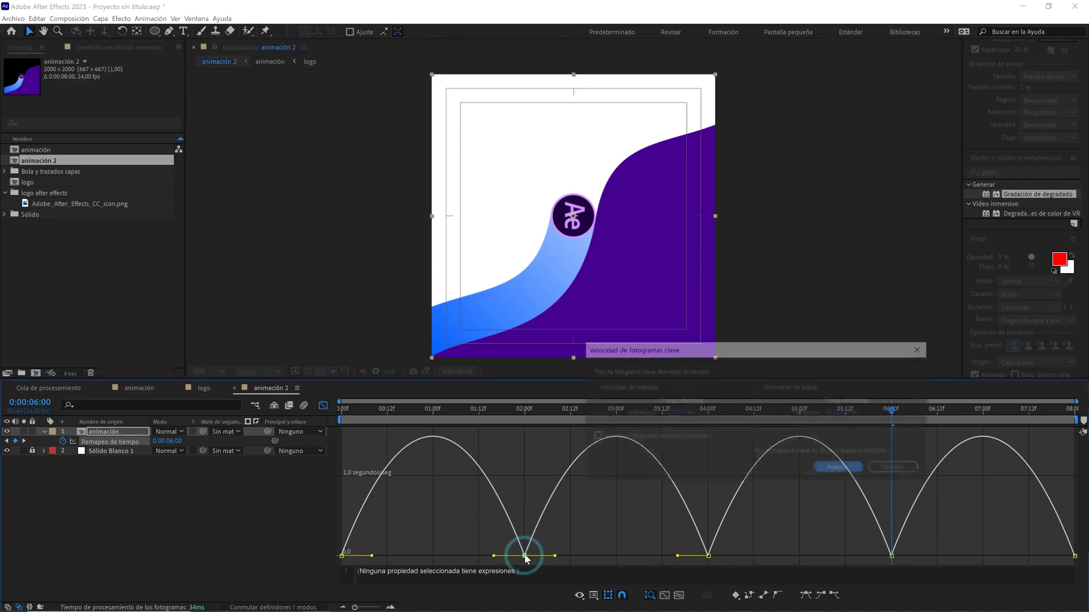
pyautogui.click(647, 436)
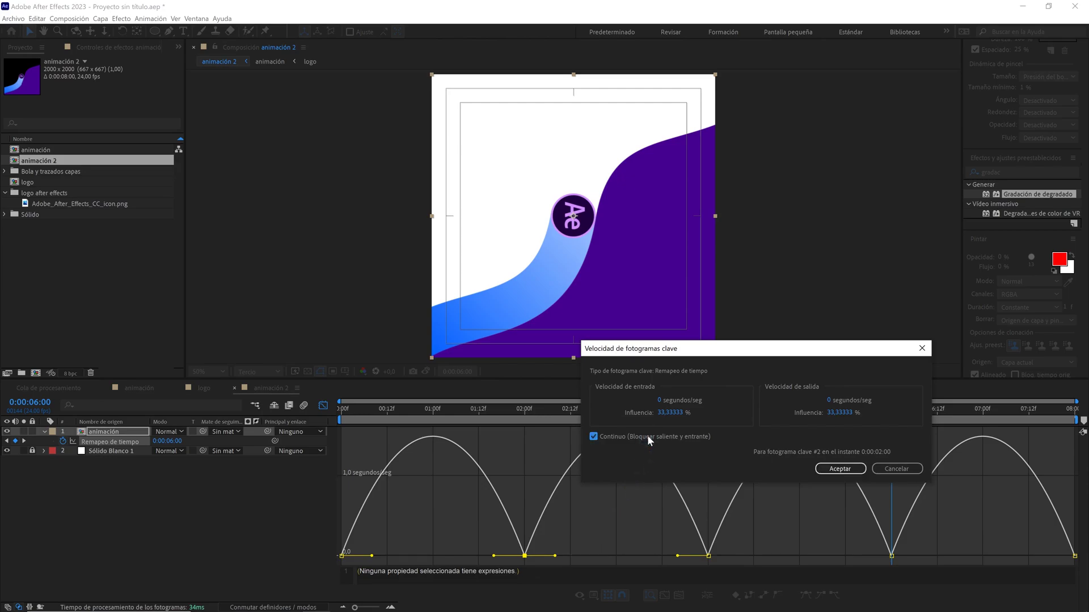
pyautogui.click(841, 415)
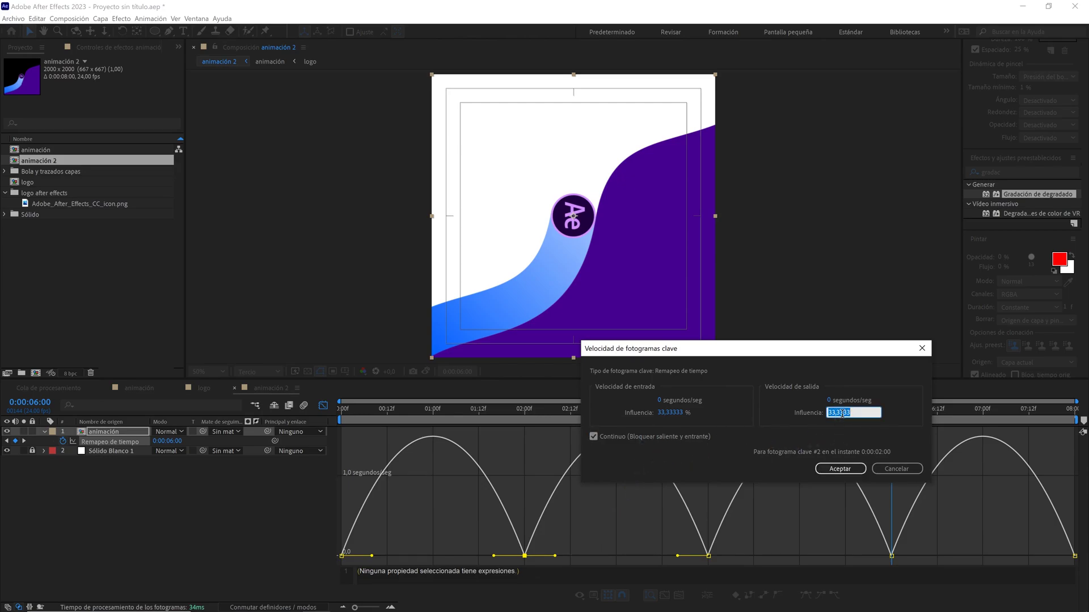
pyautogui.write('80')
pyautogui.click(839, 468)
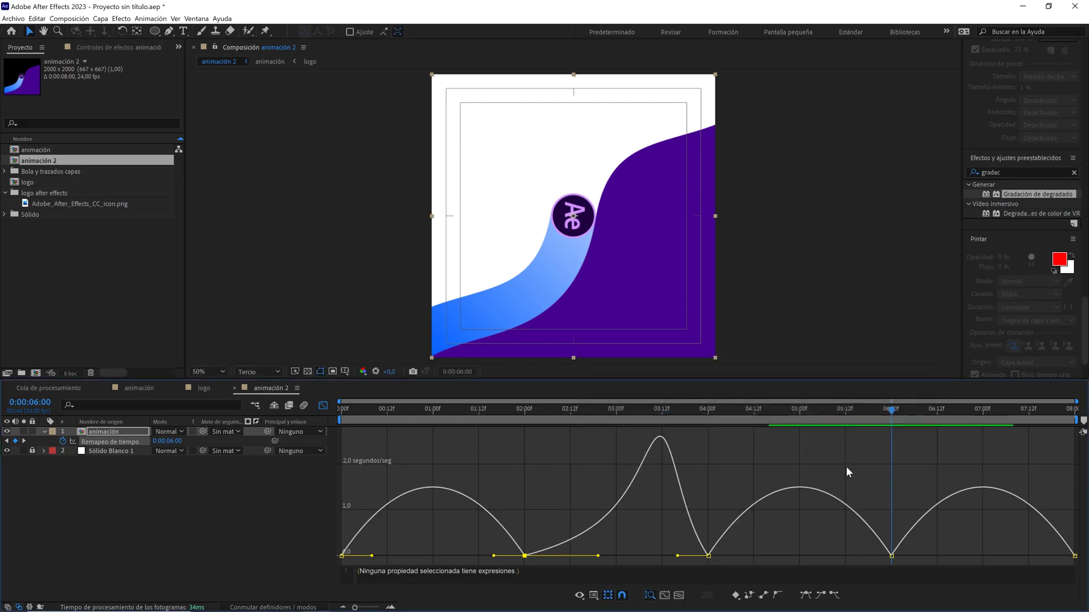
# Give the 4-second and 6-second keyframes 80% outgoing influence, making the 4-second one continuous
pyautogui.doubleClick(708, 556)
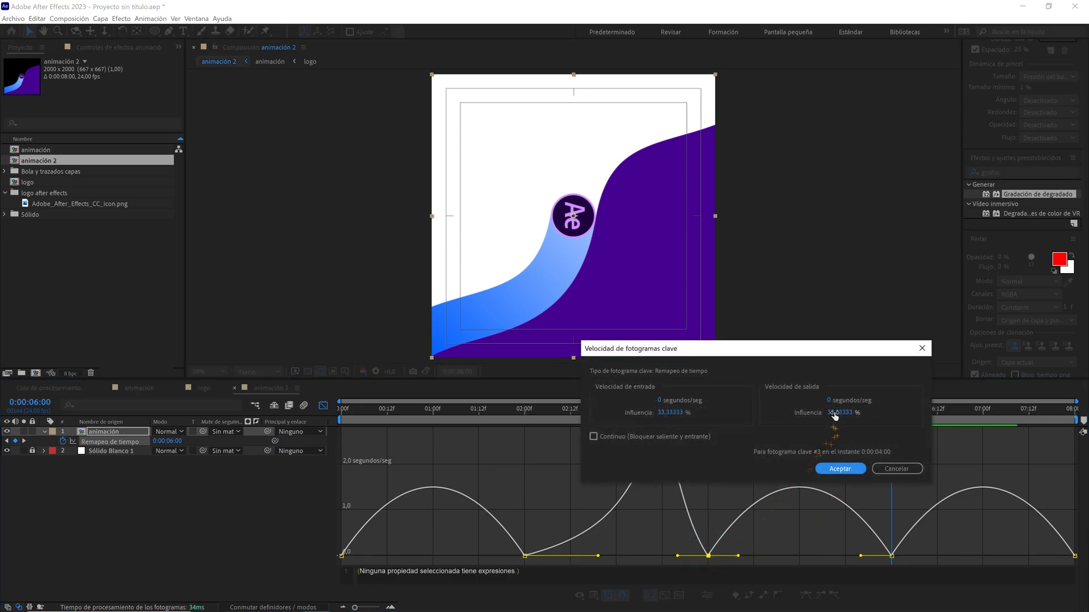
pyautogui.click(695, 436)
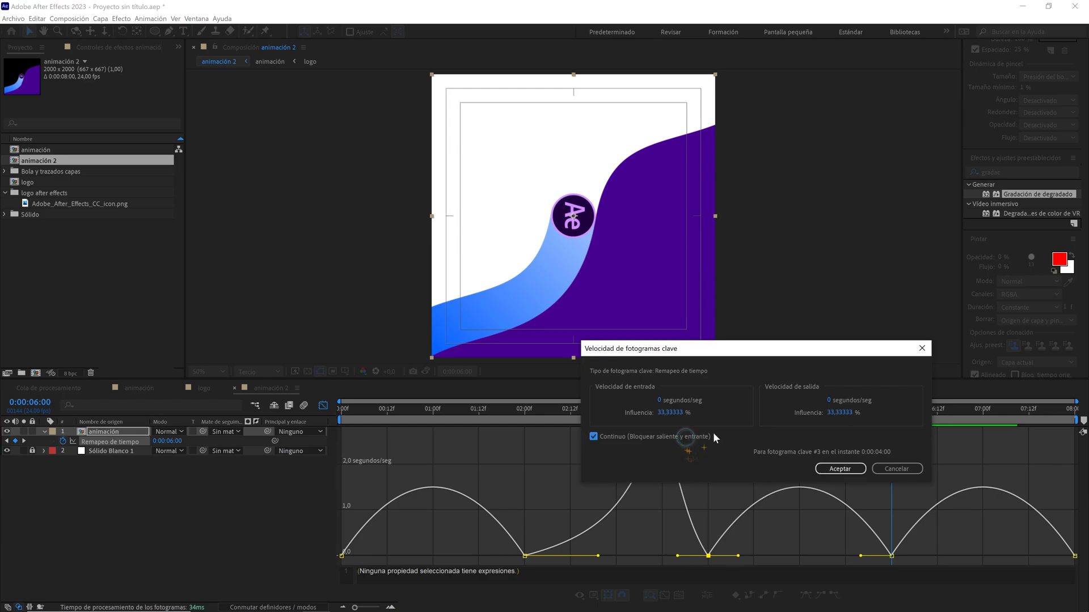
pyautogui.click(838, 413)
pyautogui.write('80')
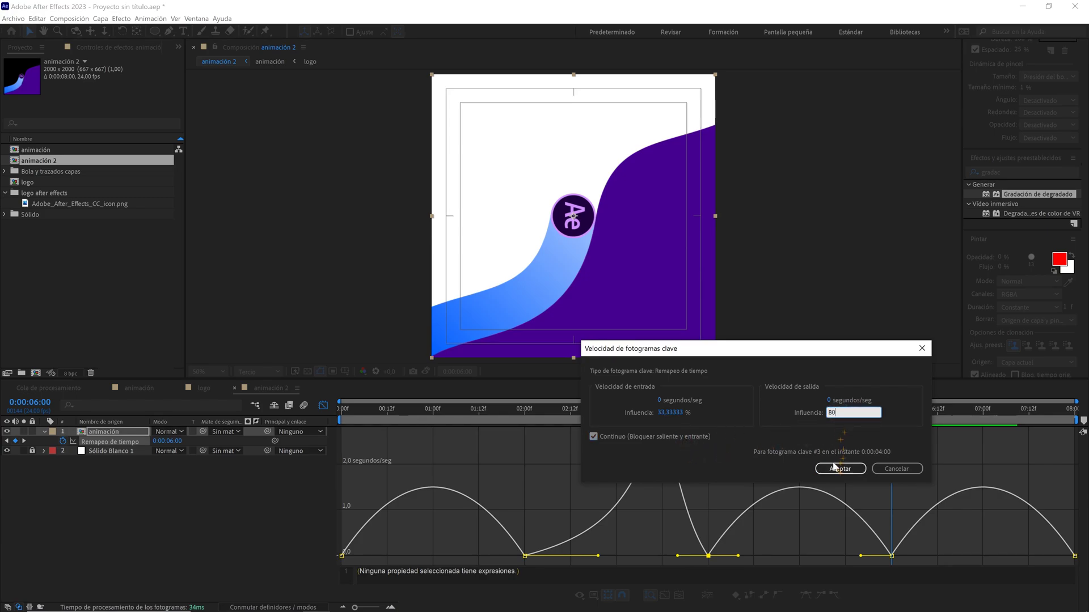
pyautogui.click(833, 469)
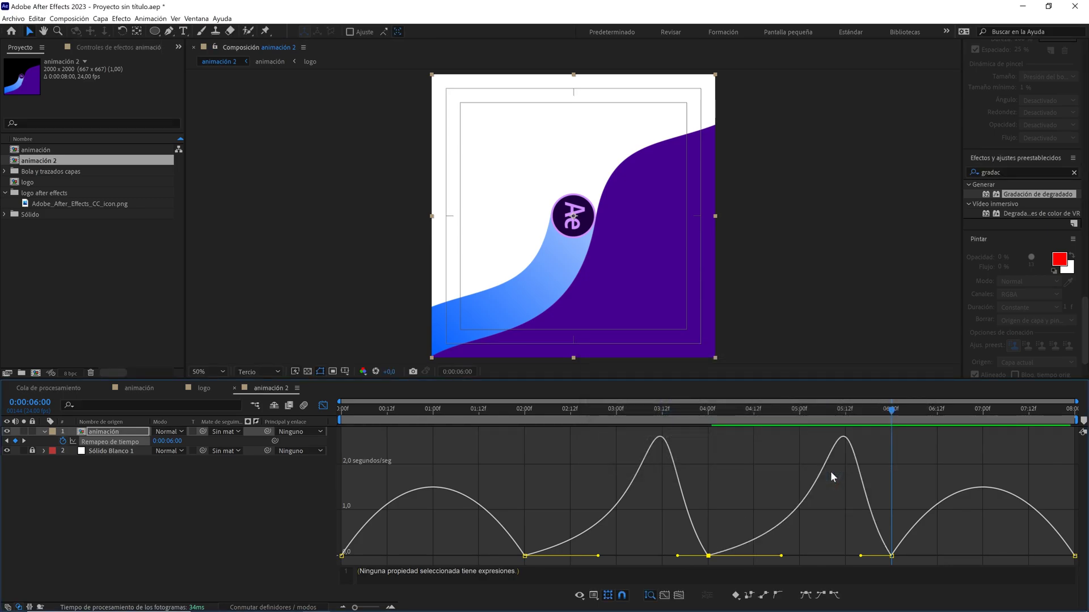
pyautogui.doubleClick(891, 557)
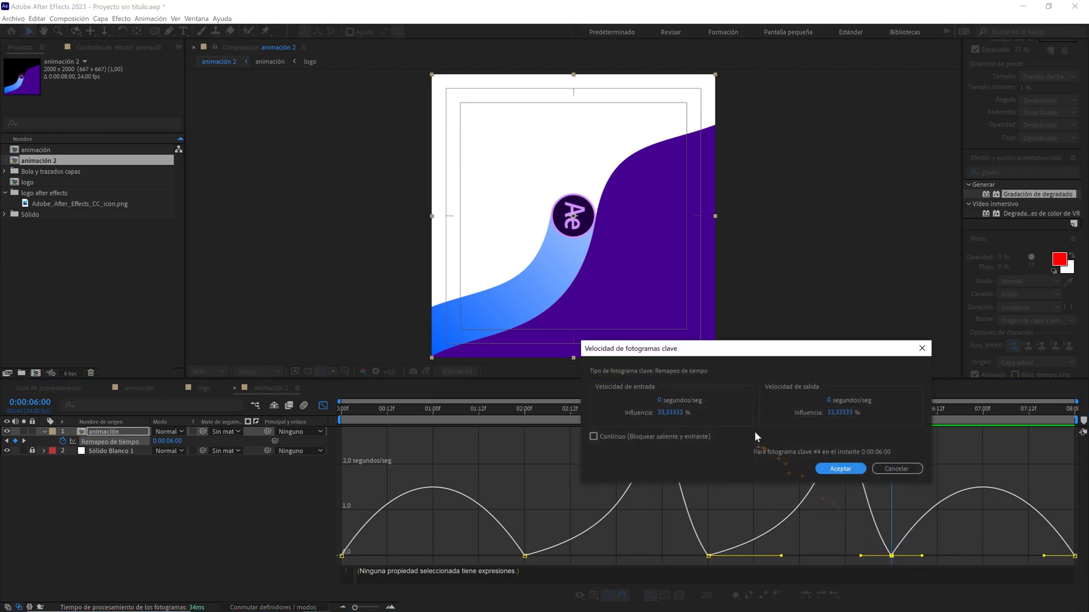
pyautogui.click(838, 413)
pyautogui.write('80')
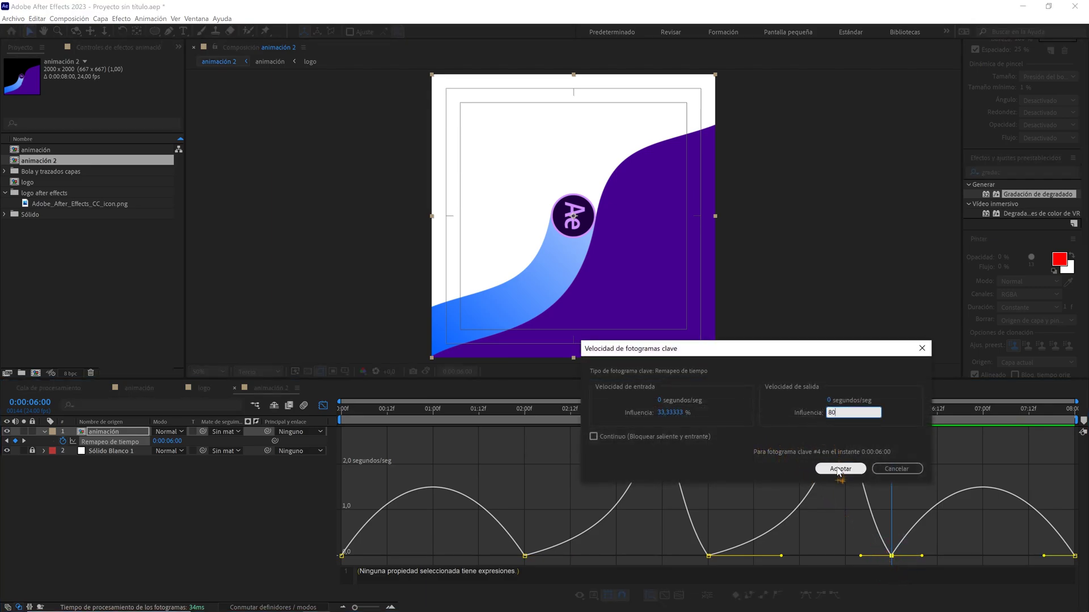
pyautogui.click(836, 467)
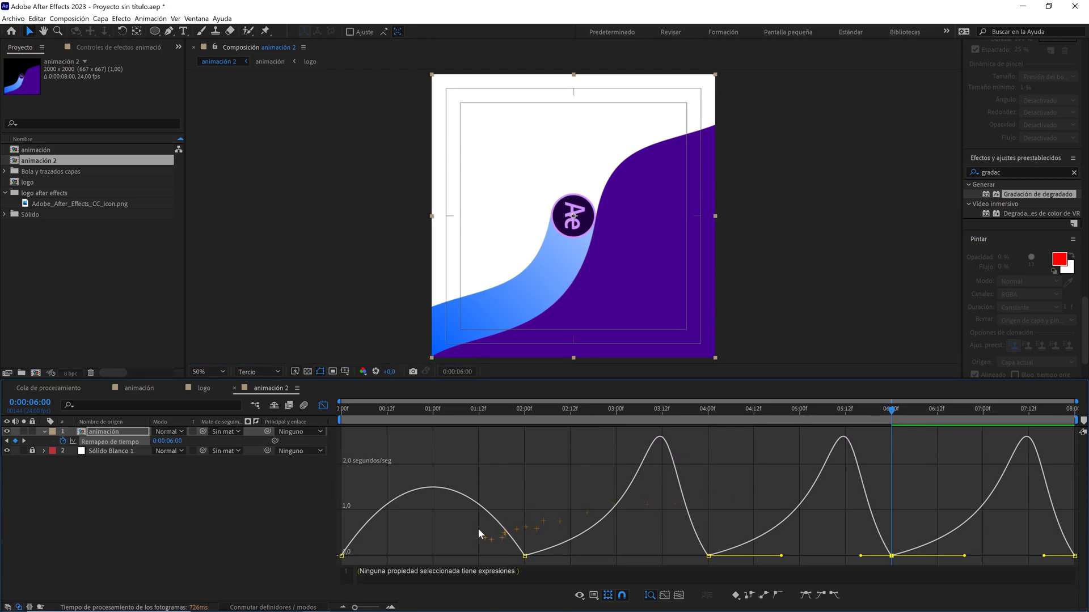
# Set the first keyframe's outgoing influence to 80%, then preview from the start
pyautogui.doubleClick(342, 555)
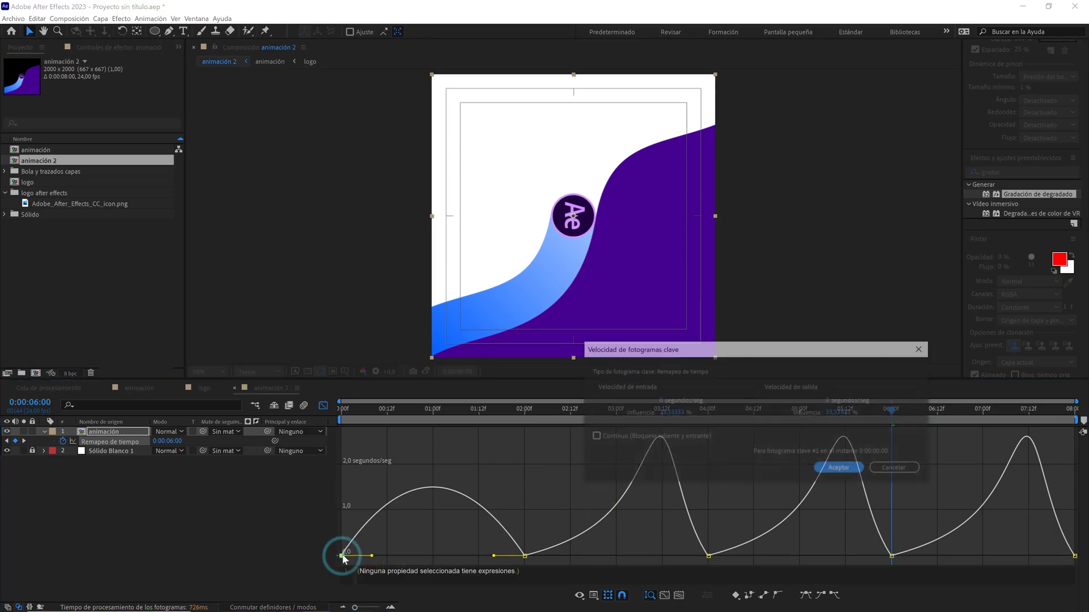
pyautogui.click(849, 413)
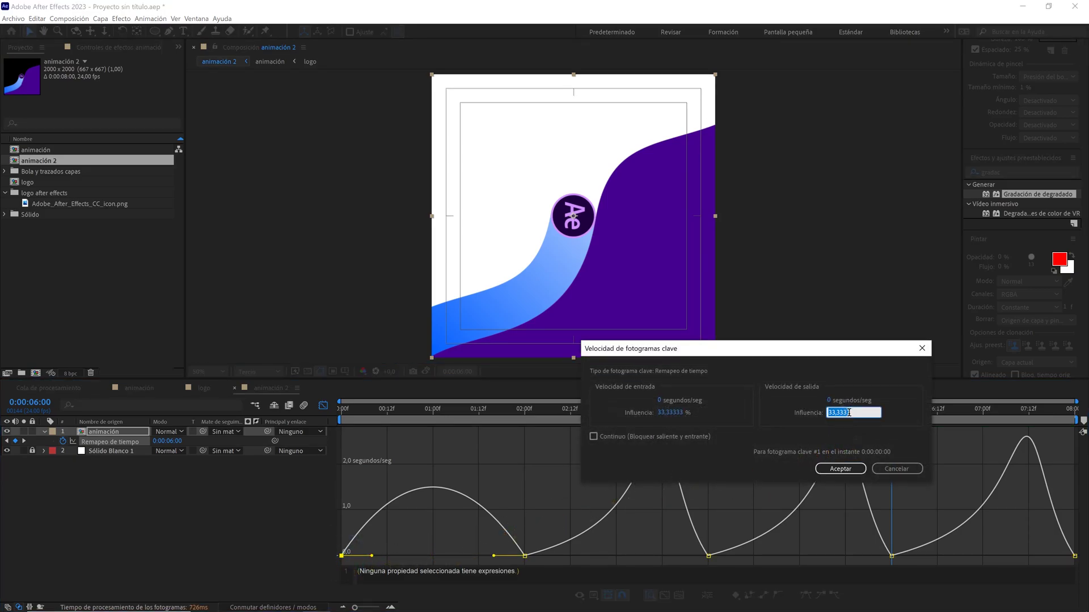
pyautogui.write('80')
pyautogui.click(840, 468)
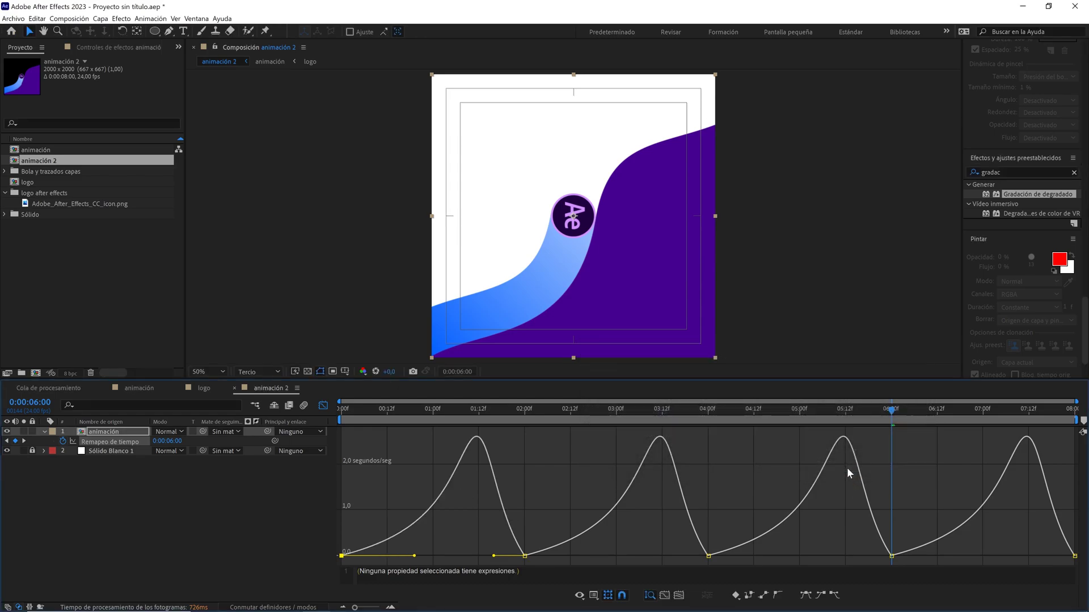
pyautogui.click(272, 369)
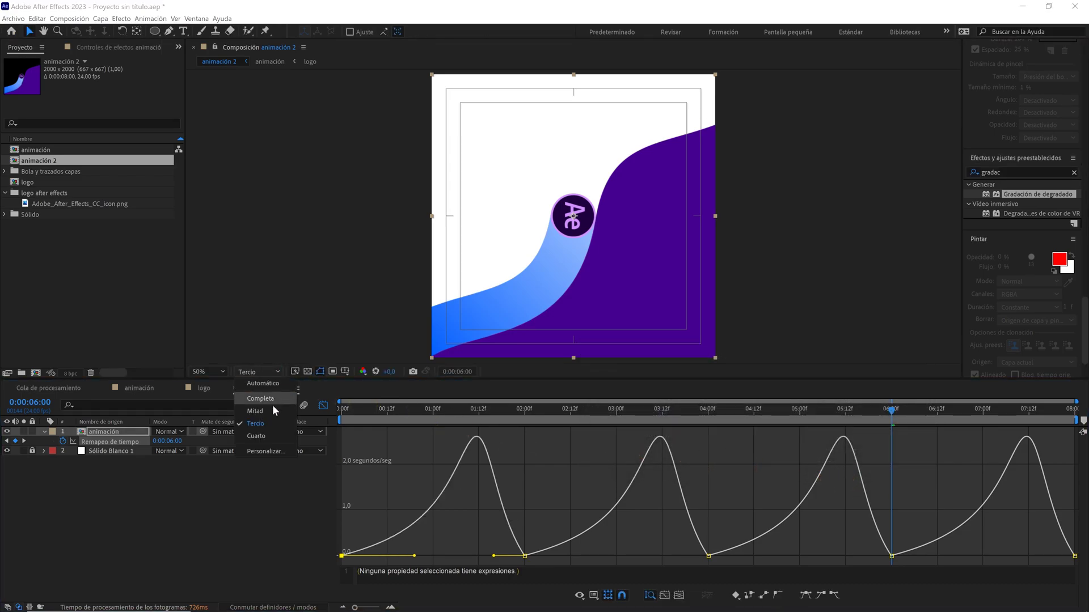
pyautogui.press('Home')
pyautogui.press('space')
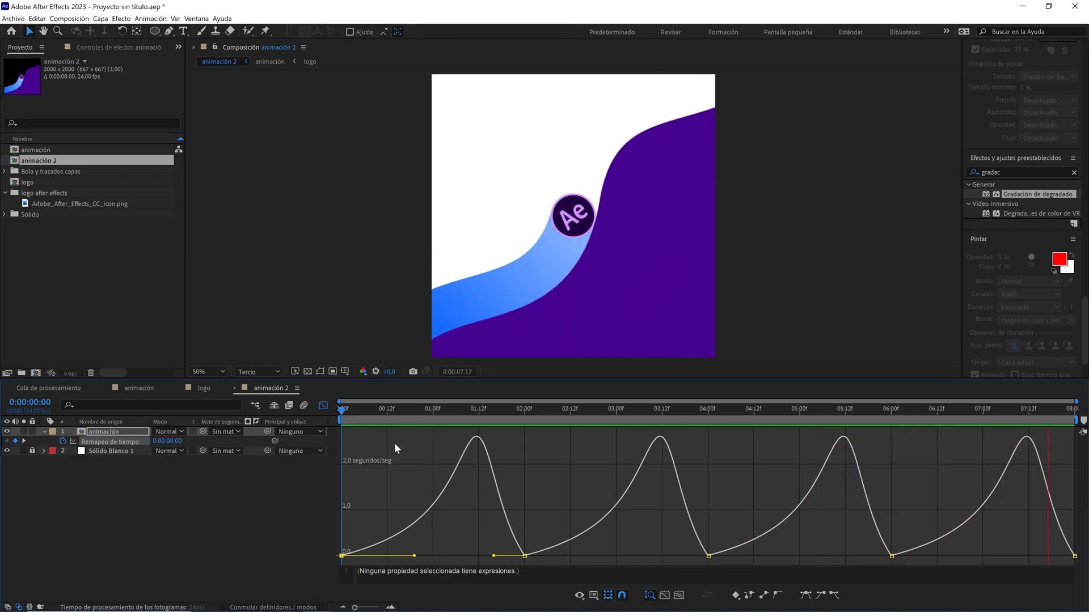
pyautogui.press('space')
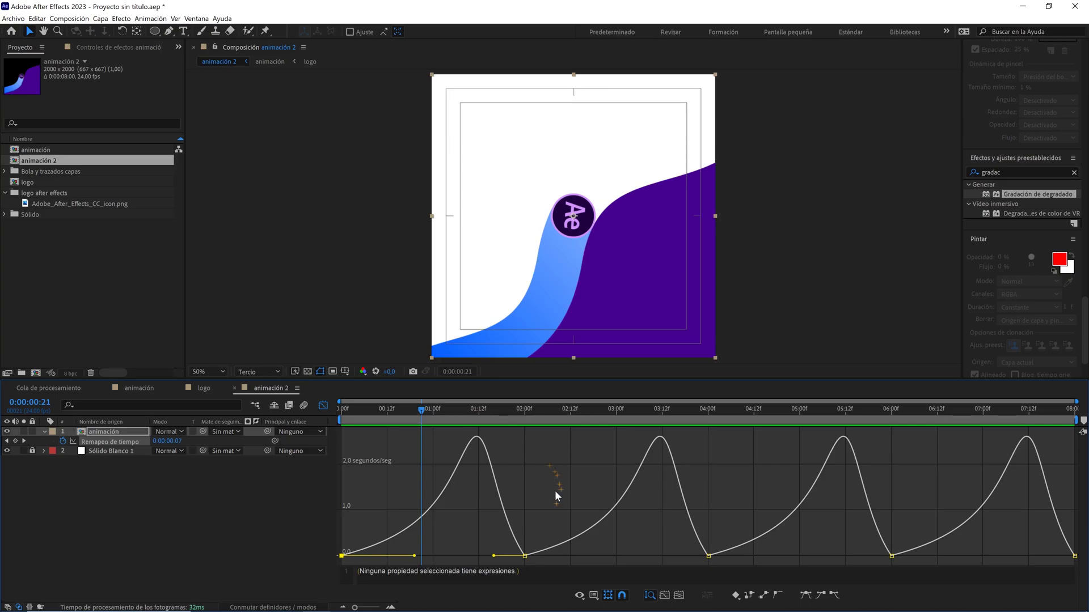
# Set the 02:00 keyframe's incoming speed to 0.7 and copy that value
pyautogui.moveTo(556, 509); pyautogui.dragTo(522, 559)
pyautogui.doubleClick(525, 557)
pyautogui.click(661, 400)
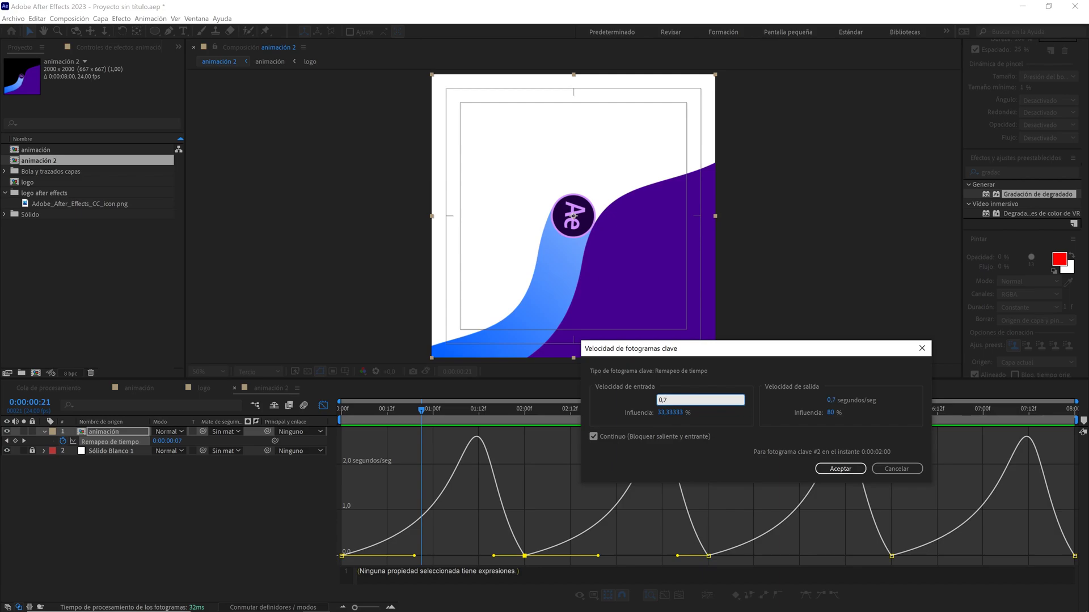
pyautogui.rightClick(666, 400)
pyautogui.click(601, 431)
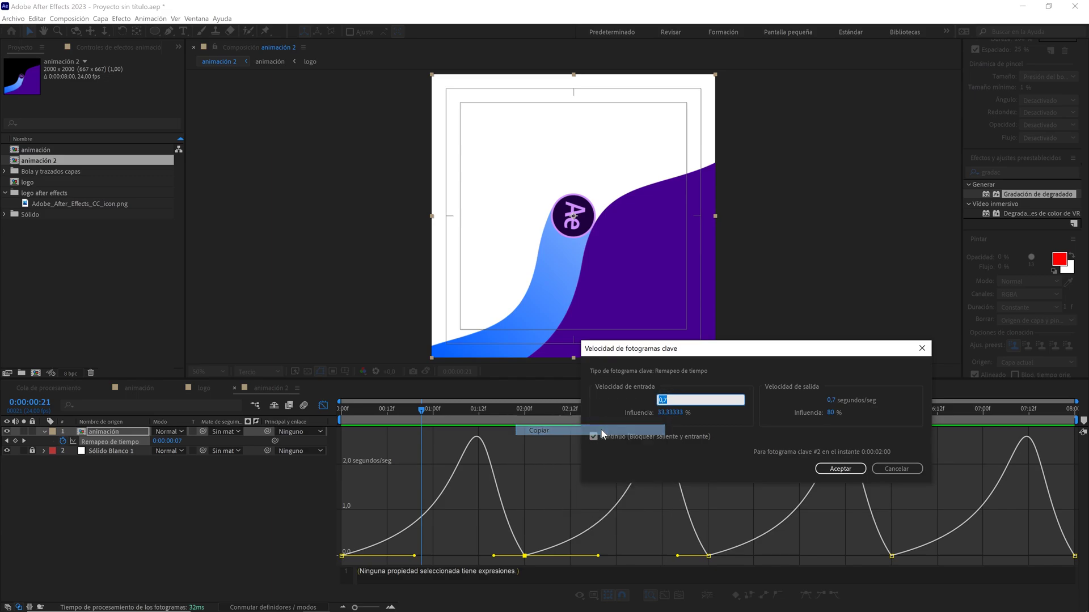
pyautogui.click(841, 468)
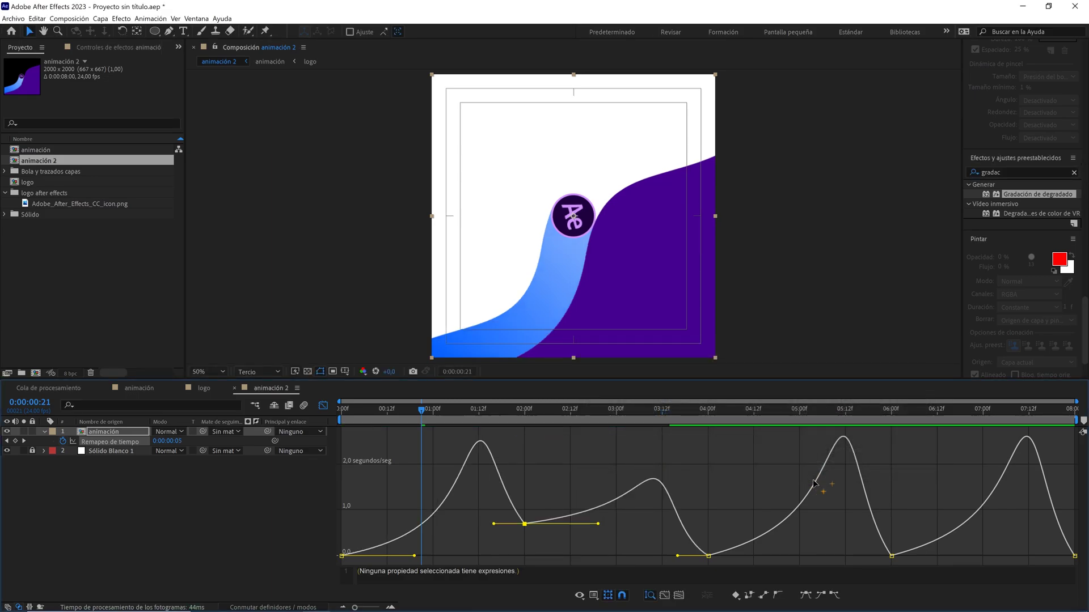
# Give the 04:00 and 06:00 keyframes 0.7 speed, keeping 06:00 continuous
pyautogui.doubleClick(709, 556)
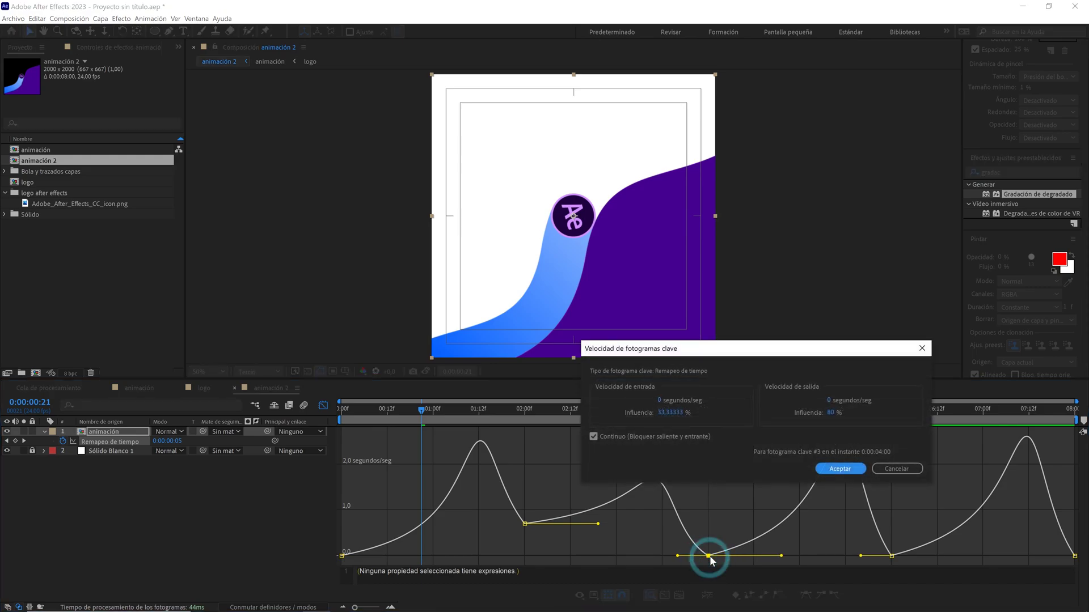
pyautogui.click(698, 400)
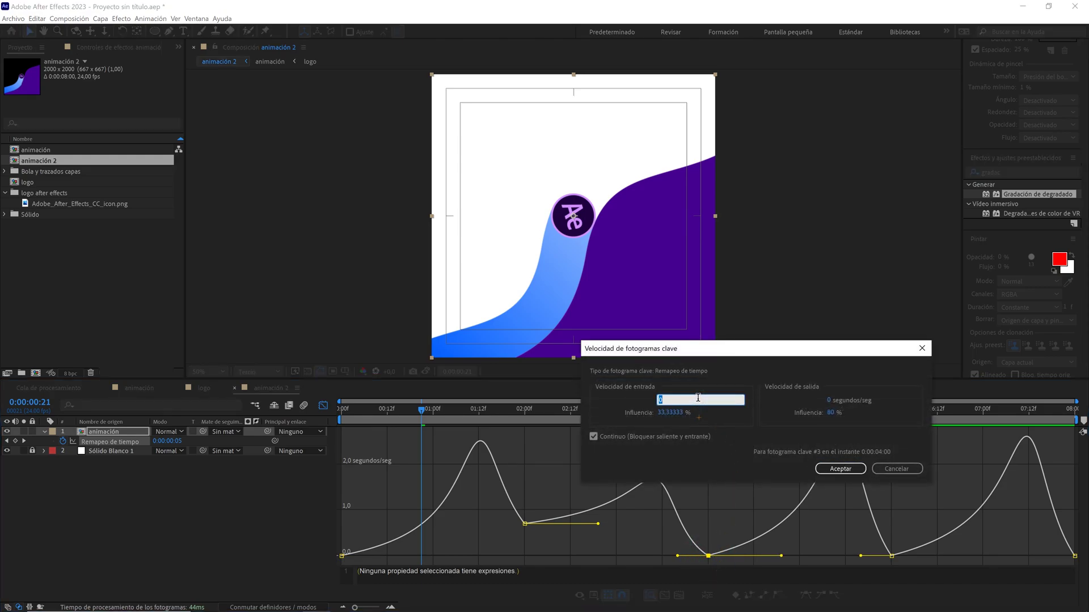
pyautogui.write(',7')
pyautogui.click(833, 467)
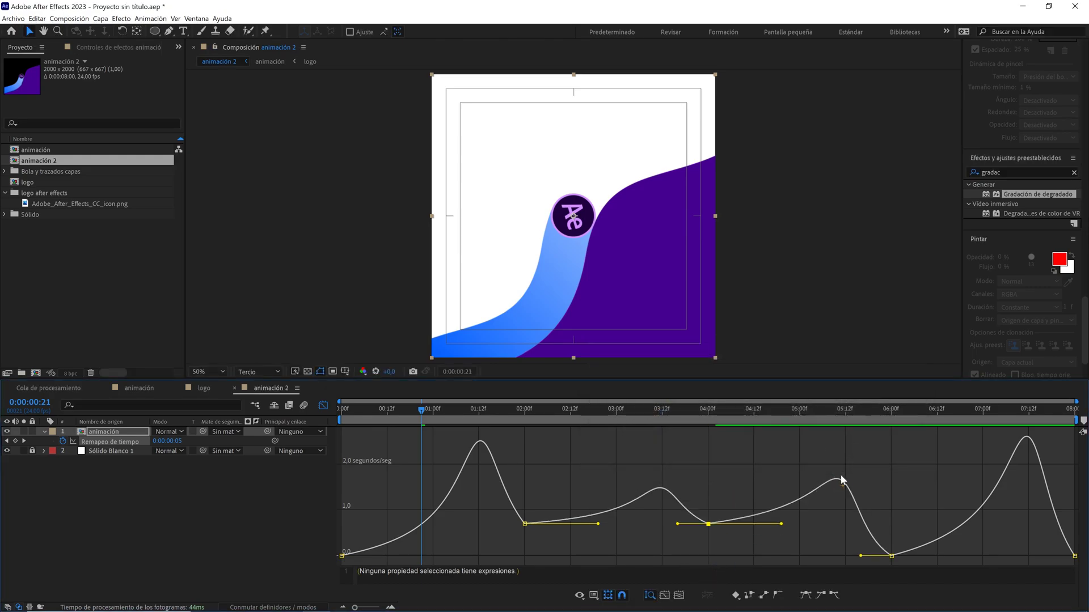
pyautogui.doubleClick(892, 557)
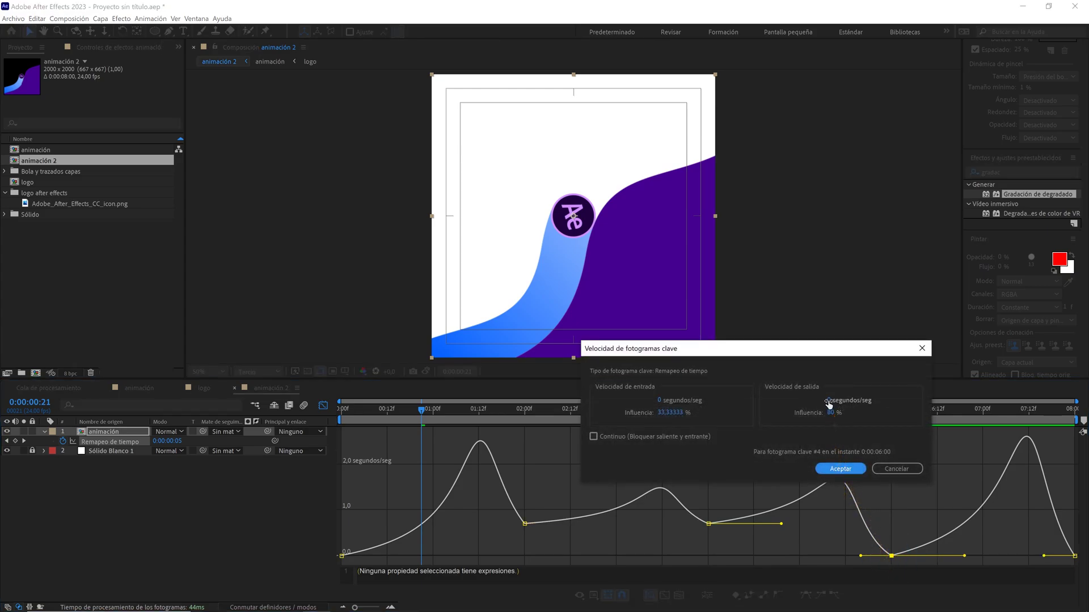
pyautogui.click(706, 435)
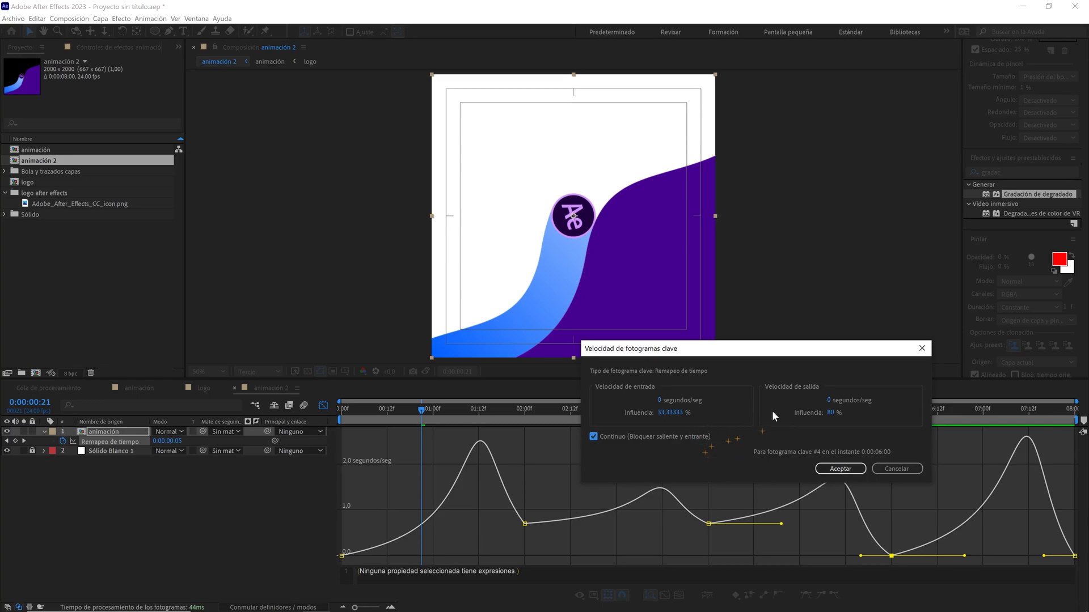
pyautogui.click(828, 401)
pyautogui.write('0,7')
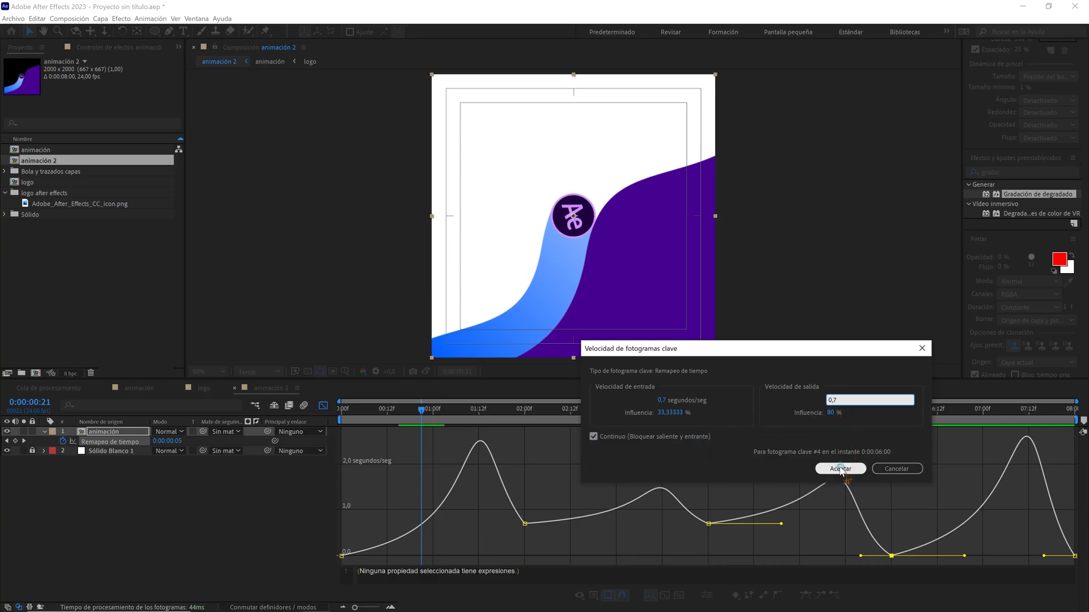
pyautogui.click(839, 469)
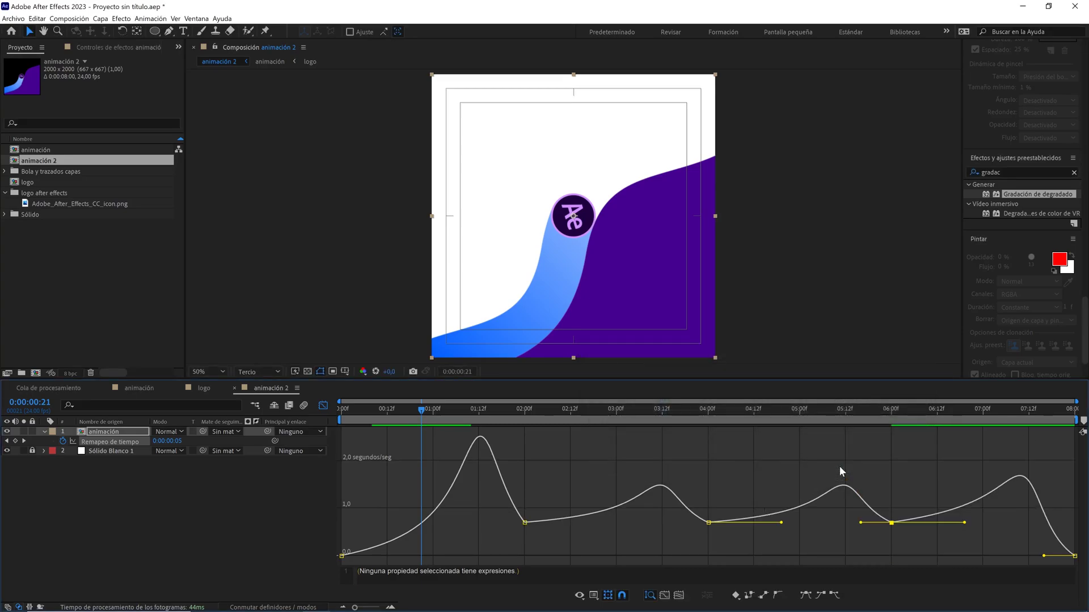
# Set 0.7 incoming speed on the 08:00 keyframe and 0.7 outgoing on the first
pyautogui.doubleClick(1074, 556)
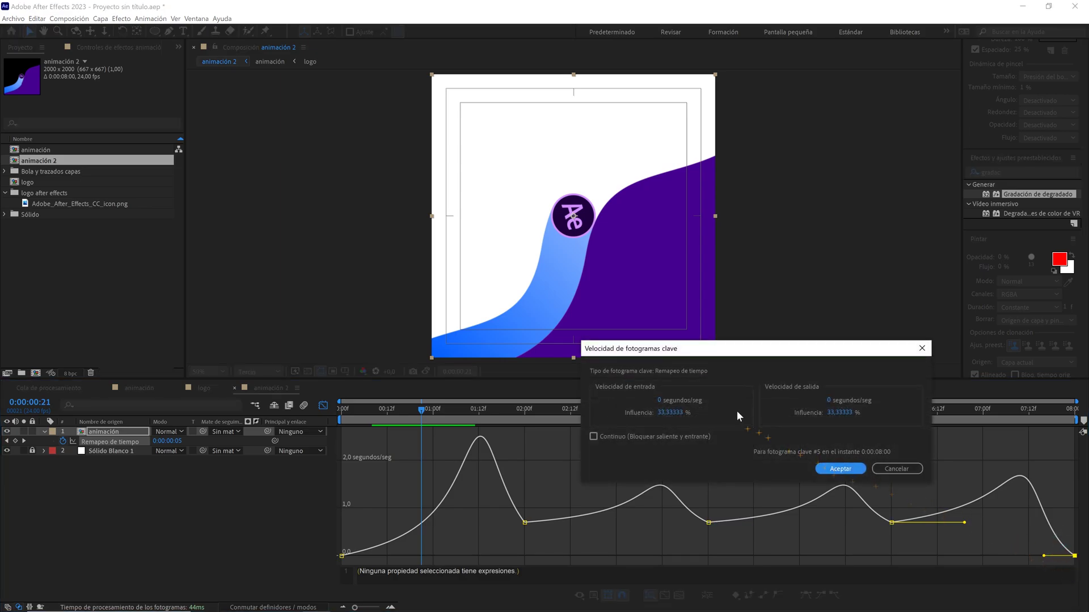
pyautogui.click(693, 400)
pyautogui.write(',7')
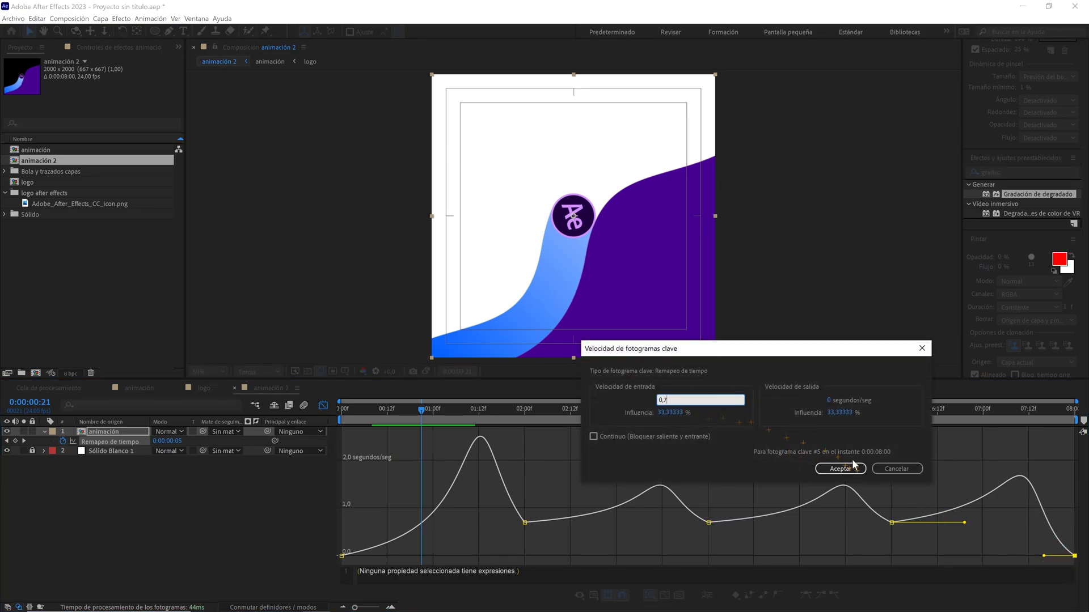
pyautogui.click(853, 467)
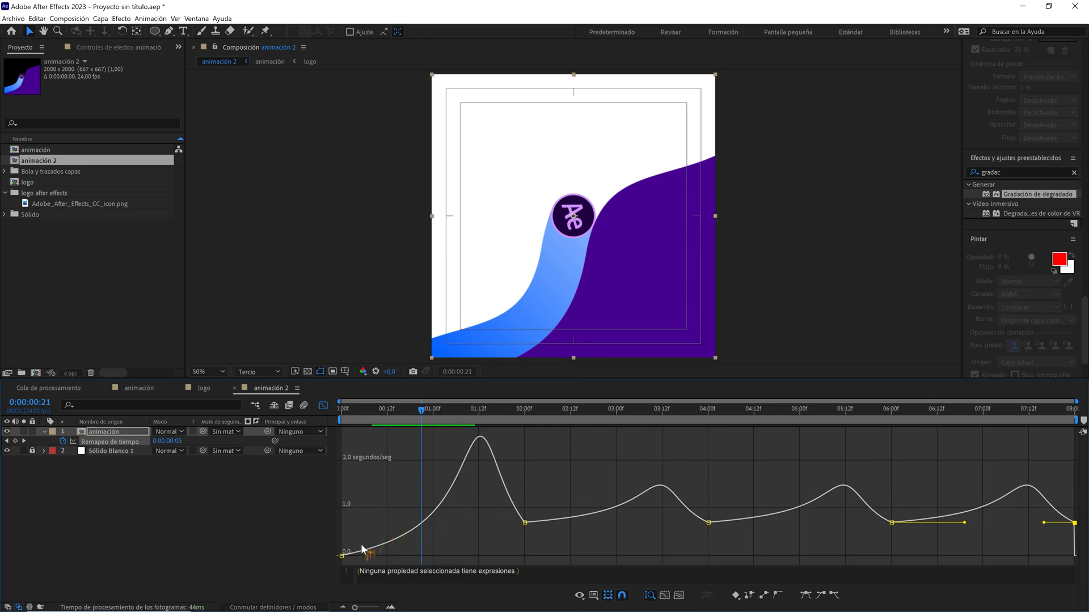
pyautogui.doubleClick(342, 556)
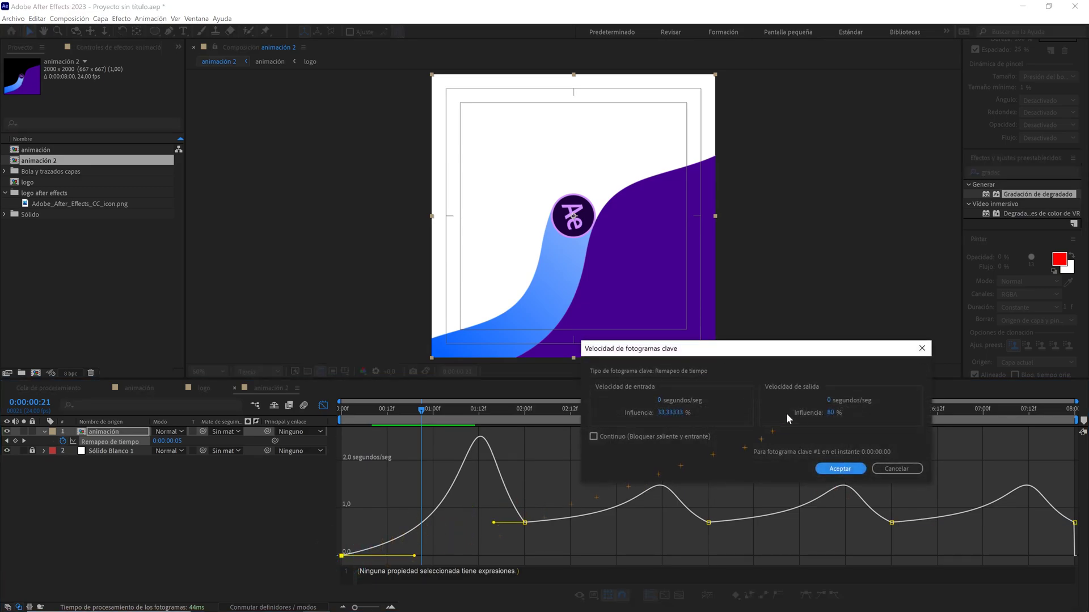
pyautogui.click(829, 401)
pyautogui.write(',7')
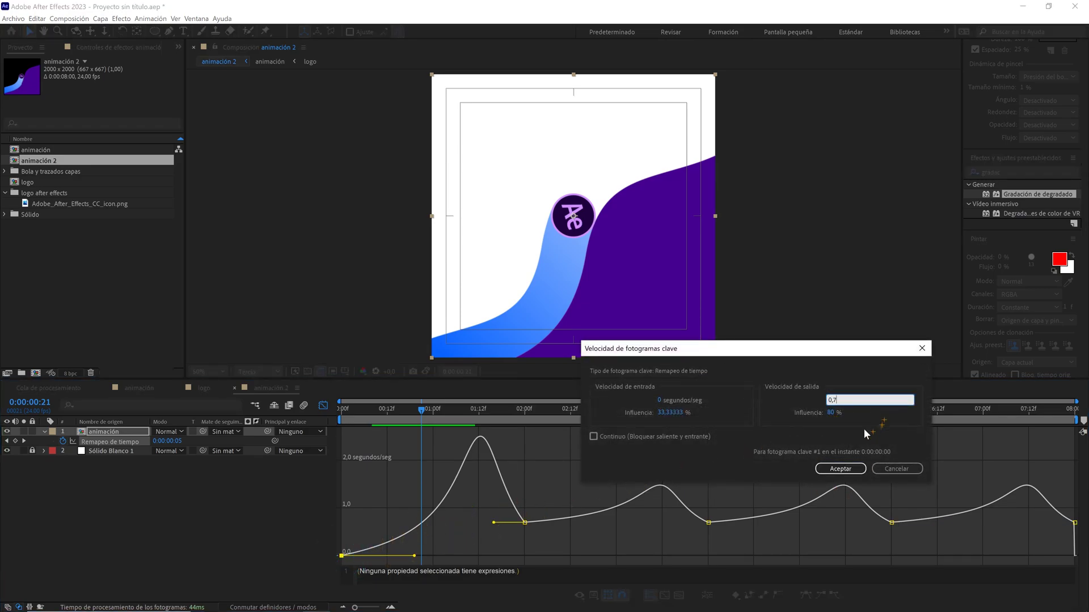
pyautogui.click(841, 468)
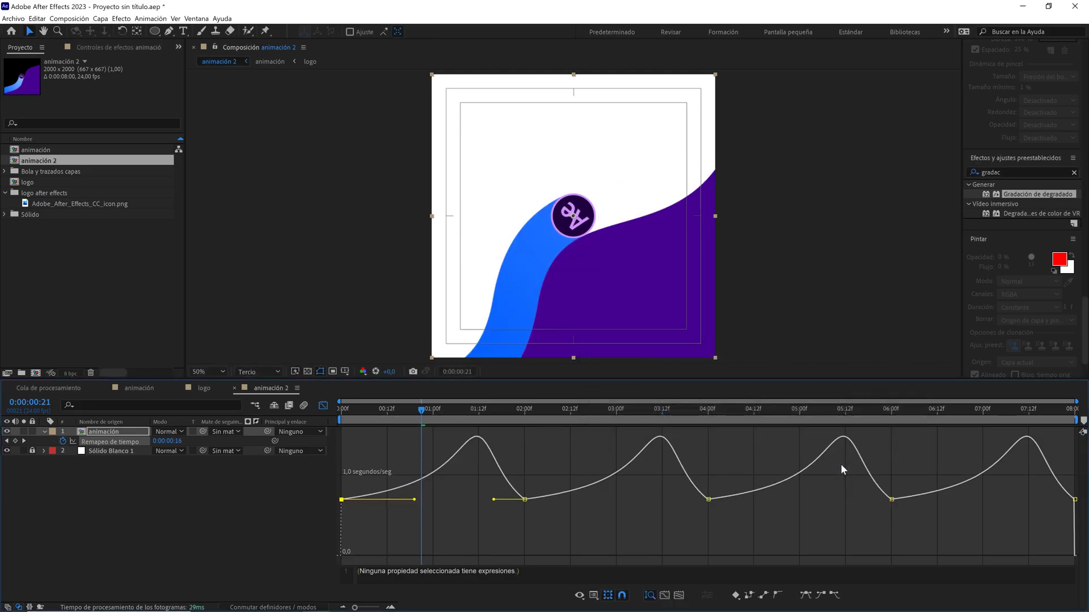
# Preview the animation, hide the speed graph and return to the first frame
pyautogui.press('space')
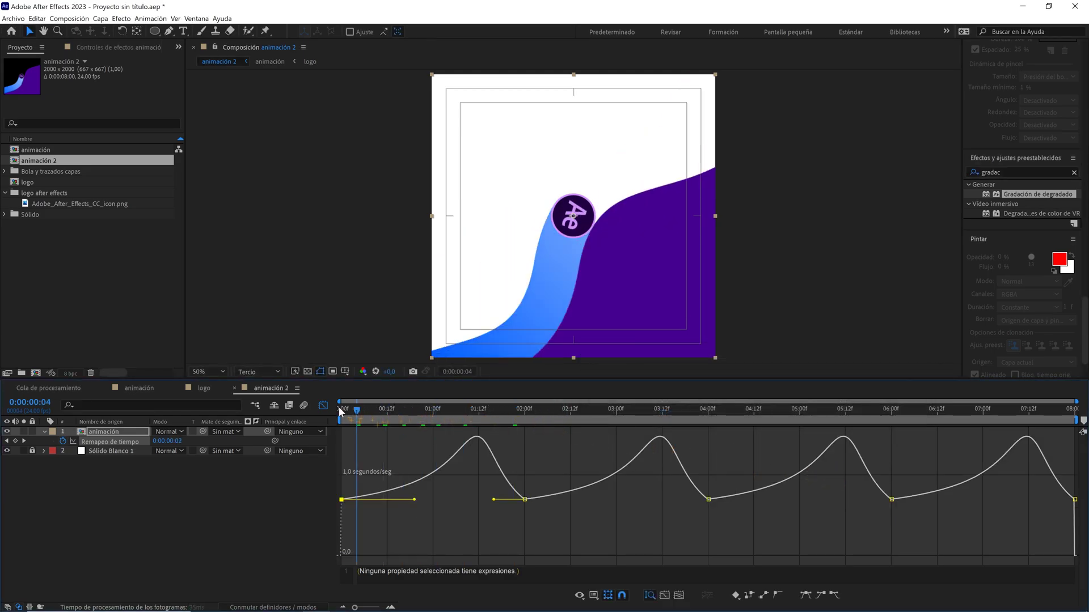
pyautogui.click(304, 490)
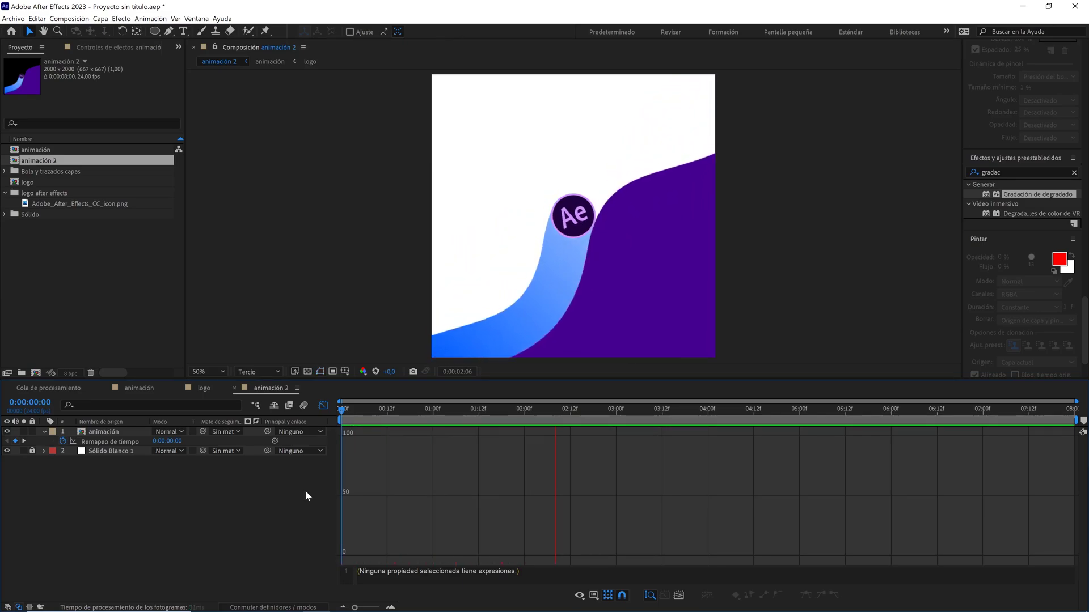
pyautogui.press("'")
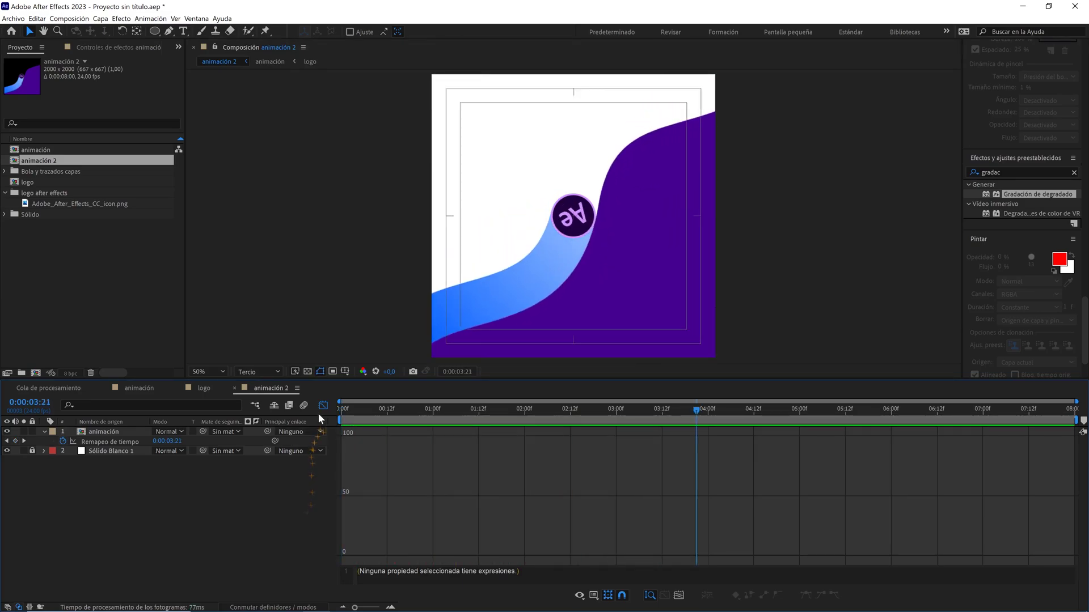
pyautogui.click(323, 406)
pyautogui.moveTo(398, 414); pyautogui.dragTo(326, 416)
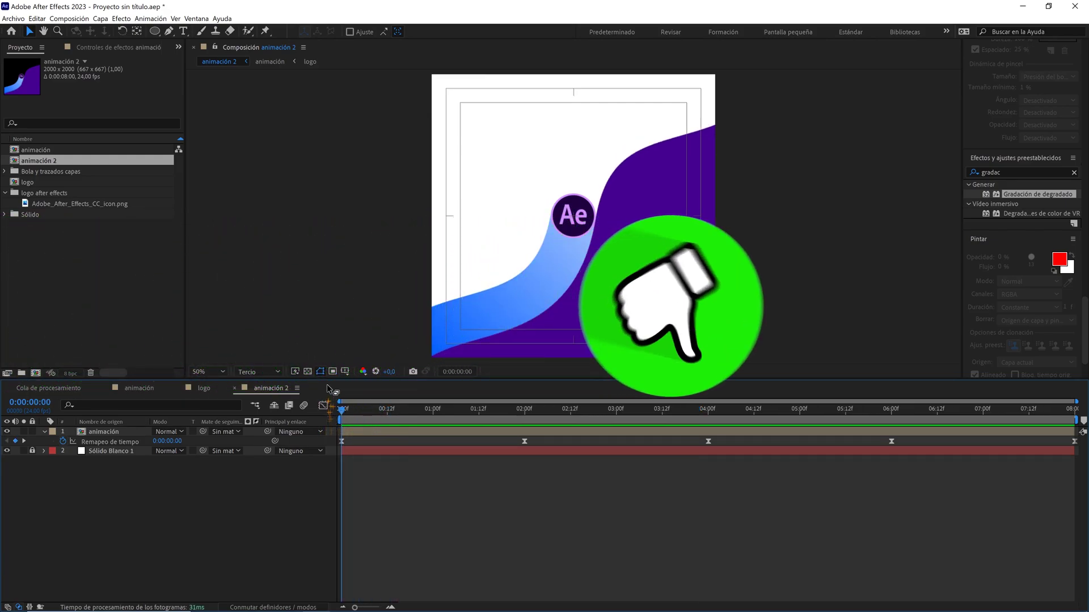
# Enlarge the composition viewer and change preview resolution from Tercio to Completa
pyautogui.moveTo(328, 380); pyautogui.dragTo(322, 431)
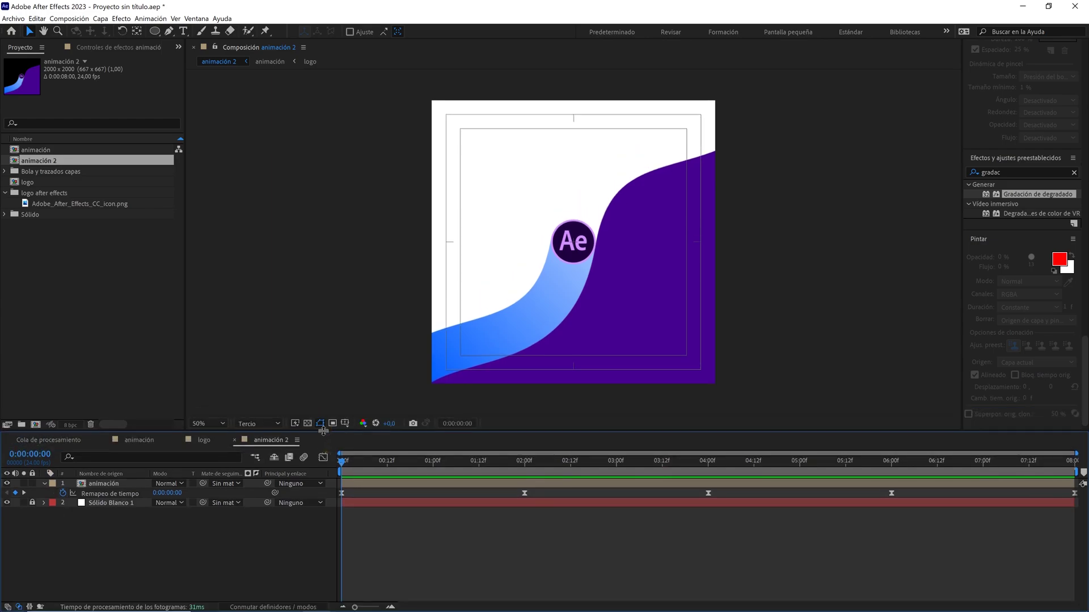
pyautogui.click(262, 423)
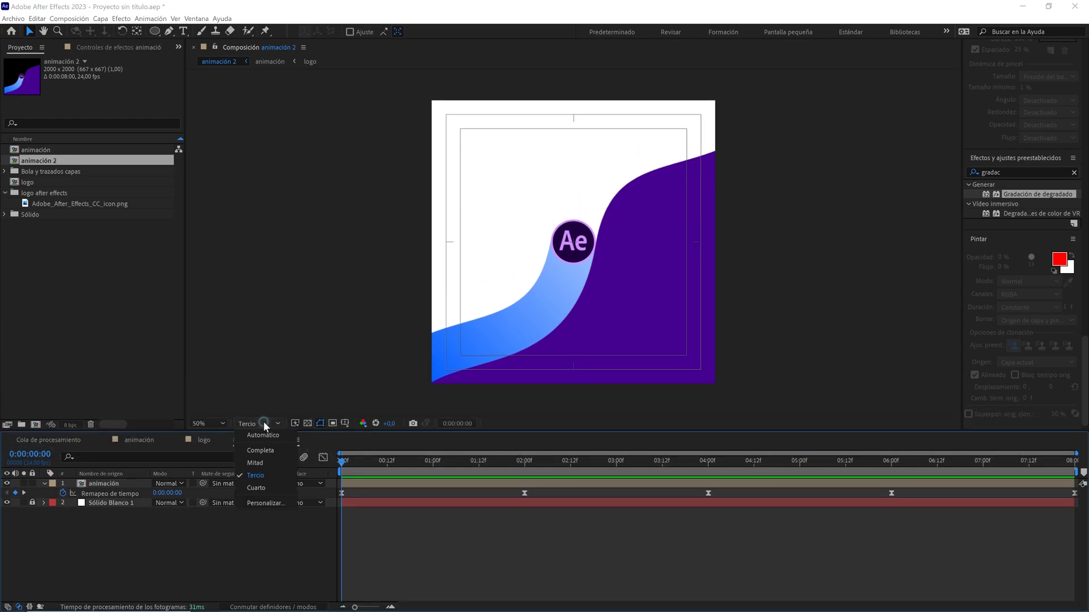
pyautogui.click(264, 452)
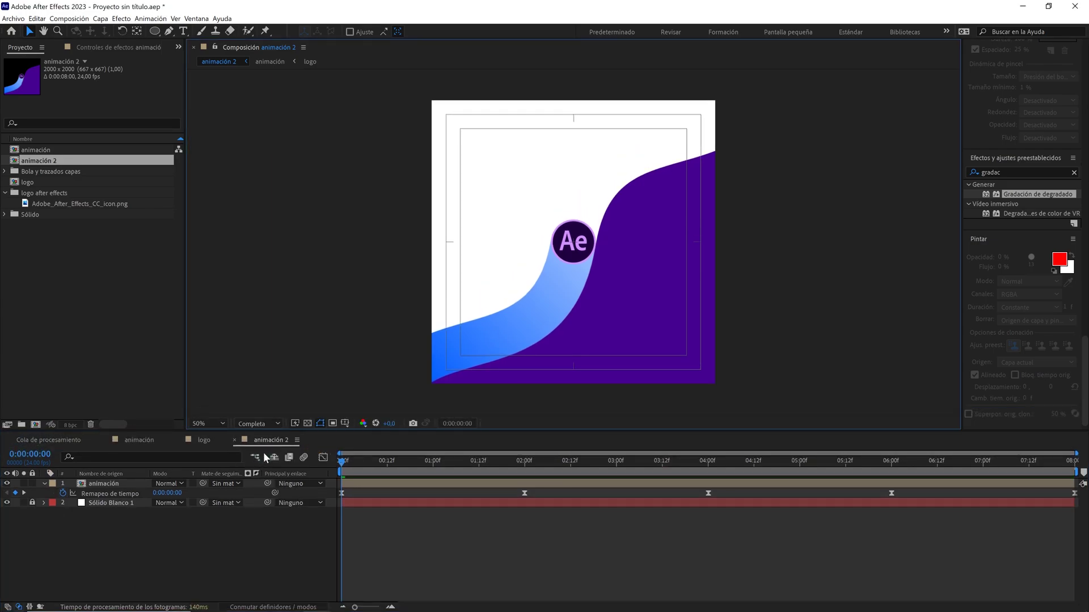
# Add a new adjustment layer and apply Desplazamiento turbulento to it, found by searching 'desplaza'
pyautogui.rightClick(138, 538)
pyautogui.moveTo(266, 428)
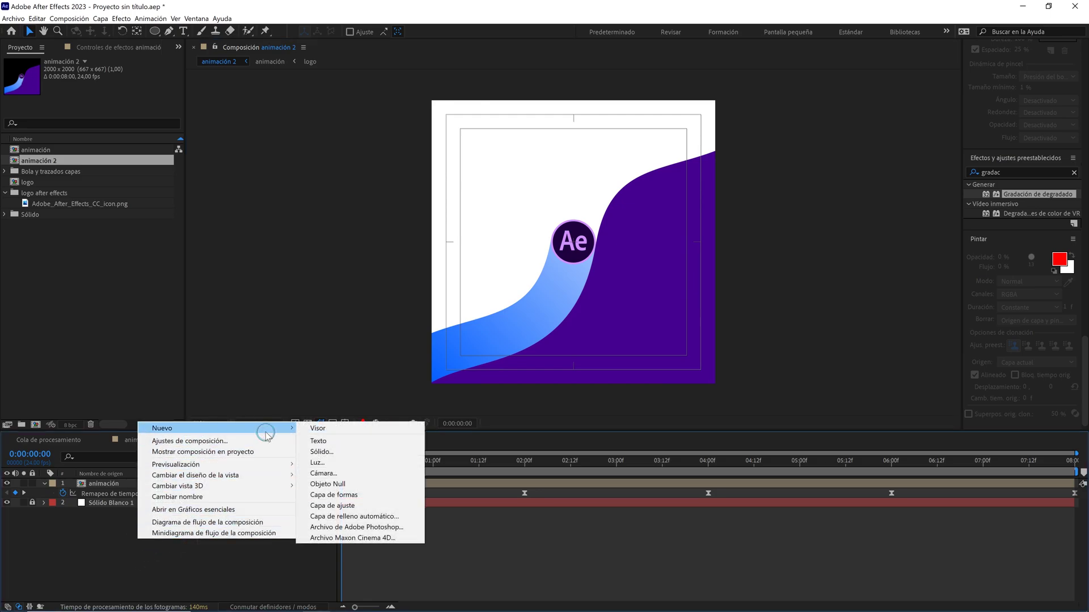
pyautogui.click(343, 504)
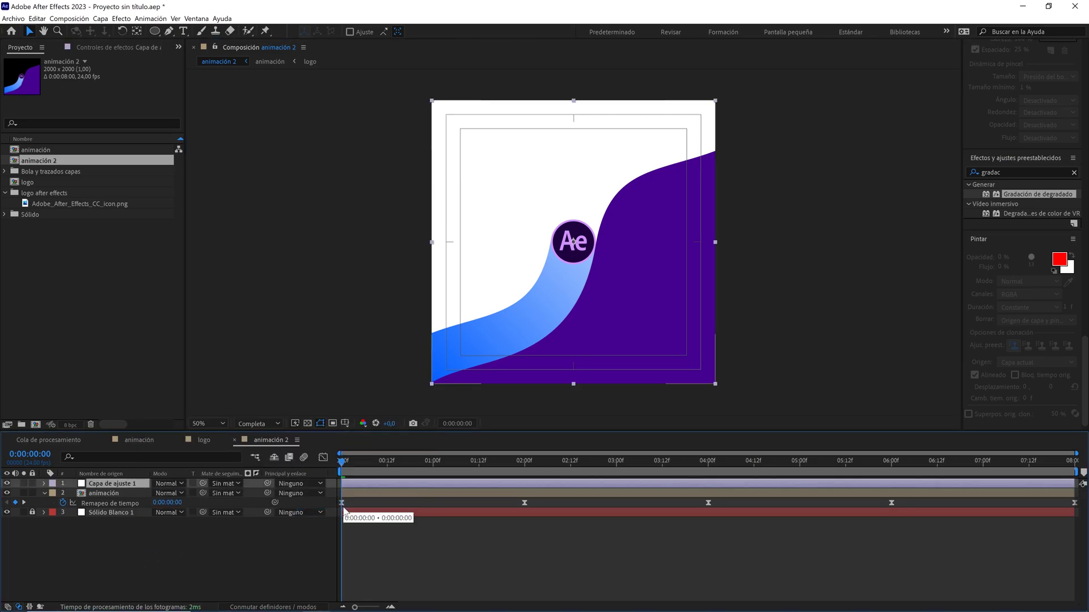
pyautogui.click(1012, 172)
pyautogui.write('d')
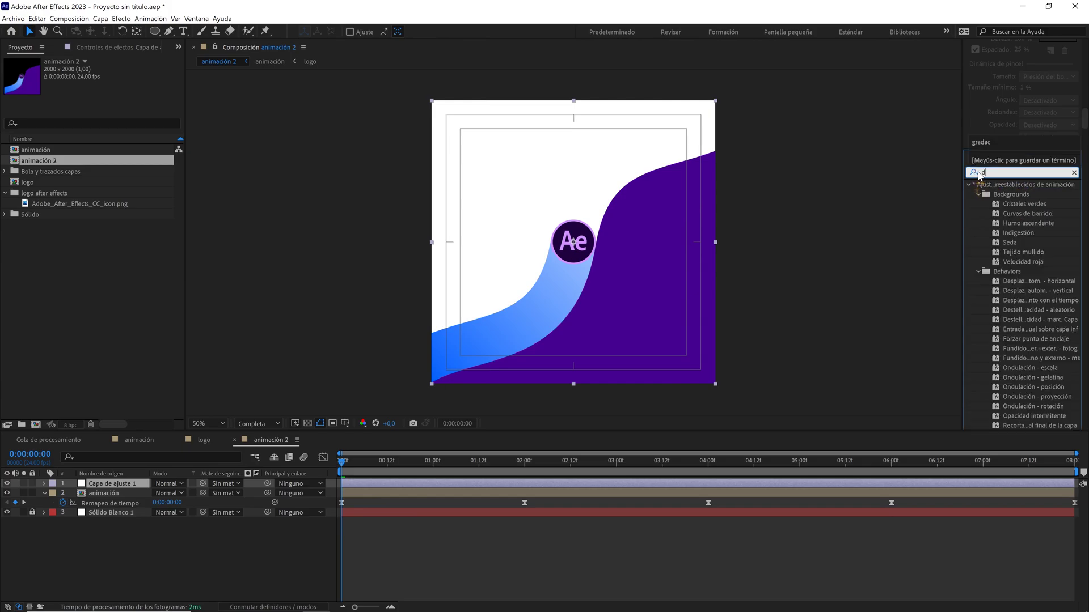
pyautogui.write('esplazamien')
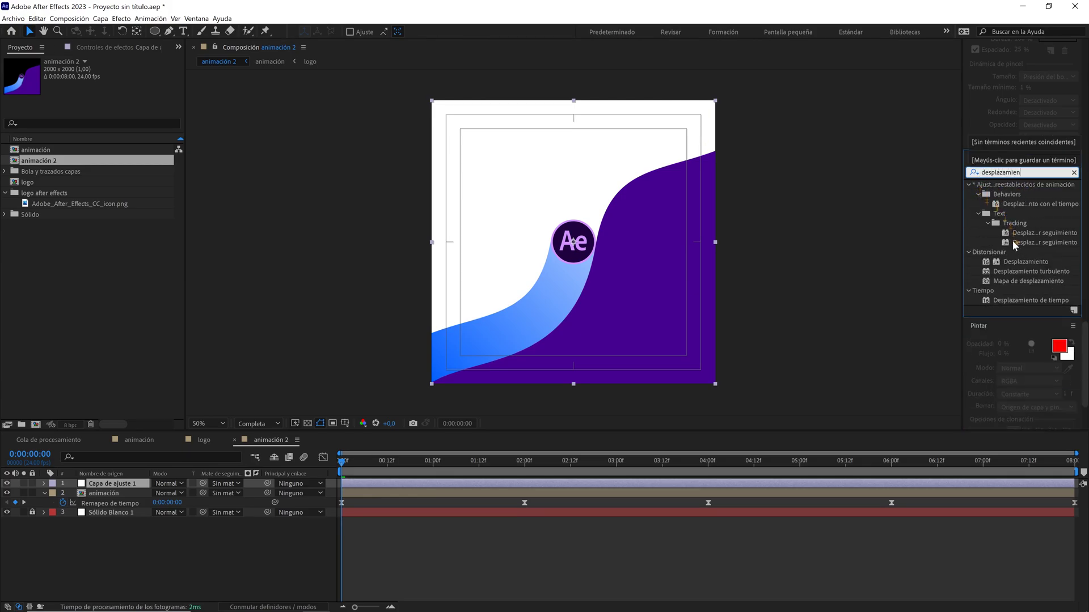
pyautogui.moveTo(1012, 274); pyautogui.dragTo(136, 487)
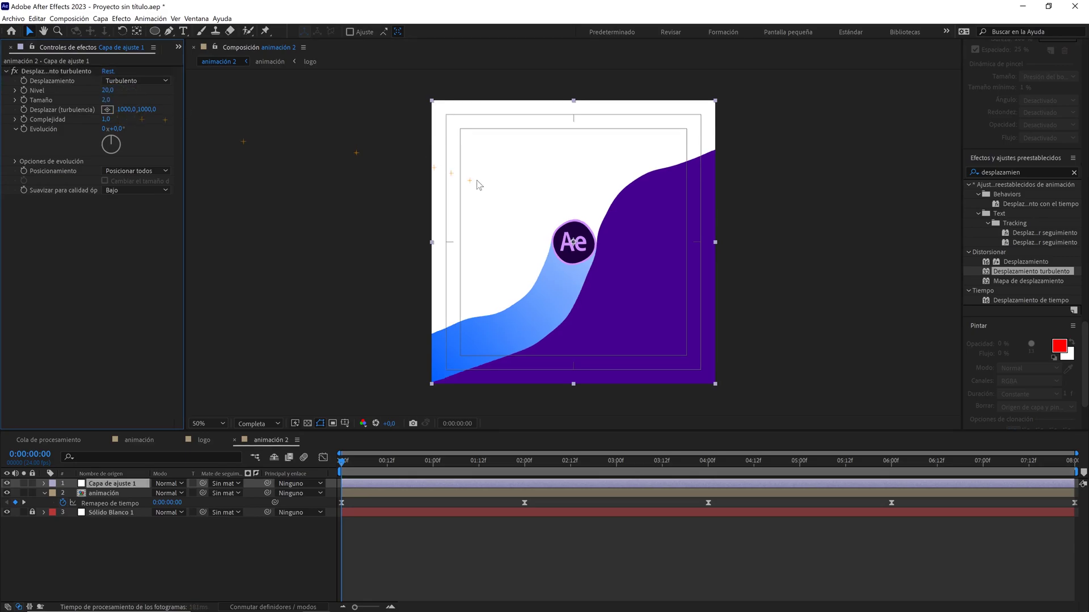
# Switch the displacement type away from Turbulento, fit the composition in view, and preview
pyautogui.press('.')
pyautogui.press('.')
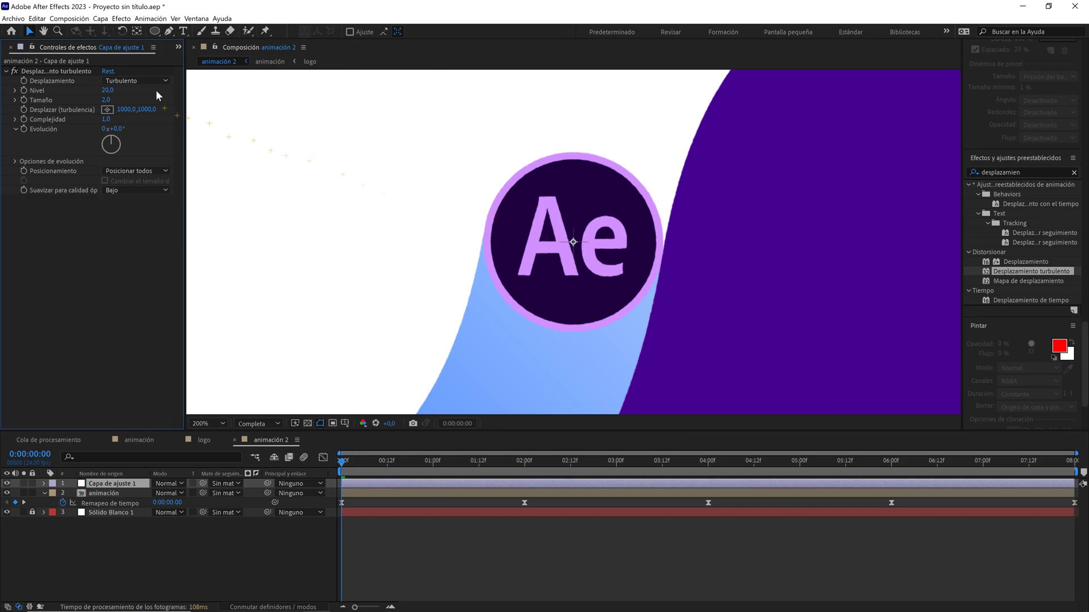
pyautogui.click(159, 81)
pyautogui.click(167, 183)
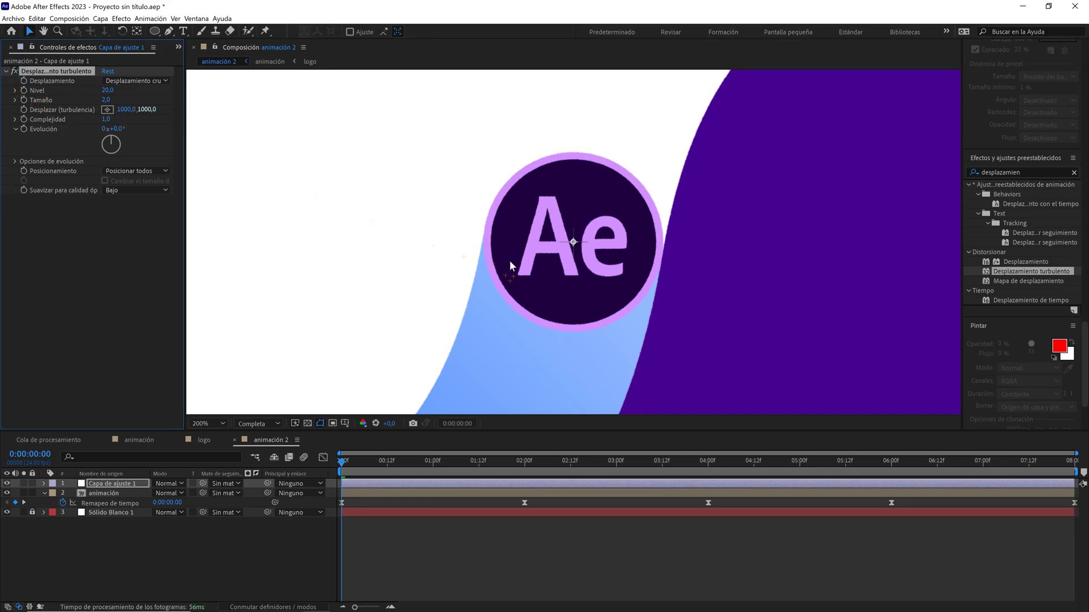
pyautogui.press(',')
pyautogui.click(216, 421)
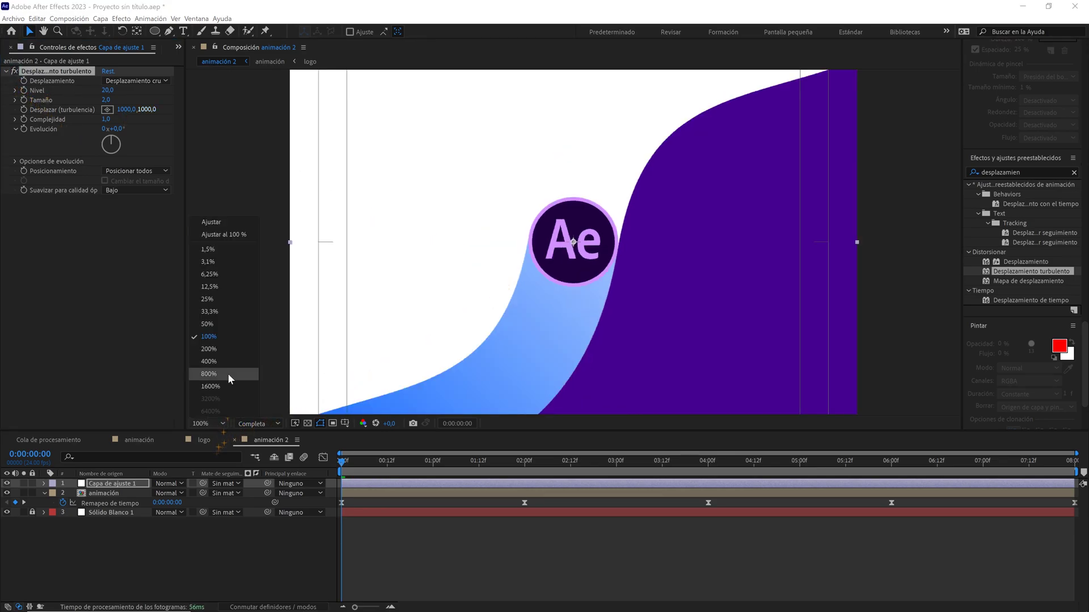
pyautogui.click(231, 225)
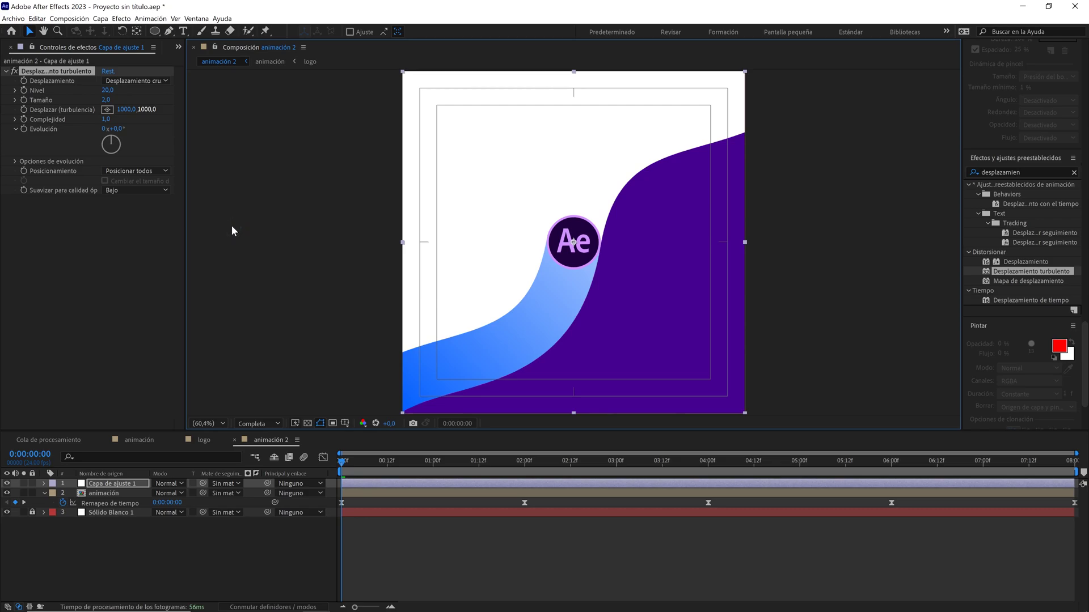
pyautogui.click(296, 536)
pyautogui.press('space')
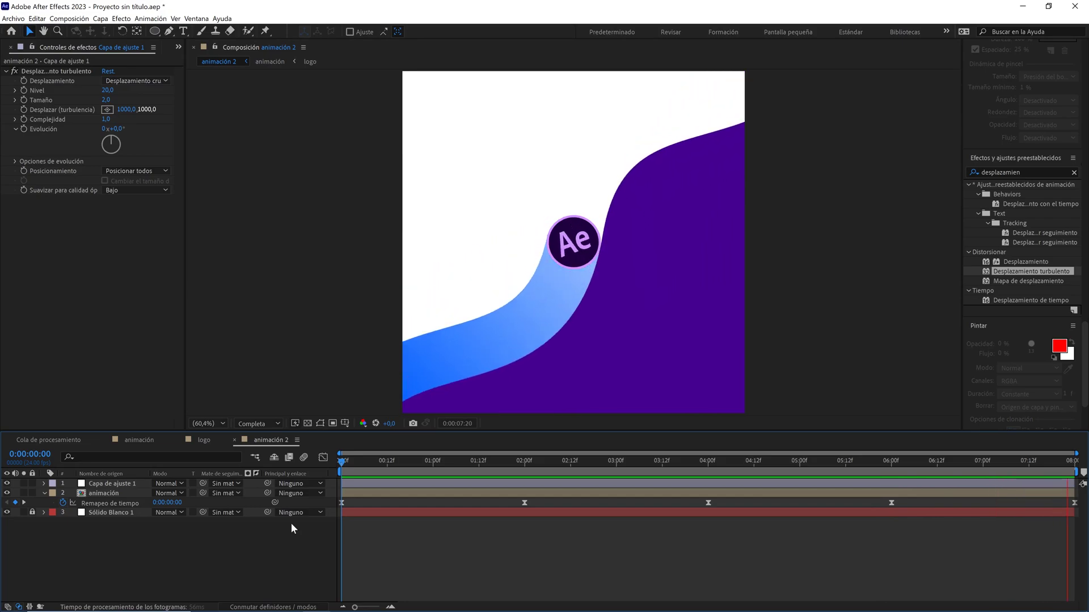
# Add animación 2 to the render queue with H.264 format and RGB output channels
pyautogui.press('space')
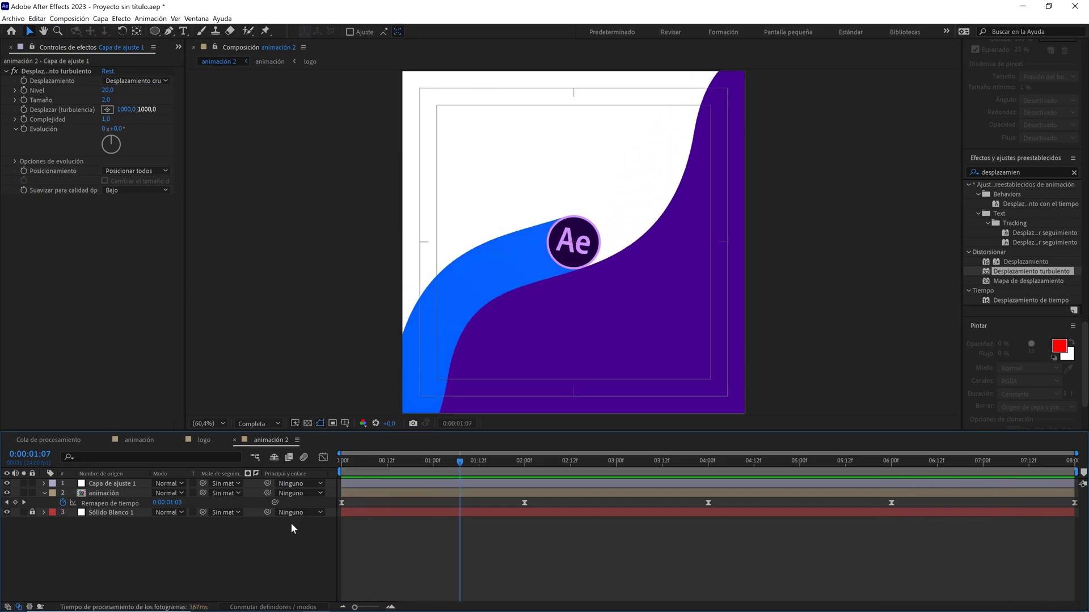
pyautogui.click(72, 21)
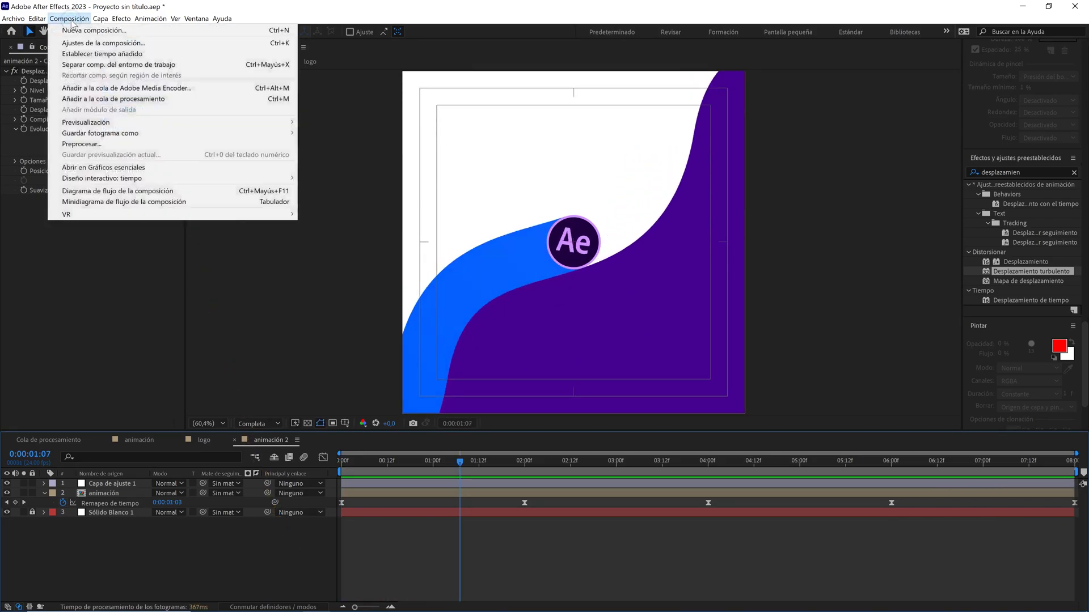
pyautogui.click(119, 99)
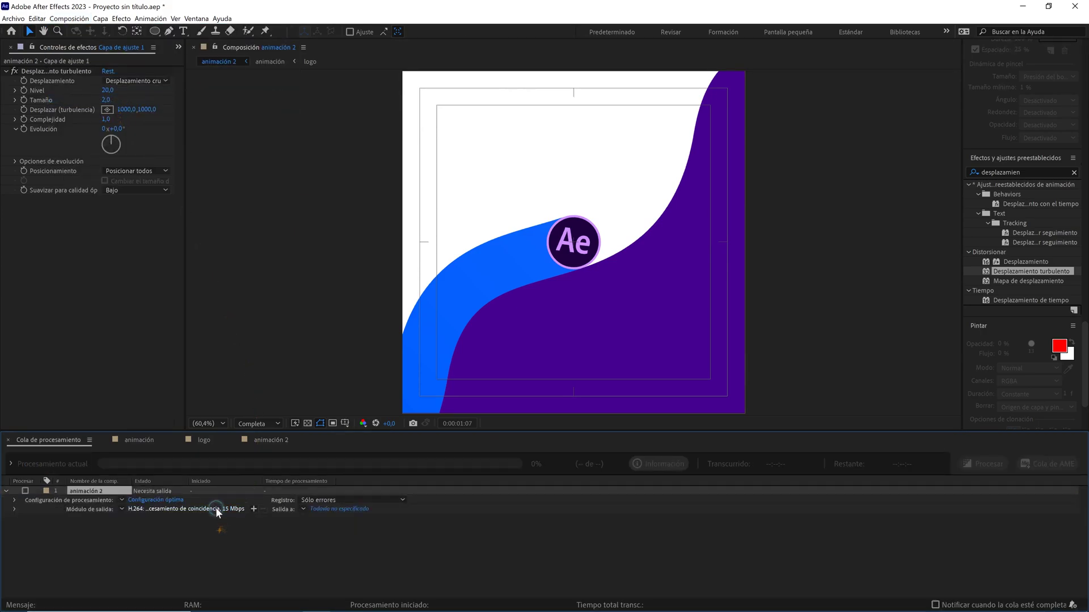
pyautogui.click(215, 508)
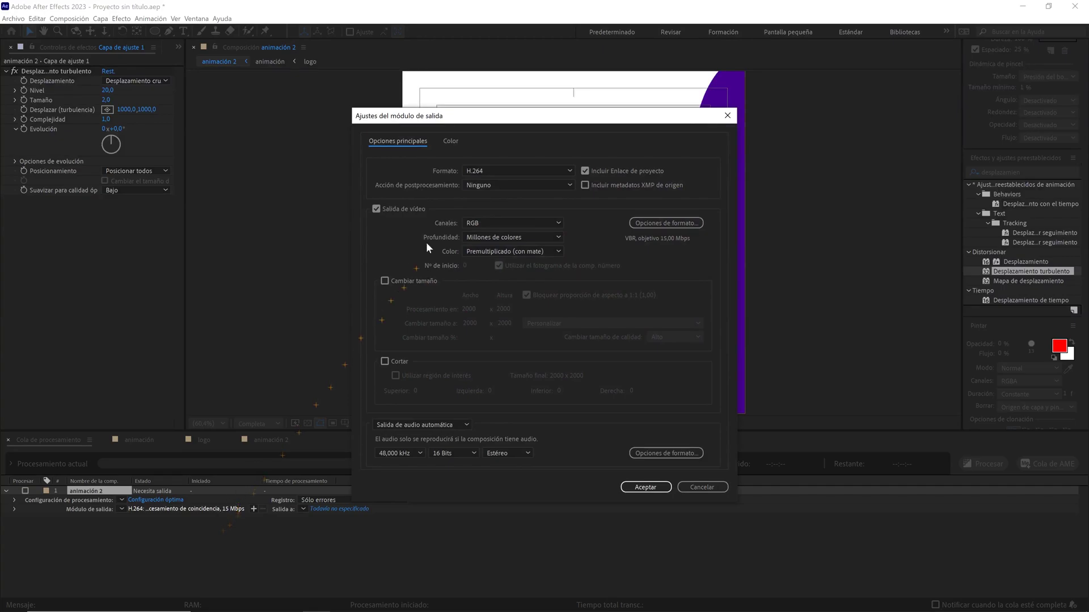
pyautogui.click(499, 173)
pyautogui.click(496, 220)
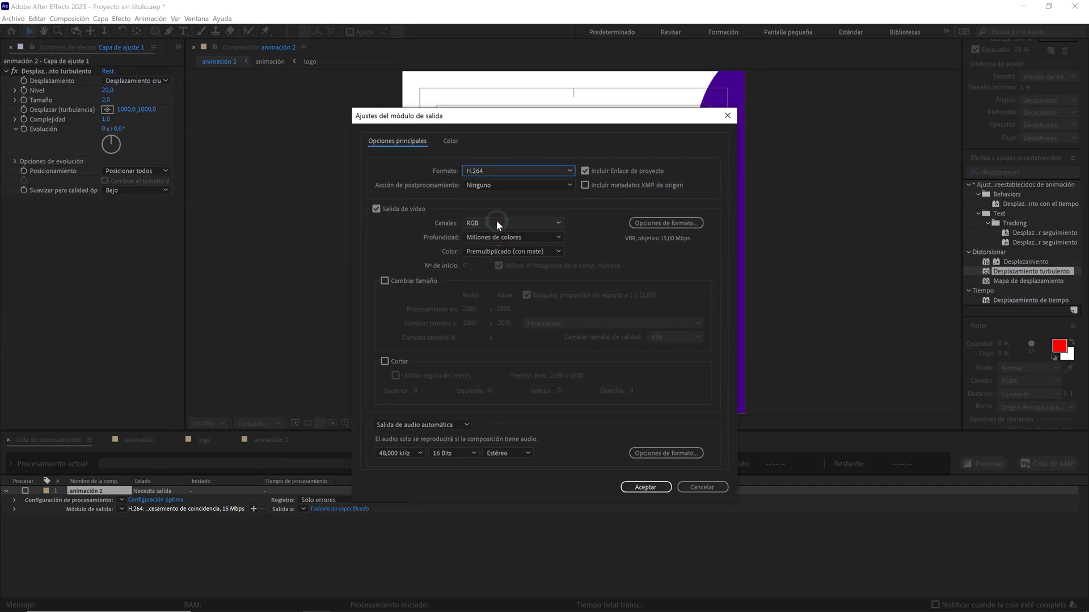
pyautogui.click(497, 222)
pyautogui.click(495, 233)
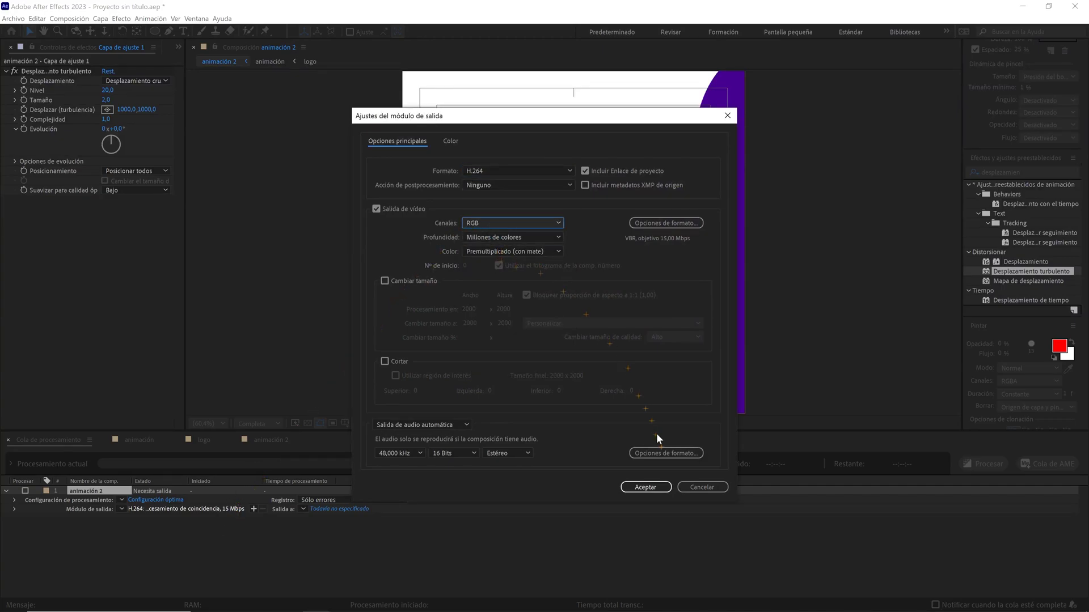
pyautogui.click(646, 488)
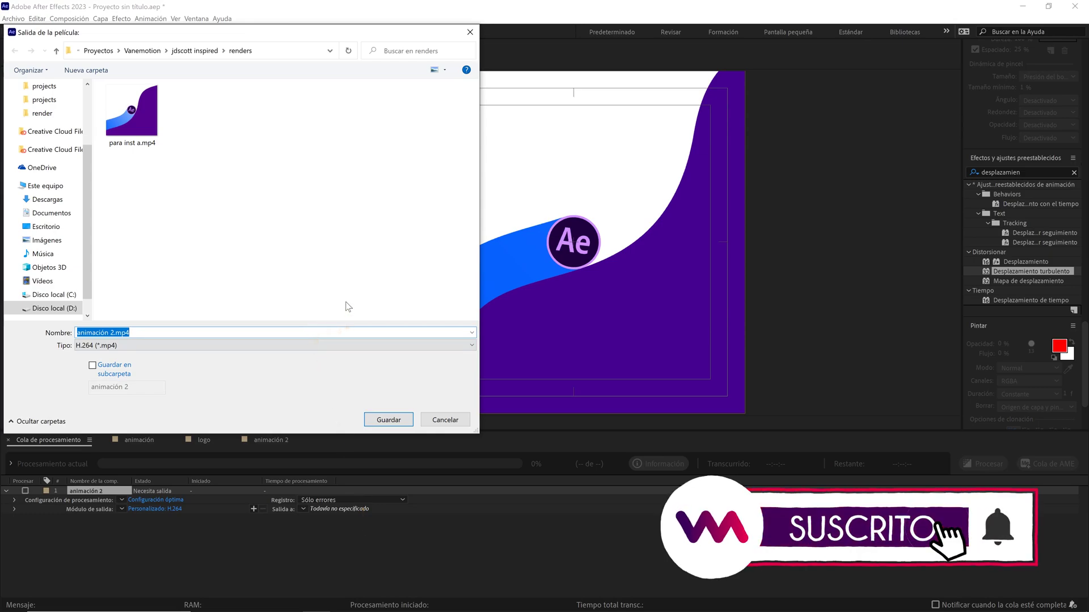
# Name the output Render tuto.mp4 and start the render
pyautogui.write('Render tuto')
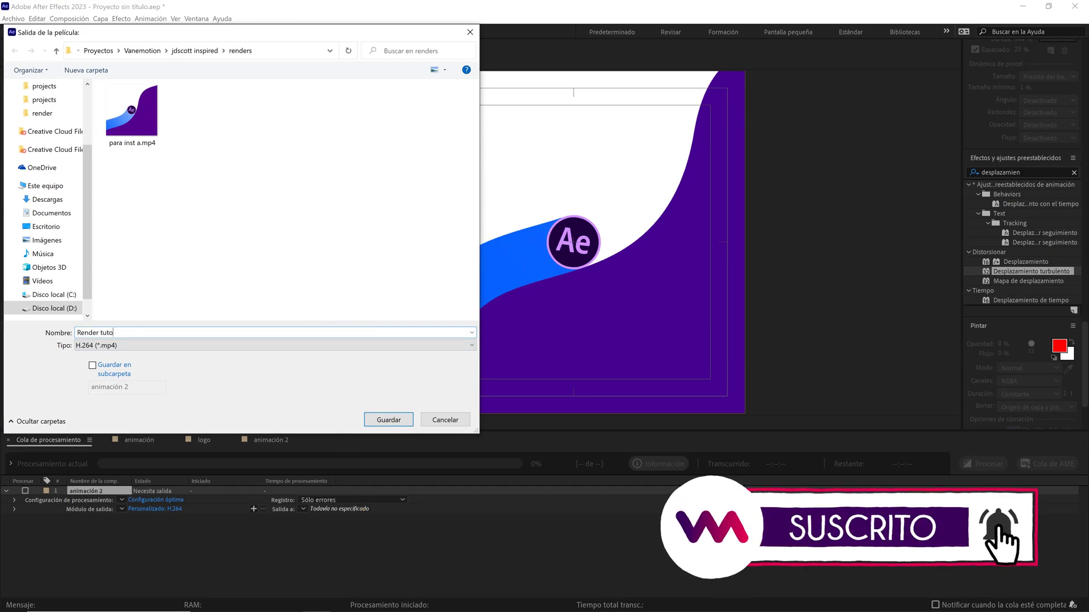
pyautogui.click(389, 421)
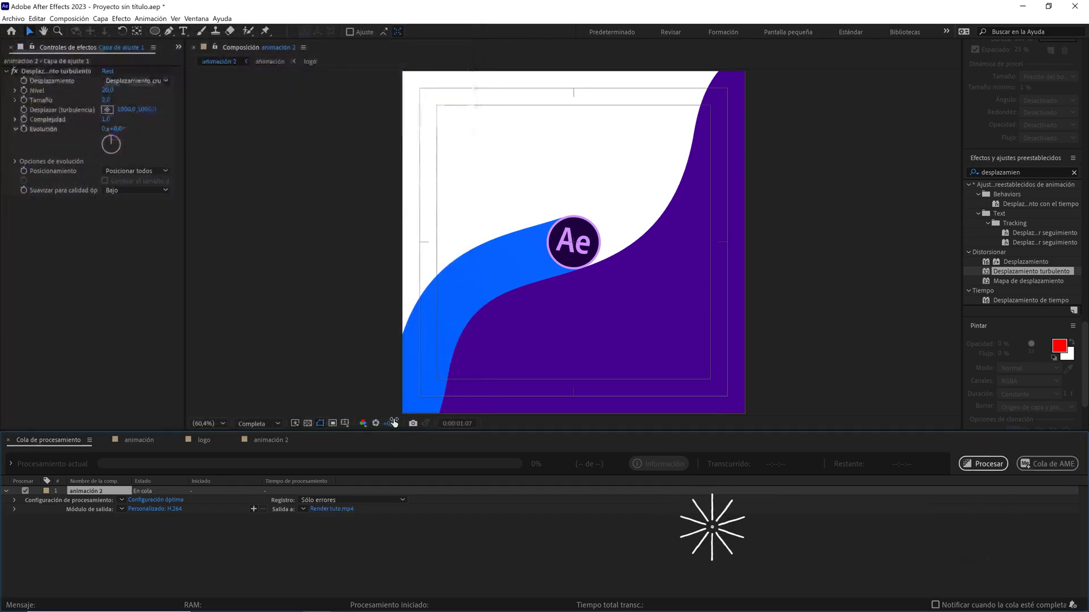
pyautogui.click(986, 471)
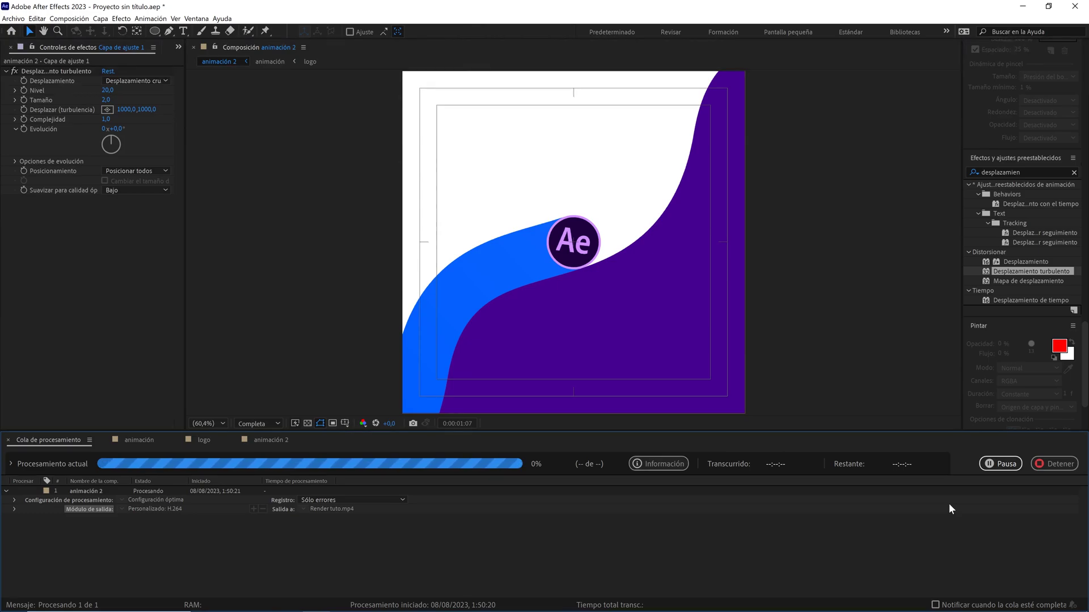